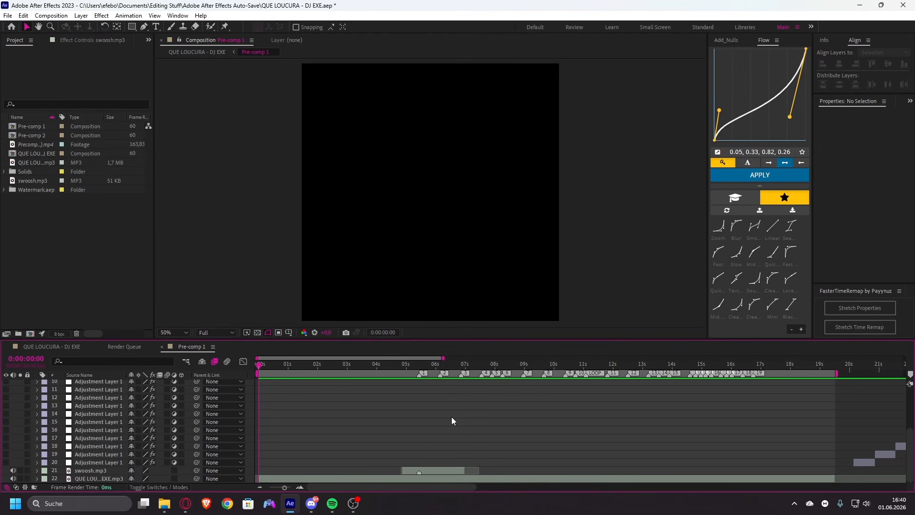
# - Review the beat markers in Pre-comp 1 by playing and scrubbing the timeline around markers 1 to 5
pyautogui.press('space')
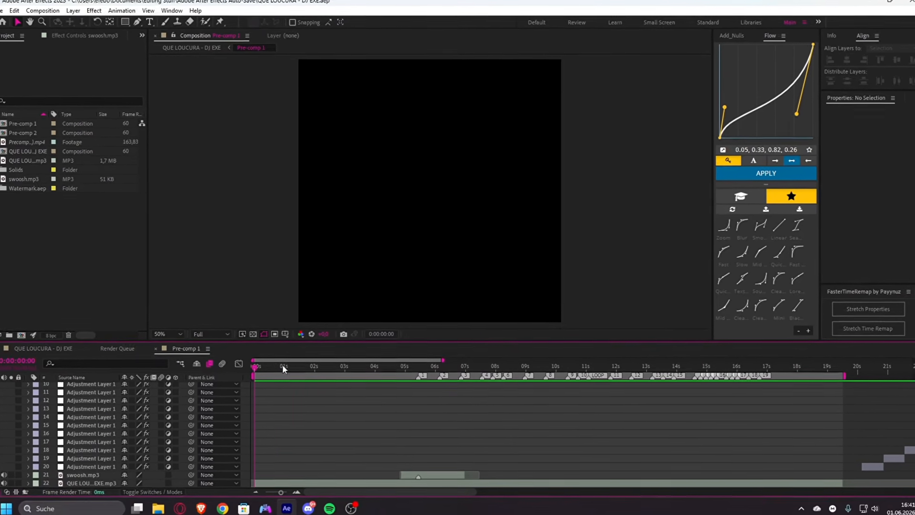
pyautogui.moveTo(284, 366)
pyautogui.mouseDown()
pyautogui.moveTo(334, 371)
pyautogui.moveTo(292, 369)
pyautogui.mouseUp()
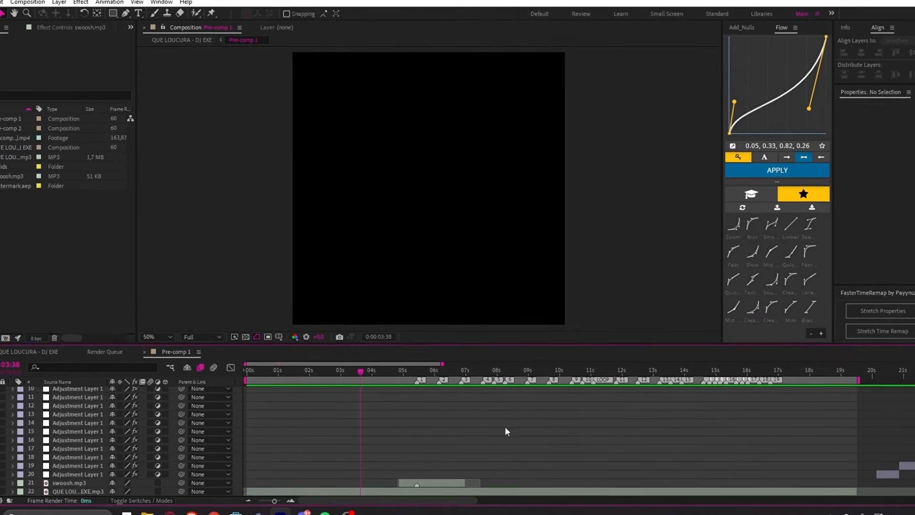
pyautogui.moveTo(390, 371)
pyautogui.mouseDown()
pyautogui.moveTo(417, 384)
pyautogui.moveTo(419, 376)
pyautogui.mouseUp()
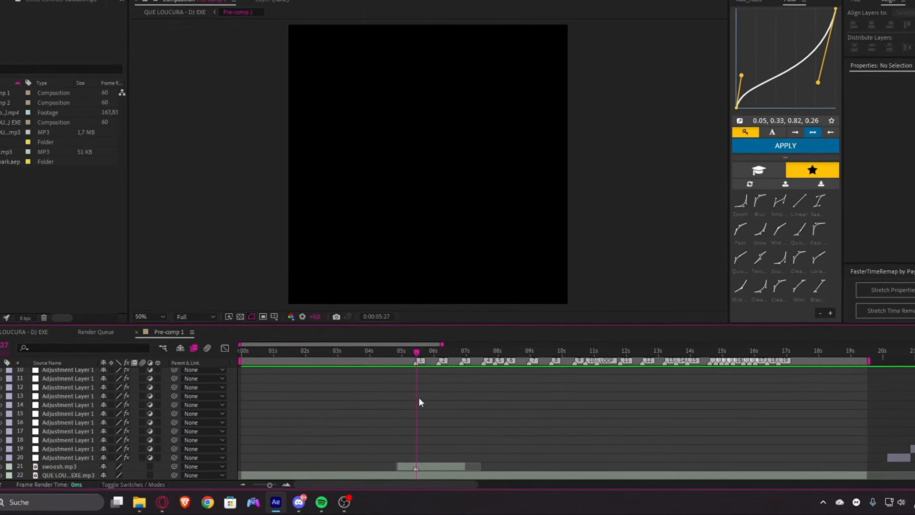
pyautogui.scroll(4, 422, 404)
pyautogui.scroll(-6, 443, 377)
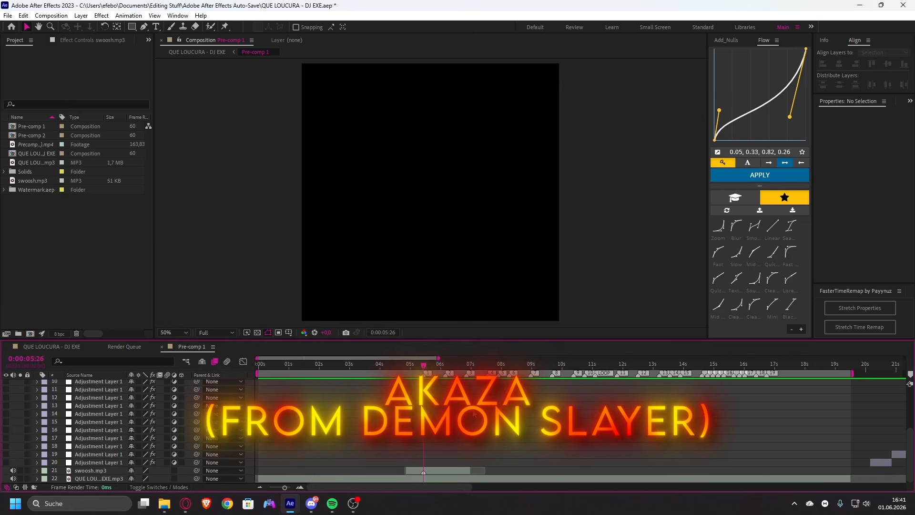
pyautogui.scroll(3, 500, 413)
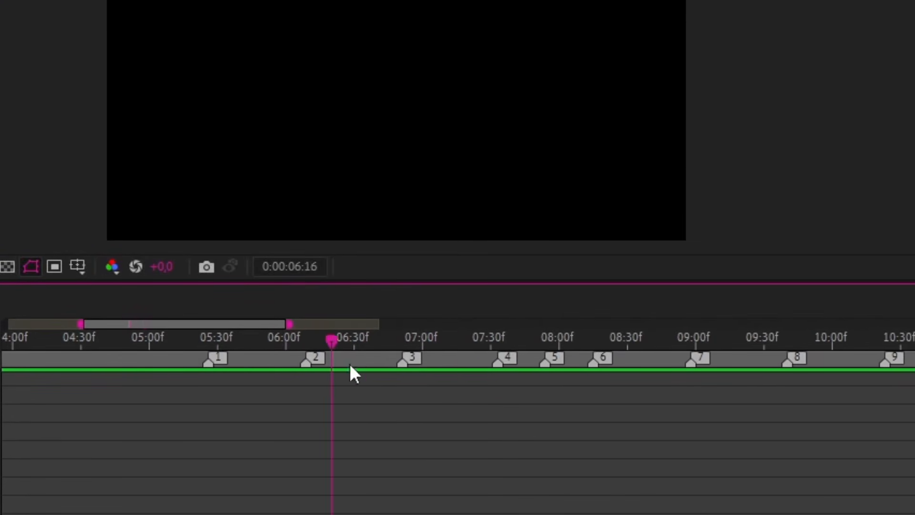
pyautogui.moveTo(350, 365); pyautogui.dragTo(326, 370)
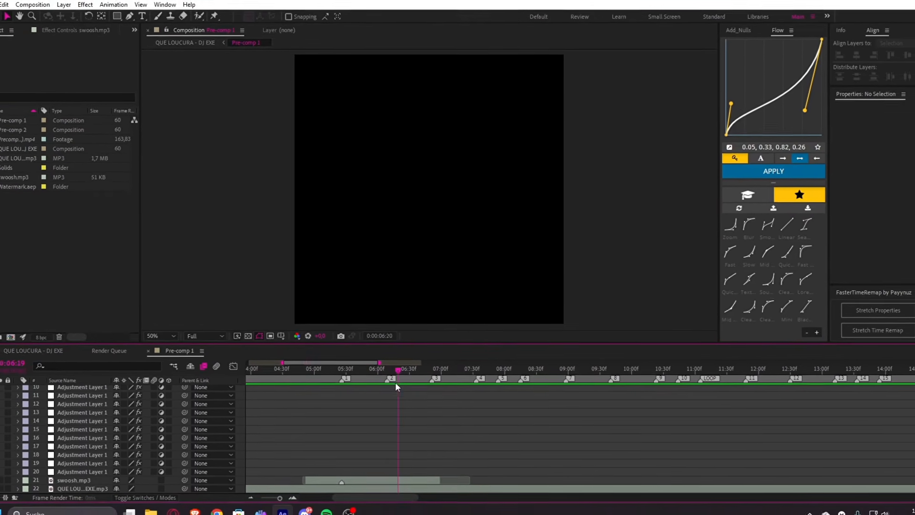
pyautogui.click(506, 368)
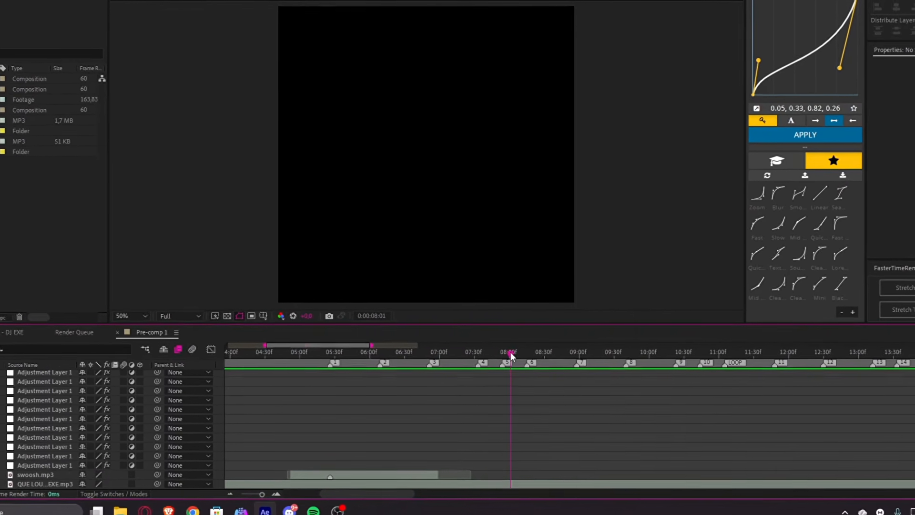
pyautogui.moveTo(510, 352); pyautogui.dragTo(266, 354)
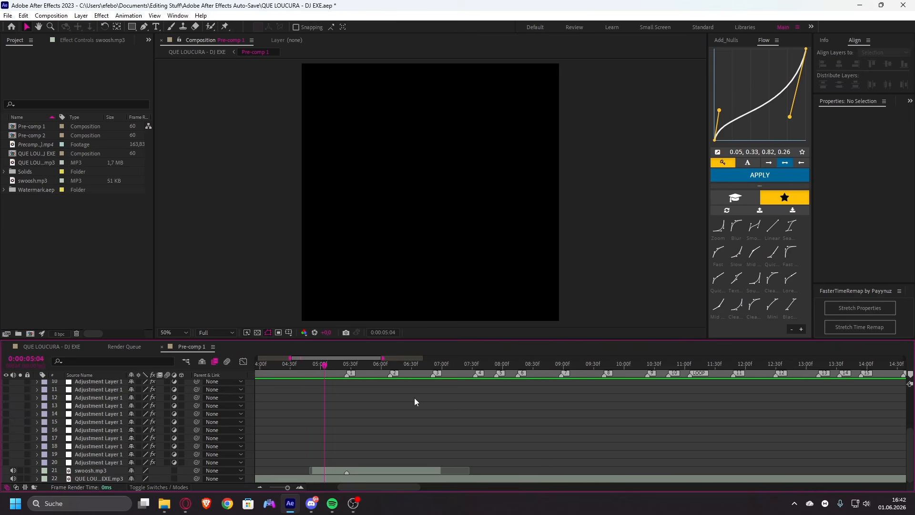
# - Switch to File Explorer and open the Flow Frames folder containing the clip files
pyautogui.click(166, 506)
pyautogui.doubleClick(347, 184)
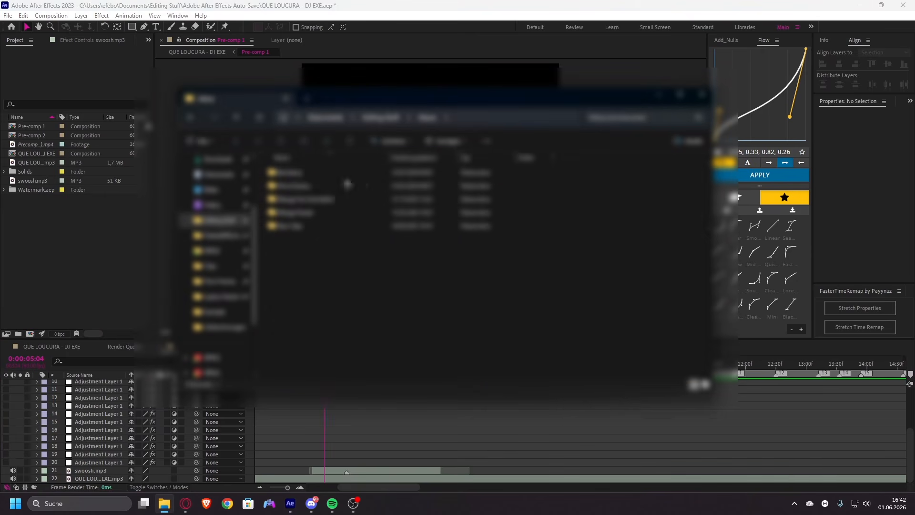
pyautogui.doubleClick(338, 186)
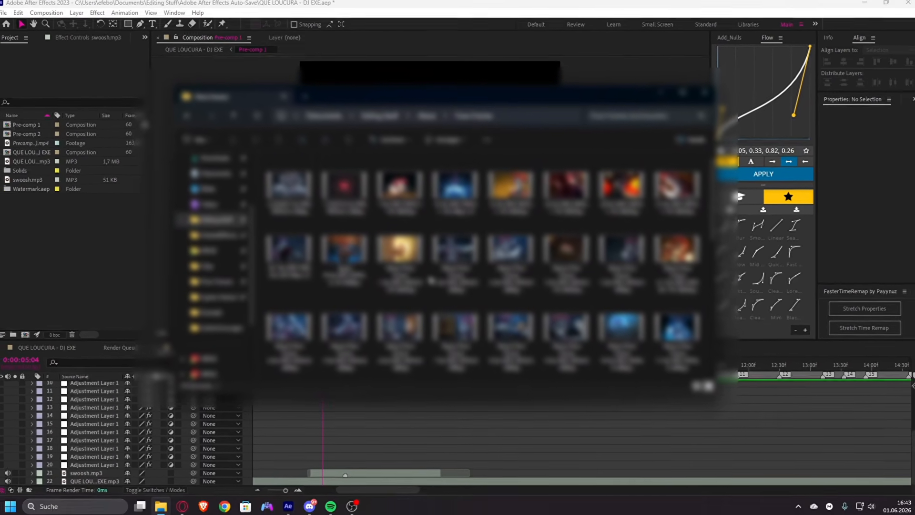
pyautogui.moveTo(478, 100); pyautogui.dragTo(469, 406)
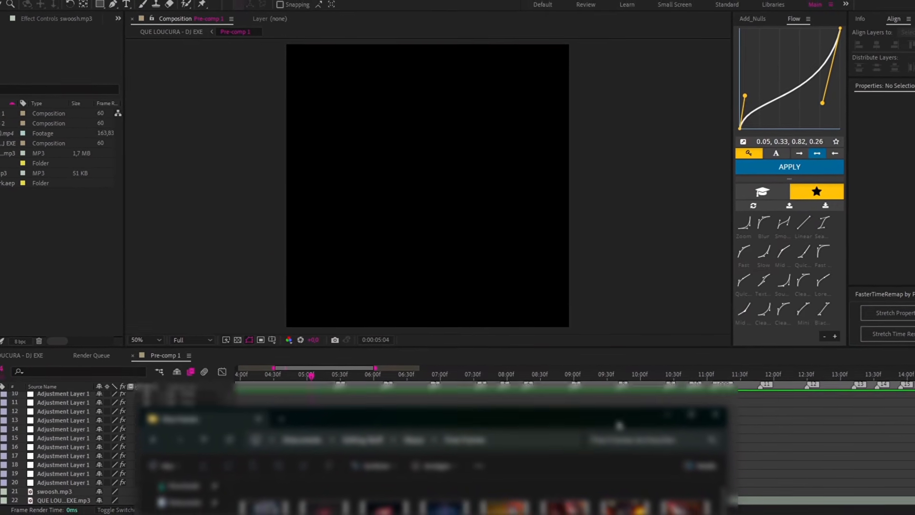
pyautogui.moveTo(619, 424); pyautogui.dragTo(635, 82)
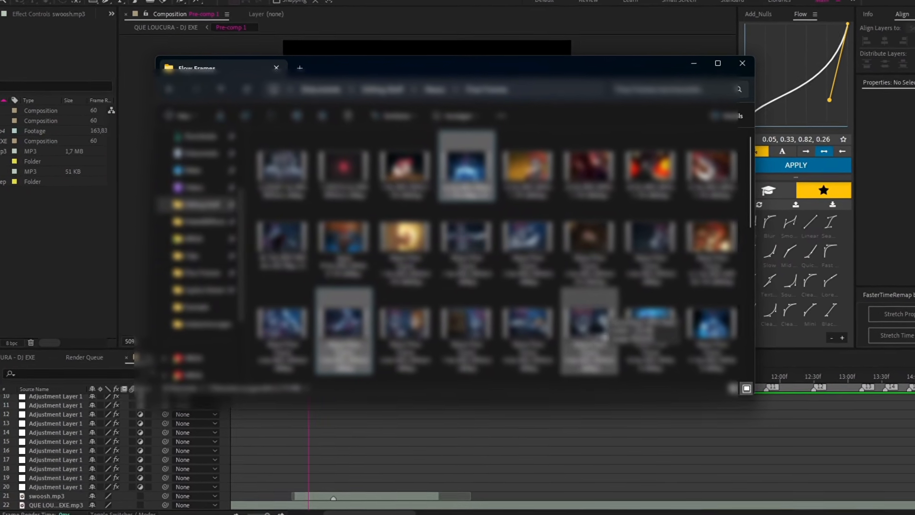
# - Select six Akaza video clips in the Flow Frames folder and import them into the After Effects project
pyautogui.scroll(-3, 517, 297)
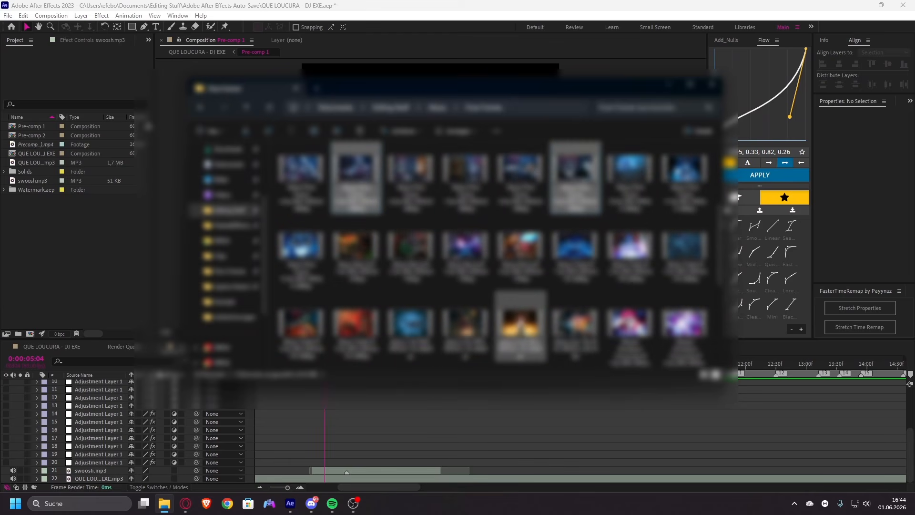
pyautogui.scroll(-3, 490, 229)
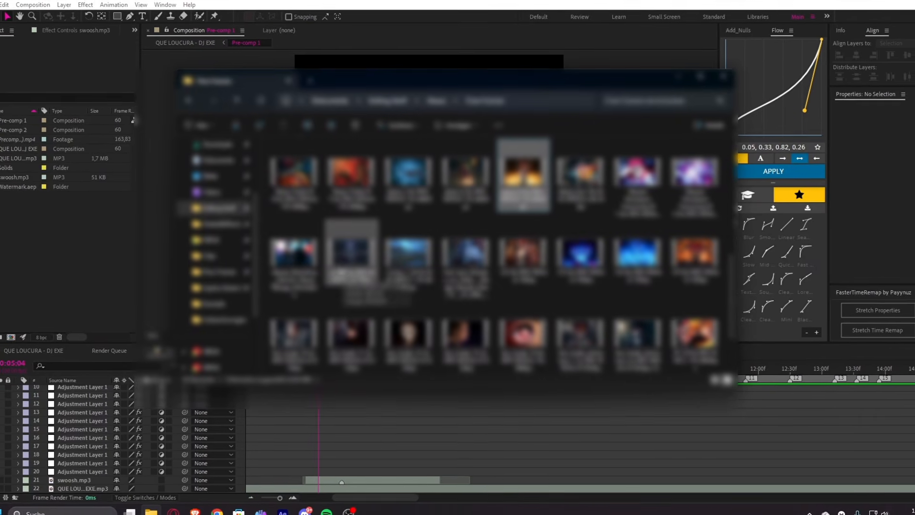
pyautogui.scroll(2, 498, 279)
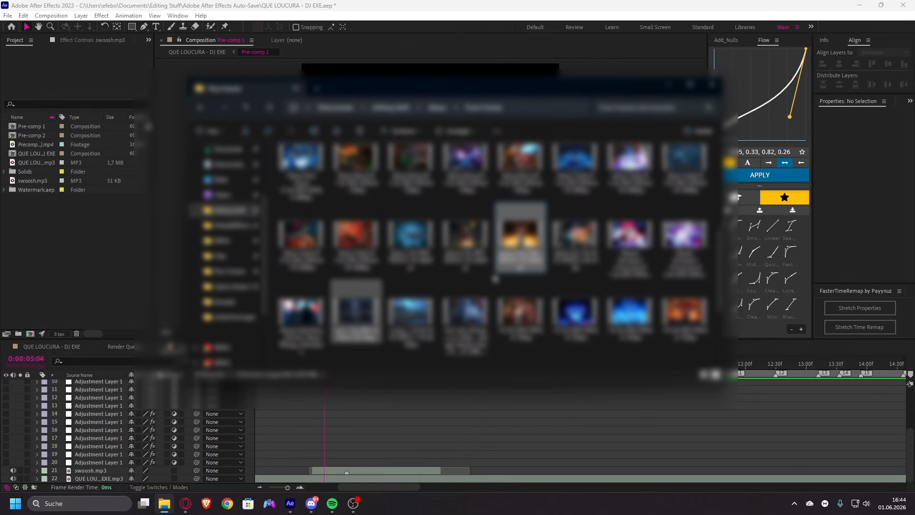
pyautogui.scroll(3, 495, 278)
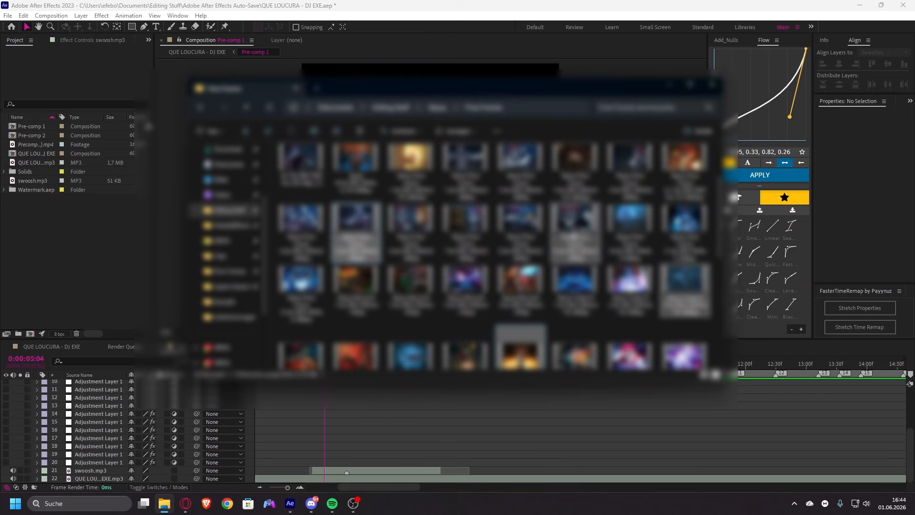
pyautogui.moveTo(41, 226)
pyautogui.mouseDown()
pyautogui.moveTo(29, 231)
pyautogui.moveTo(48, 233)
pyautogui.mouseUp()
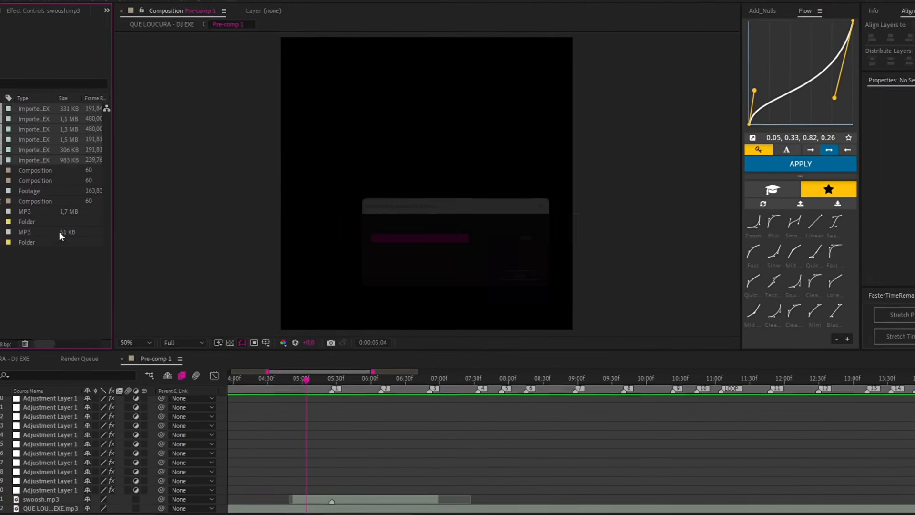
# - Place the six imported clips directly above swoosh.mp3 starting at marker 1, and enable frame blending and motion blur on them
pyautogui.moveTo(6, 163); pyautogui.dragTo(338, 463)
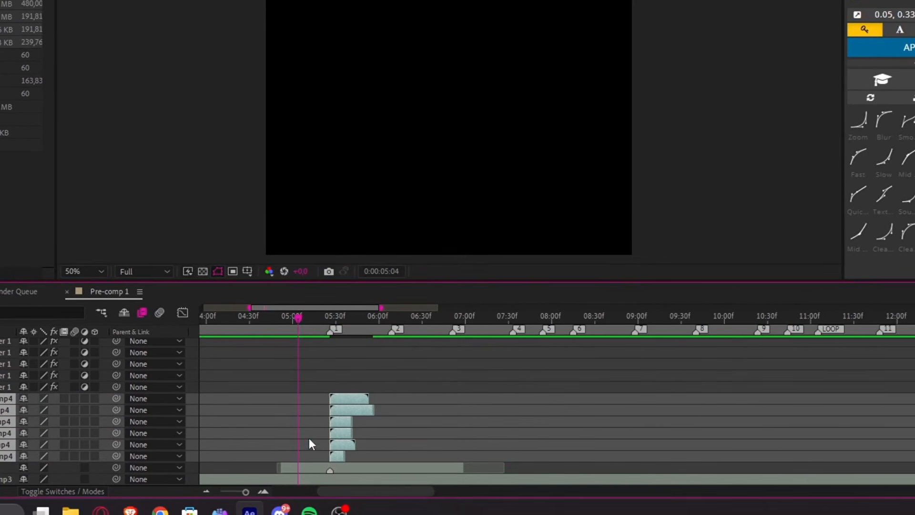
pyautogui.scroll(3, 349, 419)
pyautogui.click(328, 314)
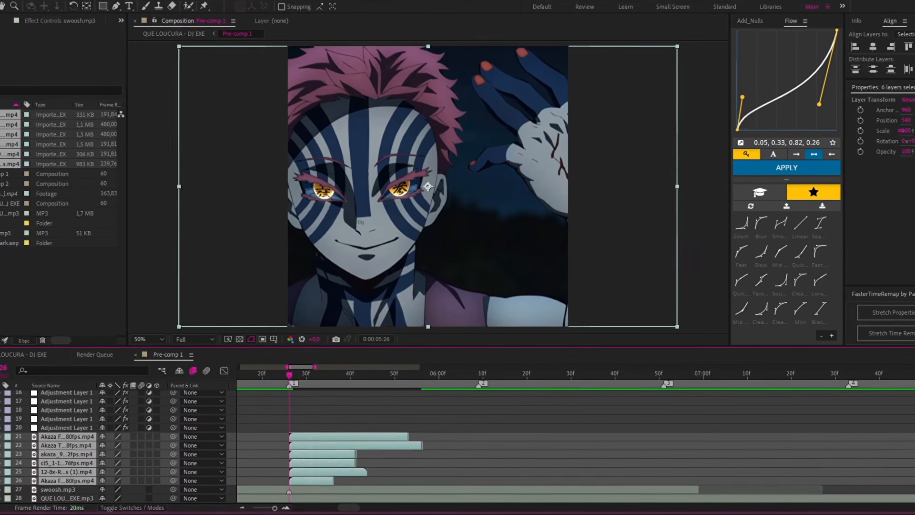
pyautogui.click(127, 439)
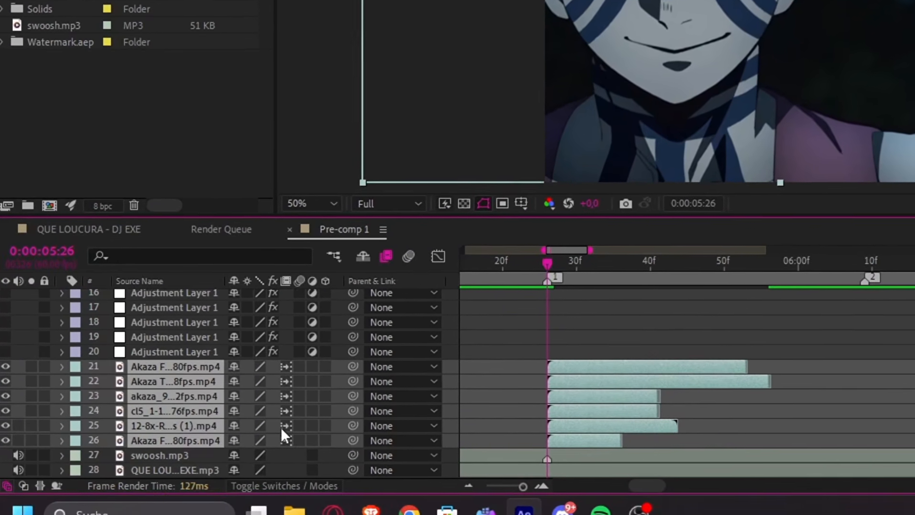
pyautogui.click(279, 429)
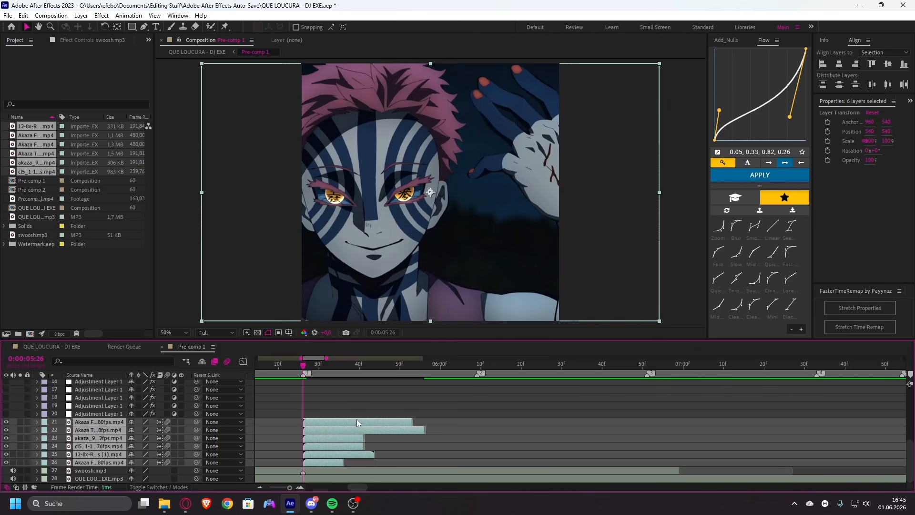
# - Arrange the six clips one after another from marker 1 with Sequence Layers, starting with the lowest layer
pyautogui.click(329, 462)
pyautogui.keyDown('shift'); pyautogui.click(343, 422); pyautogui.keyUp('shift')
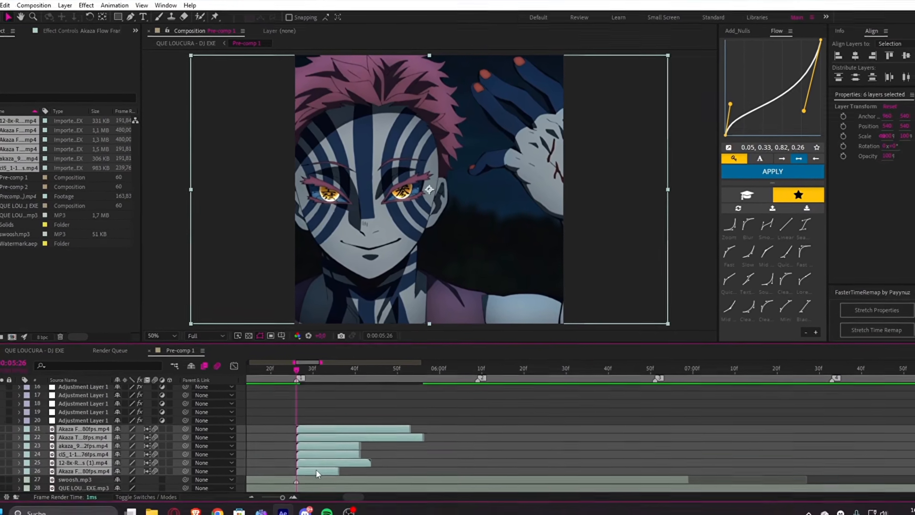
pyautogui.rightClick(316, 470)
pyautogui.moveTo(364, 334)
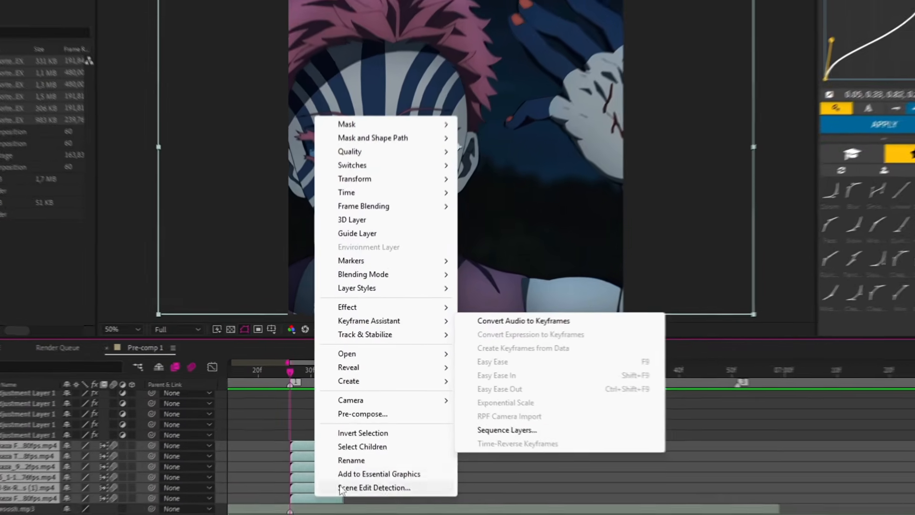
pyautogui.click(289, 437)
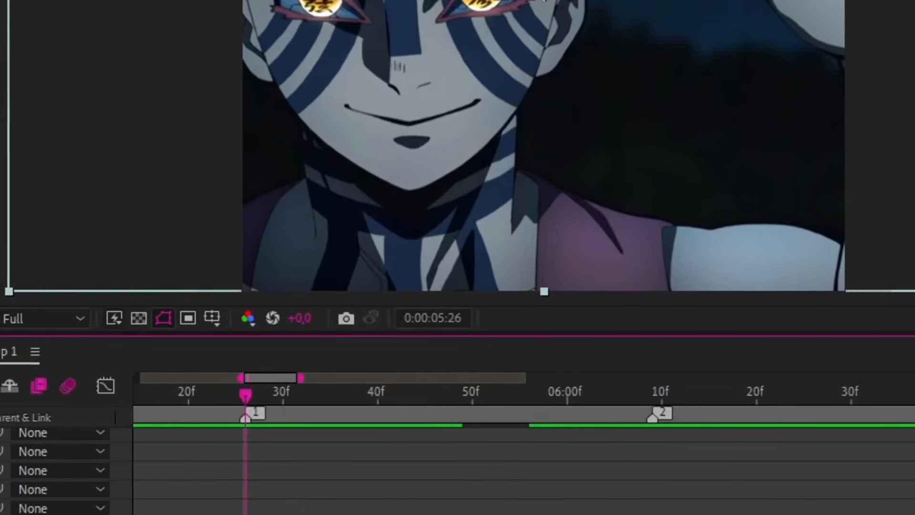
pyautogui.rightClick(94, 456)
pyautogui.moveTo(468, 308)
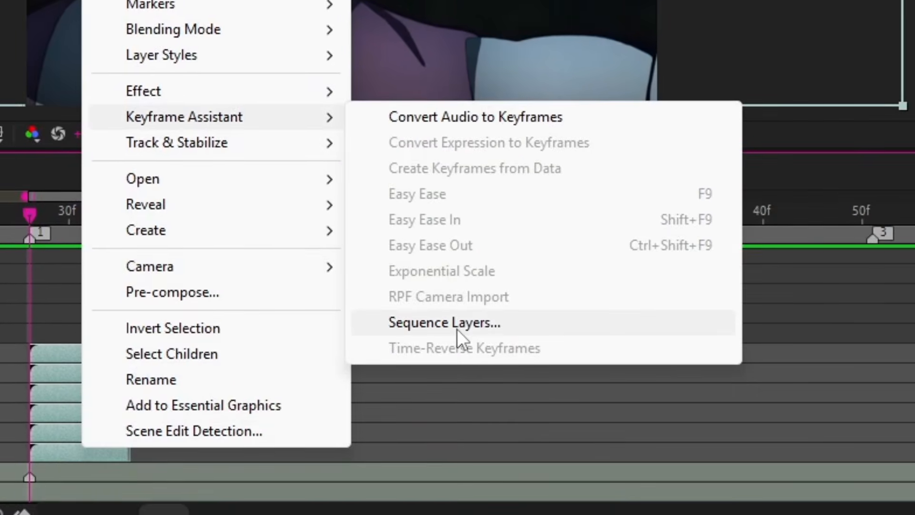
pyautogui.click(464, 334)
pyautogui.click(493, 15)
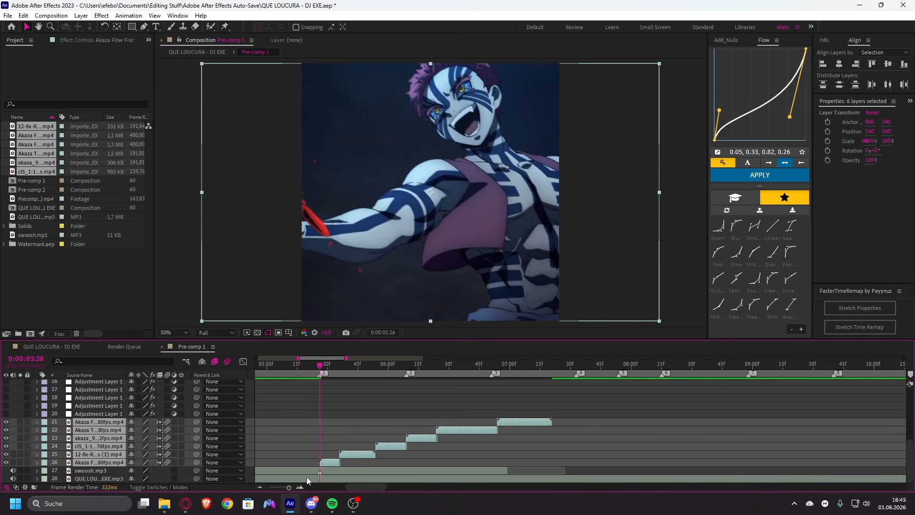
# - Preview the sequenced clips and shift all six together so the sequence starts at marker 4
pyautogui.press('space')
pyautogui.click(417, 438)
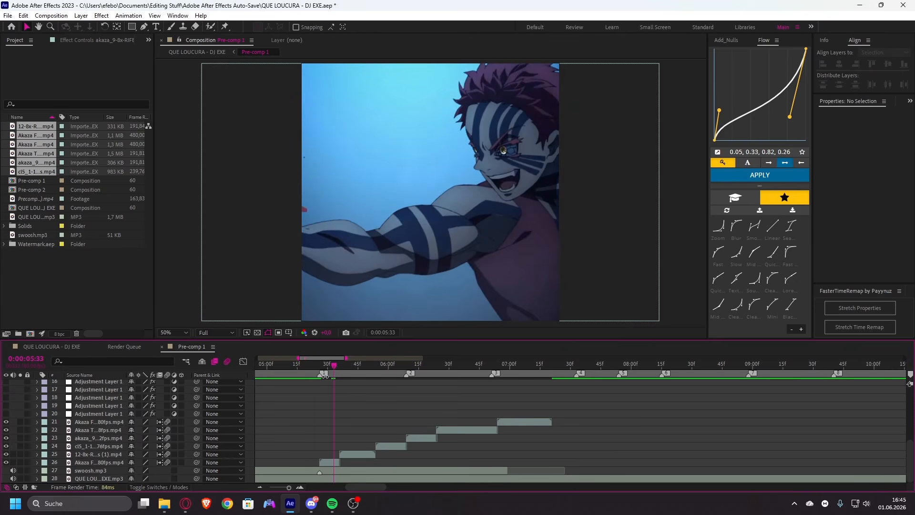
pyautogui.moveTo(333, 370); pyautogui.dragTo(538, 391)
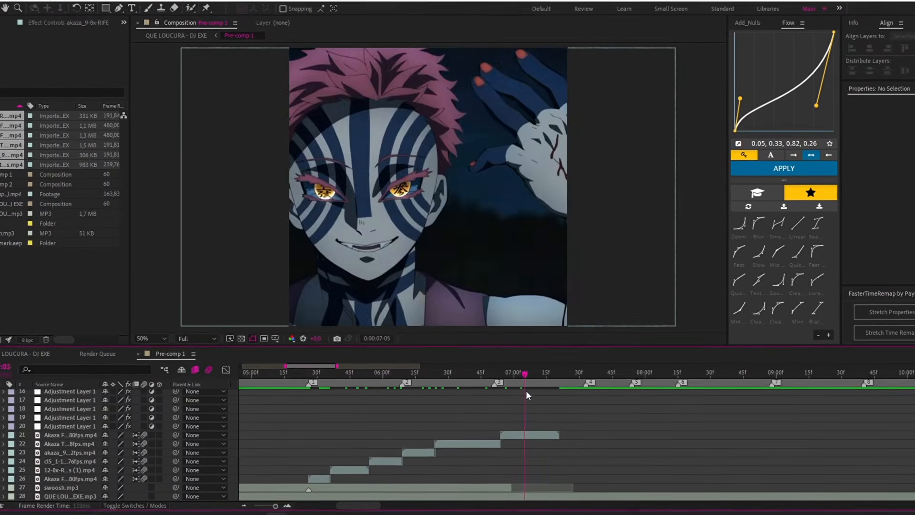
pyautogui.click(321, 475)
pyautogui.keyDown('shift'); pyautogui.click(507, 432); pyautogui.keyUp('shift')
pyautogui.moveTo(437, 439); pyautogui.dragTo(713, 438)
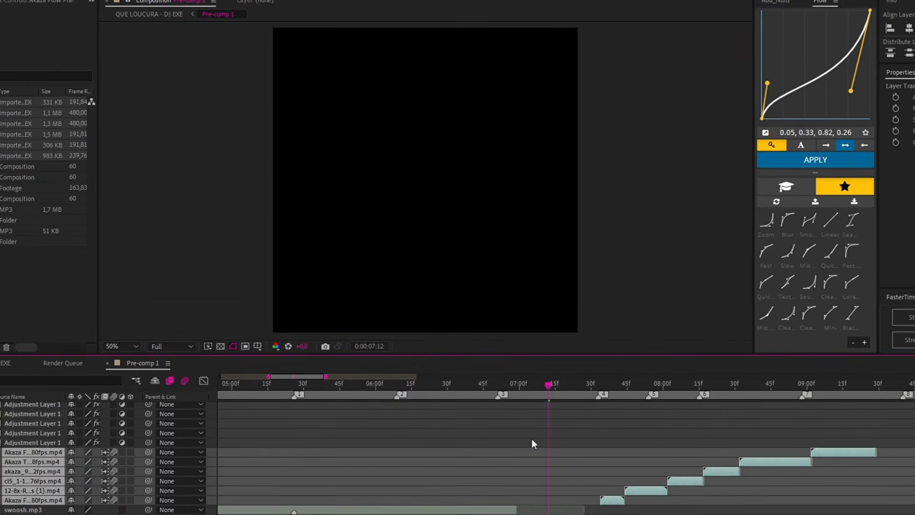
pyautogui.scroll(-1, 417, 415)
pyautogui.scroll(1, 496, 442)
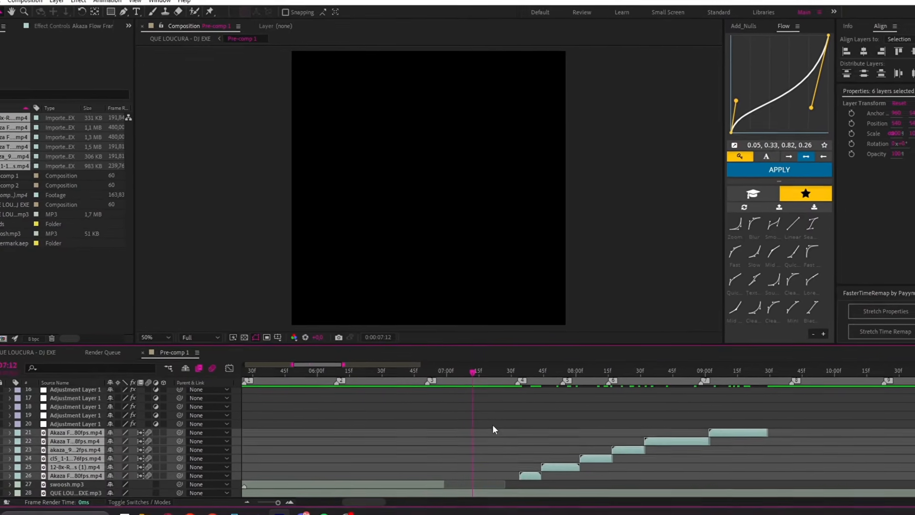
# - Move the last clip of the sequence back to marker 1 and place its layer directly above swoosh.mp3
pyautogui.click(493, 424)
pyautogui.moveTo(532, 374); pyautogui.dragTo(553, 365)
pyautogui.scroll(-1, 526, 380)
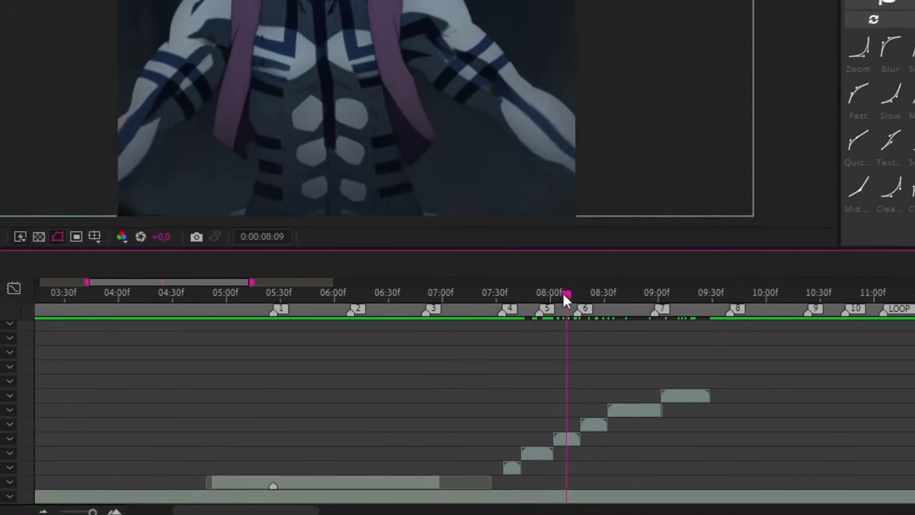
pyautogui.moveTo(564, 295)
pyautogui.mouseDown()
pyautogui.moveTo(673, 296)
pyautogui.moveTo(719, 279)
pyautogui.mouseUp()
pyautogui.moveTo(715, 383); pyautogui.dragTo(311, 393)
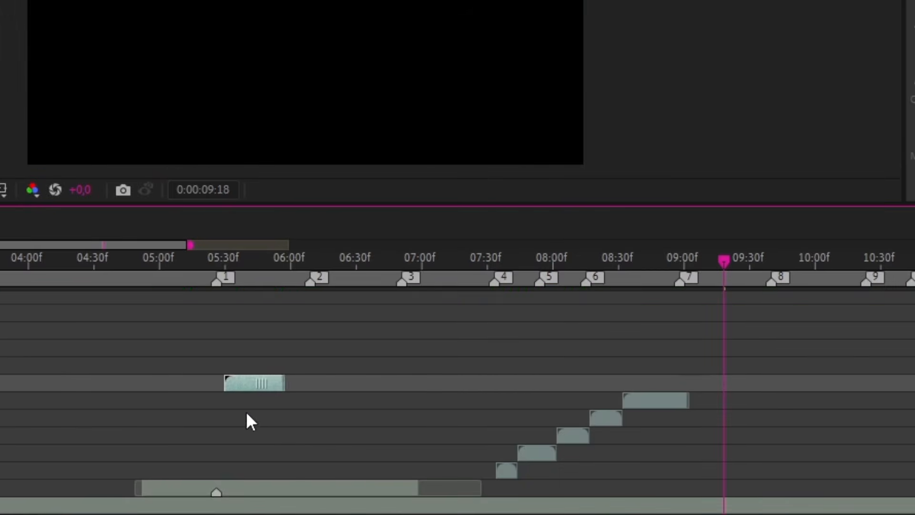
pyautogui.moveTo(238, 382); pyautogui.dragTo(239, 477)
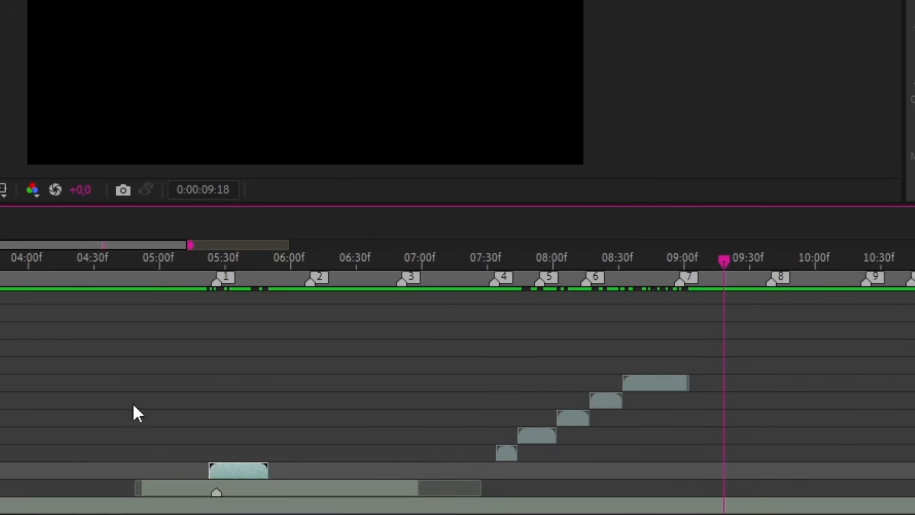
pyautogui.scroll(4, 133, 406)
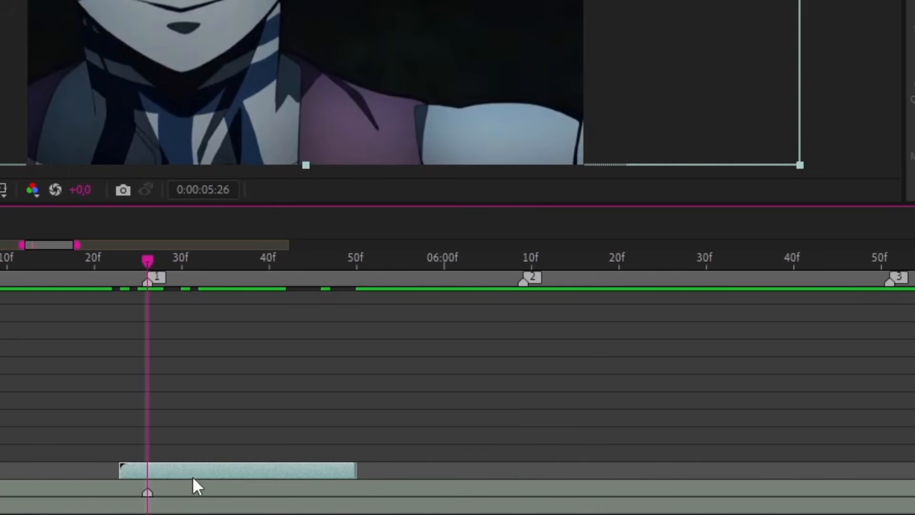
# - Enable time remapping on the moved clip and align its start exactly with marker 1 at 0:00:05:26
pyautogui.hotkey('ctrl', 'z')
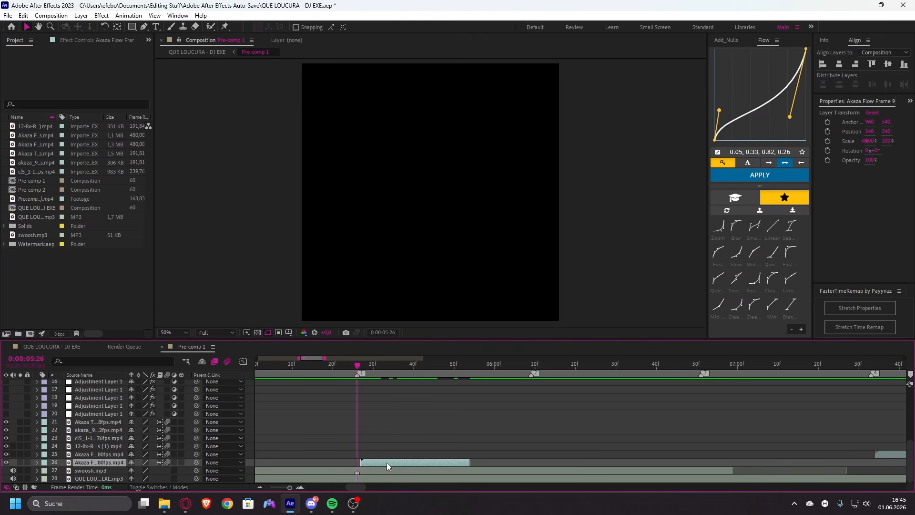
pyautogui.hotkey('ctrl', 'alt', 't')
pyautogui.moveTo(366, 463); pyautogui.dragTo(361, 467)
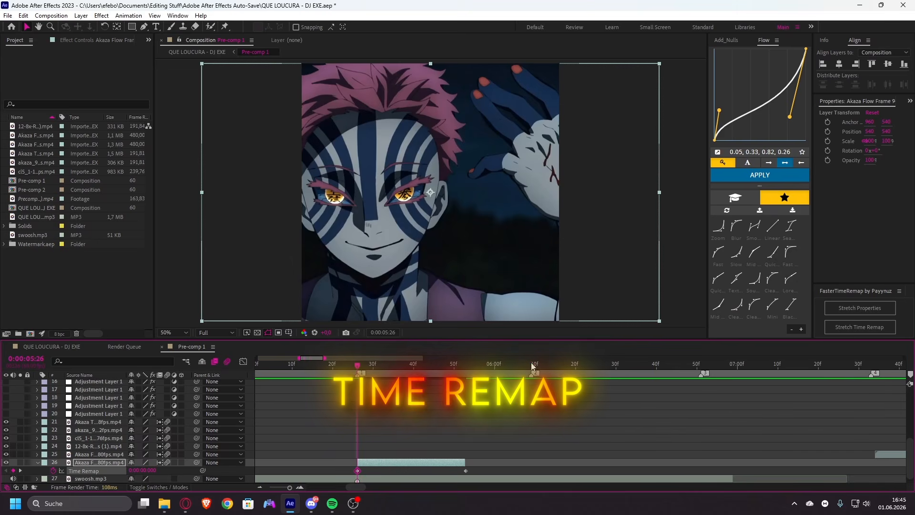
# - Extend the time-remapped clip to marker 2 and move its last Time Remap keyframe to the clip's final frame
pyautogui.click(533, 366)
pyautogui.moveTo(465, 463); pyautogui.dragTo(533, 463)
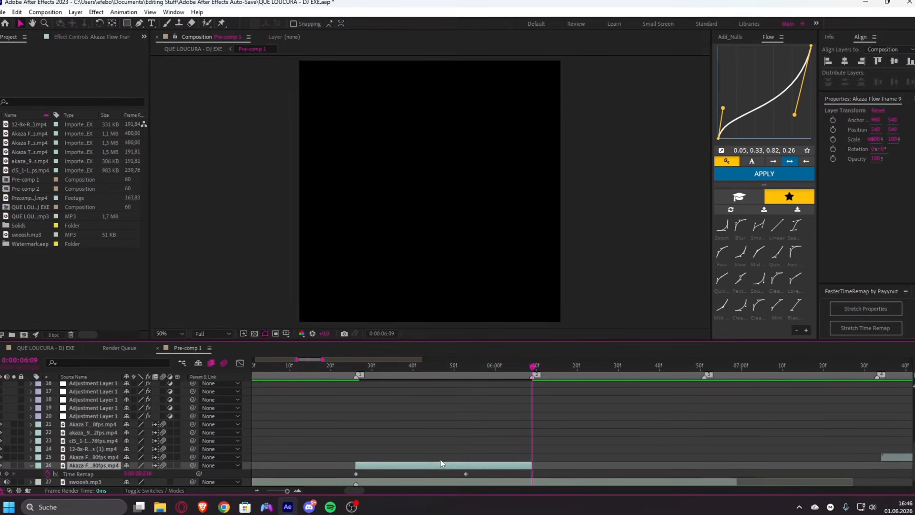
pyautogui.press('i')
pyautogui.press('o')
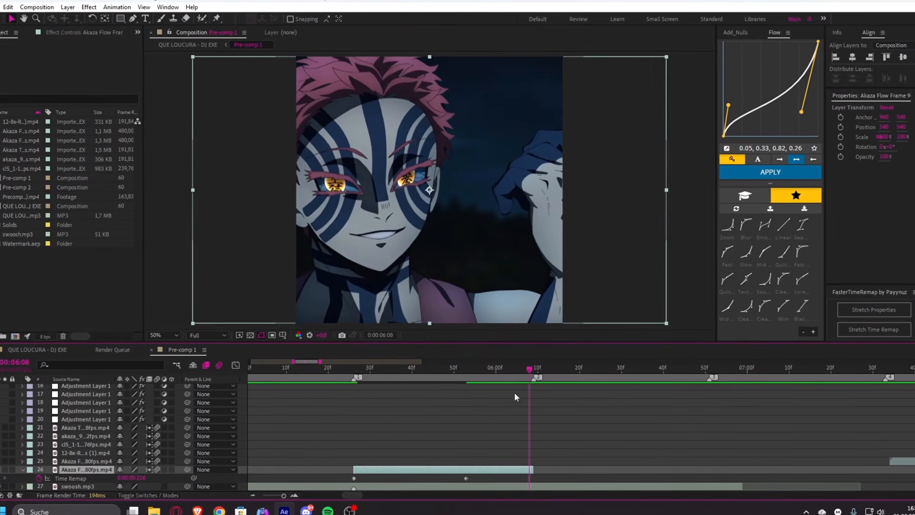
pyautogui.moveTo(466, 478); pyautogui.dragTo(530, 478)
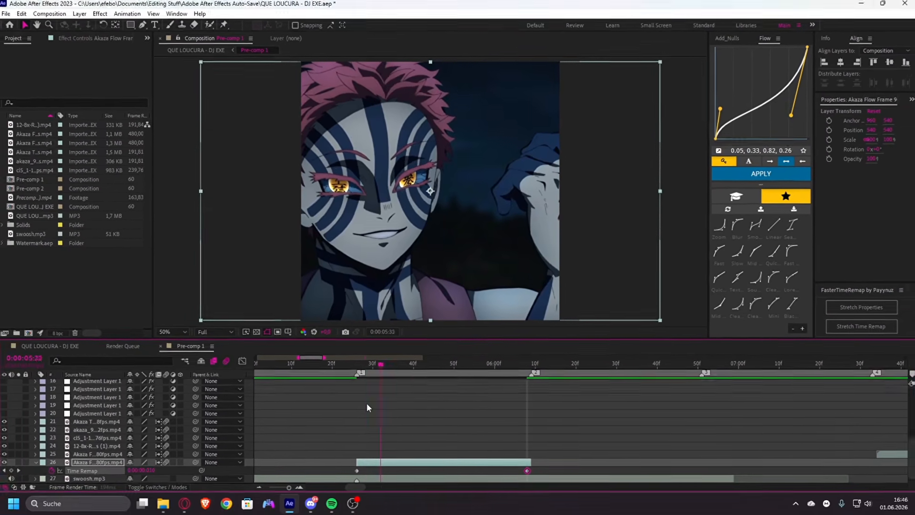
# - Step through the clip to find the wanted start of the motion and add a Time Remap keyframe at 0:00:05:51
pyautogui.moveTo(364, 409); pyautogui.dragTo(353, 414)
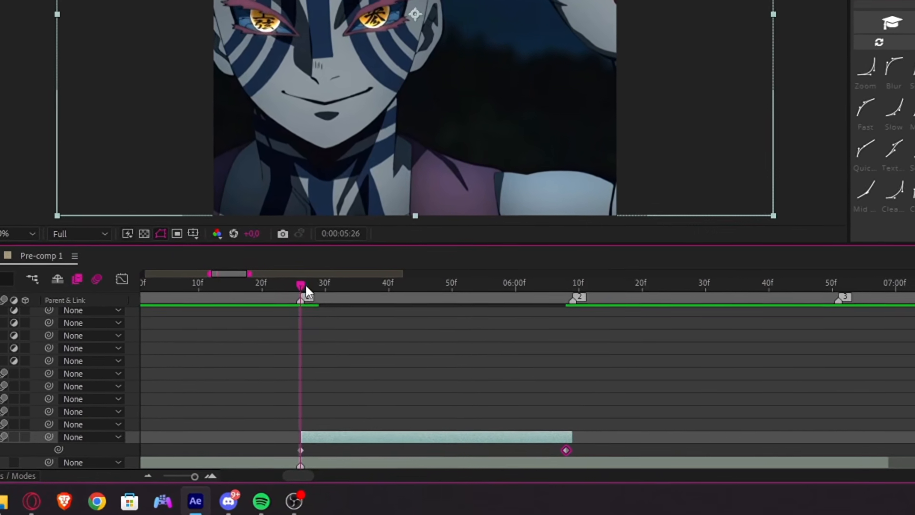
pyautogui.moveTo(305, 284); pyautogui.dragTo(465, 289)
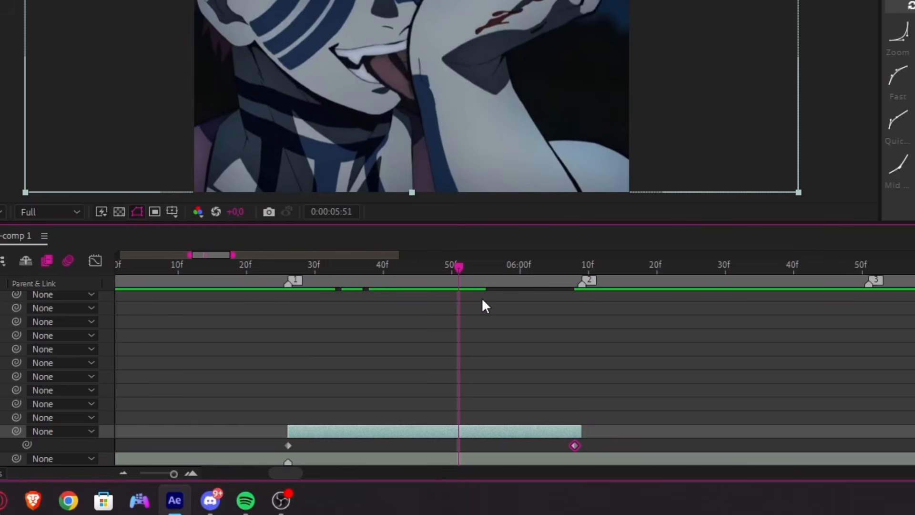
pyautogui.press('pageup')
pyautogui.press('pageup')
pyautogui.press('pageup')
pyautogui.press('pageup')
pyautogui.press('pagedown')
pyautogui.press('pagedown')
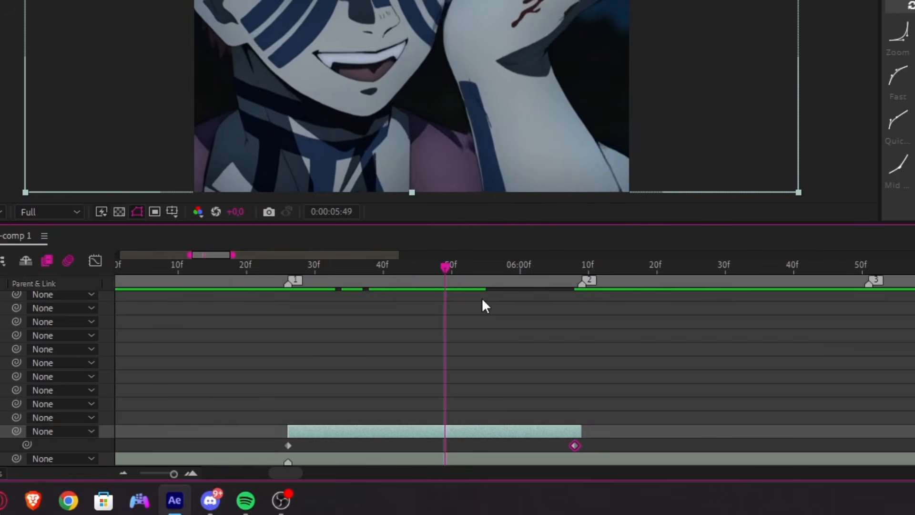
pyautogui.press('pagedown')
pyautogui.press('pagedown')
pyautogui.press('pagedown')
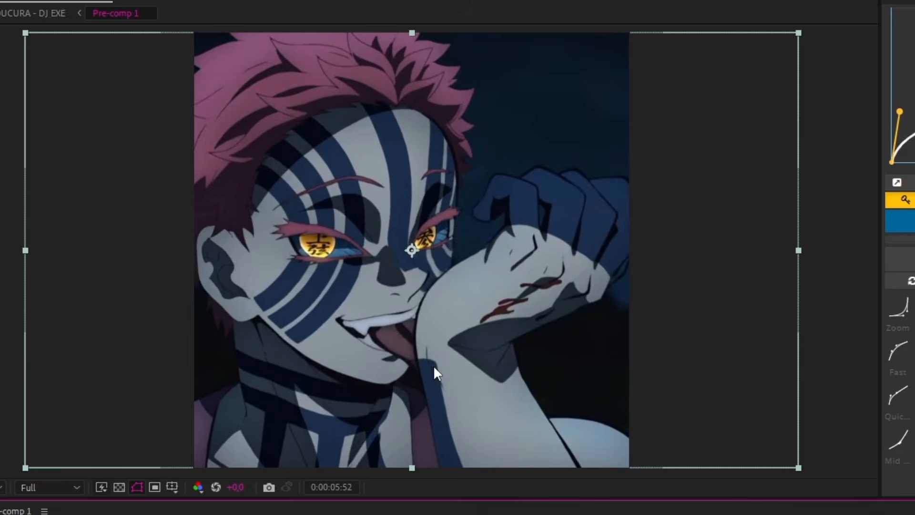
pyautogui.press('pagedown')
pyautogui.press('pagedown')
pyautogui.press('pageup')
pyautogui.press('pageup')
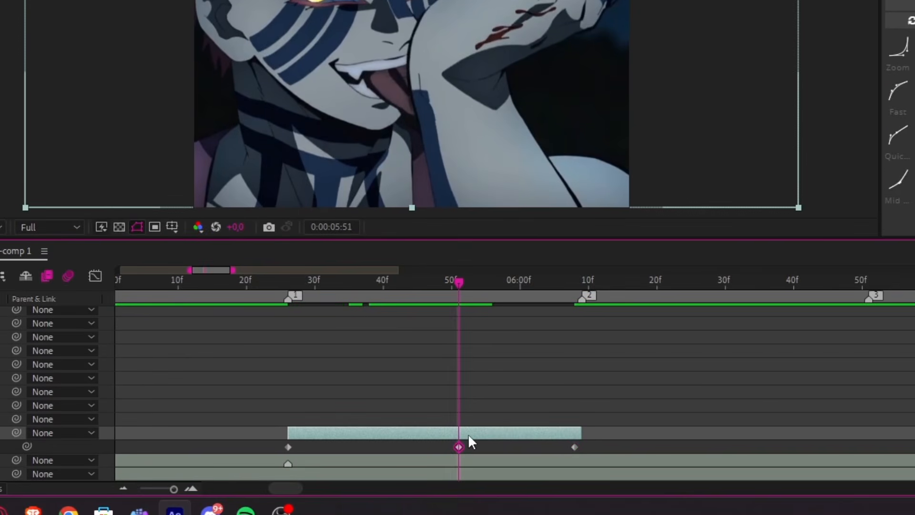
# - Add a Time Remap keyframe at 0:00:05:58 and delete the clip's original first and last keyframes
pyautogui.press('space')
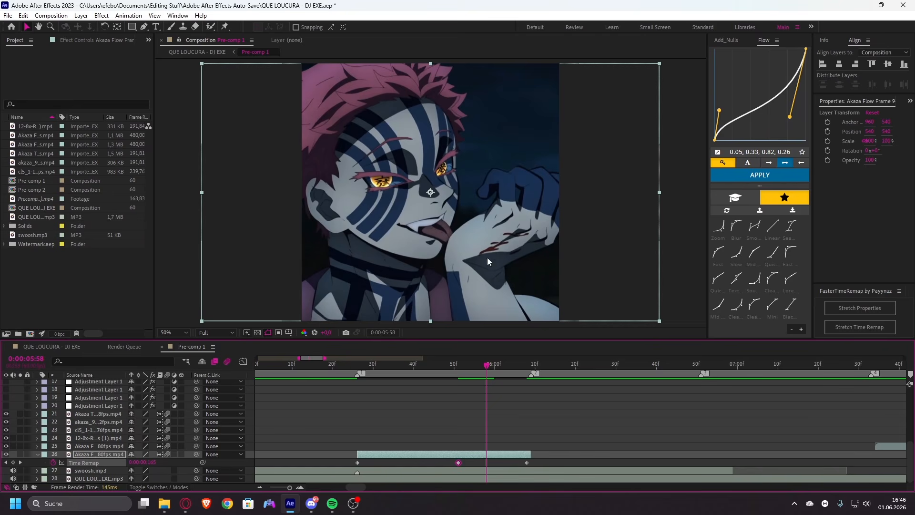
pyautogui.click(12, 462)
pyautogui.moveTo(577, 444); pyautogui.dragTo(521, 469)
pyautogui.press('Delete')
pyautogui.moveTo(405, 433); pyautogui.dragTo(341, 472)
pyautogui.press('Delete')
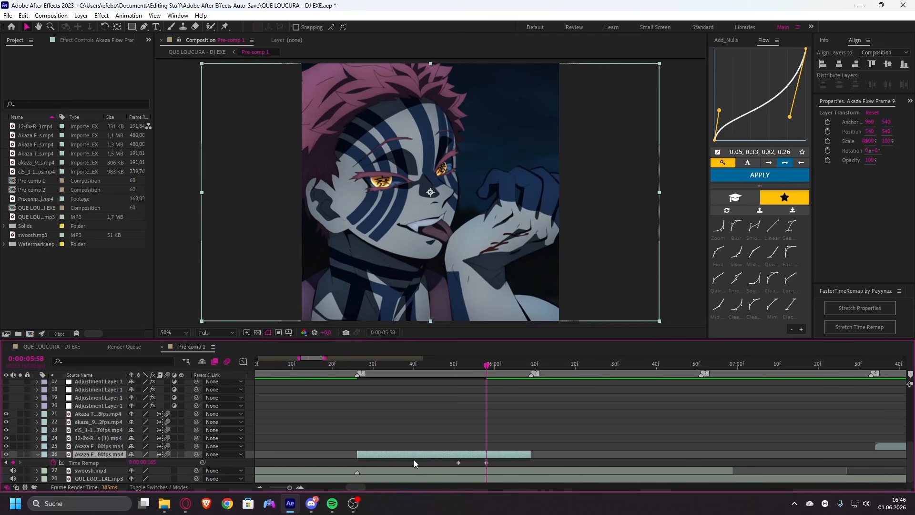
# - Move the two remaining Time Remap keyframes to the clip's first and last frames
pyautogui.press('i')
pyautogui.moveTo(458, 462); pyautogui.dragTo(358, 473)
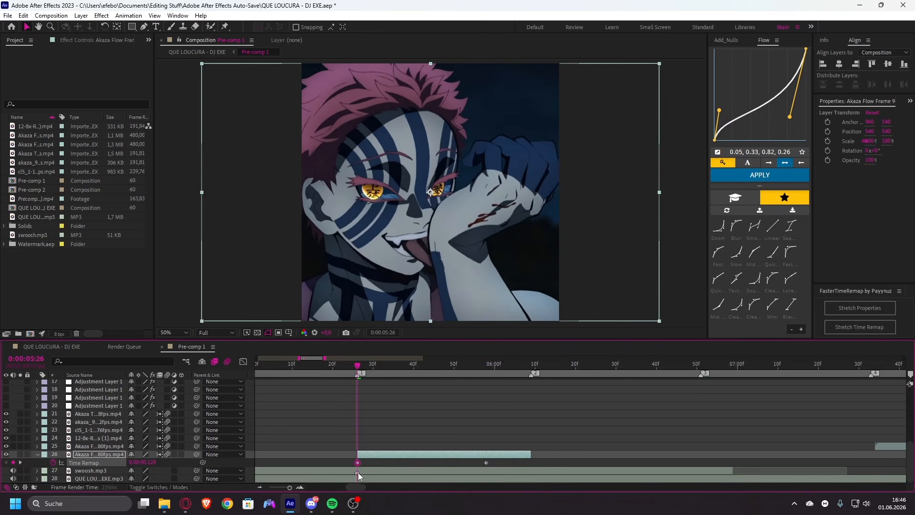
pyautogui.press('o')
pyautogui.moveTo(486, 462); pyautogui.dragTo(527, 463)
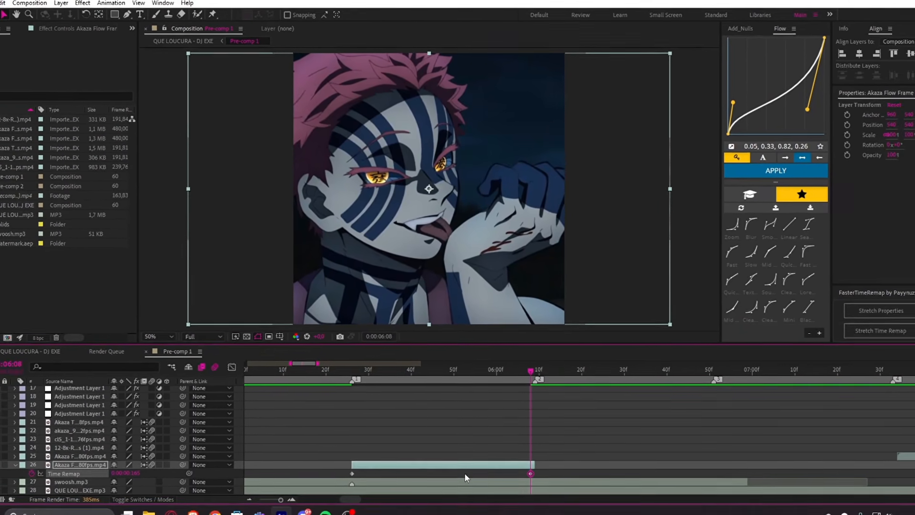
# - Move the clip's ending Time Remap keyframe to about the middle of the clip, at 0:00:05:48
pyautogui.press('i')
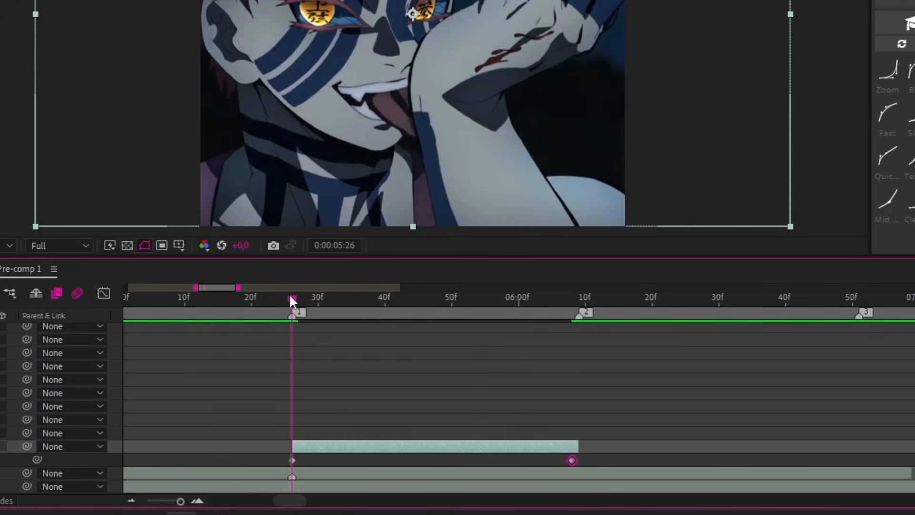
pyautogui.press('-')
pyautogui.click(428, 297)
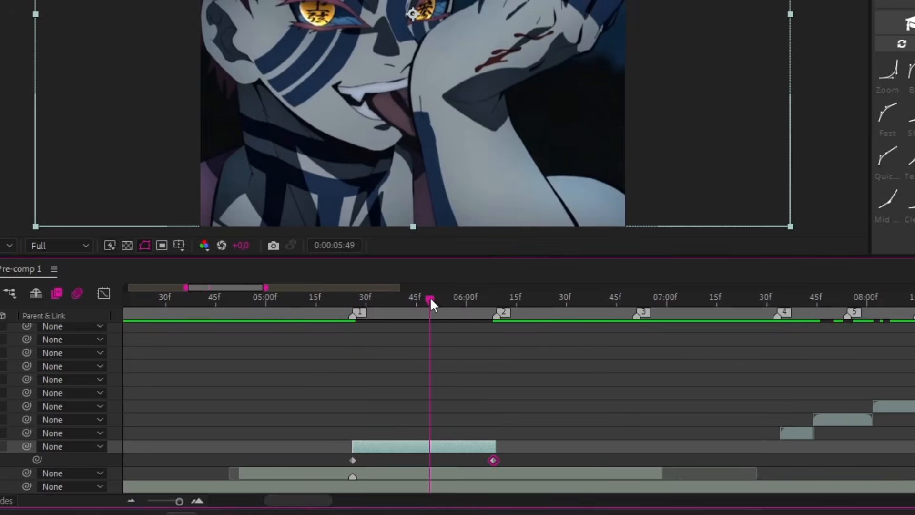
pyautogui.moveTo(494, 459); pyautogui.dragTo(428, 477)
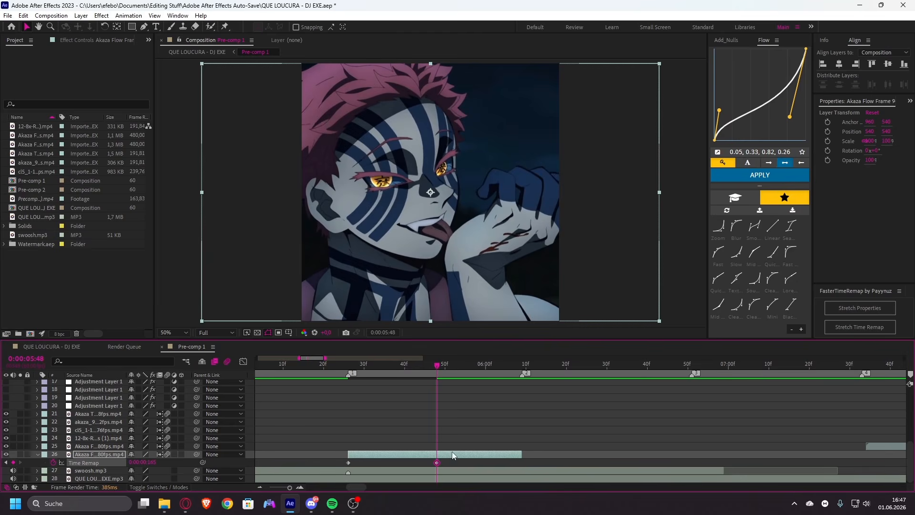
# - Copy the first Time Remap keyframe and paste it on the clip's last frame at 0:00:06:08
pyautogui.click(348, 462)
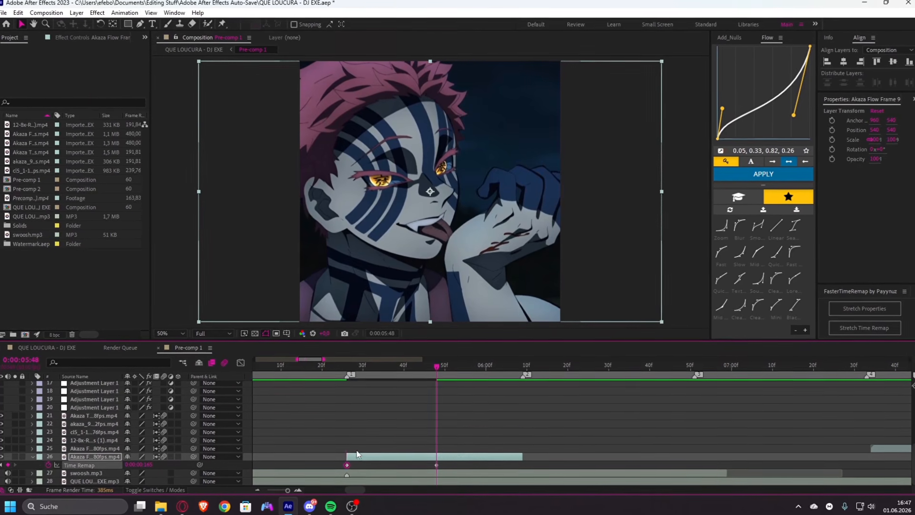
pyautogui.press('j')
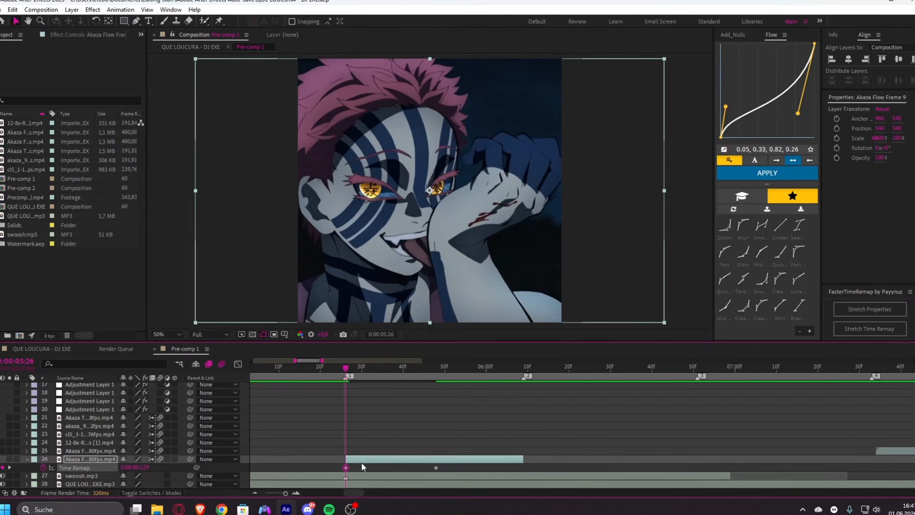
pyautogui.press('o')
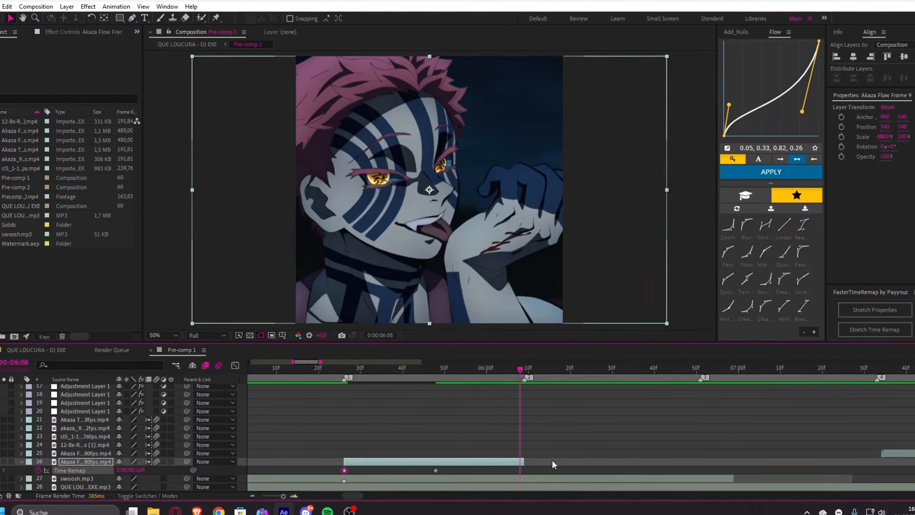
pyautogui.hotkey('ctrl', 'v')
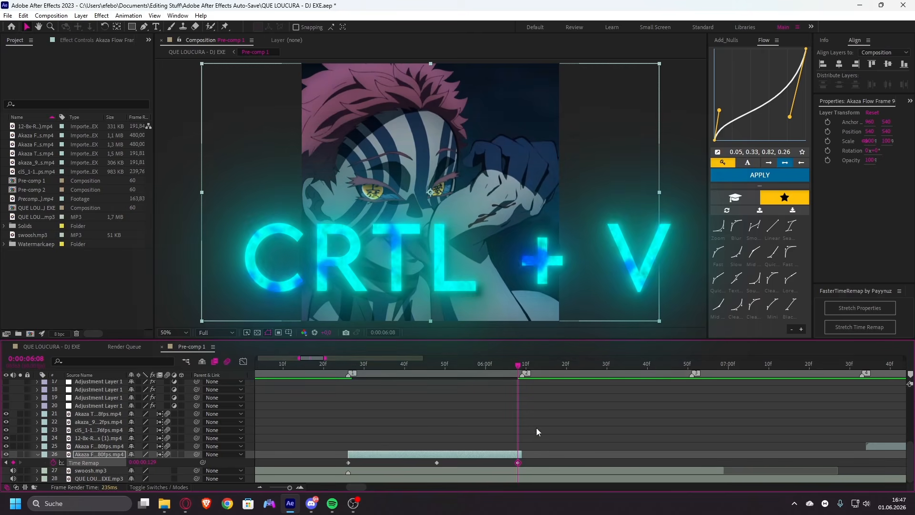
# - Apply the Flow curve 0.03, 0.51, 0.39, 0.93 to the clip's first two Time Remap keyframes
pyautogui.press('-')
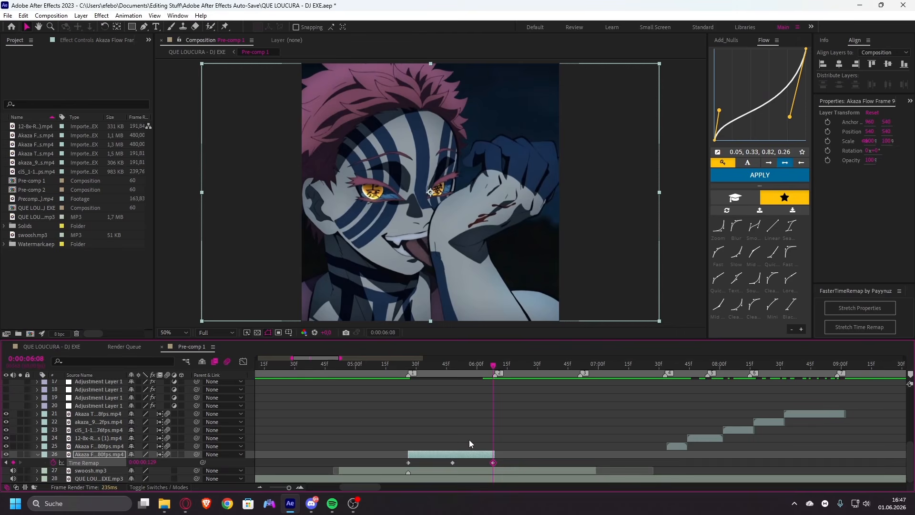
pyautogui.moveTo(468, 439); pyautogui.dragTo(378, 470)
pyautogui.click(755, 305)
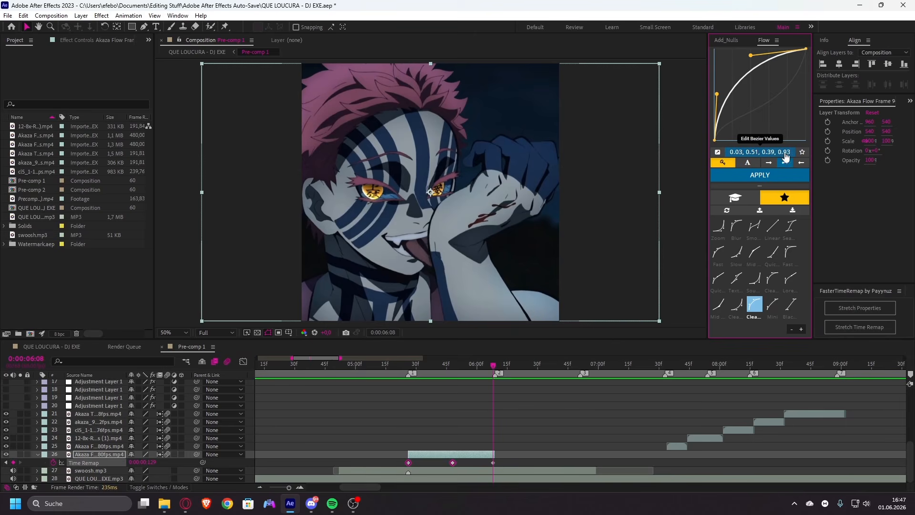
pyautogui.click(786, 152)
pyautogui.click(749, 216)
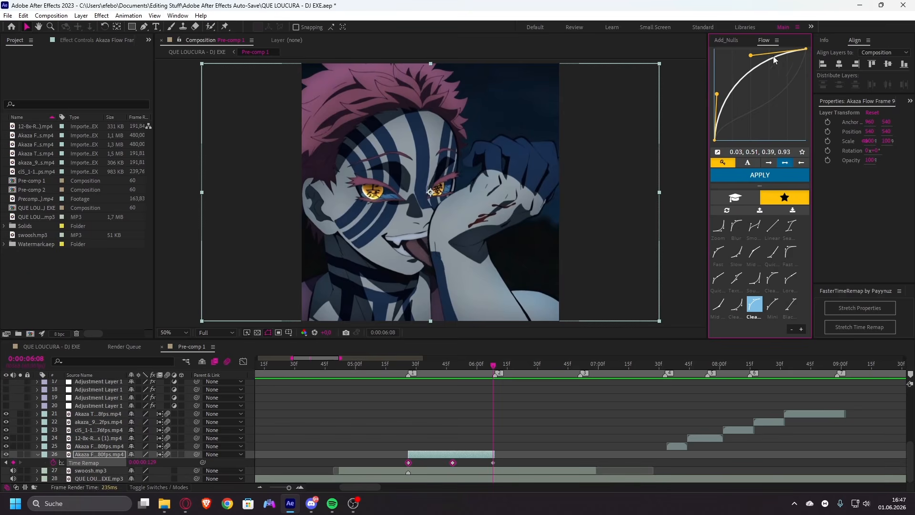
pyautogui.click(760, 175)
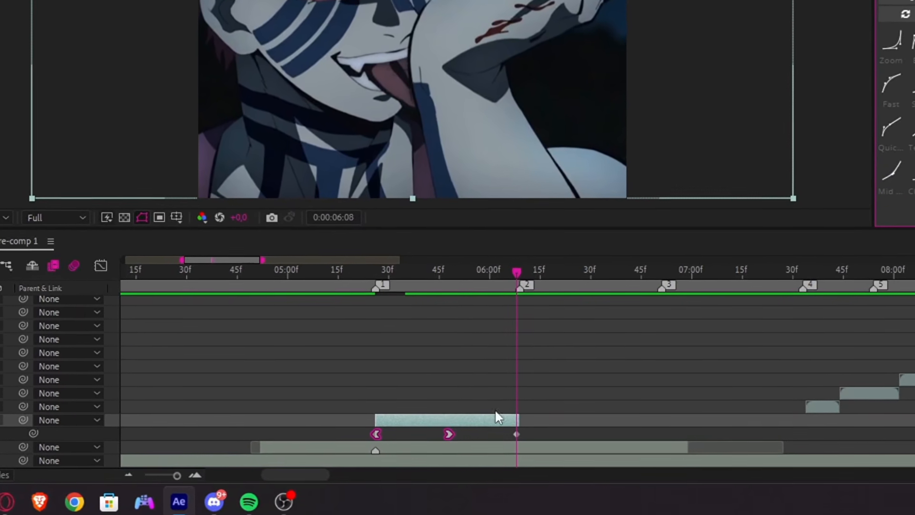
# - Apply the Flow curve 0.52, 0.01, 0.96, 0.38 to the clip's last two Time Remap keyframes
pyautogui.click(494, 401)
pyautogui.moveTo(444, 411); pyautogui.dragTo(554, 453)
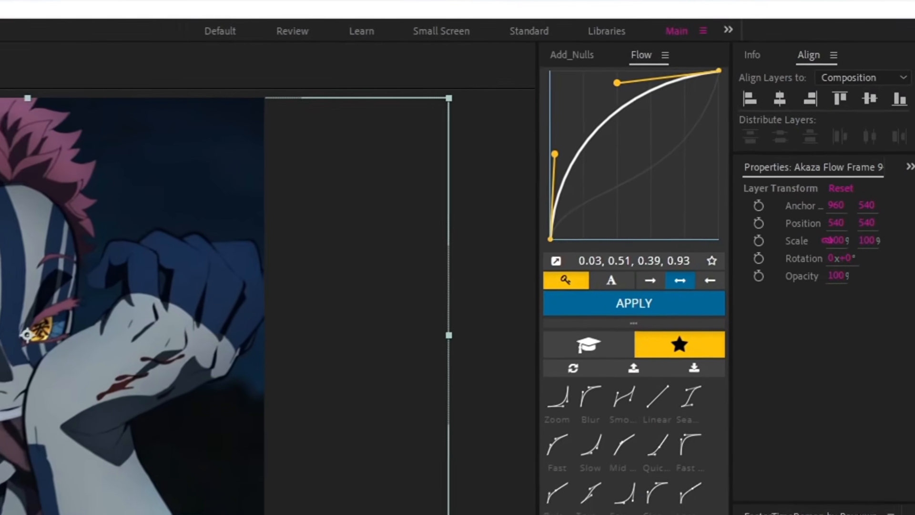
pyautogui.click(557, 403)
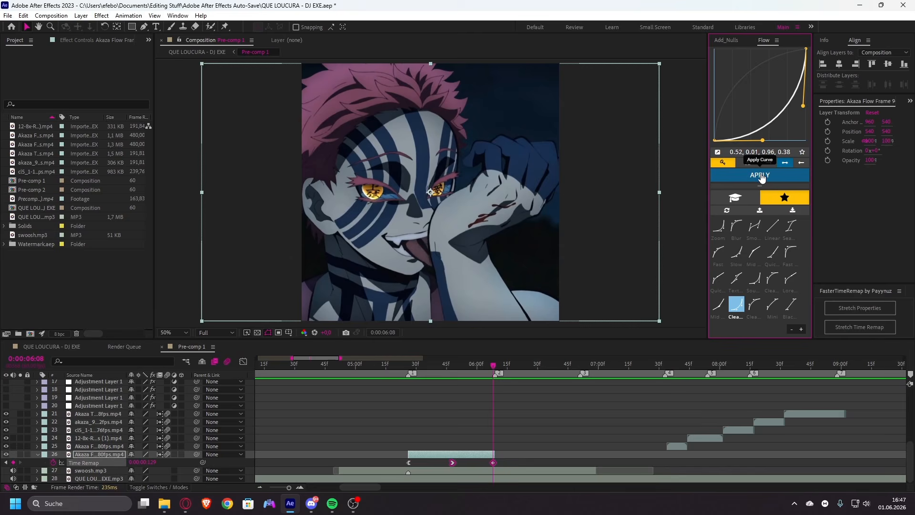
pyautogui.click(602, 337)
# - Set the preview resolution to Half and play back the time-remapped clip between markers 1 and 2
pyautogui.moveTo(453, 365); pyautogui.dragTo(269, 406)
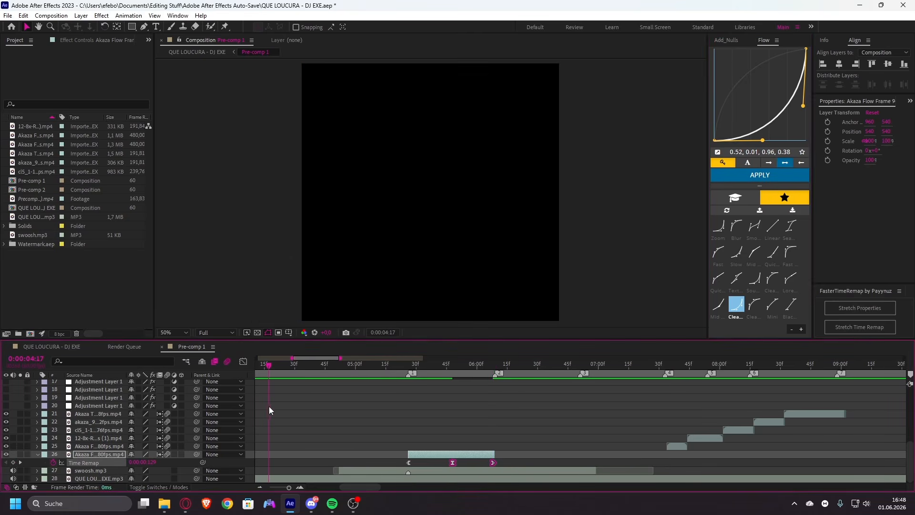
pyautogui.click(427, 404)
pyautogui.click(197, 332)
pyautogui.click(204, 374)
pyautogui.press('space')
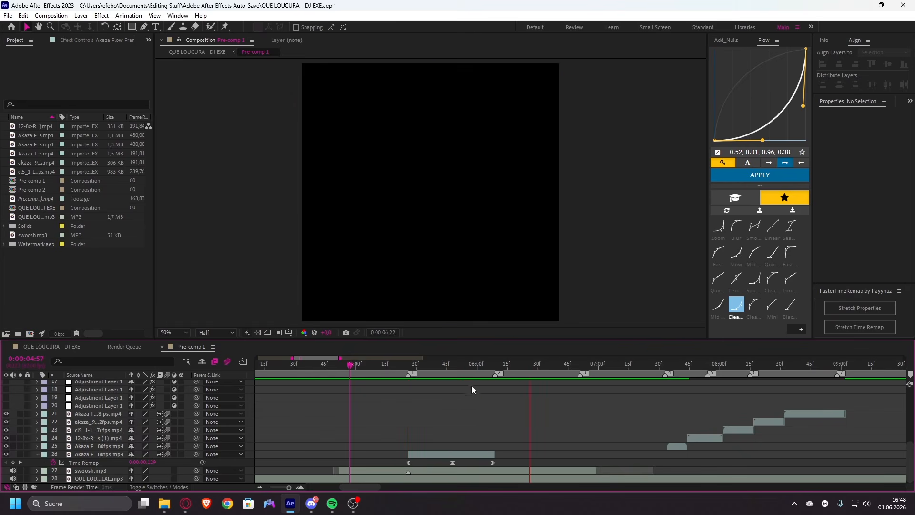
pyautogui.click(478, 365)
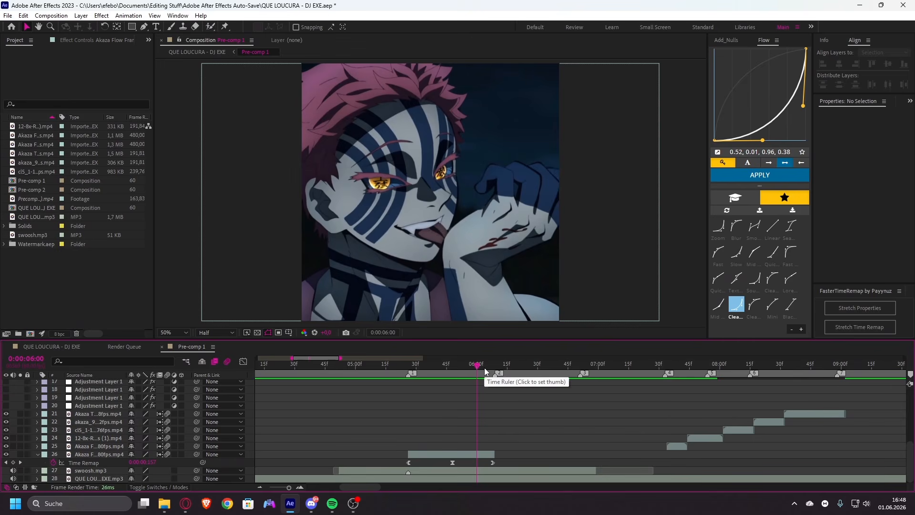
pyautogui.press('space')
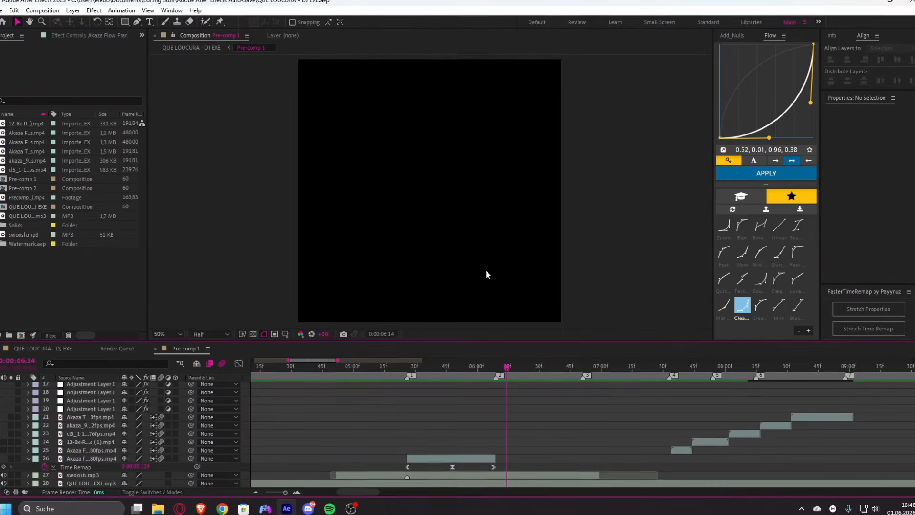
# - Replace the first clip's last Time Remap keyframe with one made at 0:00:06:06, and move that keyframe to 0:00:06:08
pyautogui.click(484, 369)
pyautogui.moveTo(484, 372); pyautogui.dragTo(494, 373)
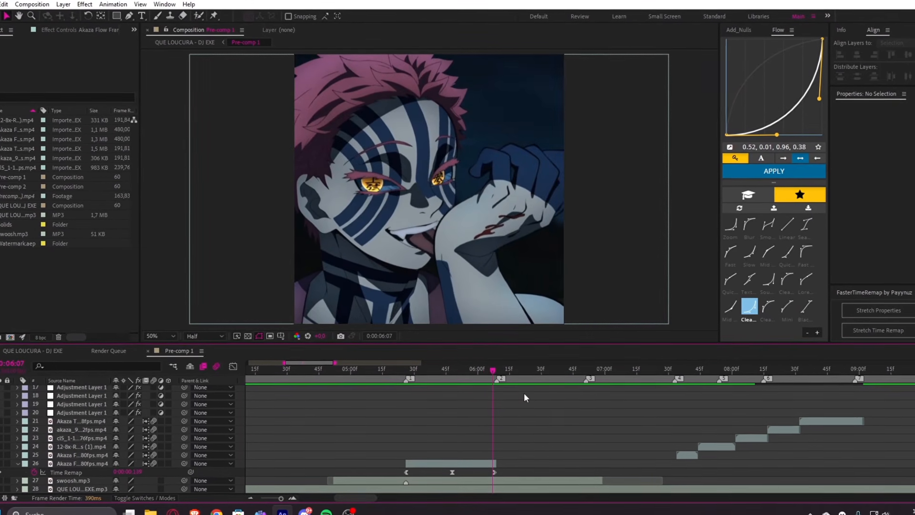
pyautogui.click(474, 375)
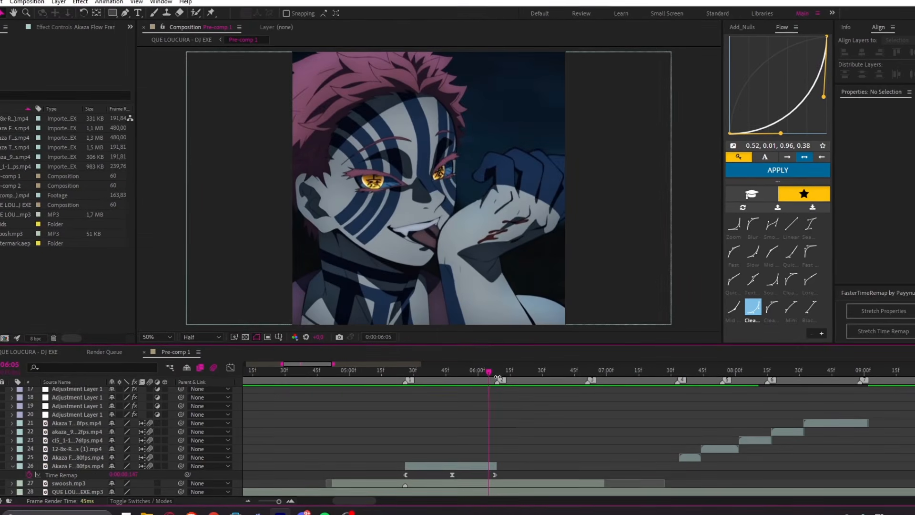
pyautogui.moveTo(475, 375); pyautogui.dragTo(491, 373)
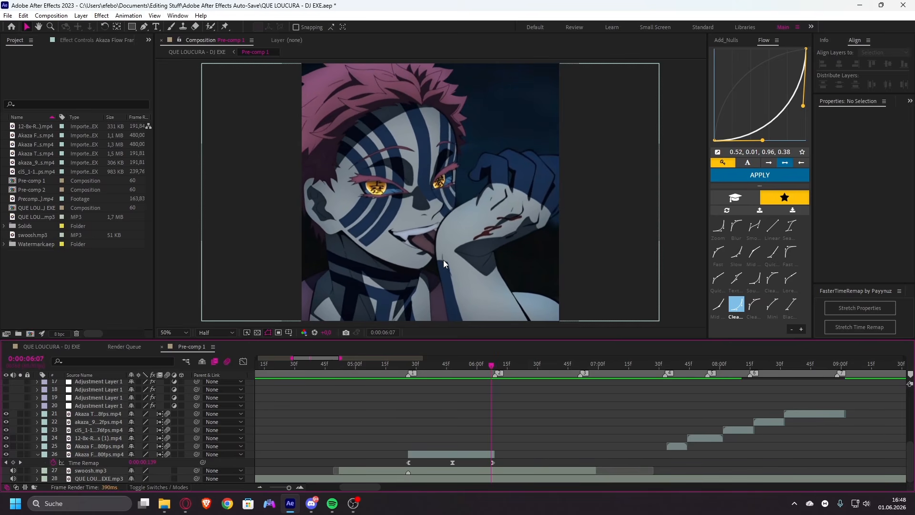
pyautogui.press('pageup')
pyautogui.moveTo(492, 462); pyautogui.dragTo(490, 463)
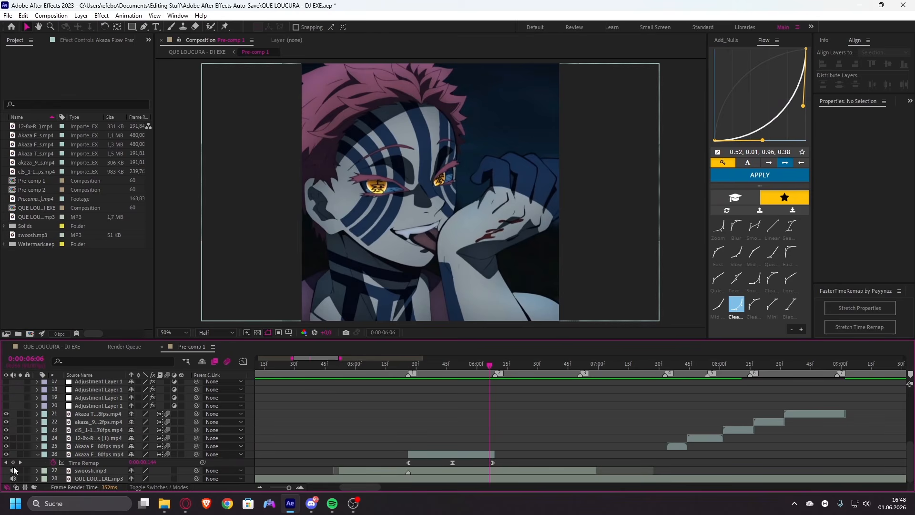
pyautogui.scroll(2, 446, 471)
pyautogui.click(633, 463)
pyautogui.press('Delete')
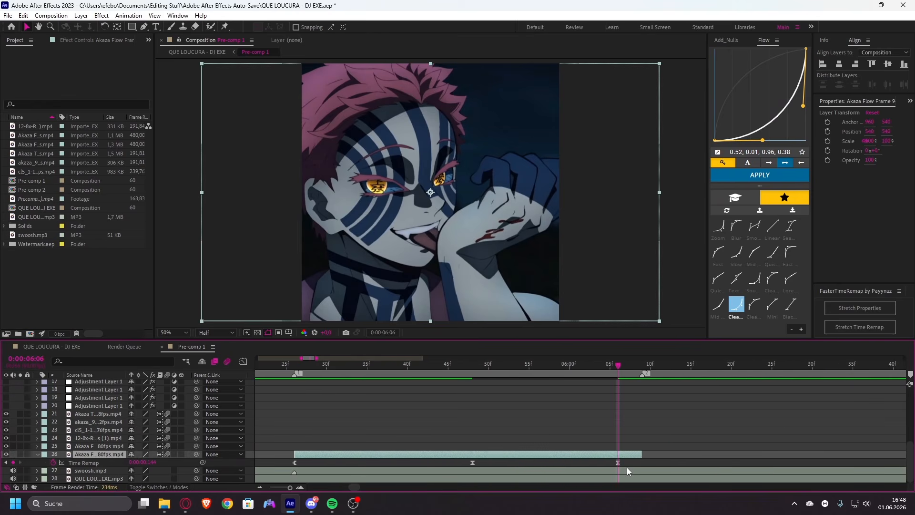
pyautogui.press('pagedown')
pyautogui.press('pagedown')
pyautogui.moveTo(616, 462); pyautogui.dragTo(633, 466)
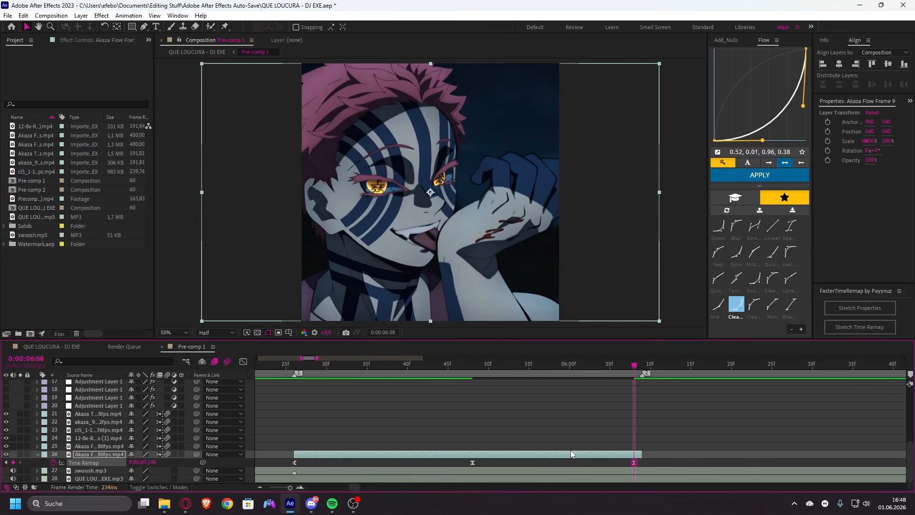
# - Apply the Flow curve 0.52, 0.01, 0.96, 0.38 to the clip's last two Time Remap keyframes and 0.03, 0.51, 0.39, 0.93 to its first two
pyautogui.scroll(-1, 570, 450)
pyautogui.press('i')
pyautogui.scroll(-1, 455, 445)
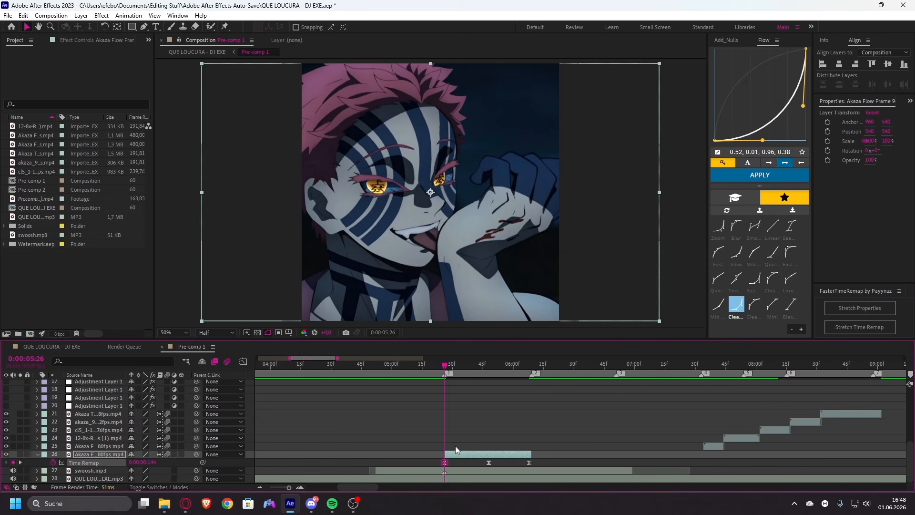
pyautogui.moveTo(556, 445); pyautogui.dragTo(440, 459)
pyautogui.click(762, 176)
pyautogui.click(754, 307)
pyautogui.click(776, 176)
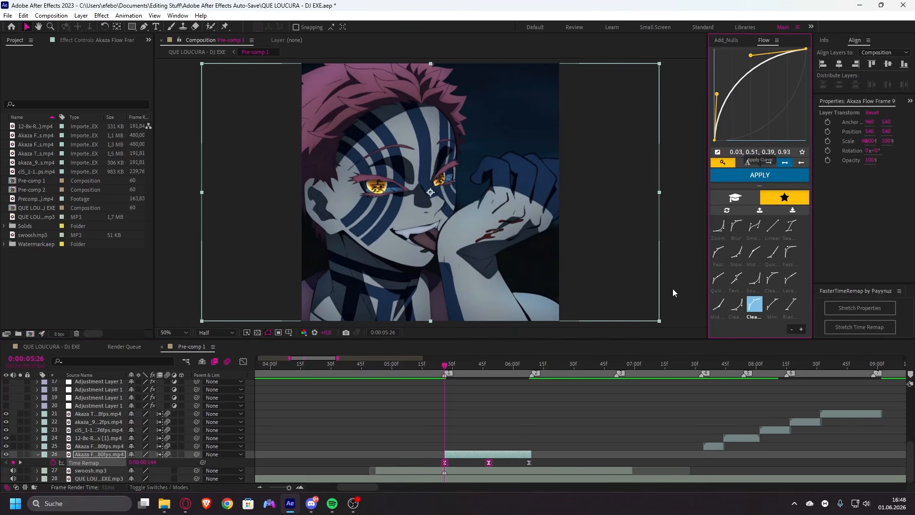
# - Collapse the clip's keyframes and play back the music and first time-remapped clip from about 0:00:03:13
pyautogui.press('u')
pyautogui.click(517, 399)
pyautogui.press('-')
pyautogui.moveTo(461, 367); pyautogui.dragTo(325, 369)
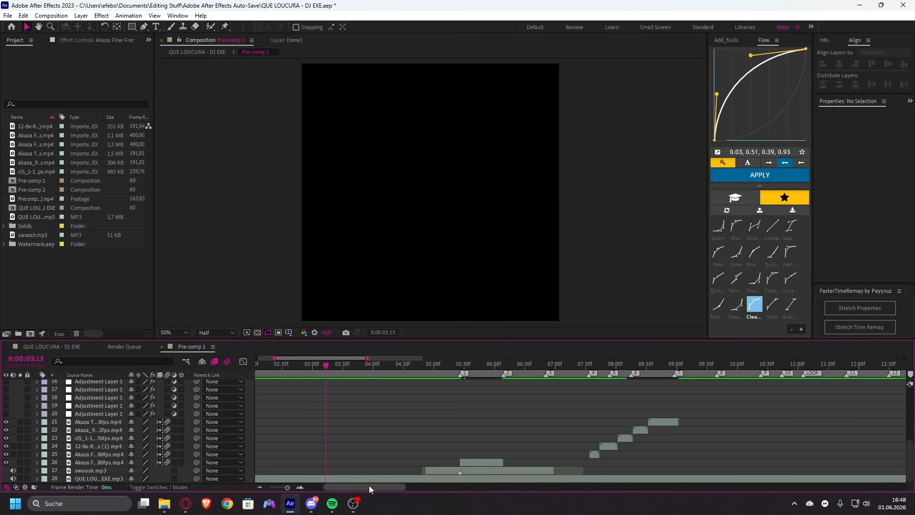
pyautogui.moveTo(369, 486); pyautogui.dragTo(376, 486)
pyautogui.press('space')
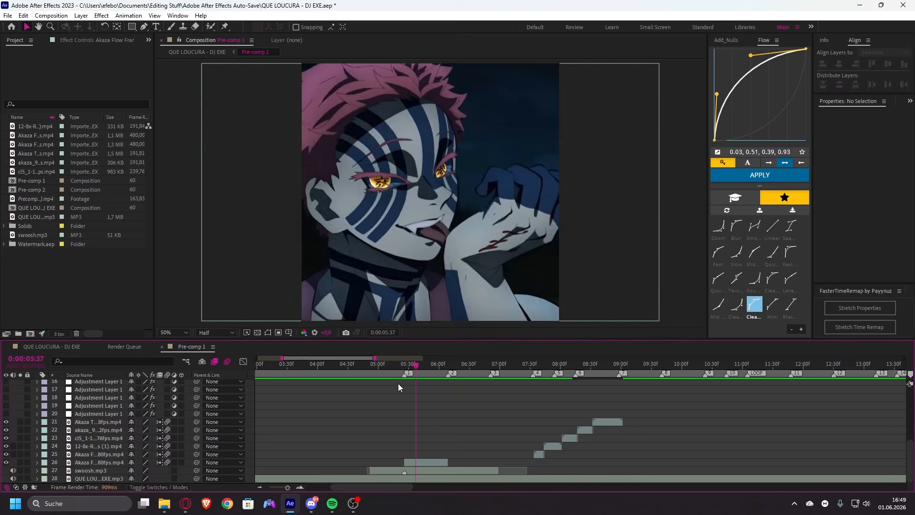
pyautogui.press('space')
pyautogui.press('space')
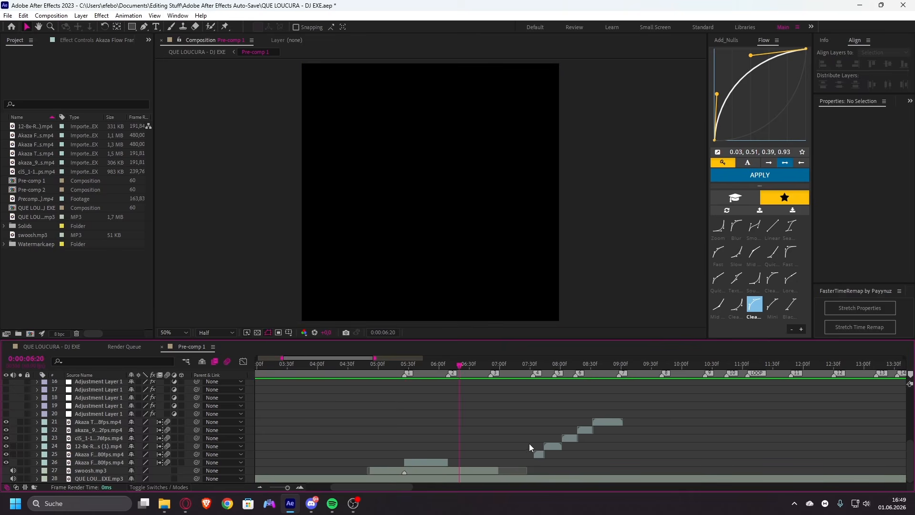
# - Place the cl5_1 clip directly above the first clip in the layer order and start it at marker 2, 0:00:06:09
pyautogui.scroll(1, 535, 370)
pyautogui.moveTo(534, 369)
pyautogui.mouseDown()
pyautogui.moveTo(578, 372)
pyautogui.moveTo(610, 399)
pyautogui.mouseUp()
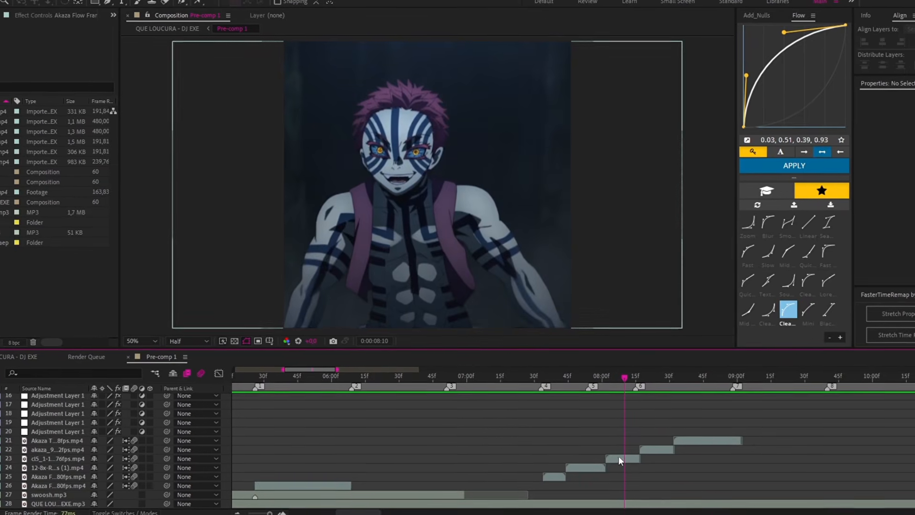
pyautogui.moveTo(619, 460); pyautogui.dragTo(376, 480)
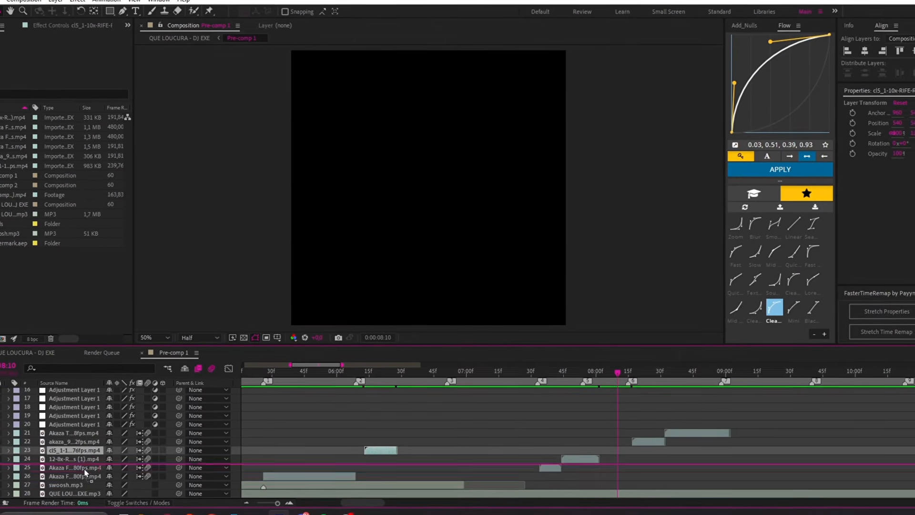
pyautogui.moveTo(85, 470); pyautogui.dragTo(85, 472)
pyautogui.scroll(2, 350, 456)
pyautogui.press('2')
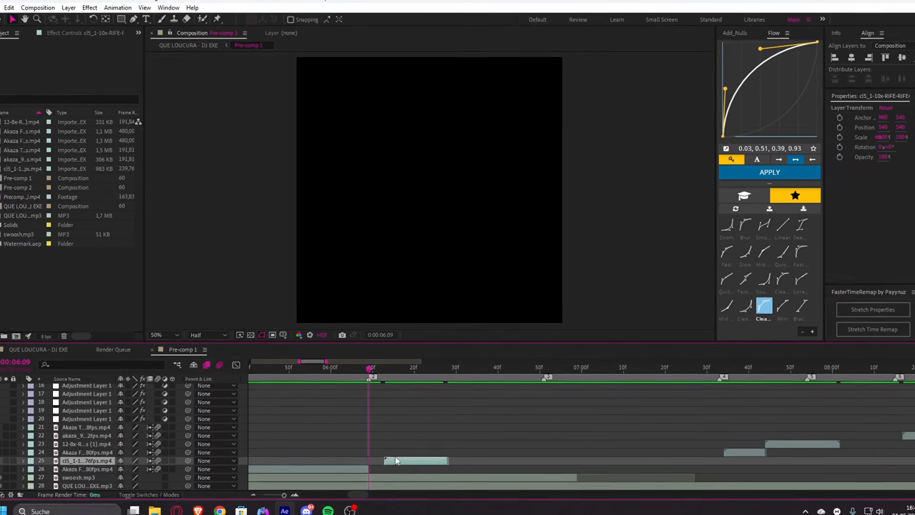
pyautogui.moveTo(394, 468)
pyautogui.mouseDown()
pyautogui.moveTo(383, 468)
pyautogui.moveTo(541, 459)
pyautogui.mouseUp()
# - Enable time remapping on the cl5_1 clip and extend its end to marker 3 at 0:00:06:51
pyautogui.hotkey('ctrl', 'alt', 't')
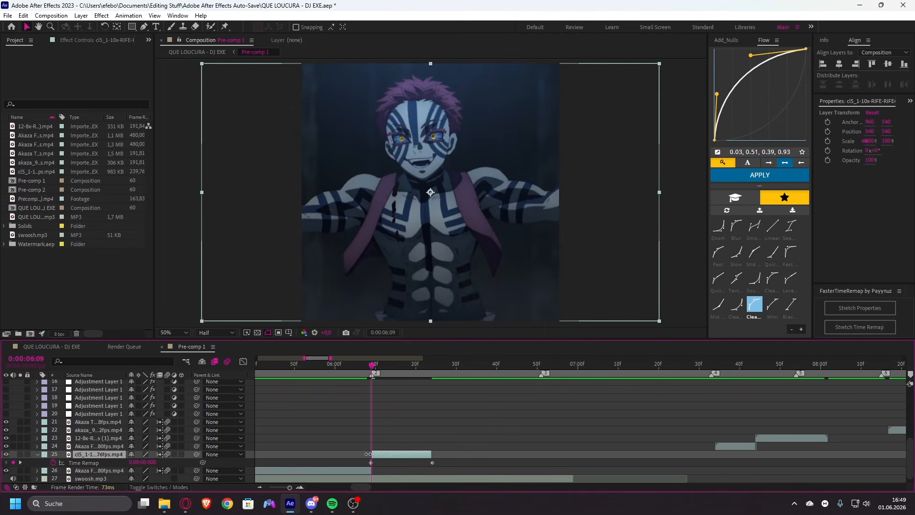
pyautogui.press('3')
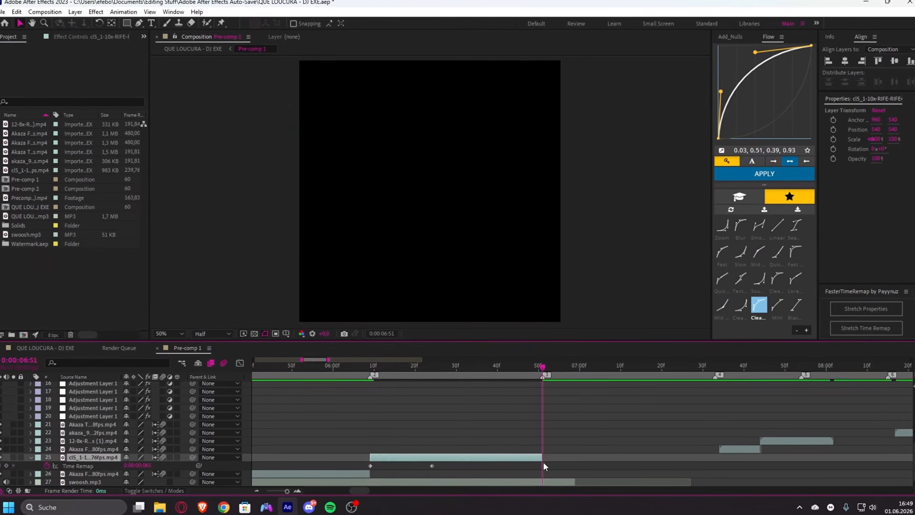
pyautogui.press('pageup')
# - Retime the cl5_1 clip so its chosen opening frame is keyed at 0:00:06:09 and its second Time Remap keyframe sits at 0:00:06:29
pyautogui.moveTo(432, 467); pyautogui.dragTo(496, 467)
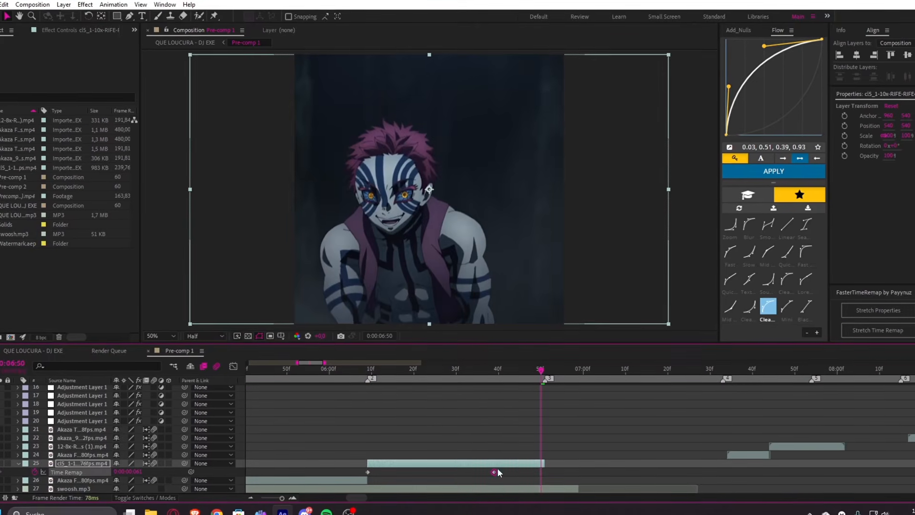
pyautogui.moveTo(444, 379); pyautogui.dragTo(494, 479)
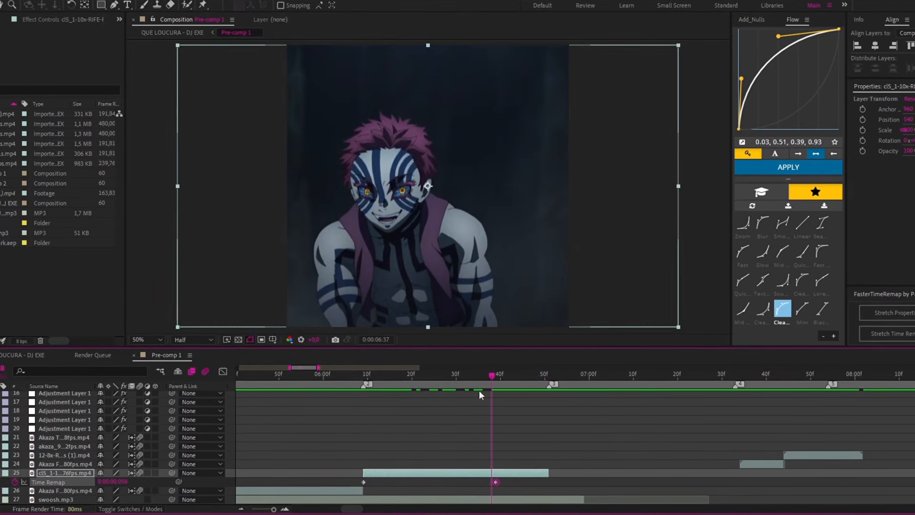
pyautogui.moveTo(479, 391); pyautogui.dragTo(409, 407)
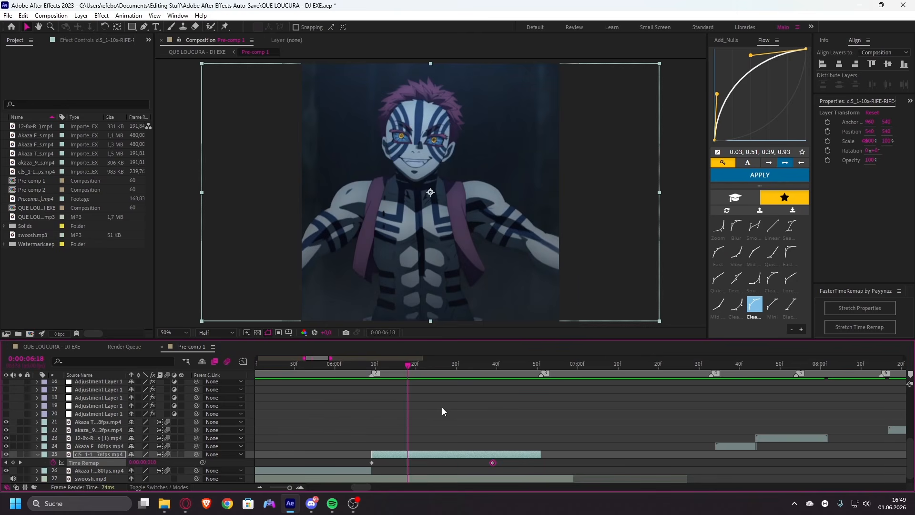
pyautogui.moveTo(405, 372); pyautogui.dragTo(422, 397)
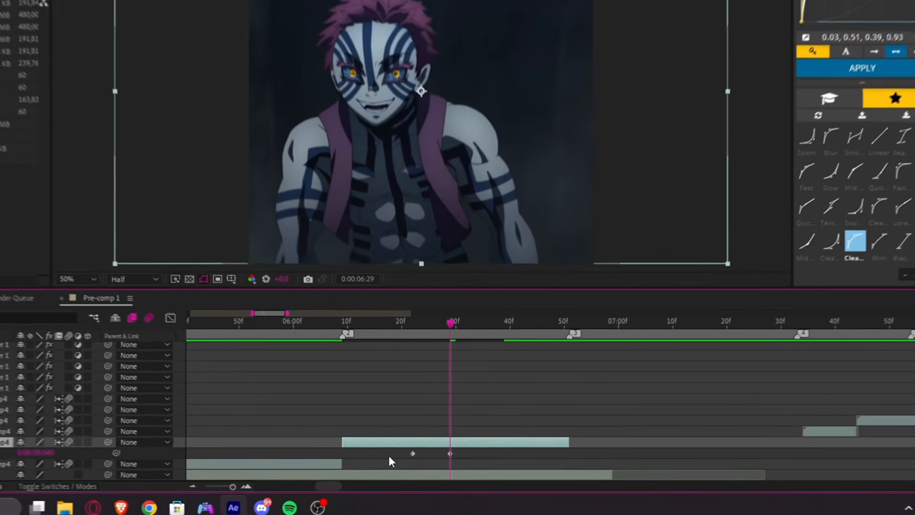
pyautogui.press('i')
pyautogui.moveTo(424, 463); pyautogui.dragTo(384, 466)
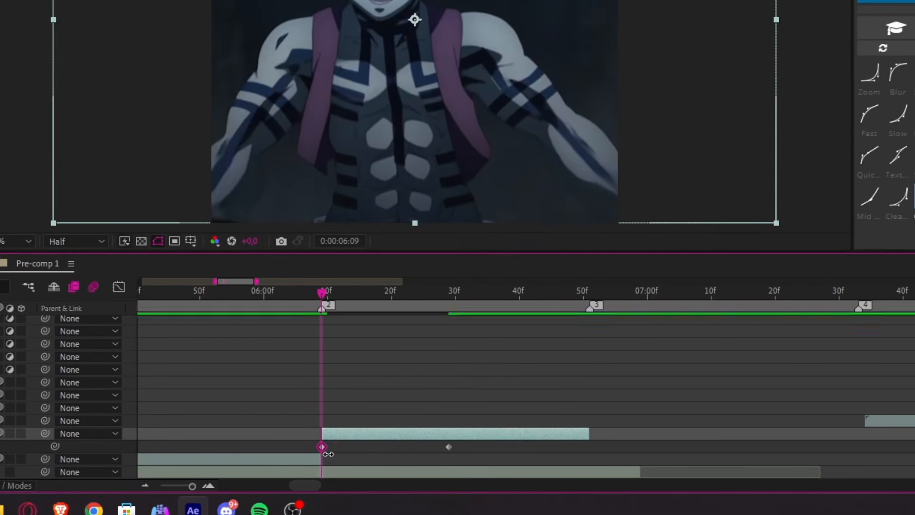
# - Copy the first Time Remap keyframe to the clip's last frame at 0:00:06:50 and move the middle keyframe to 0:00:06:30
pyautogui.hotkey('ctrl', 'c')
pyautogui.press('o')
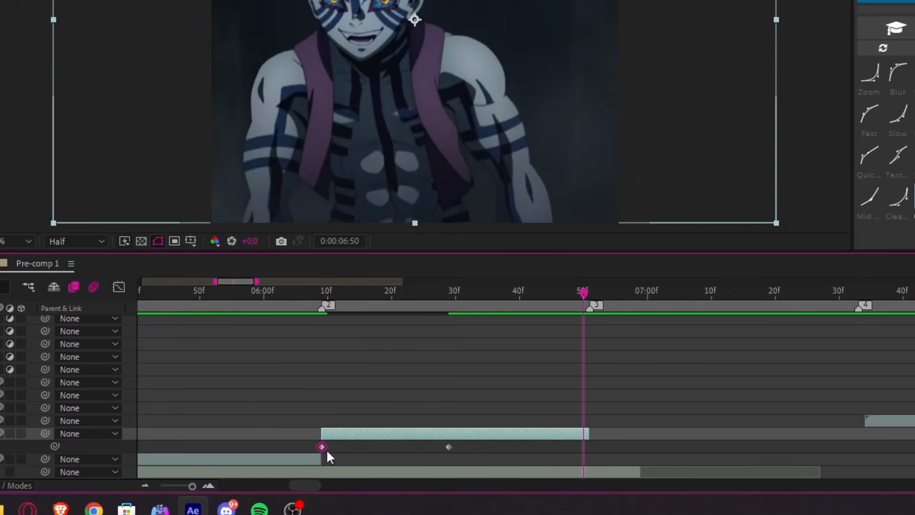
pyautogui.hotkey('ctrl', 'v')
pyautogui.moveTo(449, 447); pyautogui.dragTo(457, 447)
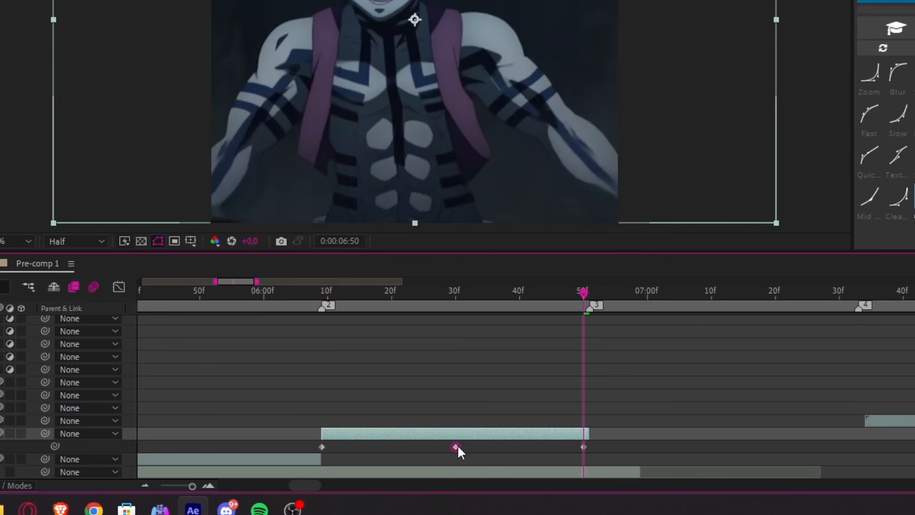
pyautogui.scroll(-2, 459, 441)
pyautogui.click(470, 400)
pyautogui.click(459, 287)
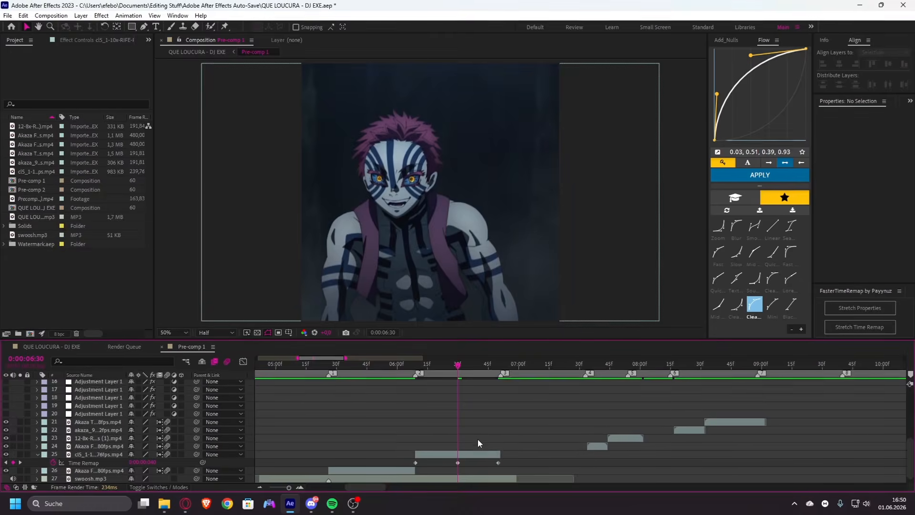
# - Apply Flow curve 0.03, 0.51, 0.39, 0.93 to the cl5_1 clip's first two Time Remap keyframes and 0.52, 0.01, 0.96, 0.38 to the last two
pyautogui.moveTo(490, 407); pyautogui.dragTo(382, 455)
pyautogui.click(763, 176)
pyautogui.click(741, 302)
pyautogui.moveTo(519, 443); pyautogui.dragTo(446, 475)
pyautogui.click(769, 175)
# - Collapse the cl5_1 clip's keyframes and play back both time-remapped clips between markers 1 and 3
pyautogui.click(451, 419)
pyautogui.press('u')
pyautogui.press('-')
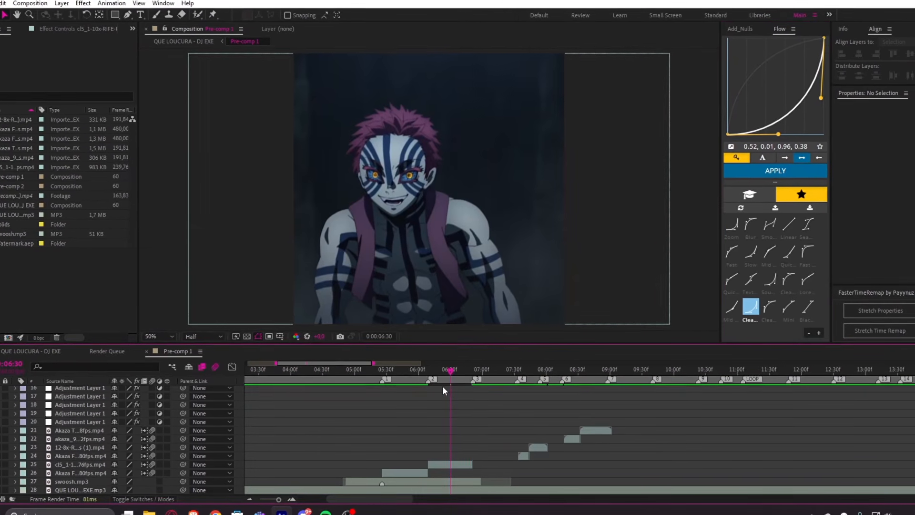
pyautogui.moveTo(416, 374); pyautogui.dragTo(240, 408)
pyautogui.press('space')
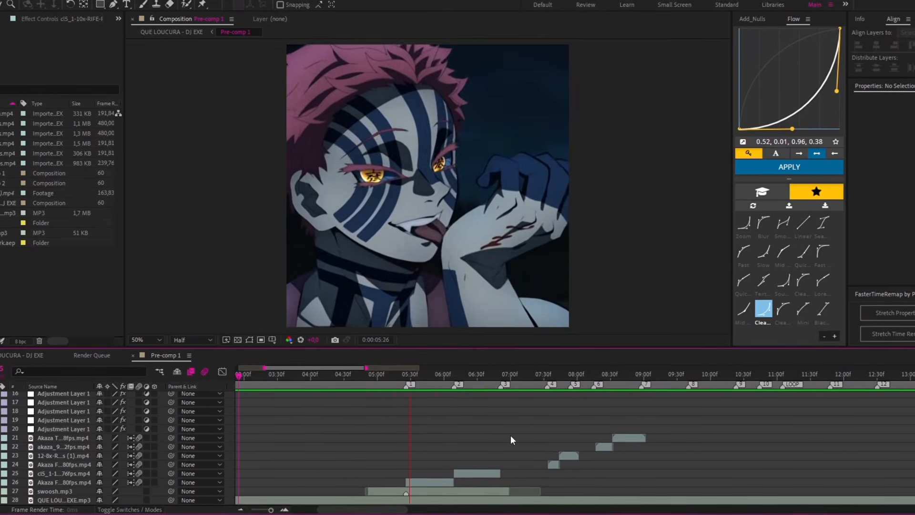
pyautogui.press('space')
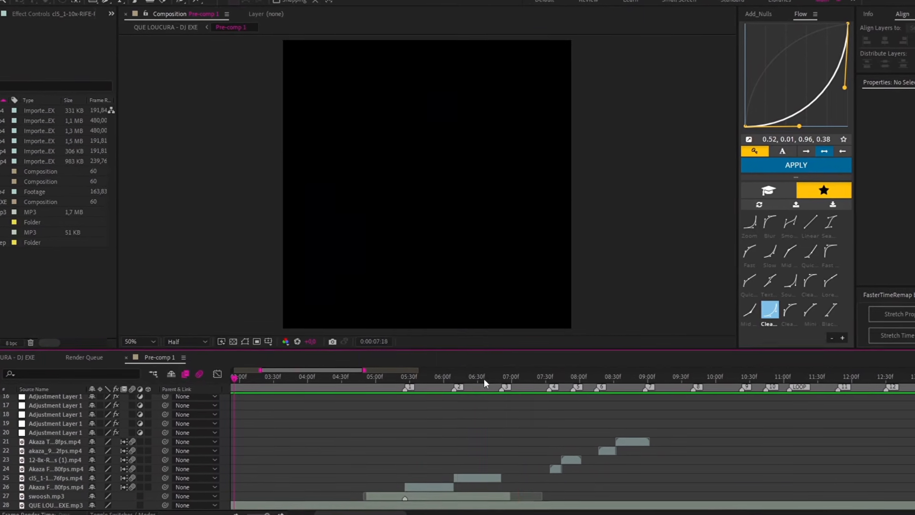
pyautogui.click(442, 376)
pyautogui.press('space')
pyautogui.press('space')
# - Move the Akaza Flow Frames clip near marker 4 so it starts at marker 3, right after the cl5_1 clip
pyautogui.scroll(1, 564, 444)
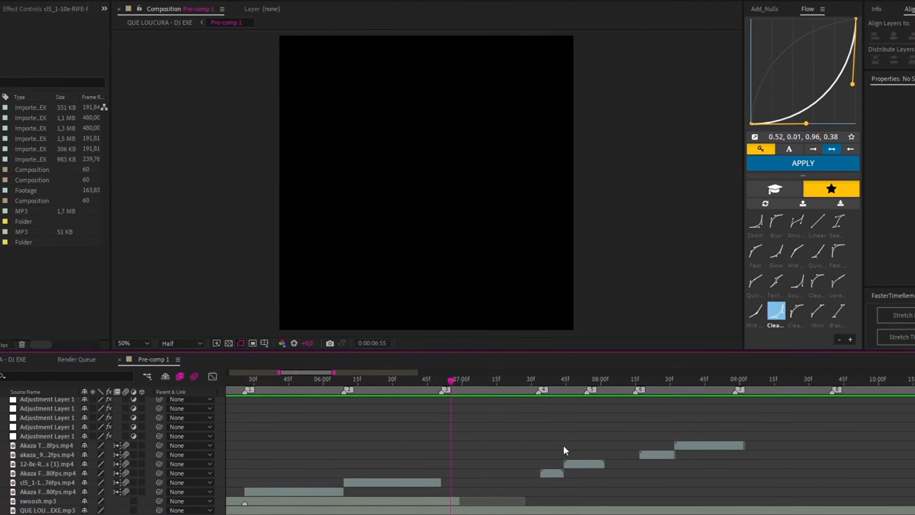
pyautogui.press('pageup')
pyautogui.press('pageup')
pyautogui.press('pageup')
pyautogui.moveTo(548, 383)
pyautogui.mouseDown()
pyautogui.moveTo(575, 383)
pyautogui.moveTo(553, 389)
pyautogui.mouseUp()
pyautogui.moveTo(546, 476); pyautogui.dragTo(460, 462)
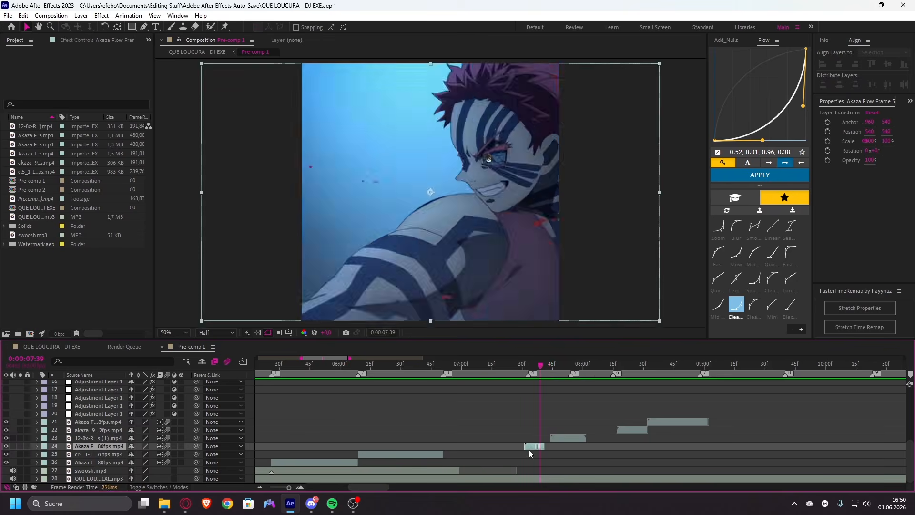
pyautogui.scroll(1, 458, 441)
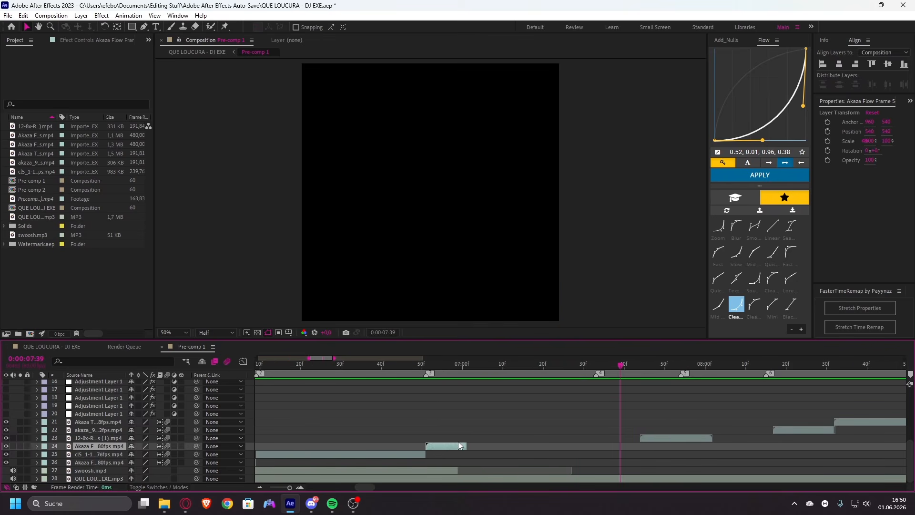
# - Time-remap the third clip out to marker 4 at 0:00:07:33, with its end keyframe moved to about 0:00:07:11
pyautogui.press('i')
pyautogui.hotkey('ctrl', 'alt', 't')
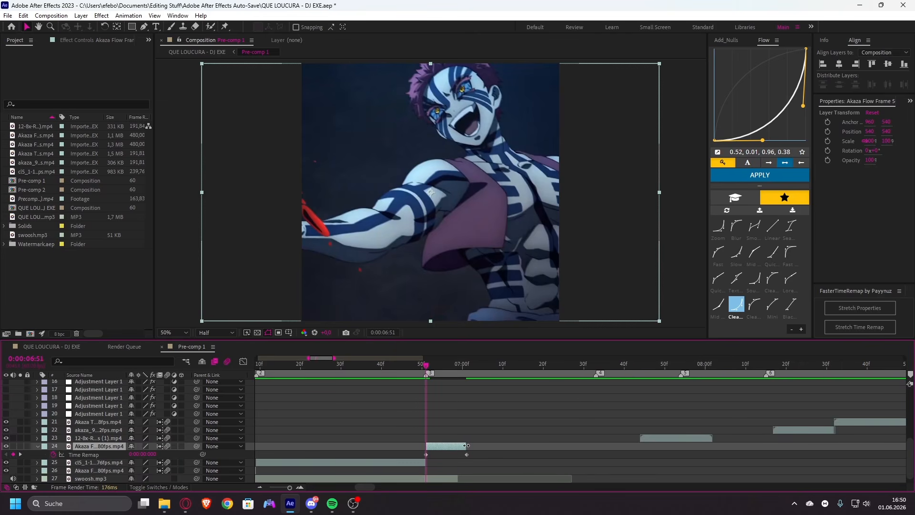
pyautogui.click(597, 364)
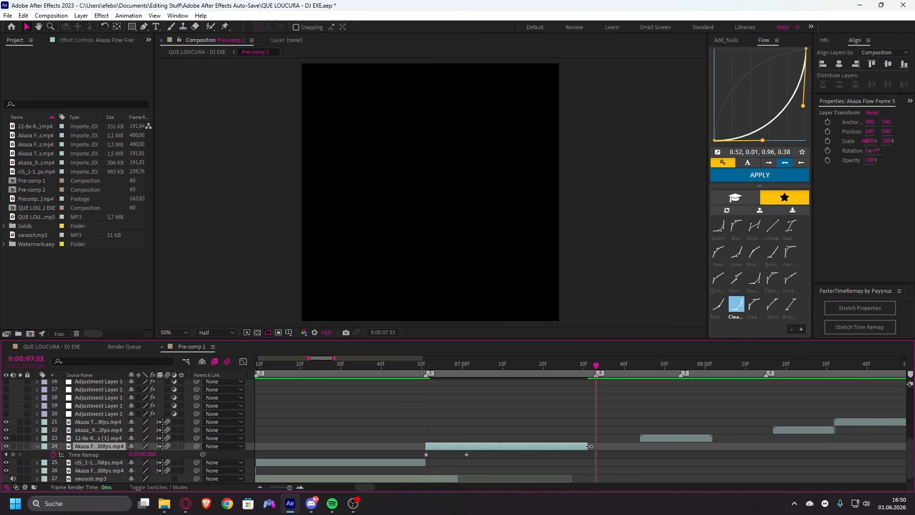
pyautogui.moveTo(587, 446); pyautogui.dragTo(596, 448)
pyautogui.press('i')
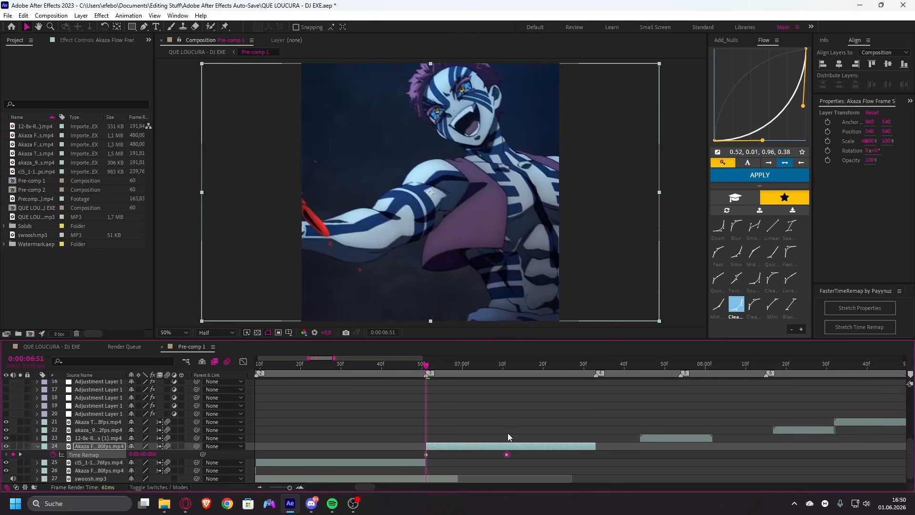
# - Step through the third clip's frames from marker 3 and add a Time Remap keyframe at 0:00:07:05
pyautogui.moveTo(425, 367)
pyautogui.mouseDown()
pyautogui.moveTo(461, 369)
pyautogui.moveTo(430, 384)
pyautogui.mouseUp()
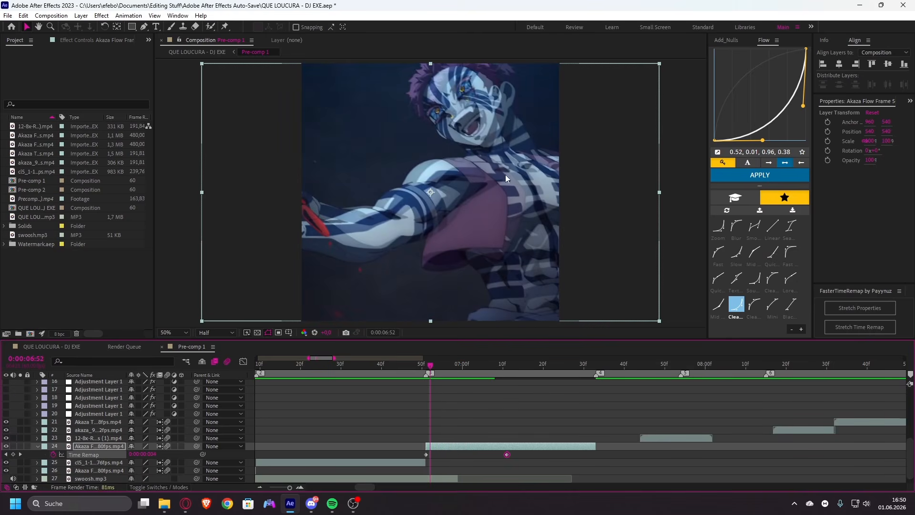
pyautogui.press('pagedown')
pyautogui.press('pagedown')
pyautogui.press('pagedown')
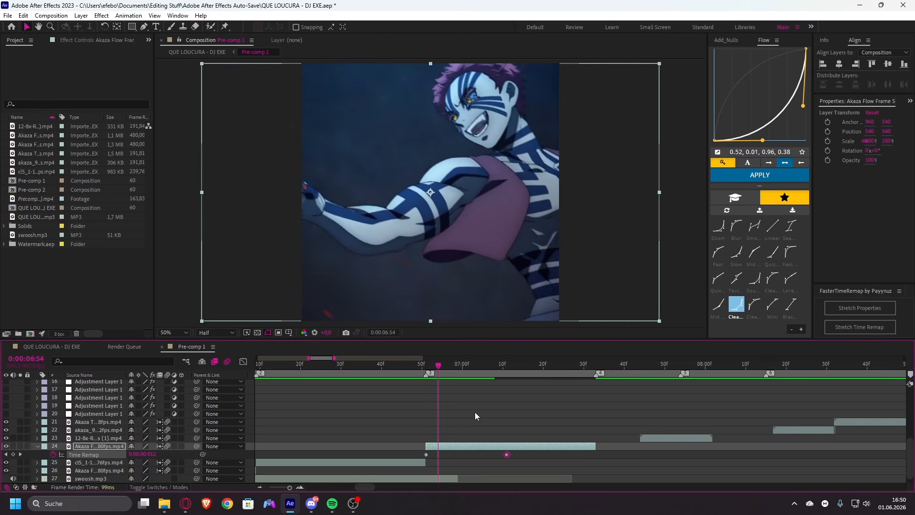
pyautogui.press('pagedown')
pyautogui.press('pagedown')
pyautogui.press('pagedown')
pyautogui.press('pagedown')
pyautogui.press('pagedown')
pyautogui.press('pagedown')
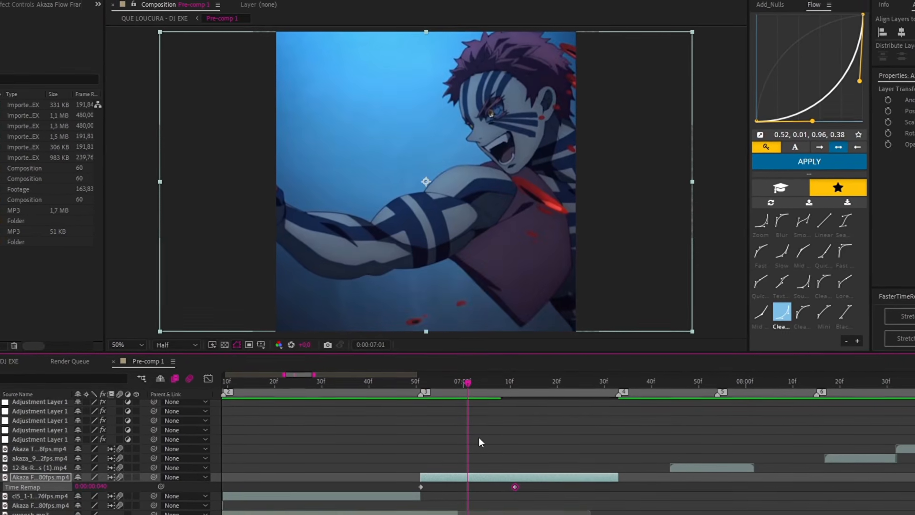
pyautogui.press('pagedown')
pyautogui.press('pagedown')
pyautogui.press('pagedown')
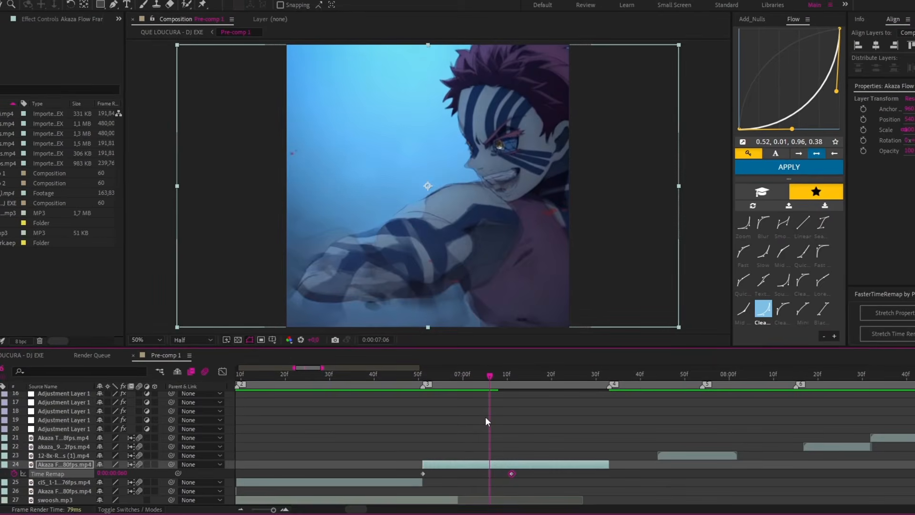
pyautogui.click(5, 458)
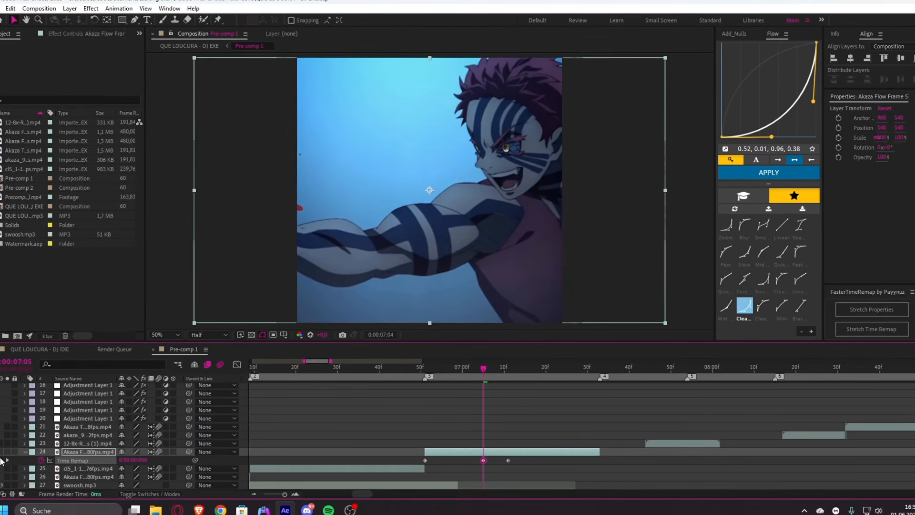
# - Add another Time Remap keyframe to the third clip a few frames earlier, at about 0:00:07:01
pyautogui.press('pageup')
pyautogui.press('pageup')
pyautogui.press('pageup')
pyautogui.press('pageup')
pyautogui.press('pageup')
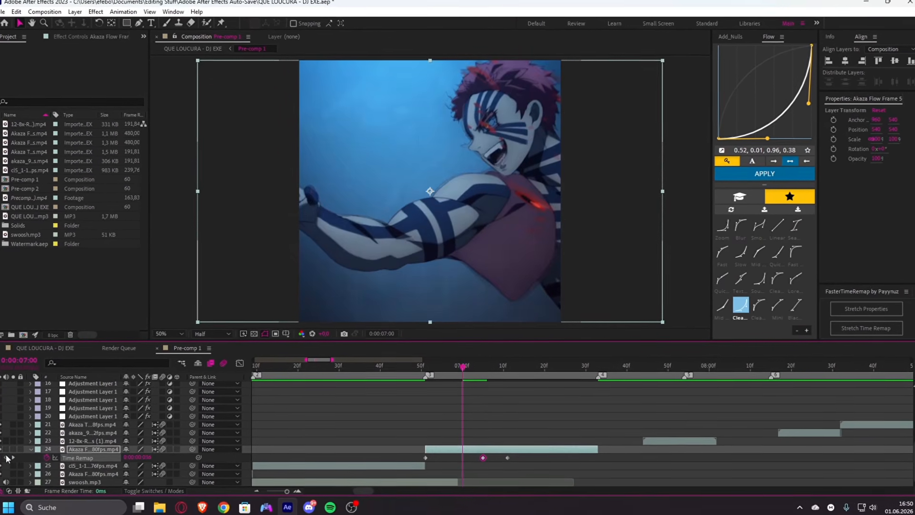
pyautogui.click(4, 459)
# - Check the frames after the new keyframes and delete the third clip's original last and first Time Remap keyframes
pyautogui.press('pagedown')
pyautogui.press('pagedown')
pyautogui.press('pagedown')
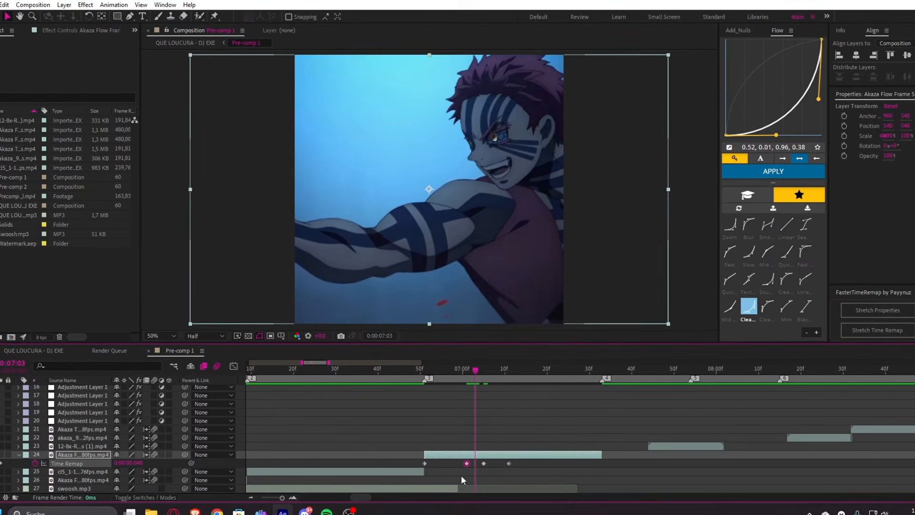
pyautogui.press('pagedown')
pyautogui.press('pagedown')
pyautogui.press('pagedown')
pyautogui.press('pagedown')
pyautogui.press('pagedown')
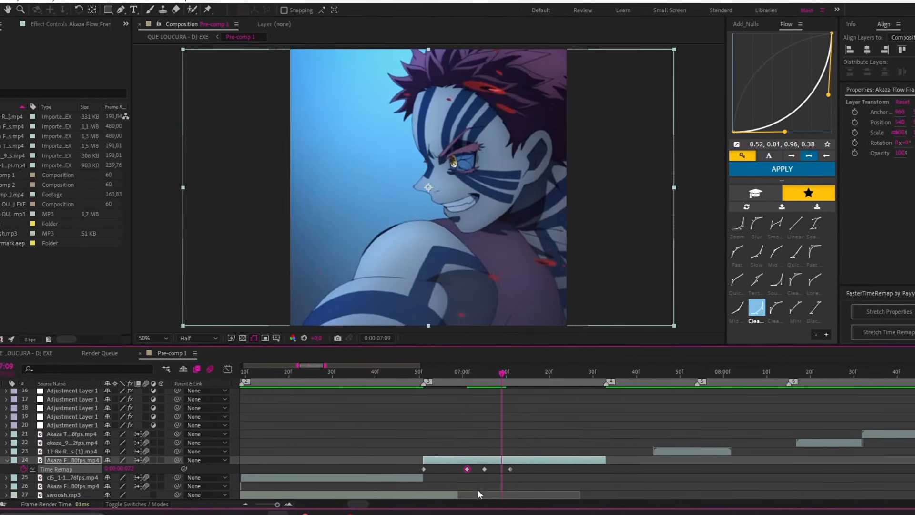
pyautogui.moveTo(536, 443); pyautogui.dragTo(512, 465)
pyautogui.press('Delete')
pyautogui.click(436, 463)
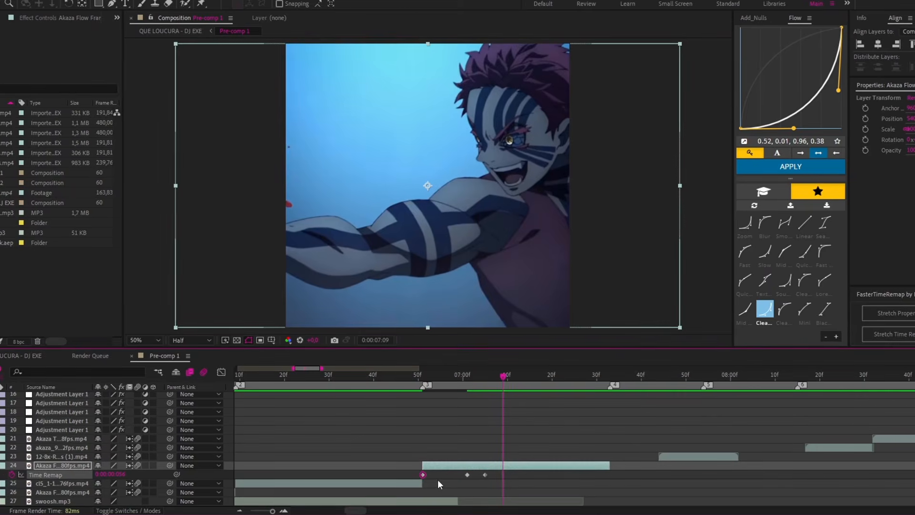
pyautogui.press('Delete')
# - Move the 0:00:07:01 Time Remap keyframe to the clip's start at 0:00:06:51 and paste a copy at its end, 0:00:07:32
pyautogui.press('i')
pyautogui.moveTo(467, 479); pyautogui.dragTo(424, 491)
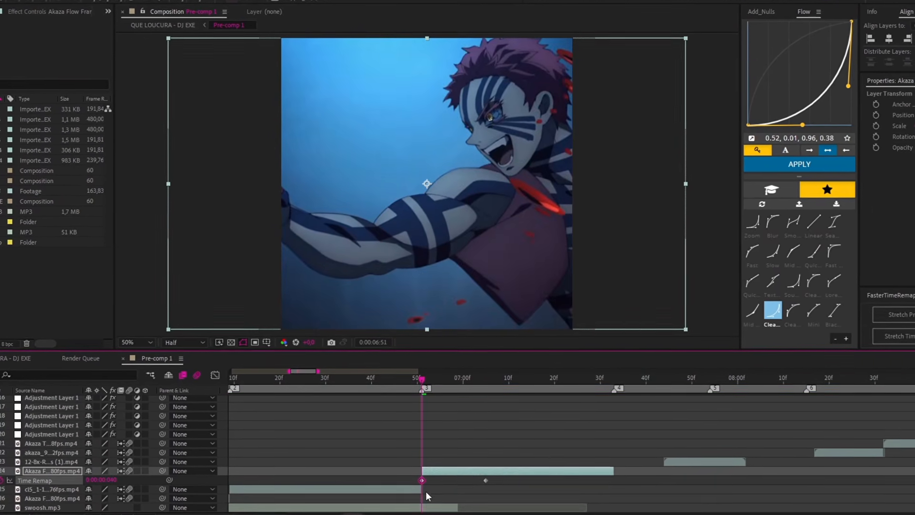
pyautogui.hotkey('ctrl', 'c')
pyautogui.press('o')
pyautogui.hotkey('ctrl', 'v')
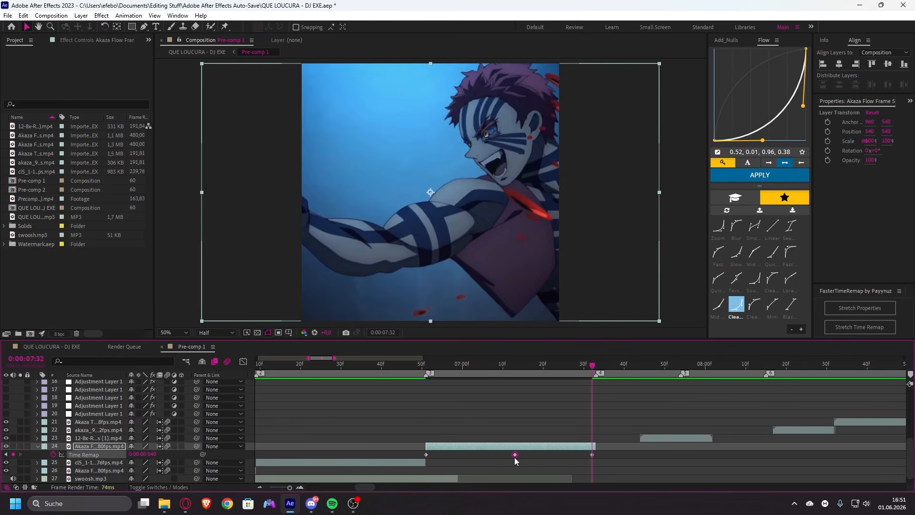
# - Move the middle keyframe to about 0:00:07:13 and apply Flow curve 0.03, 0.51, 0.39, 0.93 to the first two, 0.52, 0.01, 0.96, 0.38 to the last two
pyautogui.moveTo(516, 456); pyautogui.dragTo(514, 458)
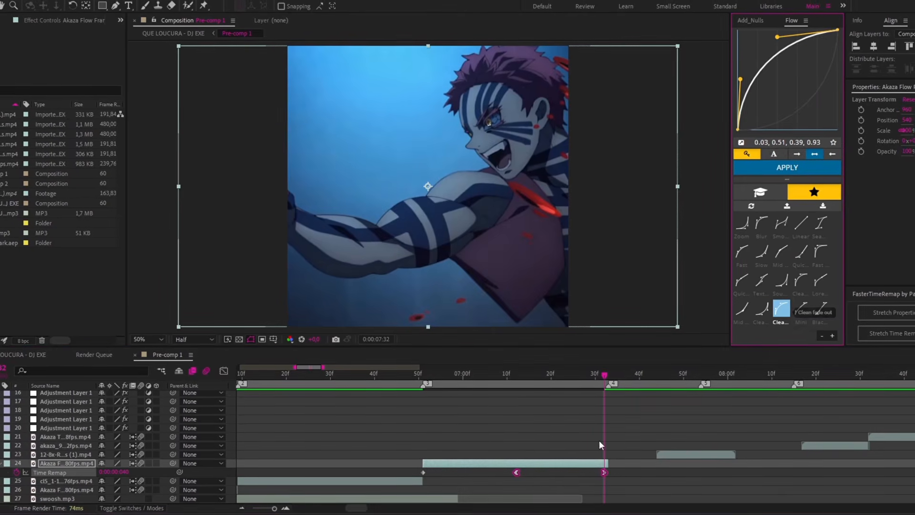
pyautogui.moveTo(599, 445); pyautogui.dragTo(407, 482)
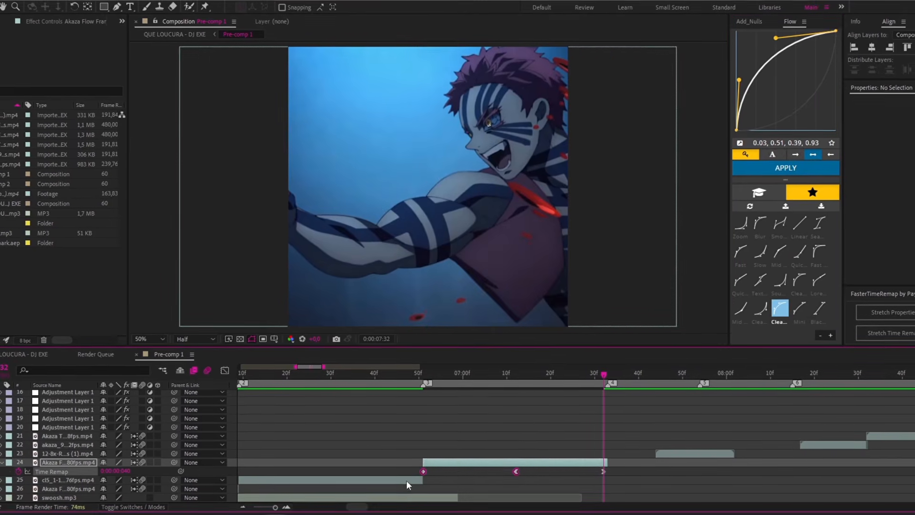
pyautogui.click(789, 169)
# - Collapse the third clip's keyframes and play back the three time-remapped clips up to marker 4
pyautogui.press('u')
pyautogui.click(491, 411)
pyautogui.scroll(-3, 491, 409)
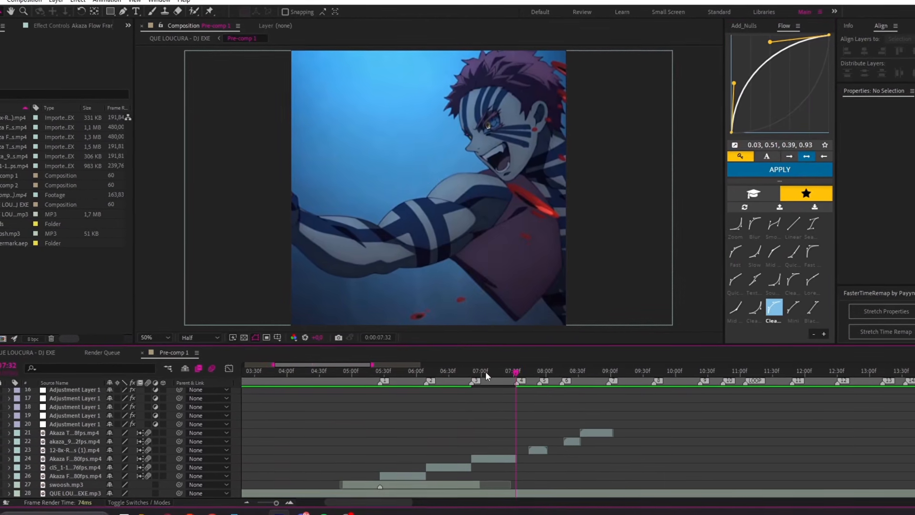
pyautogui.moveTo(485, 372); pyautogui.dragTo(338, 400)
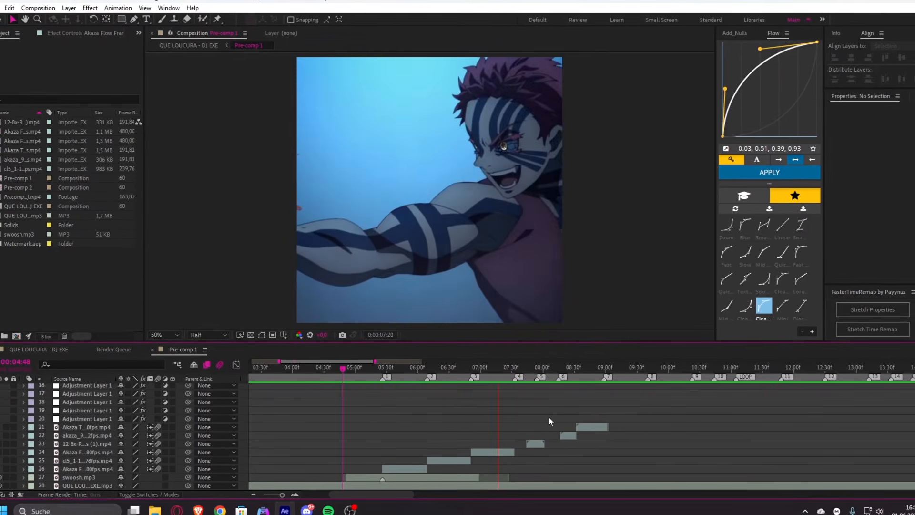
pyautogui.press('space')
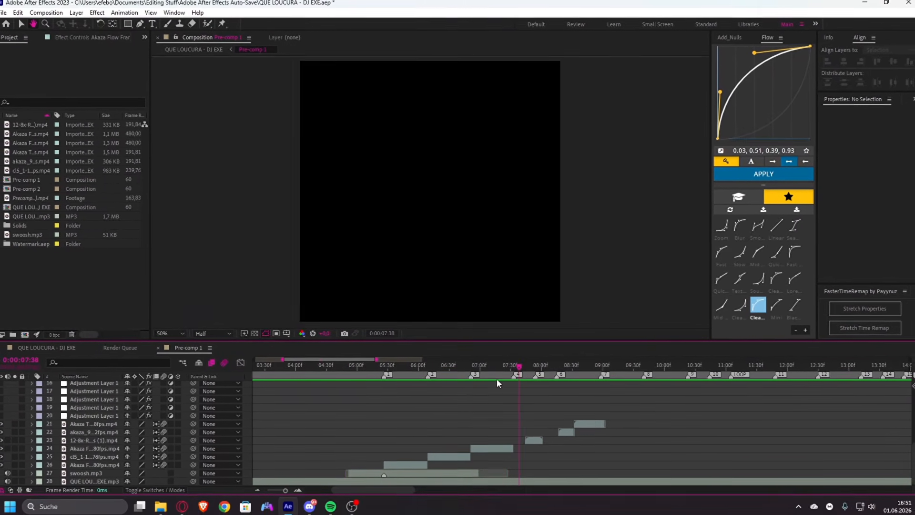
pyautogui.click(469, 370)
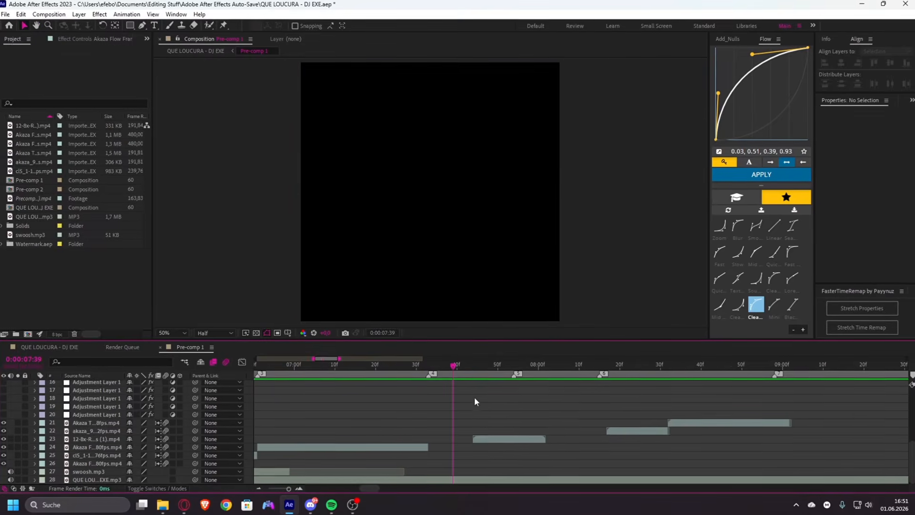
# - Move the three remaining unused clips together further along the timeline, starting at about 0:00:10:20
pyautogui.scroll(-1, 500, 436)
pyautogui.click(501, 439)
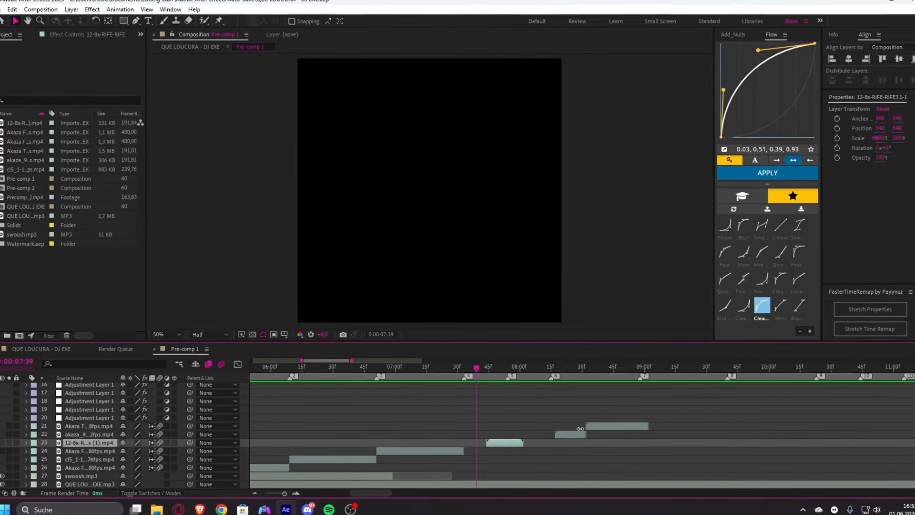
pyautogui.keyDown('shift'); pyautogui.click(596, 425); pyautogui.keyUp('shift')
pyautogui.scroll(-1, 506, 441)
pyautogui.moveTo(506, 441); pyautogui.dragTo(694, 444)
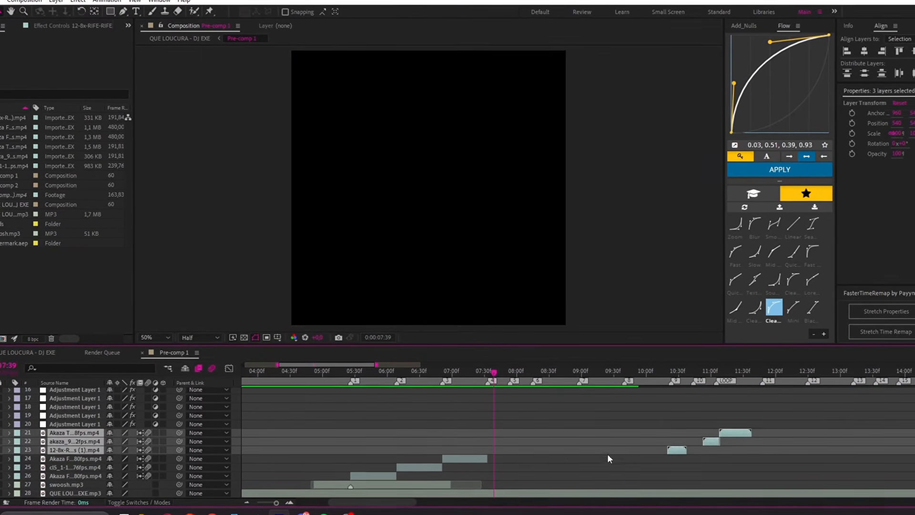
# - Switch to File Explorer and import the last four images of the Akaza Manga Panels folder into the project
pyautogui.click(607, 454)
pyautogui.hotkey('alt', 'Tab')
pyautogui.click(435, 85)
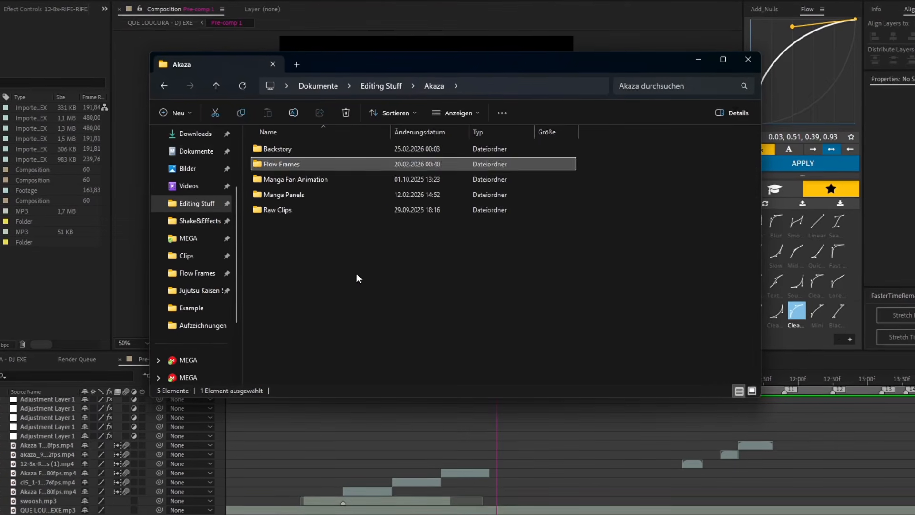
pyautogui.doubleClick(307, 196)
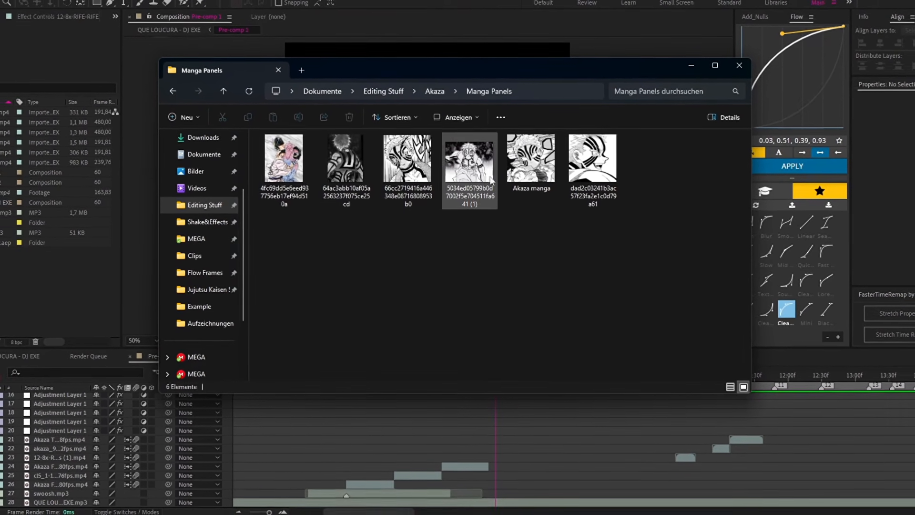
pyautogui.click(491, 180)
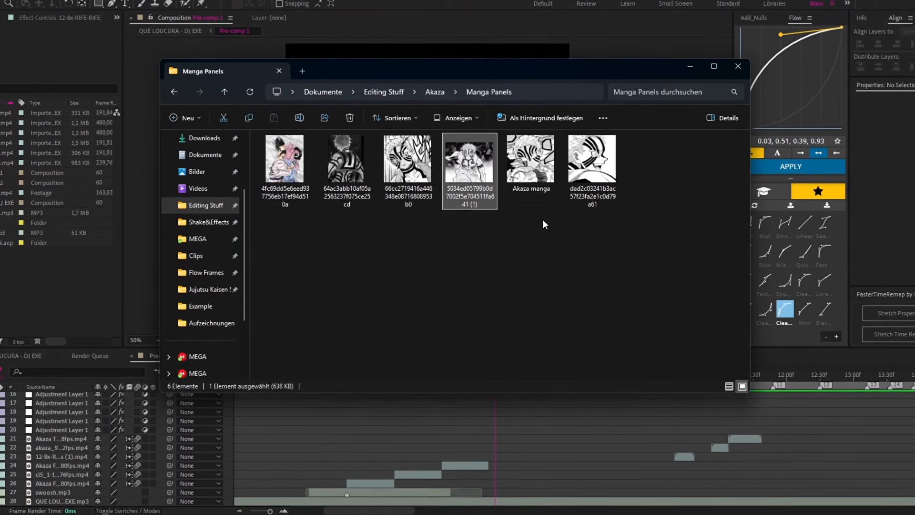
pyautogui.moveTo(519, 74); pyautogui.dragTo(513, 105)
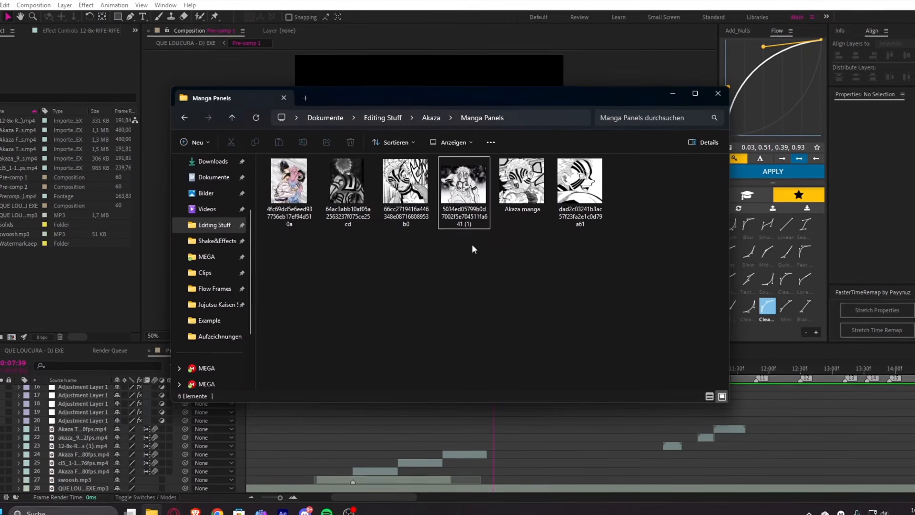
pyautogui.press('Left')
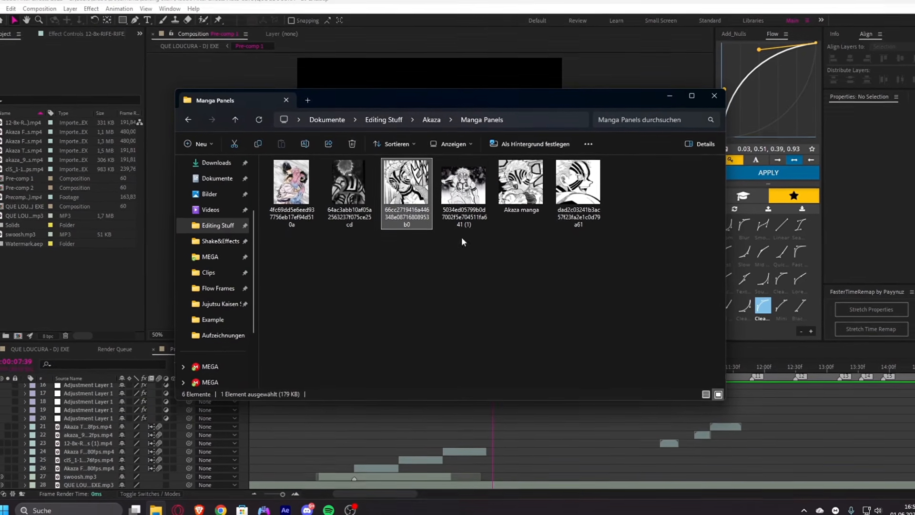
pyautogui.keyDown('shift'); pyautogui.click(578, 186); pyautogui.keyUp('shift')
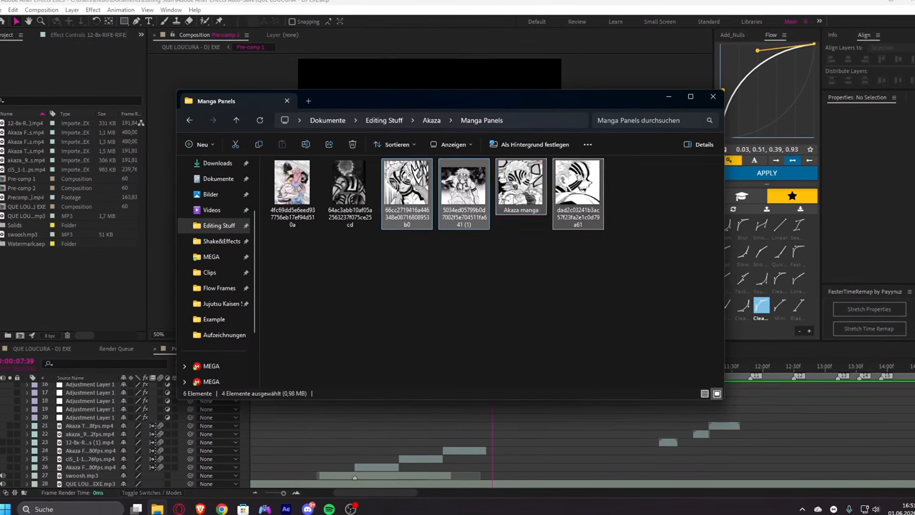
pyautogui.moveTo(464, 191); pyautogui.dragTo(93, 279)
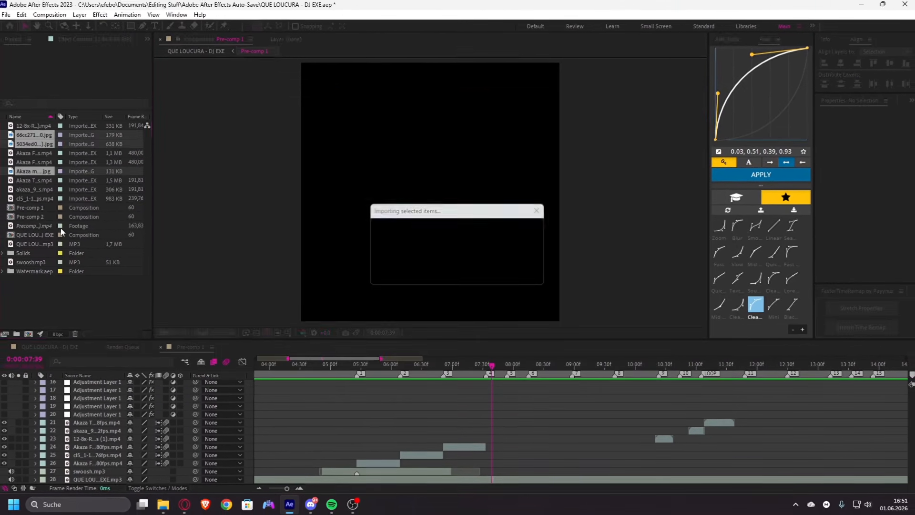
# - Place the four manga panels above the third clip near marker 4 and trim their ends to marker 5 at 0:00:07:54
pyautogui.moveTo(32, 134); pyautogui.dragTo(488, 445)
pyautogui.press('pageup')
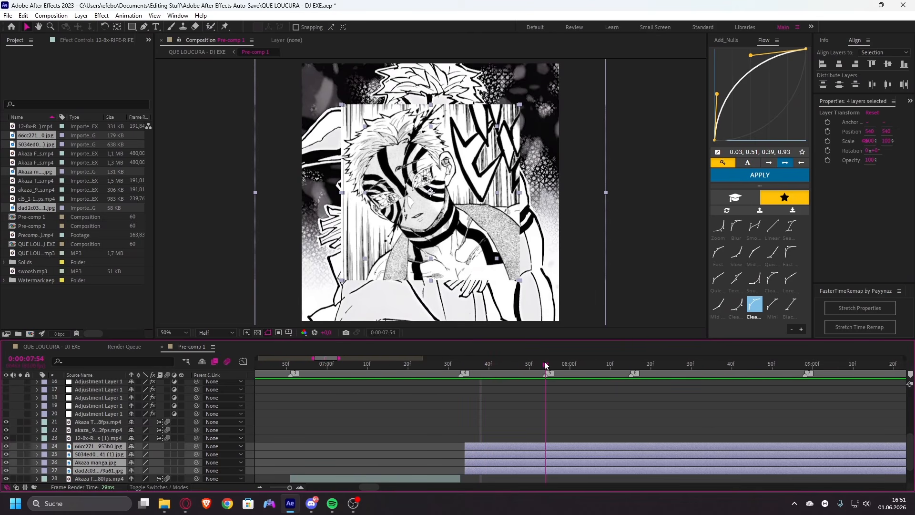
pyautogui.hotkey('alt', ']')
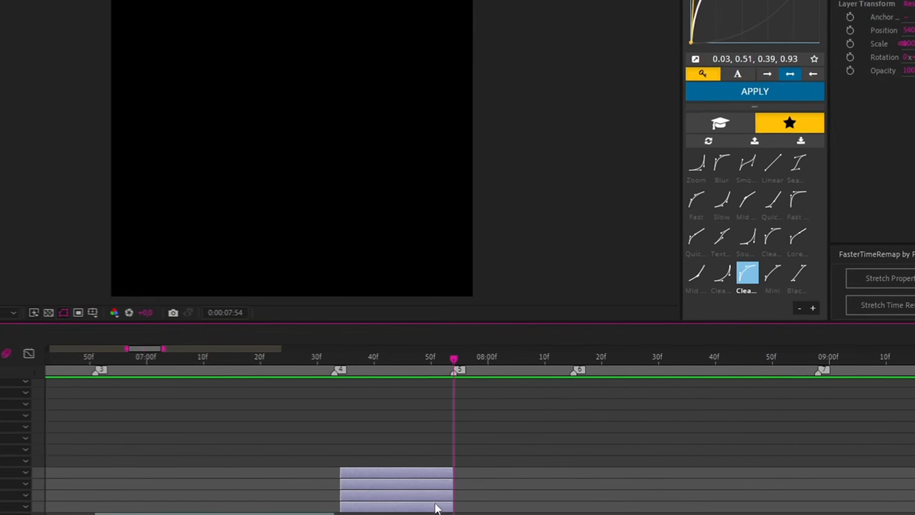
# - Sequence the four manga panel layers end to end without overlap and fit them to the composition height
pyautogui.rightClick(435, 508)
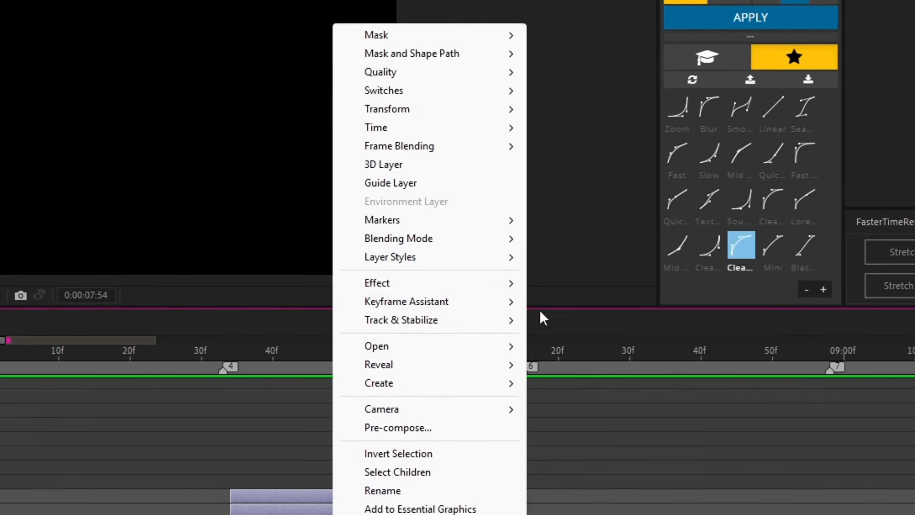
pyautogui.moveTo(498, 302)
pyautogui.click(634, 449)
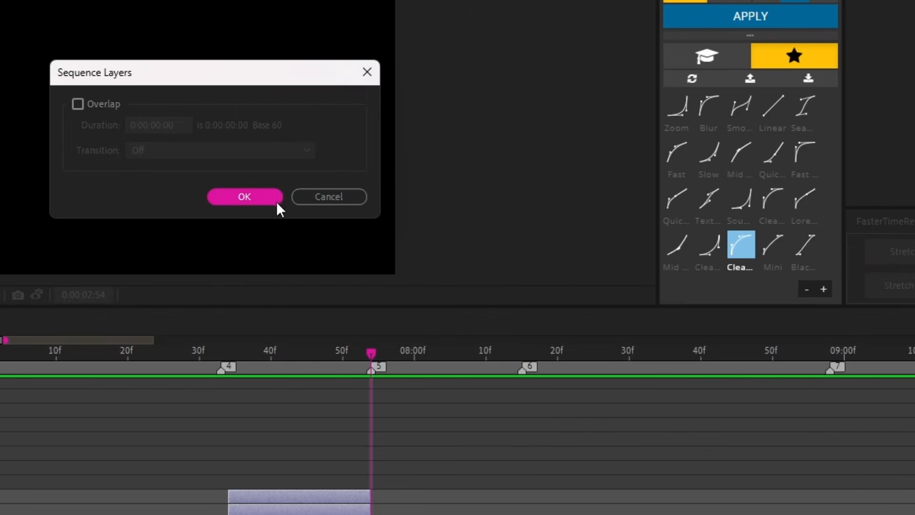
pyautogui.click(278, 200)
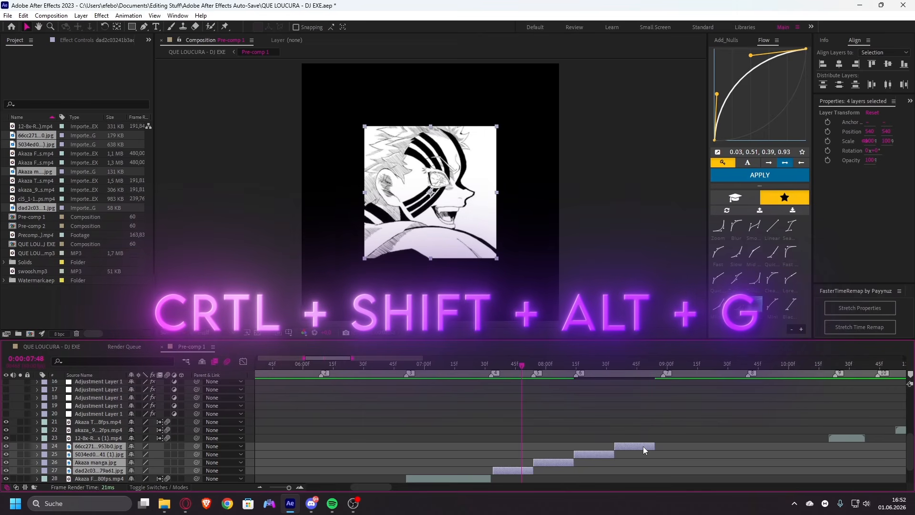
pyautogui.hotkey('ctrl', 'shift', 'alt', 'g')
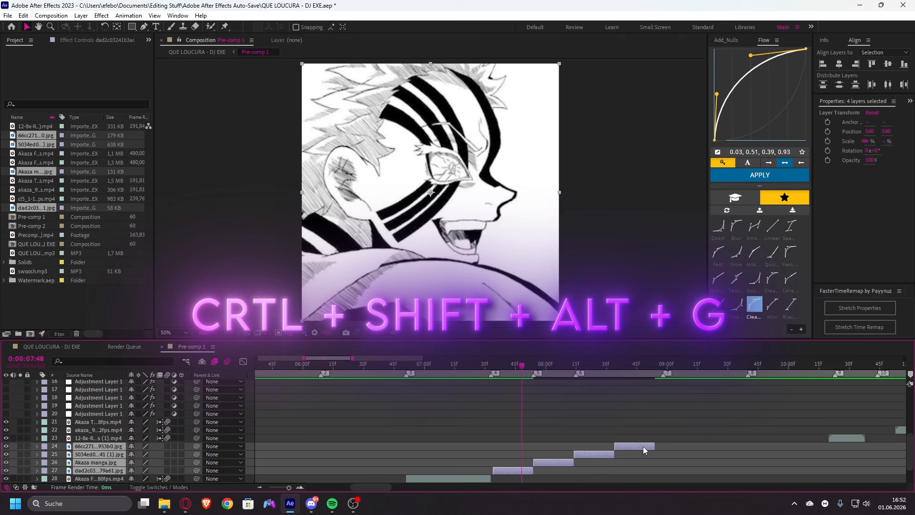
pyautogui.press('F2')
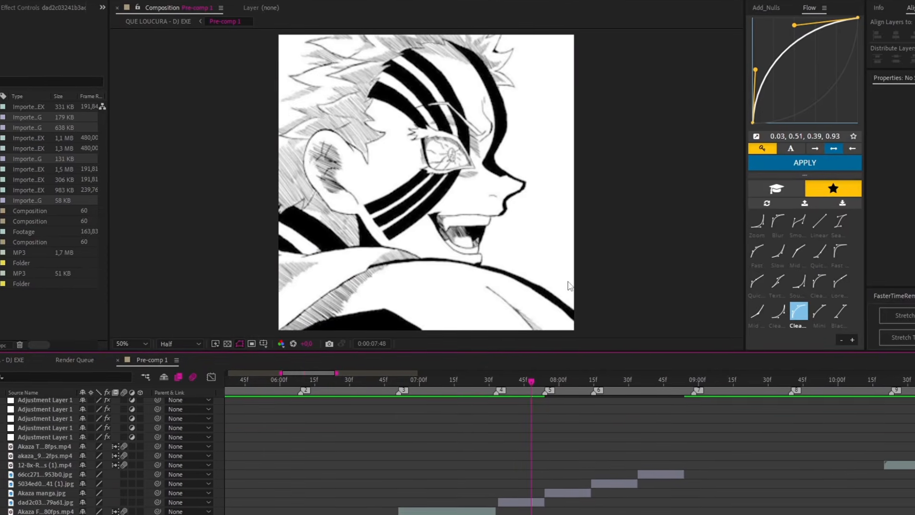
# - Extend the first manga panel's start back to marker 4 at 0:00:07:33 so it directly follows the third clip
pyautogui.click(533, 500)
pyautogui.scroll(2, 536, 508)
pyautogui.press('4')
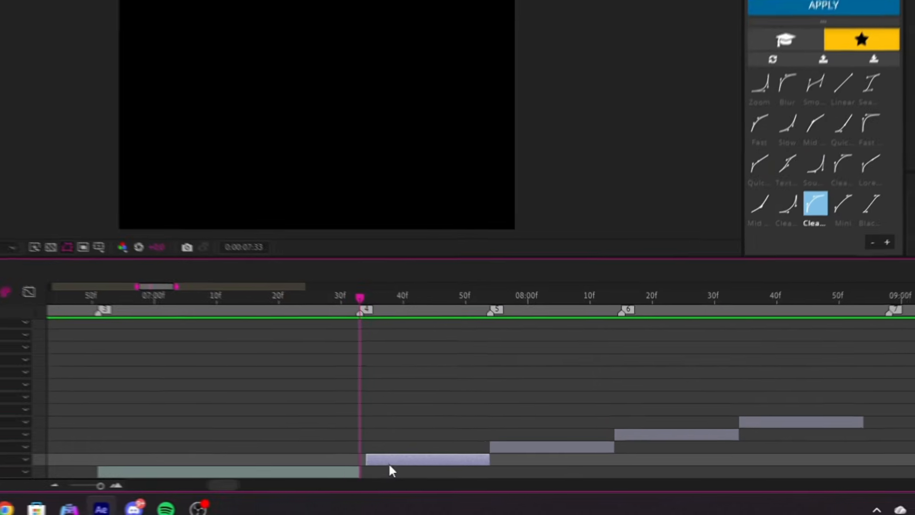
pyautogui.moveTo(481, 509); pyautogui.dragTo(476, 509)
pyautogui.click(557, 382)
pyautogui.moveTo(446, 452); pyautogui.dragTo(454, 452)
pyautogui.press('4')
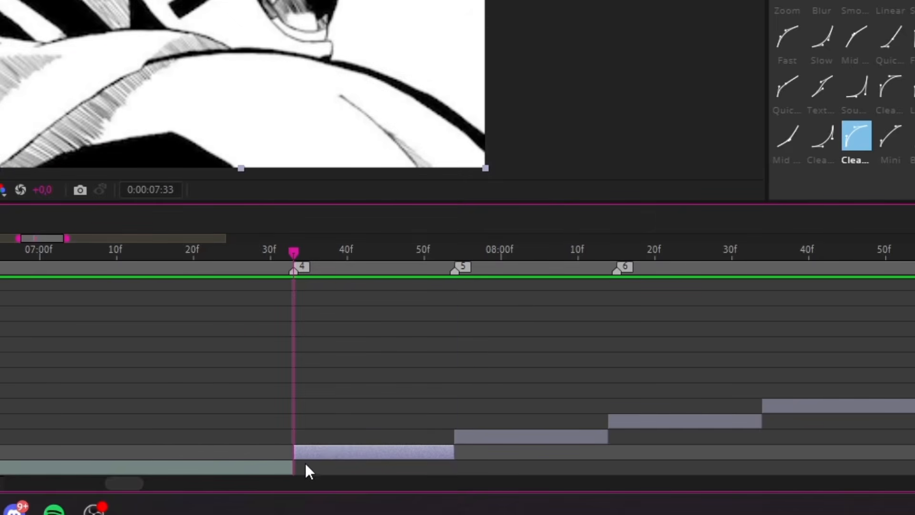
# - Extend the end of the second manga panel, Akaza manga.jpg, to marker 6 at 0:00:08:15
pyautogui.press('pageup')
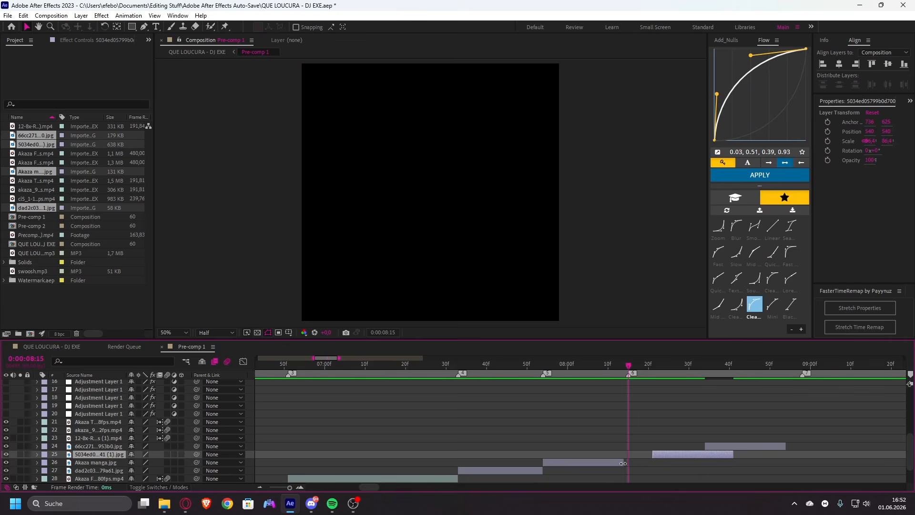
pyautogui.moveTo(607, 436); pyautogui.dragTo(616, 436)
pyautogui.press('pageup')
pyautogui.press('pagedown')
pyautogui.press('pagedown')
pyautogui.press('pagedown')
pyautogui.press('pagedown')
pyautogui.press('pagedown')
pyautogui.press('pagedown')
pyautogui.press('pagedown')
pyautogui.press('pagedown')
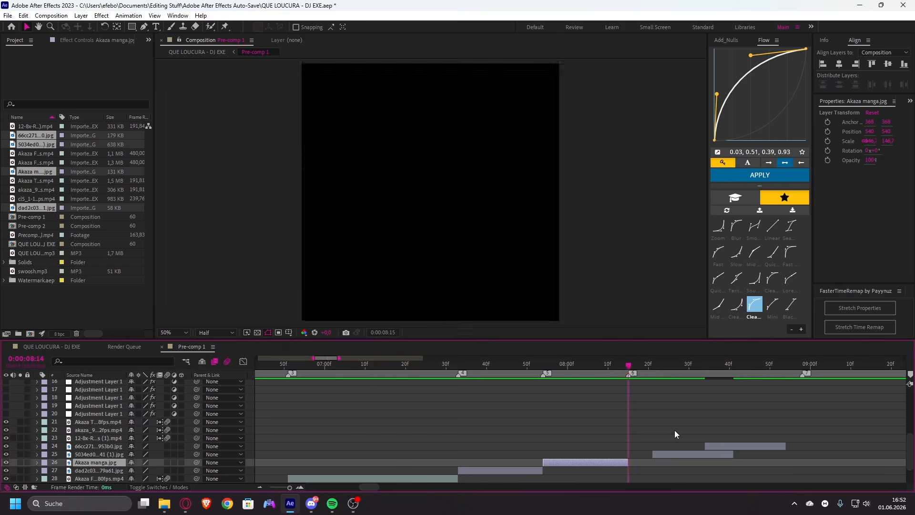
# - Move the last two manga panels together to around markers 9 and 10
pyautogui.moveTo(688, 461); pyautogui.dragTo(706, 445)
pyautogui.press('-')
pyautogui.press('-')
pyautogui.moveTo(390, 487); pyautogui.dragTo(420, 486)
pyautogui.moveTo(424, 454); pyautogui.dragTo(548, 436)
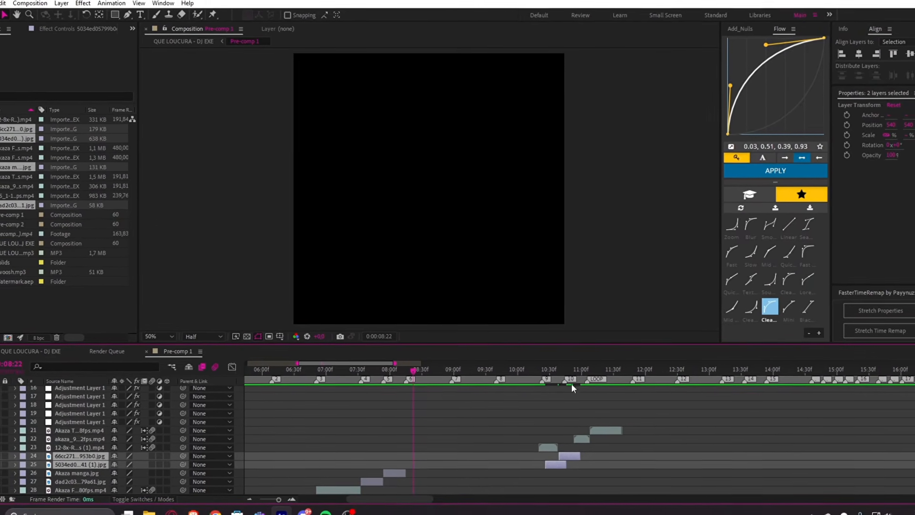
# - Shift the three remaining video clips together about one second earlier, ahead of the two moved manga panels
pyautogui.click(576, 369)
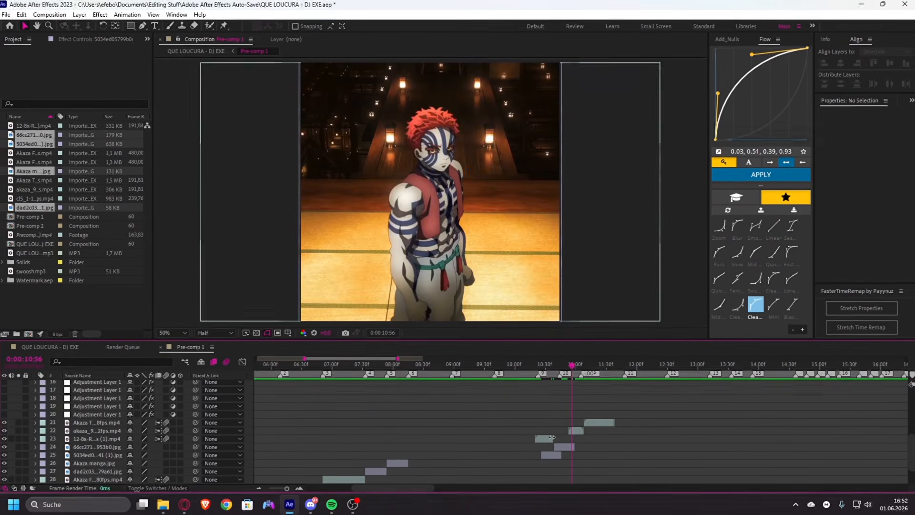
pyautogui.click(551, 437)
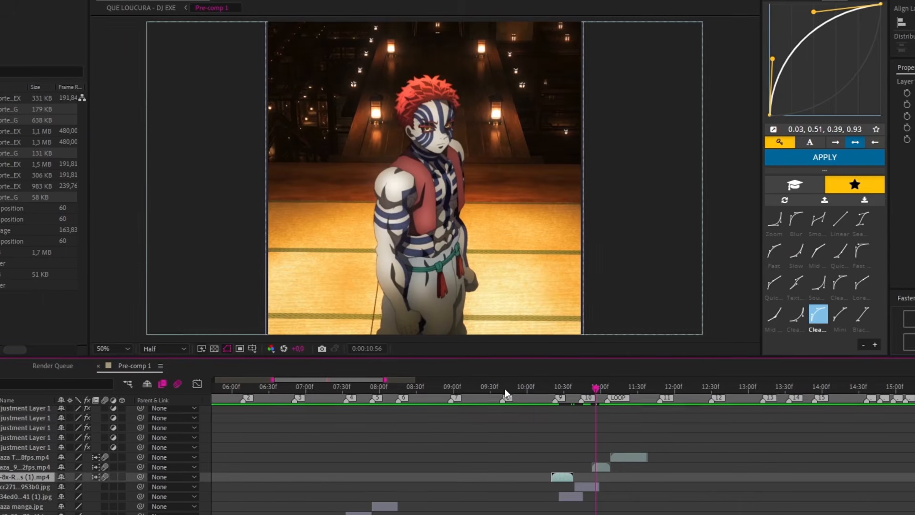
pyautogui.keyDown('shift'); pyautogui.click(599, 422); pyautogui.keyUp('shift')
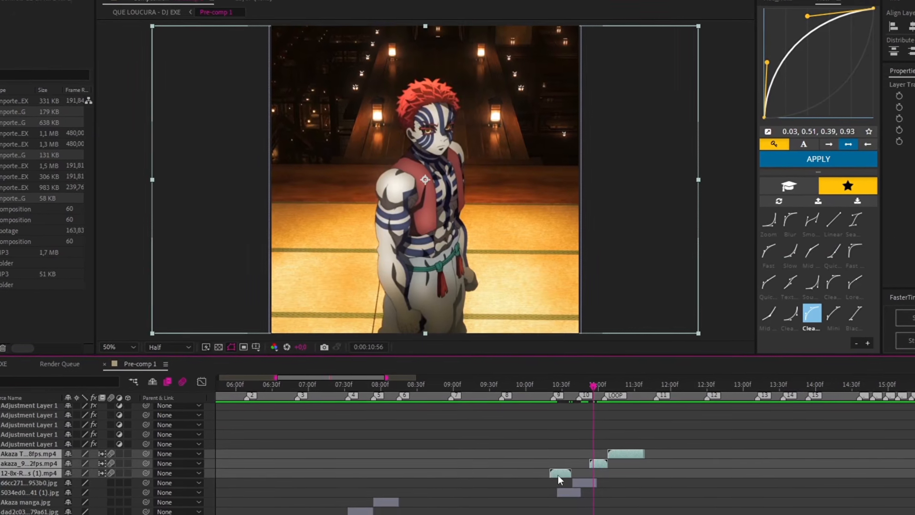
pyautogui.moveTo(558, 475); pyautogui.dragTo(483, 475)
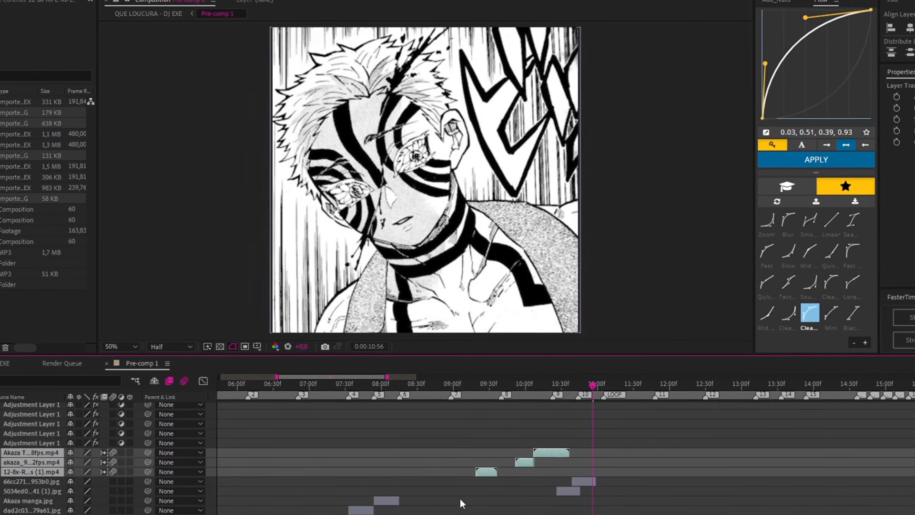
pyautogui.click(459, 500)
# - Restack the three clips below the last two manga panels and move the 12-8x clip to start at marker 6, 0:00:08:15
pyautogui.moveTo(560, 387); pyautogui.dragTo(402, 422)
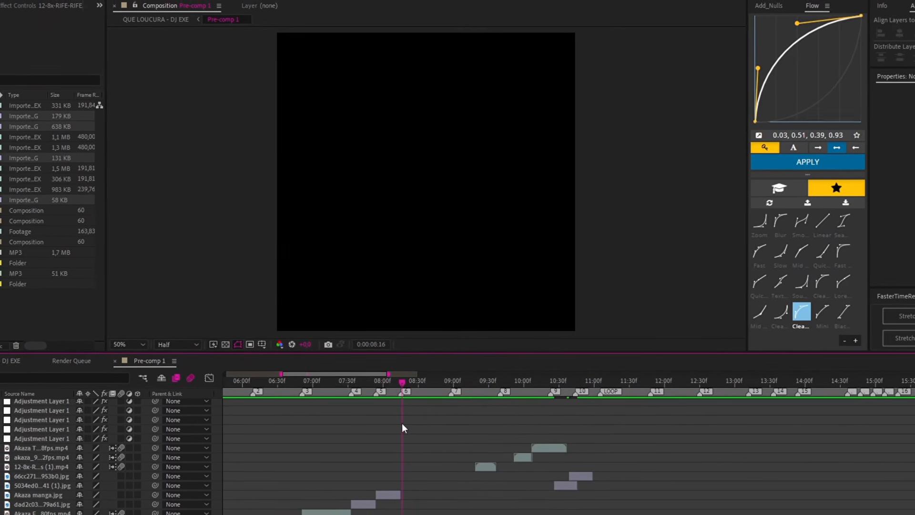
pyautogui.scroll(2, 431, 440)
pyautogui.click(60, 461)
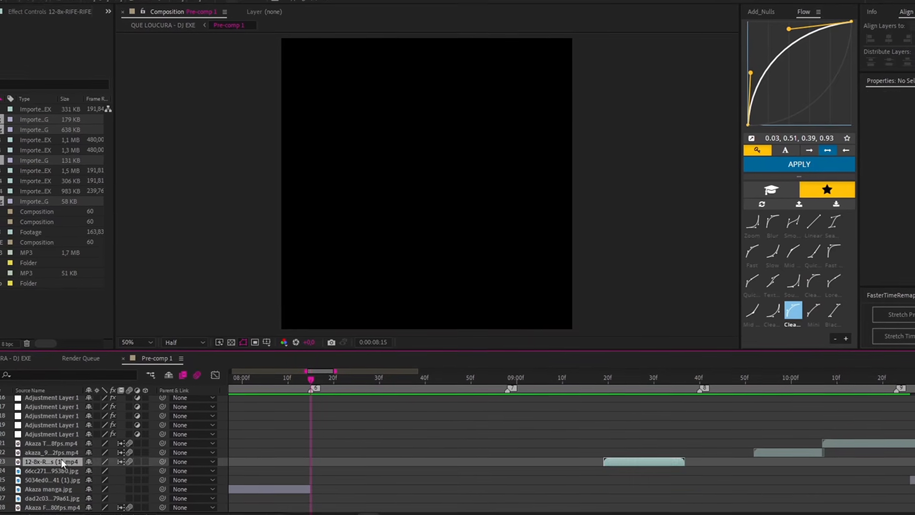
pyautogui.keyDown('shift'); pyautogui.click(64, 444); pyautogui.keyUp('shift')
pyautogui.moveTo(71, 462); pyautogui.dragTo(76, 485)
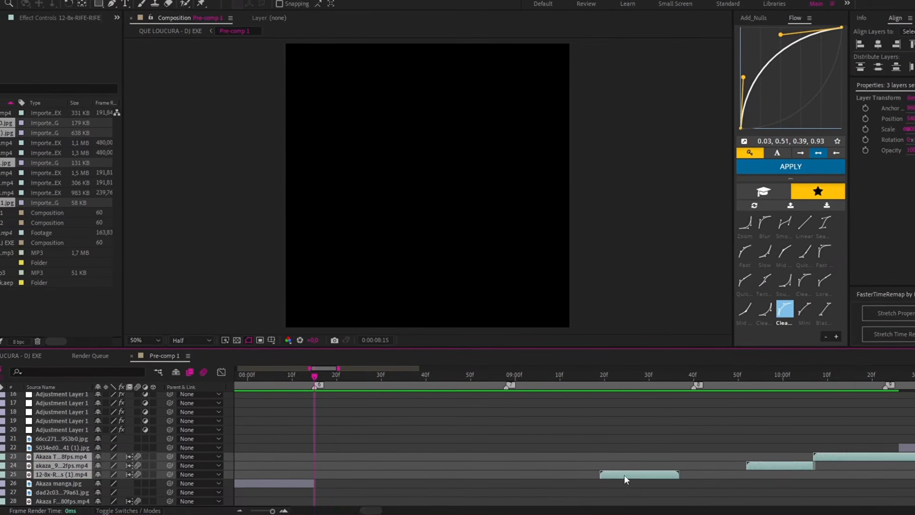
pyautogui.moveTo(624, 475); pyautogui.dragTo(338, 501)
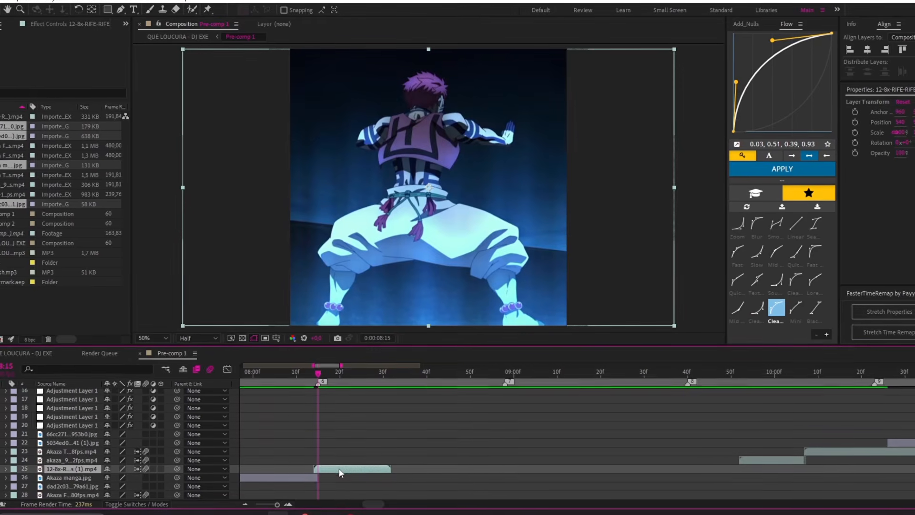
# - Enable time remapping on the 12-8x clip and extend its end to marker 7 at 0:00:08:58
pyautogui.hotkey('ctrl', 'alt', 't')
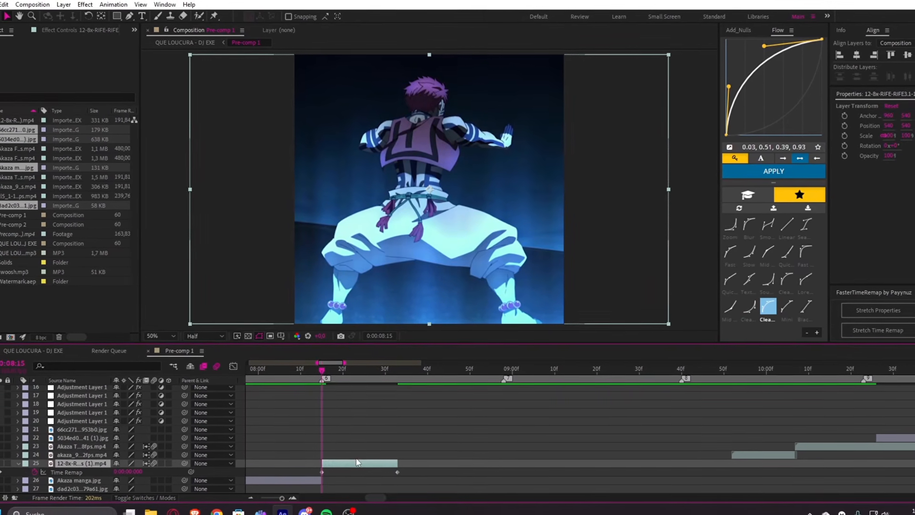
pyautogui.click(505, 373)
pyautogui.moveTo(398, 459); pyautogui.dragTo(505, 466)
# - Move the 12-8x clip's last time-remap keyframe to its final frame, 0:00:08:57, and apply the Flow curve 0.03, 0.51, 0.39, 0.93
pyautogui.press('6')
pyautogui.press('space')
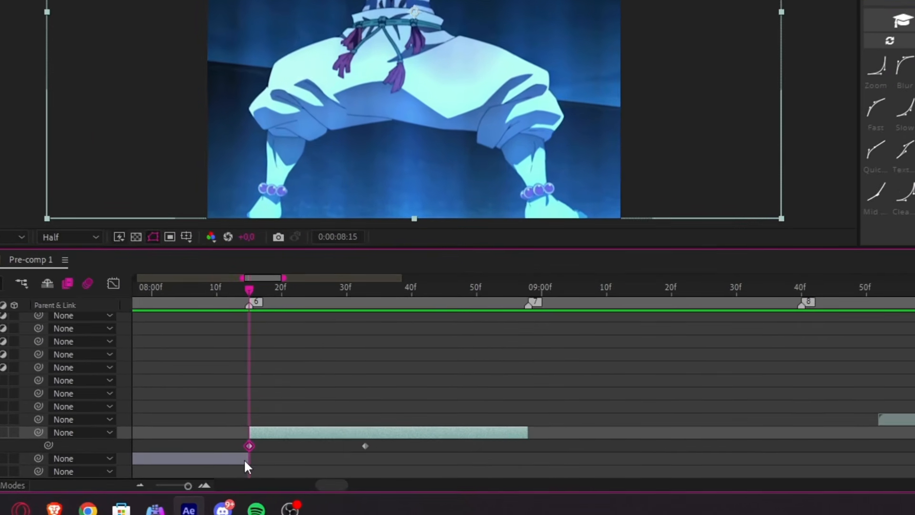
pyautogui.press('o')
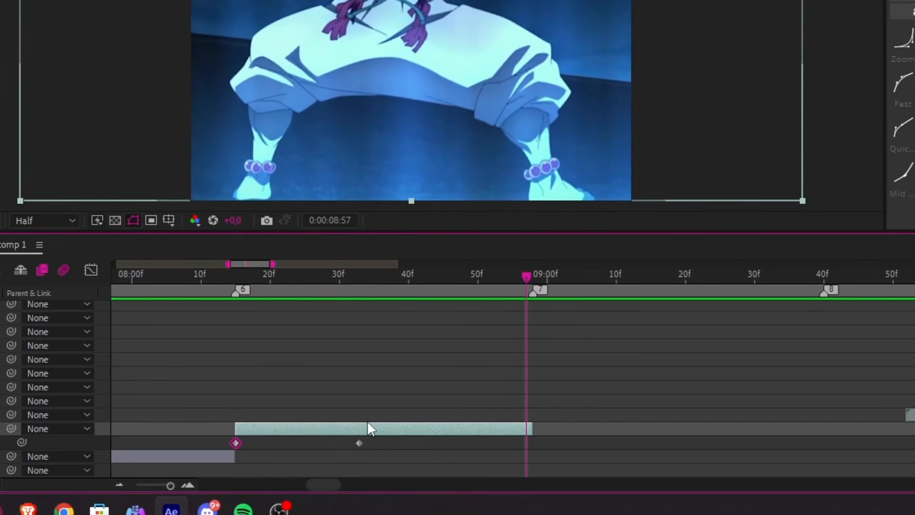
pyautogui.hotkey('ctrl', 'v')
pyautogui.moveTo(374, 444); pyautogui.dragTo(387, 443)
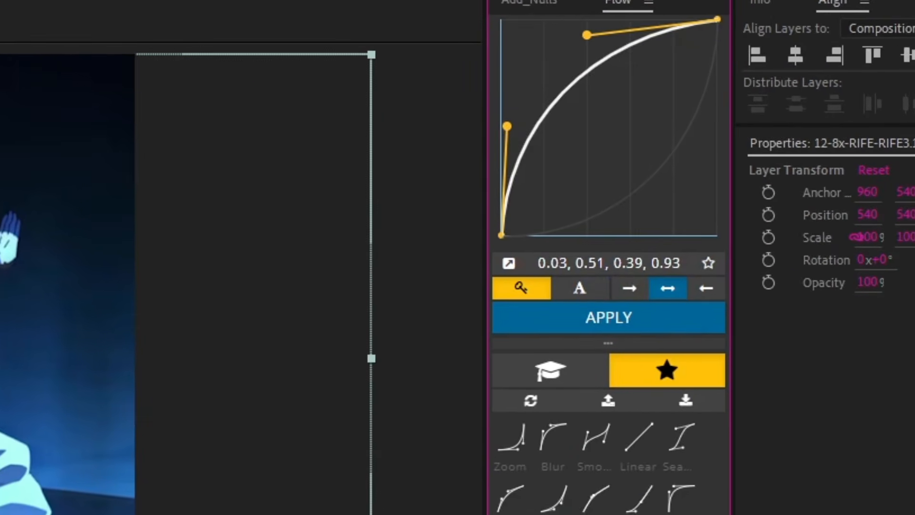
pyautogui.click(611, 321)
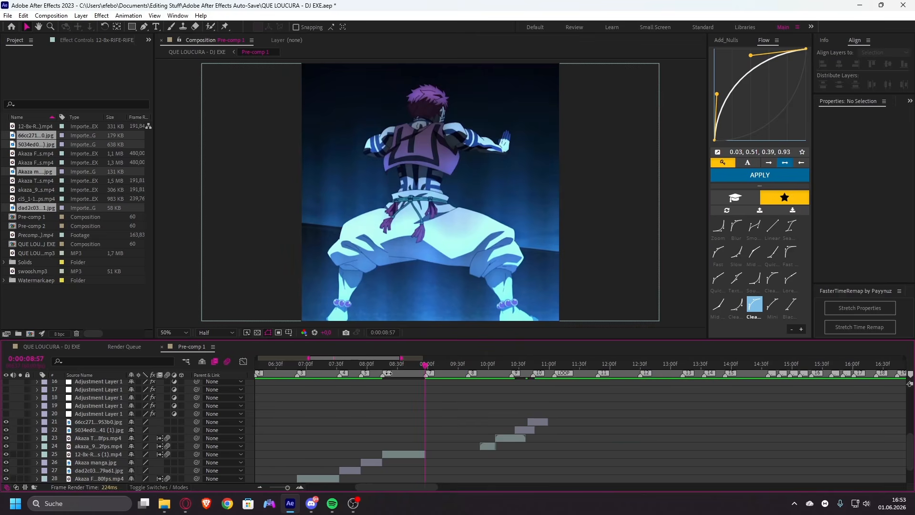
# - Preview the remapped 12-8x clip several times from just before marker 6 to check its motion
pyautogui.press('space')
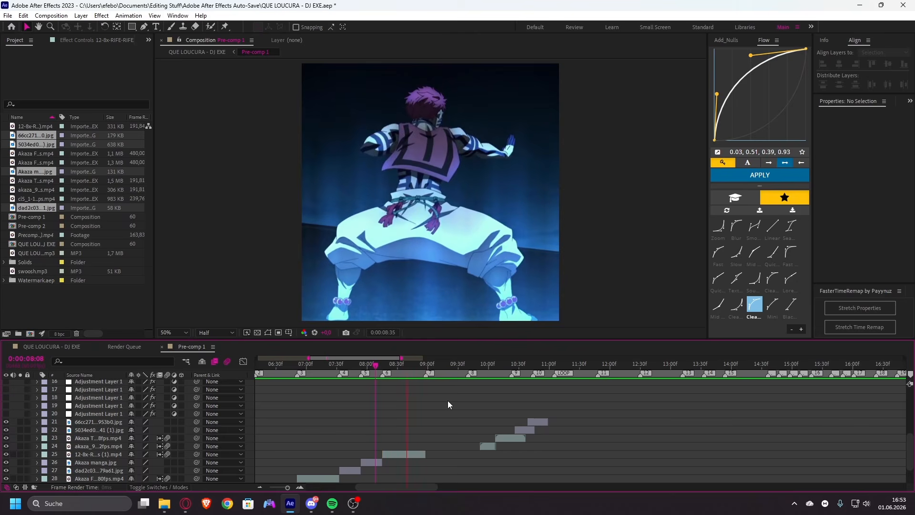
pyautogui.press('space')
pyautogui.click(376, 369)
pyautogui.press('space')
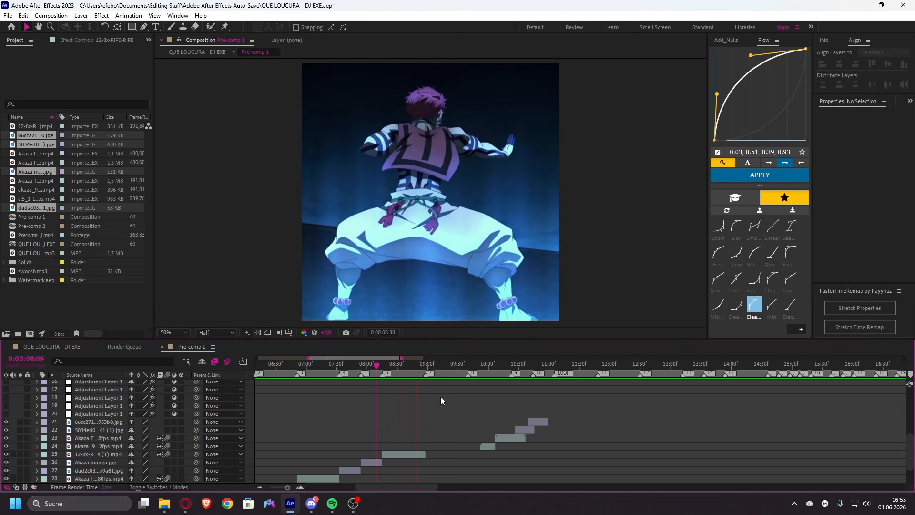
pyautogui.press('space')
pyautogui.click(399, 370)
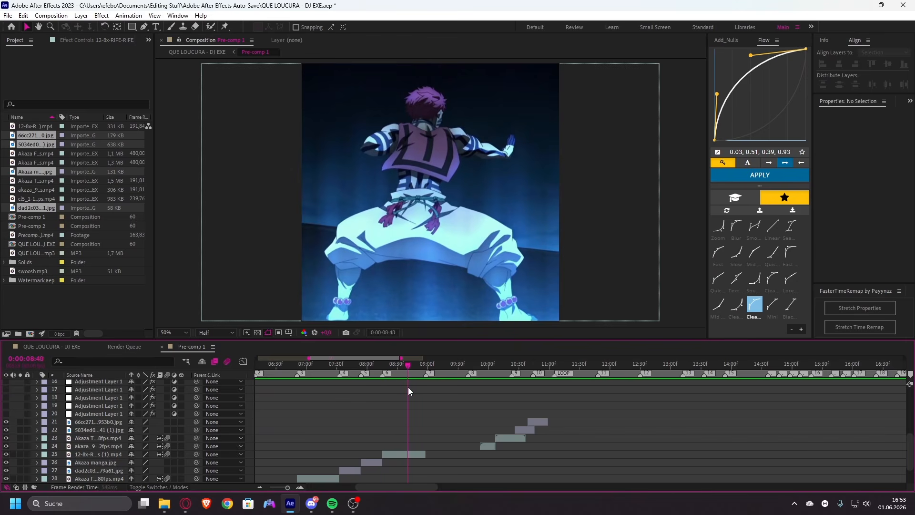
pyautogui.click(374, 368)
pyautogui.press('space')
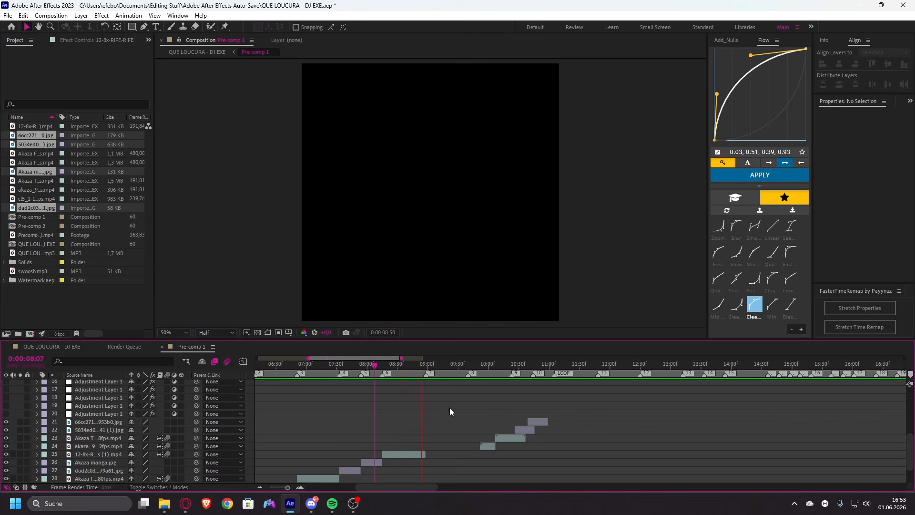
pyautogui.press('space')
# - Place the time-remapped Akaza Trailer clip directly above the 12-8x clip, running from marker 7 to marker 8 at 0:00:09:40
pyautogui.click(487, 366)
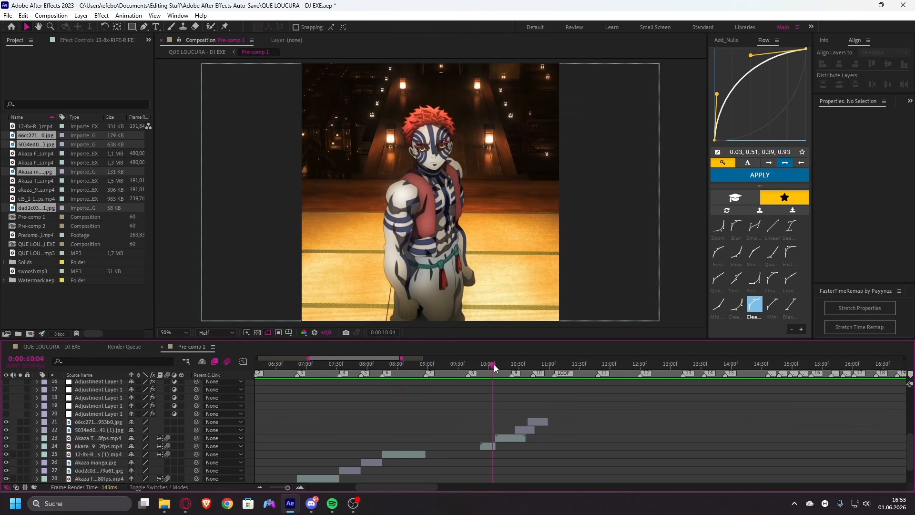
pyautogui.moveTo(494, 366); pyautogui.dragTo(422, 384)
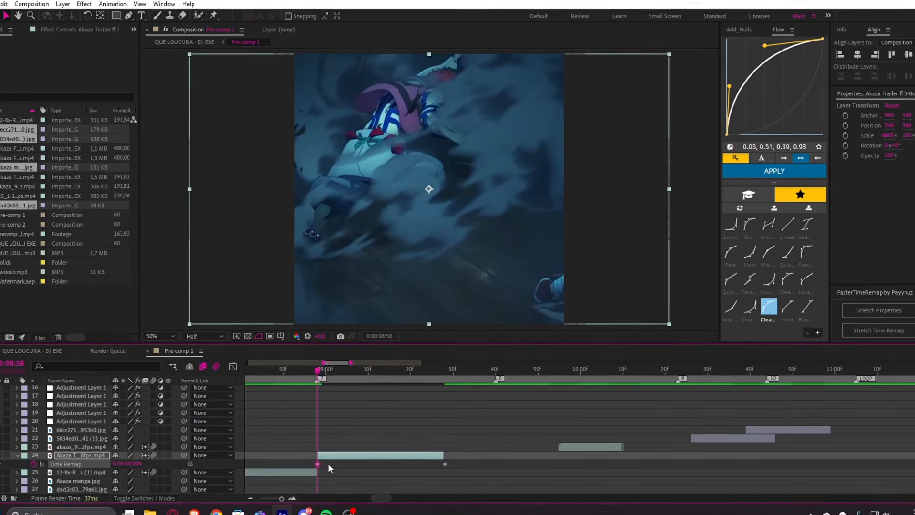
pyautogui.click(497, 373)
pyautogui.moveTo(443, 455); pyautogui.dragTo(497, 458)
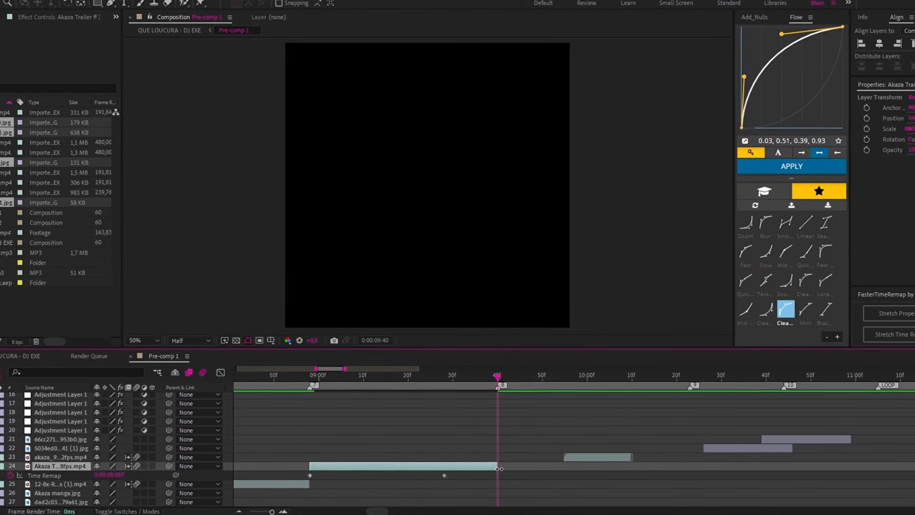
# - Find the start and end of the wanted motion in the Akaza Trailer clip and add time-remap keyframes at 0:00:09:04 and 0:00:09:11
pyautogui.press('i')
pyautogui.moveTo(310, 377); pyautogui.dragTo(388, 377)
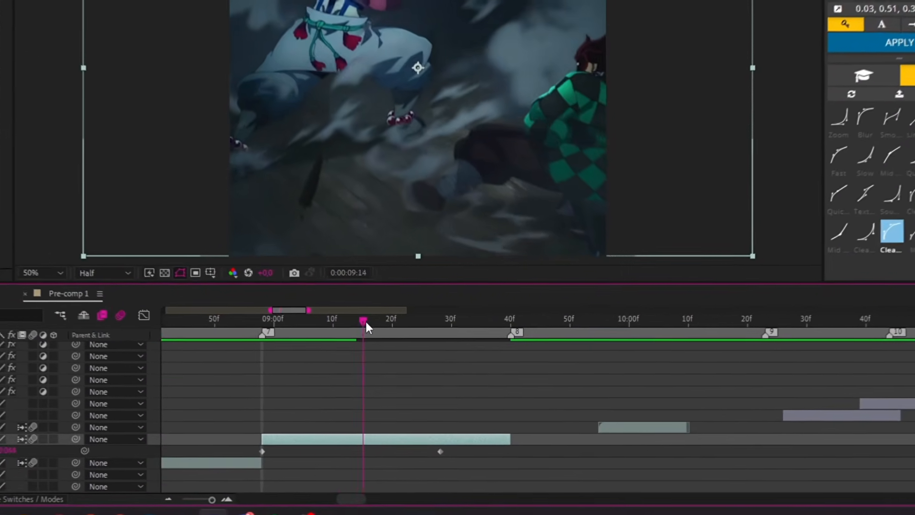
pyautogui.moveTo(366, 323); pyautogui.dragTo(292, 340)
pyautogui.press('pagedown')
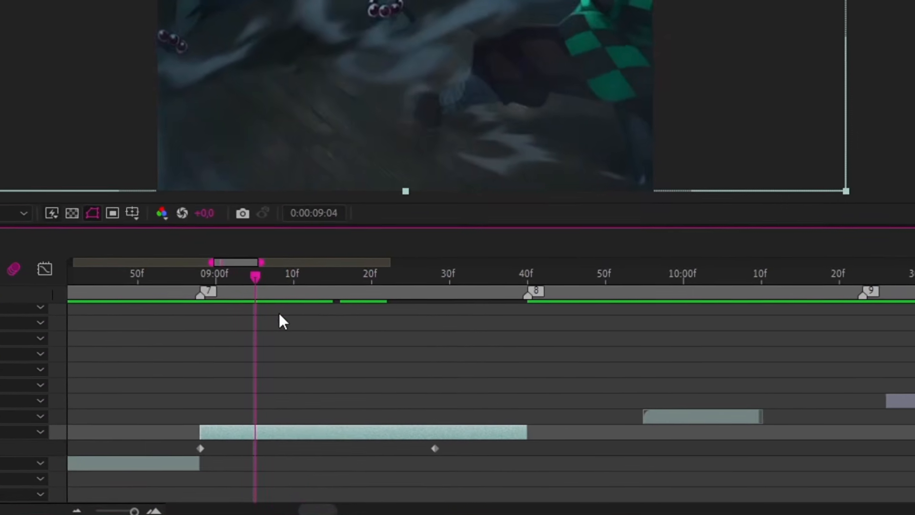
pyautogui.press('pageup')
pyautogui.press('pageup')
pyautogui.press('pageup')
pyautogui.press('pageup')
pyautogui.press('pagedown')
pyautogui.press('pagedown')
pyautogui.press('pagedown')
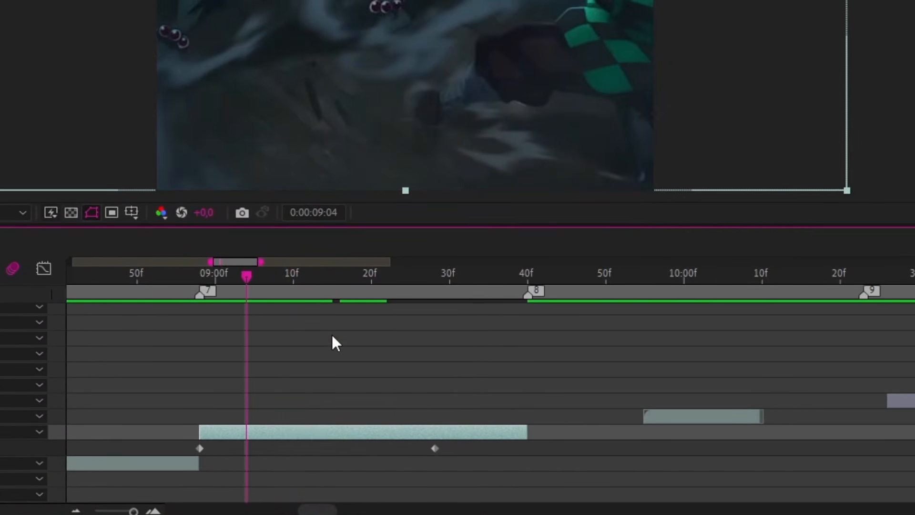
pyautogui.press('pagedown')
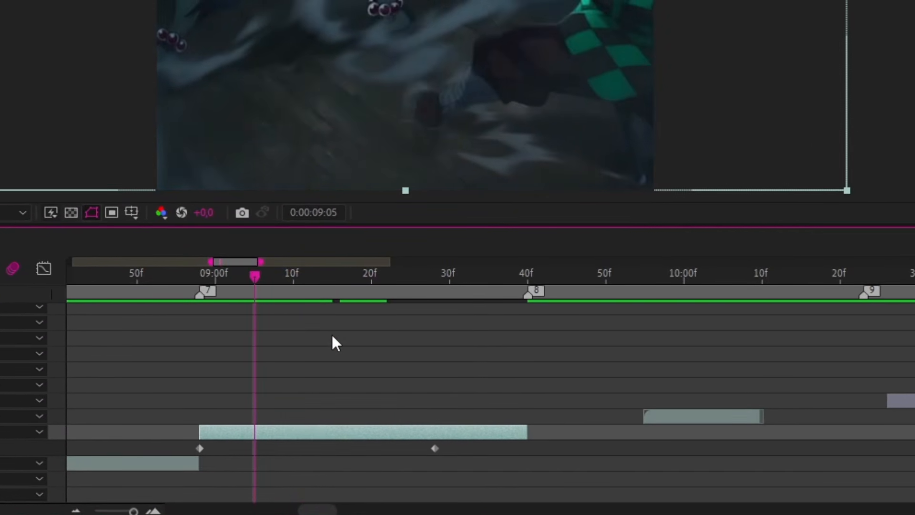
pyautogui.press('pageup')
pyautogui.press('pagedown')
pyautogui.press('pagedown')
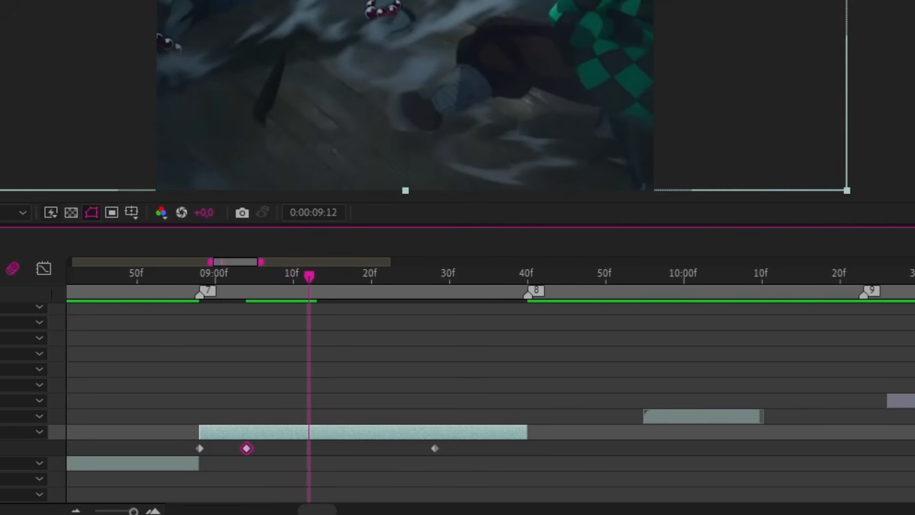
pyautogui.press('pageup')
pyautogui.press('pageup')
pyautogui.press('pageup')
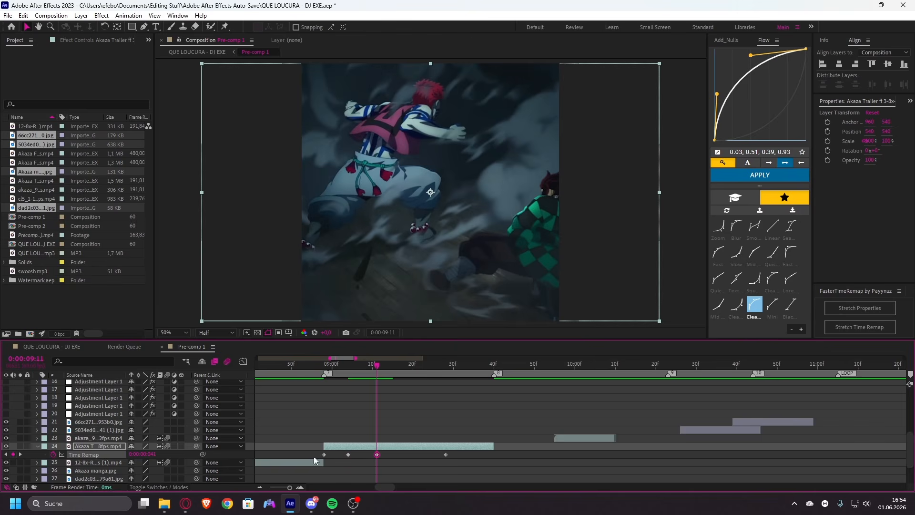
# - Delete the clip's original first and last time-remap keyframes and move the 0:00:09:04 keyframe to the clip's start at marker 7
pyautogui.moveTo(478, 432); pyautogui.dragTo(437, 458)
pyautogui.press('Delete')
pyautogui.moveTo(334, 431); pyautogui.dragTo(331, 461)
pyautogui.press('Delete')
pyautogui.press('i')
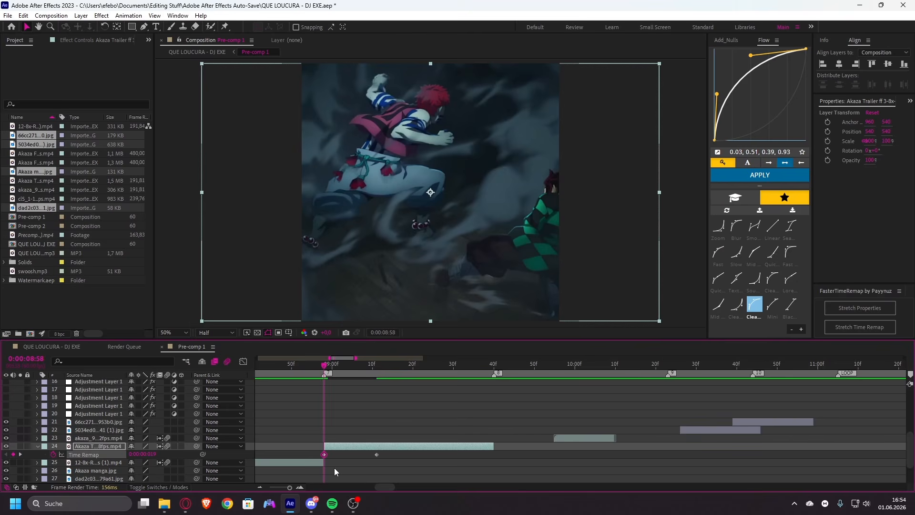
# - Spread the time-remap keyframes to the clip's end with one midway and apply the Flow curve 0.52, 0.01, 0.96, 0.38 to the second half
pyautogui.press('o')
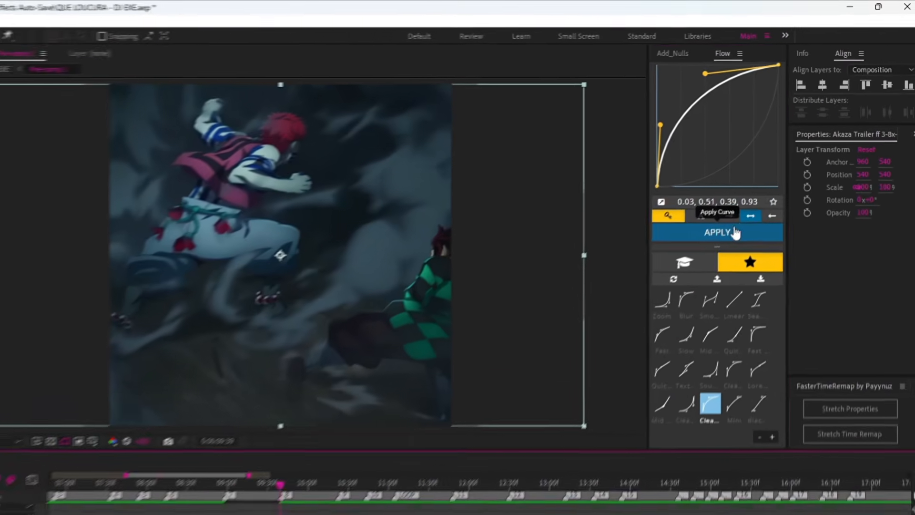
pyautogui.click(691, 401)
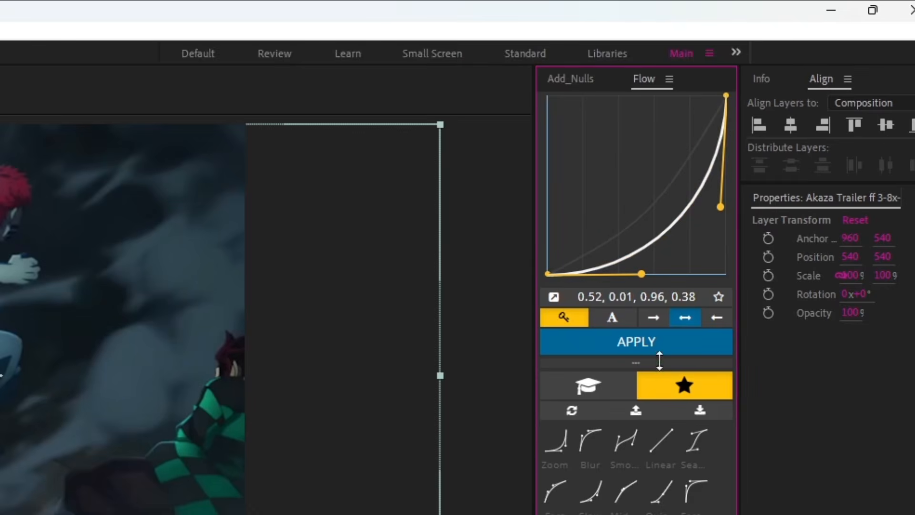
# - Preview the transition from the 12-8x clip into the remapped Akaza Trailer clip around marker 7
pyautogui.click(363, 365)
pyautogui.press('space')
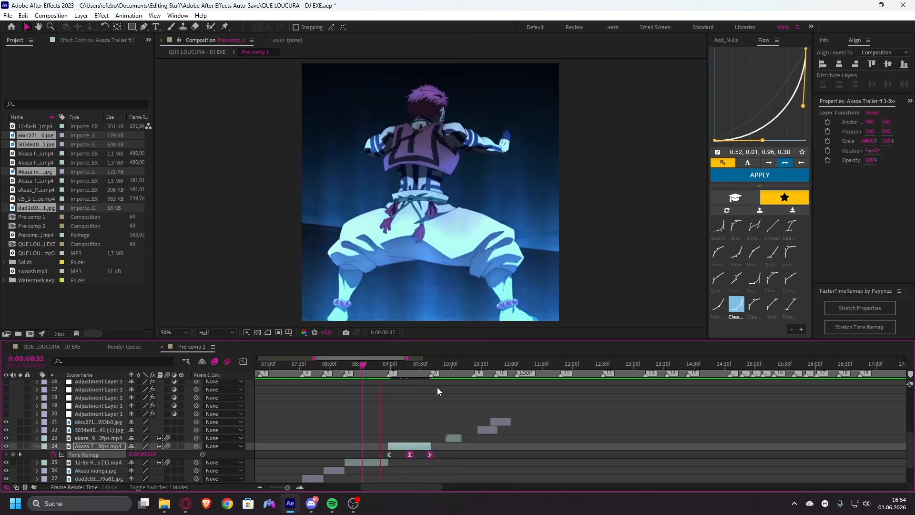
pyautogui.click(380, 365)
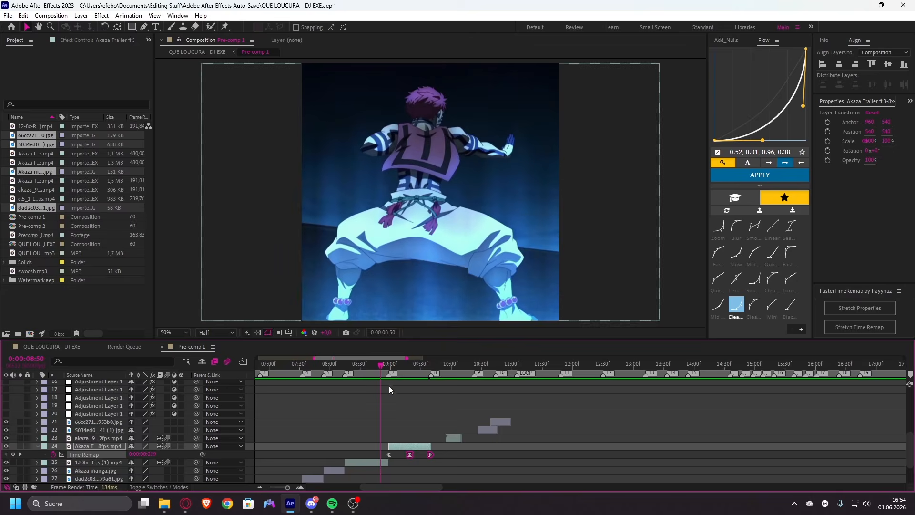
pyautogui.press('space')
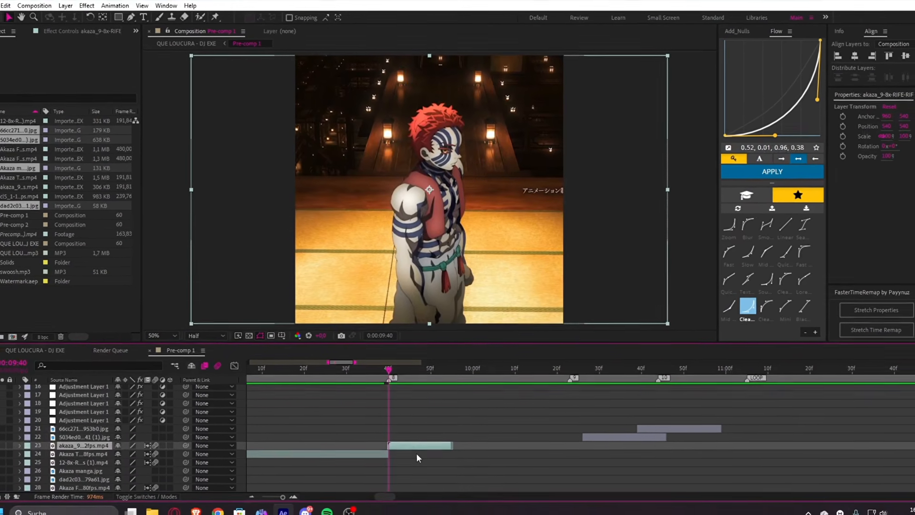
# - Enable time remapping on the akaza_9 clip and extend its end to marker 9
pyautogui.hotkey('ctrl', 'alt', 't')
pyautogui.moveTo(418, 374); pyautogui.dragTo(575, 375)
pyautogui.hotkey('alt', ']')
# - Find the start and end of the wanted motion in the akaza_9 clip and add time-remap keyframes at 0:00:09:42 and 0:00:09:50
pyautogui.moveTo(575, 375); pyautogui.dragTo(399, 432)
pyautogui.press('pageup')
pyautogui.press('pageup')
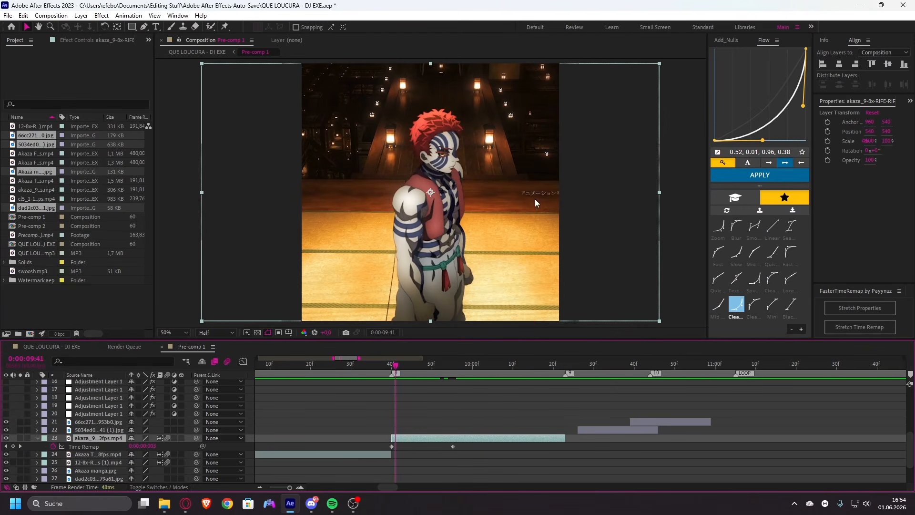
pyautogui.press('pagedown')
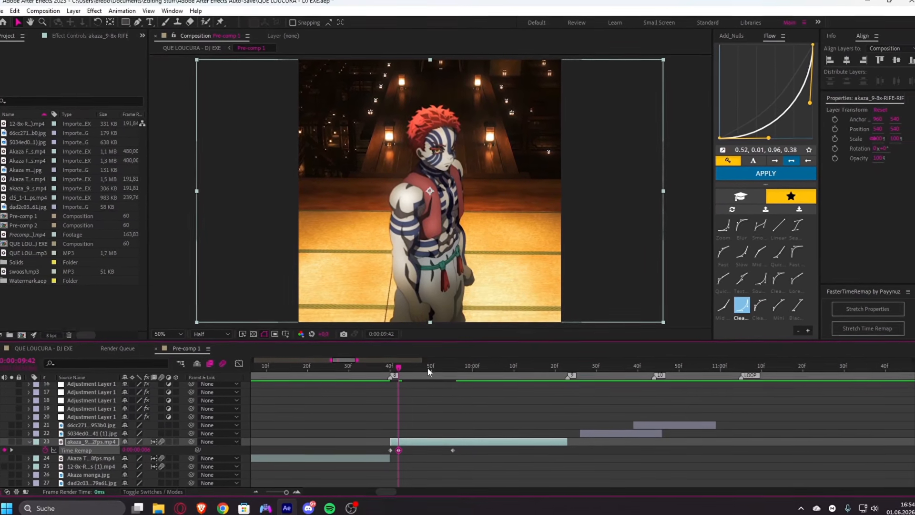
pyautogui.press('space')
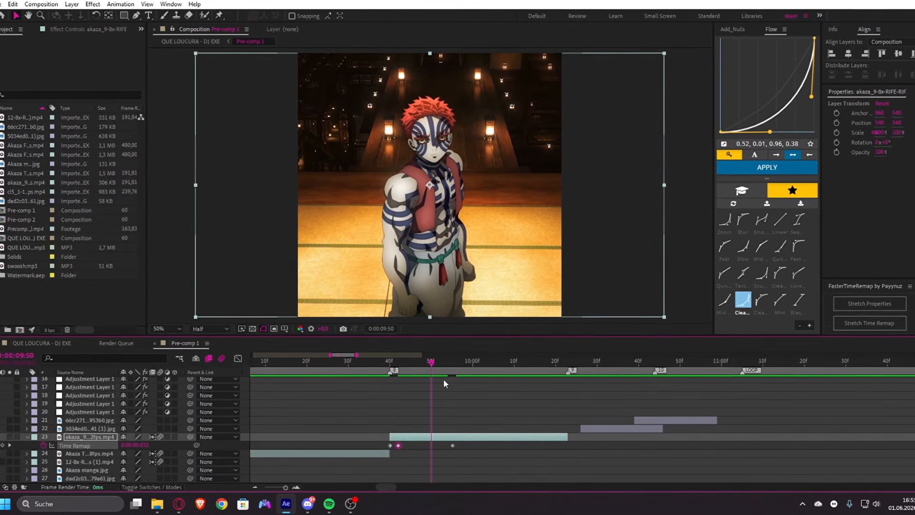
pyautogui.click(1, 445)
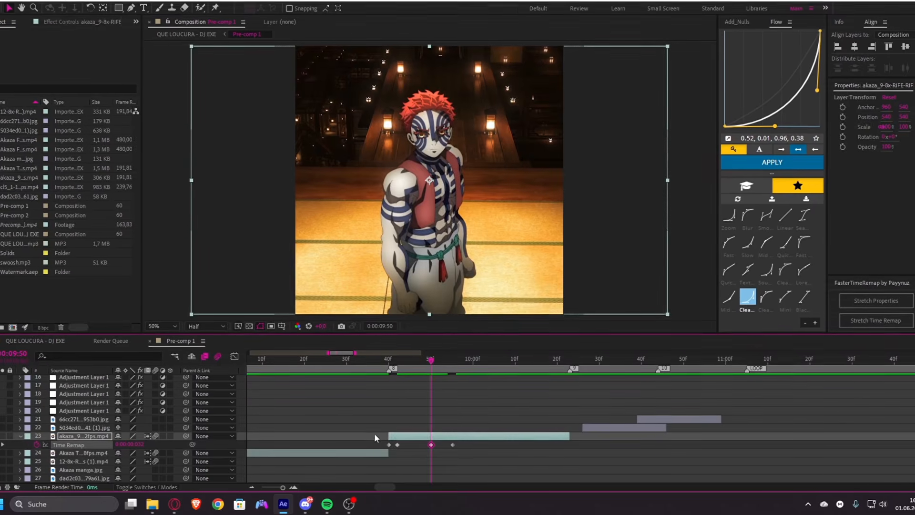
# - Delete the akaza_9 clip's original first and last time-remap keyframes and move the 0:00:09:42 keyframe to the clip's start at marker 8
pyautogui.moveTo(374, 435); pyautogui.dragTo(389, 452)
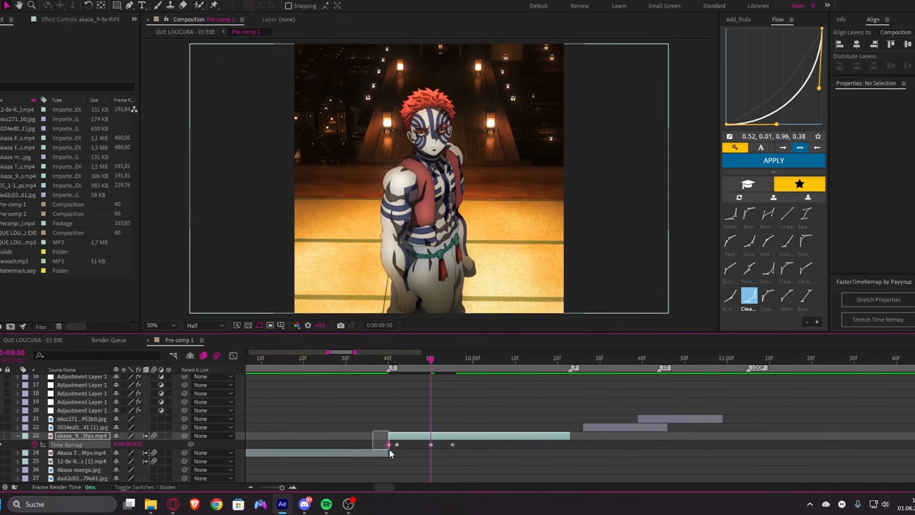
pyautogui.moveTo(456, 457); pyautogui.dragTo(450, 460)
pyautogui.press('Delete')
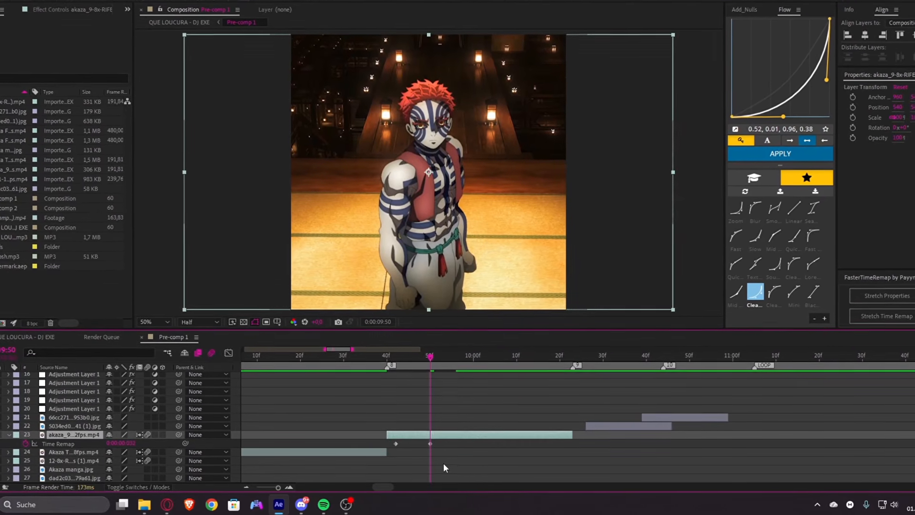
pyautogui.hotkey('shift', 'pageup')
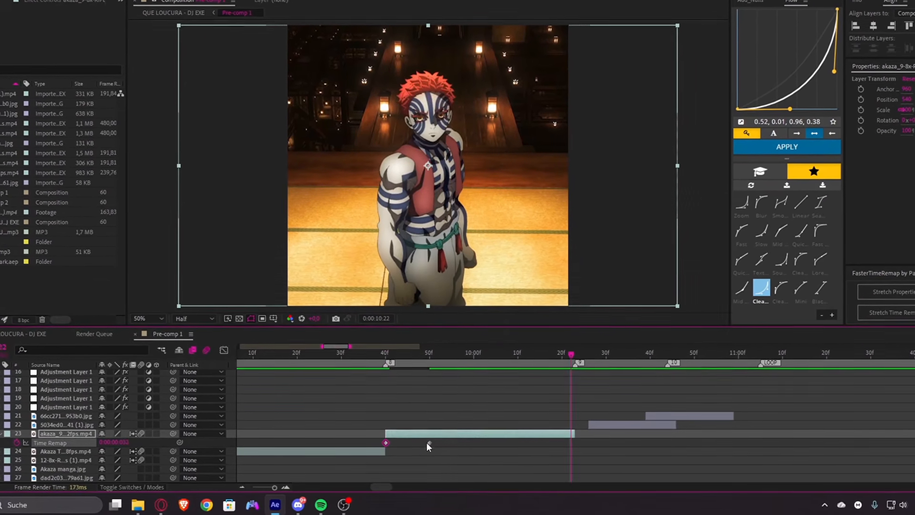
# - Spread the akaza_9 time-remap keyframes to 0:00:10:22 with one midway, apply the Flow curve 0.03, 0.51, 0.39, 0.93 and preview the motion
pyautogui.moveTo(429, 442); pyautogui.dragTo(474, 442)
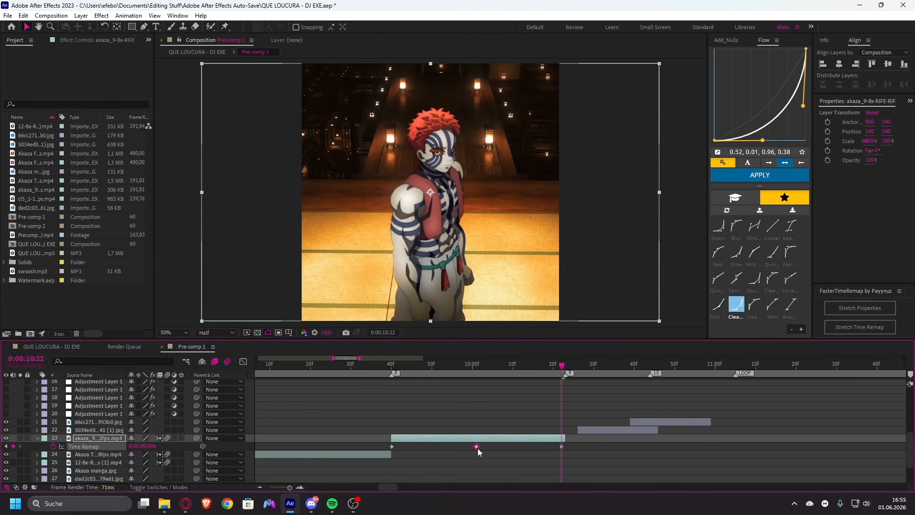
pyautogui.click(474, 442)
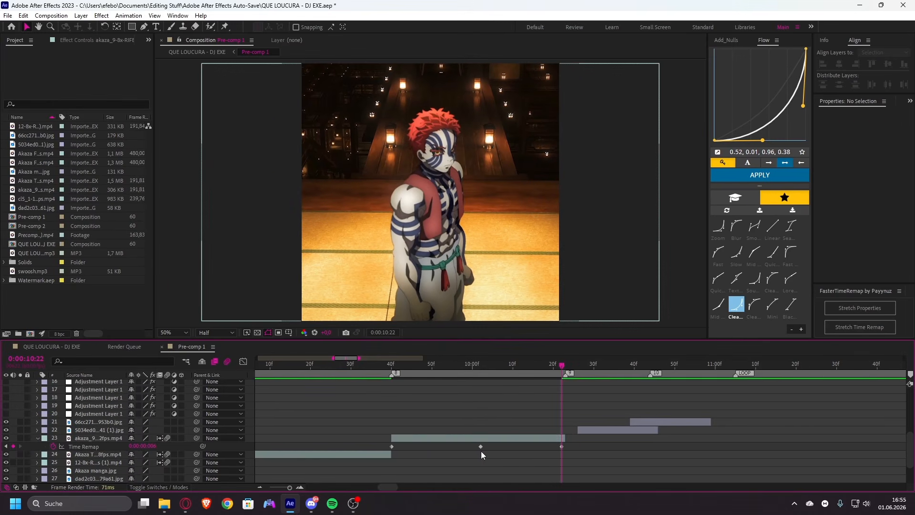
pyautogui.scroll(-2, 482, 450)
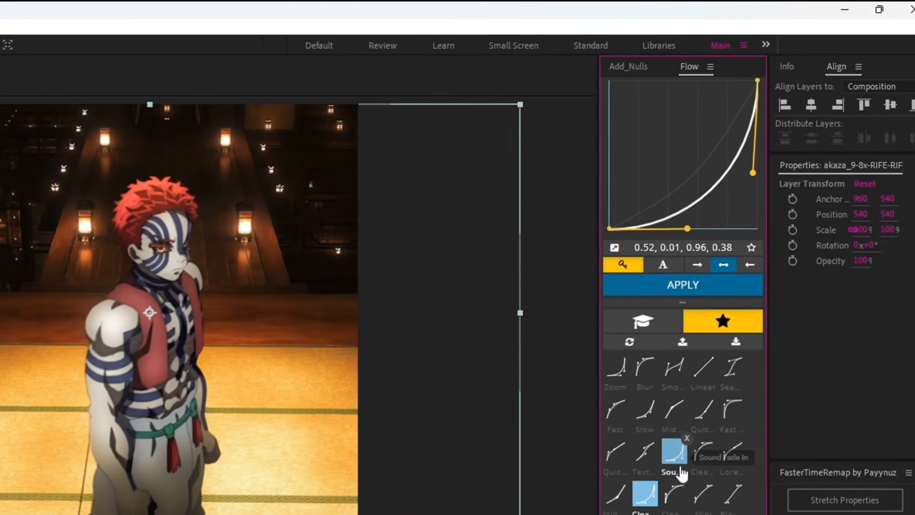
pyautogui.click(698, 438)
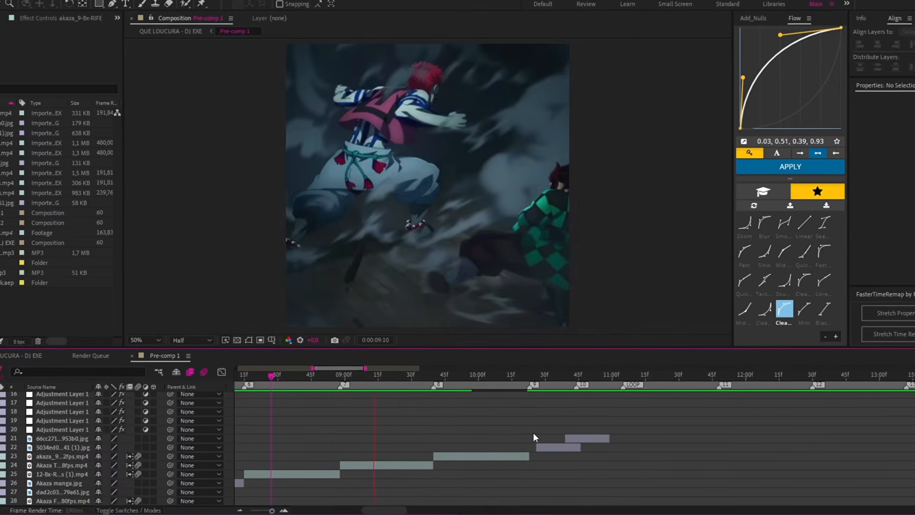
pyautogui.moveTo(502, 381); pyautogui.dragTo(426, 410)
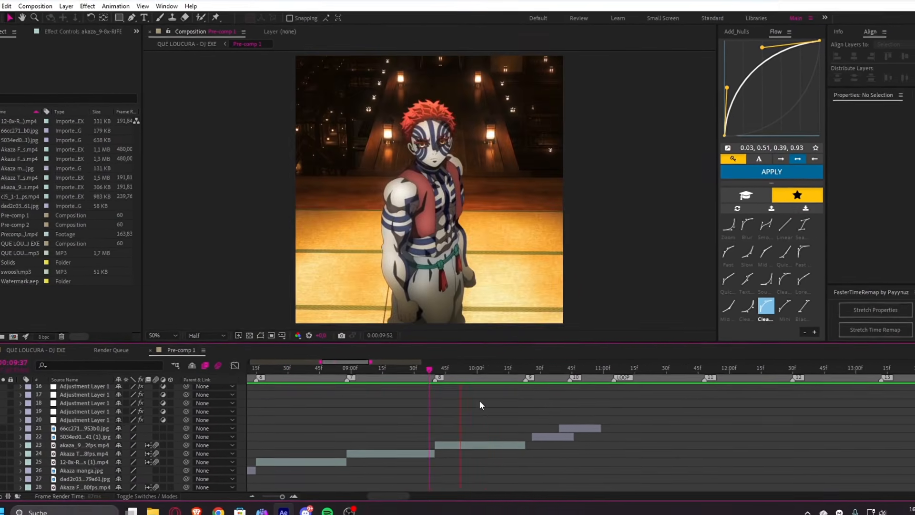
pyautogui.click(447, 372)
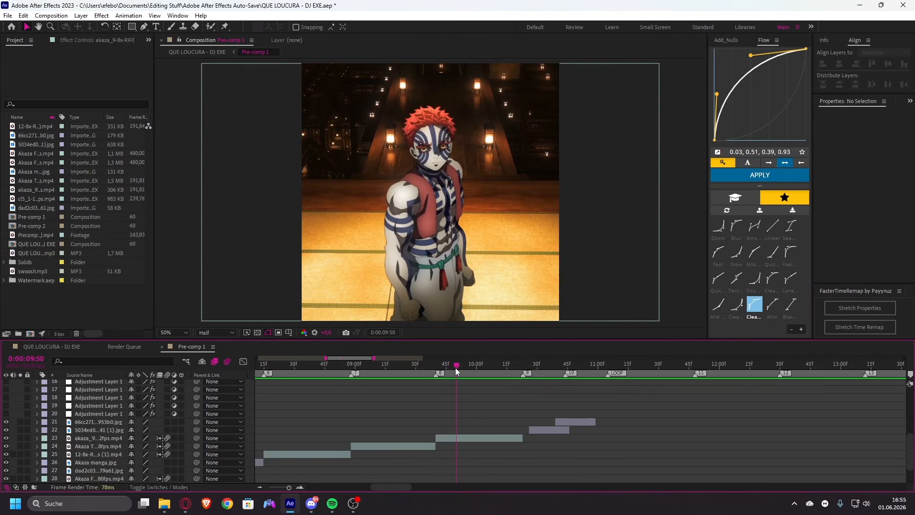
# - Step through the akaza_9 motion just past 0:00:09:46 to rework its middle time-remap keyframe, and apply the Flow curve 0.52, 0.01, 0.96, 0.38
pyautogui.click(469, 434)
pyautogui.press('i')
pyautogui.hotkey('ctrl', 'alt', 't')
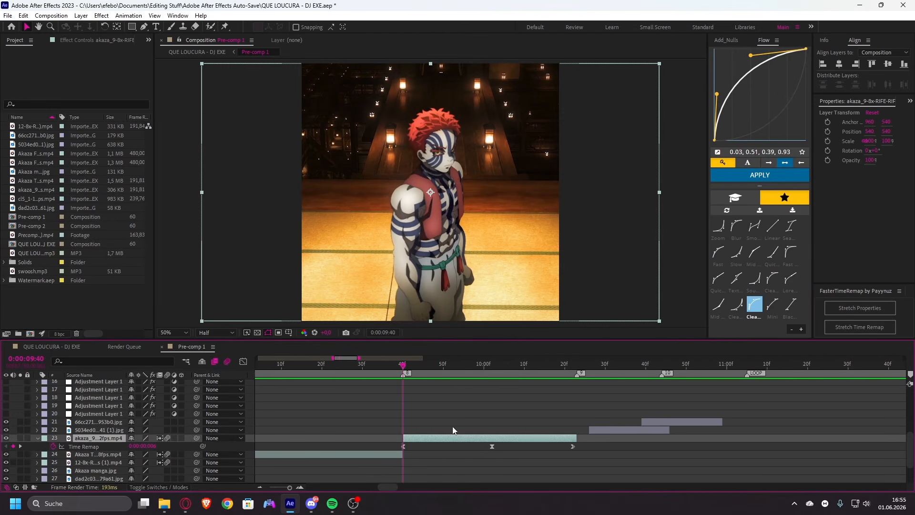
pyautogui.press('pagedown')
pyautogui.press('pagedown')
pyautogui.press('pagedown')
pyautogui.press('pagedown')
pyautogui.press('pagedown')
pyautogui.press('pagedown')
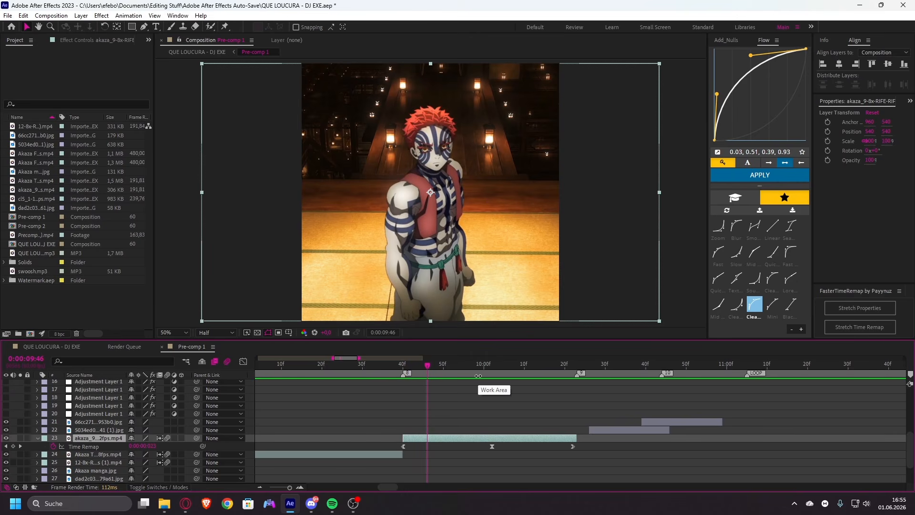
pyautogui.press('pagedown')
pyautogui.press('pageup')
pyautogui.press('pagedown')
pyautogui.click(13, 446)
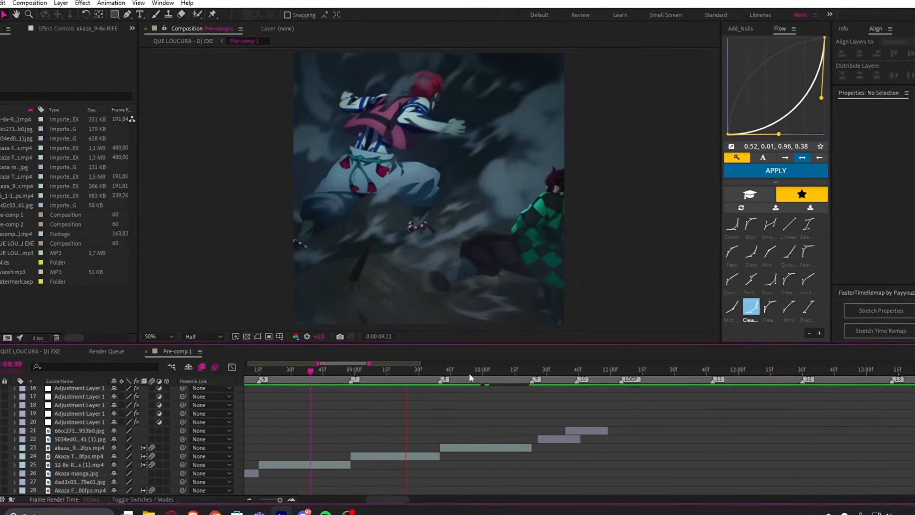
# - Review the akaza_9 clip's remapped motion between markers 8 and 9 and the time-remap keyframes of the Akaza Trailer clip
pyautogui.press('space')
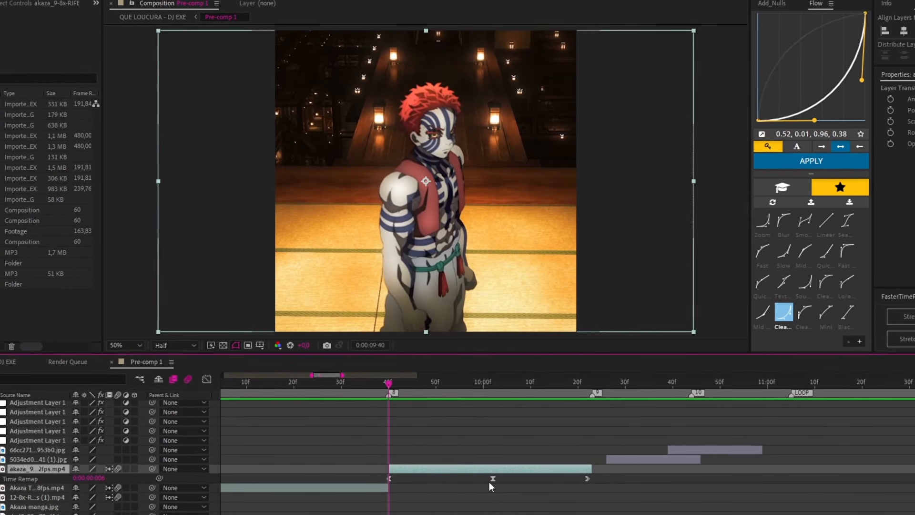
pyautogui.moveTo(492, 476)
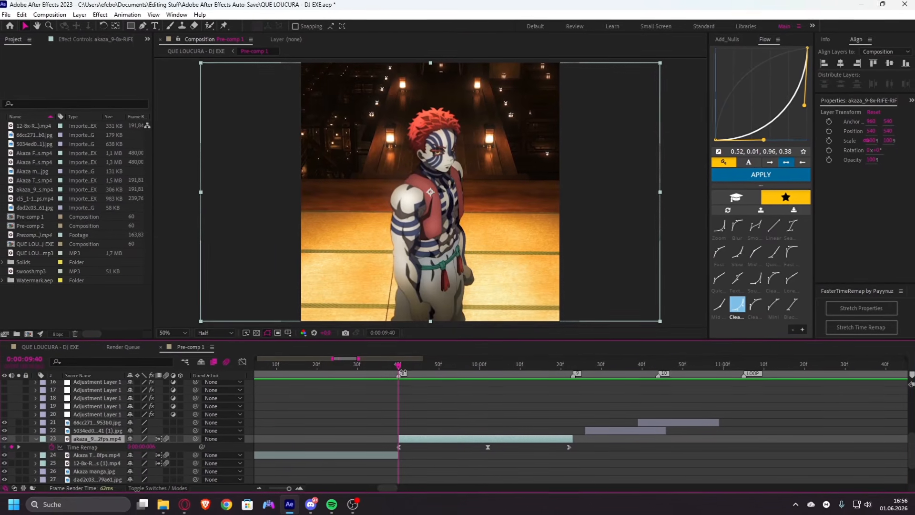
pyautogui.moveTo(402, 372); pyautogui.dragTo(484, 373)
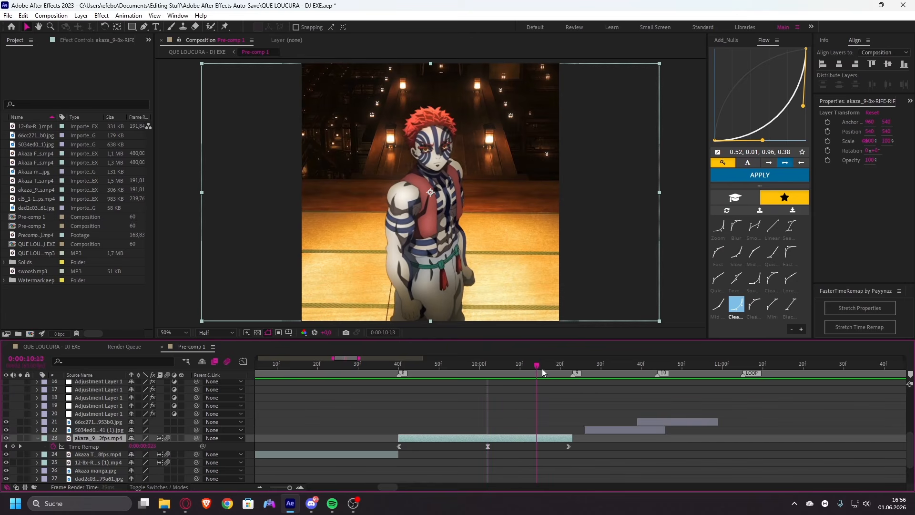
pyautogui.moveTo(542, 370); pyautogui.dragTo(570, 372)
pyautogui.scroll(-1, 552, 395)
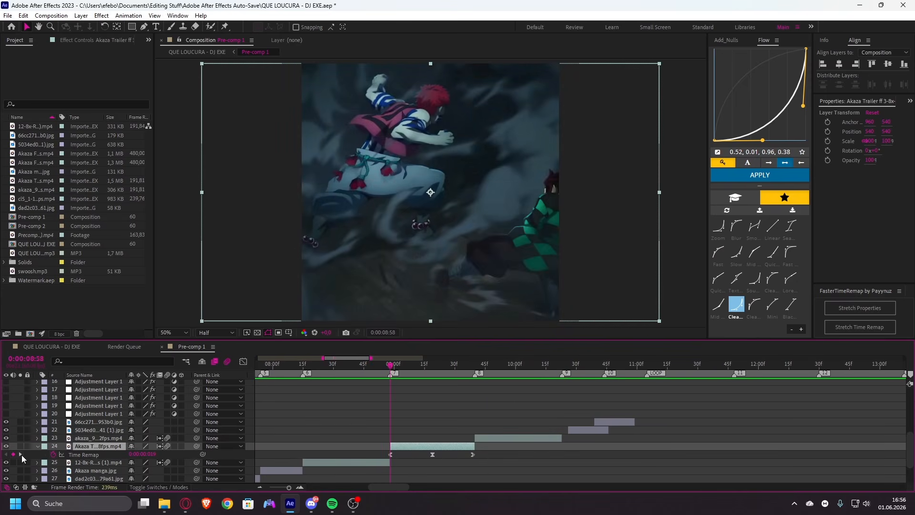
pyautogui.click(21, 454)
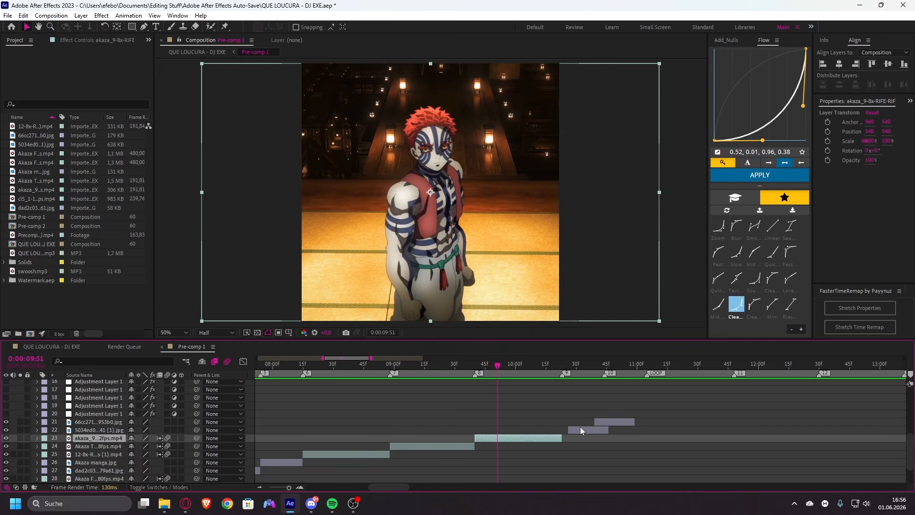
# - Fit the 5034ed0 manga panel between markers 9 and 10 and the 66cc271 panel between marker 10 and the LOOP marker
pyautogui.click(581, 429)
pyautogui.click(562, 368)
pyautogui.moveTo(584, 429)
pyautogui.mouseDown()
pyautogui.moveTo(602, 423)
pyautogui.moveTo(589, 423)
pyautogui.mouseUp()
pyautogui.scroll(2, 640, 434)
pyautogui.press('k')
pyautogui.click(654, 366)
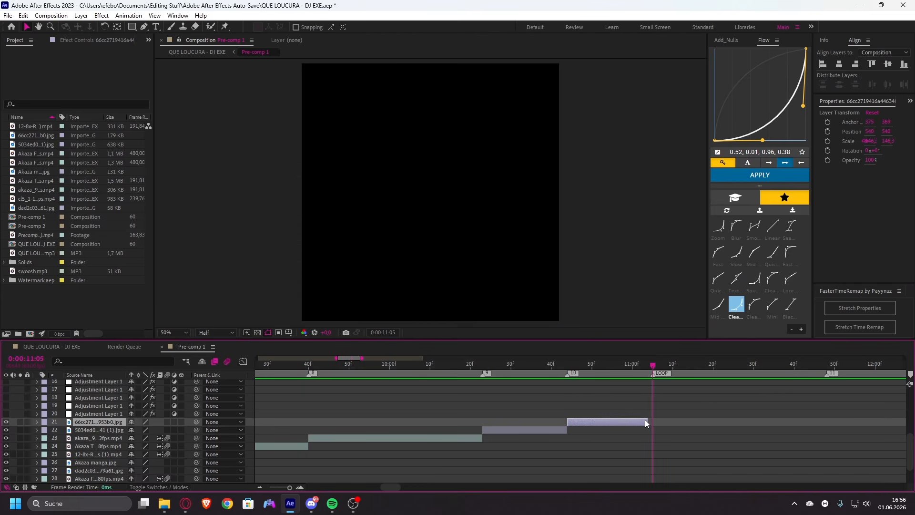
pyautogui.moveTo(648, 422); pyautogui.dragTo(653, 421)
# - Set the 66cc271 manga panel's scale to 169.3% and its horizontal position to 631
pyautogui.click(600, 366)
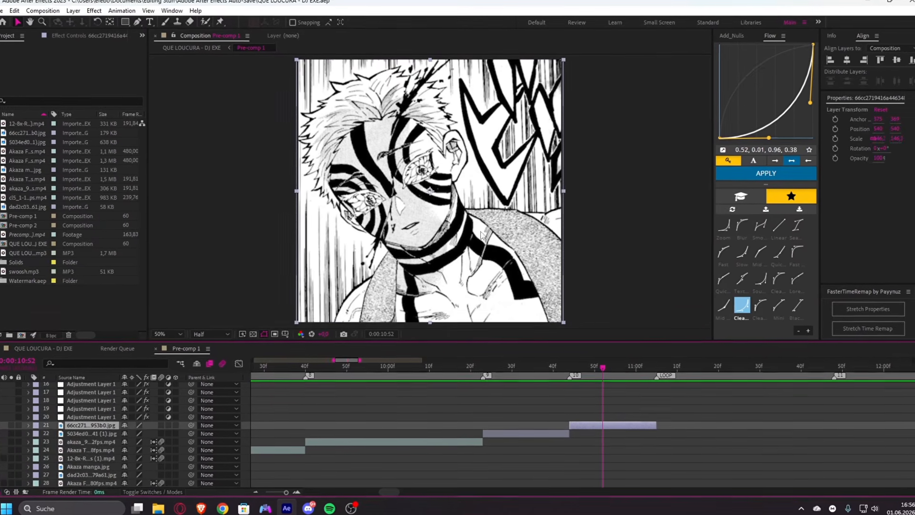
pyautogui.press('s')
pyautogui.hotkey('shift', 'p')
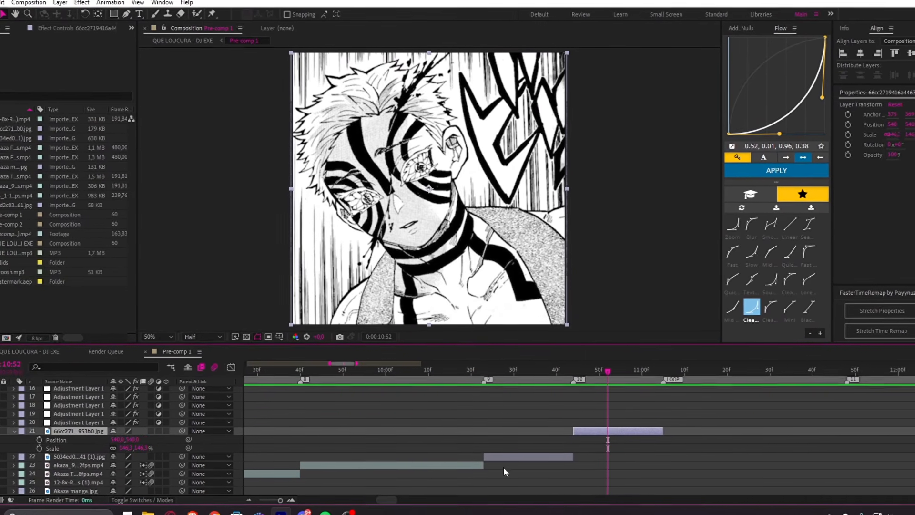
pyautogui.moveTo(125, 448); pyautogui.dragTo(153, 445)
pyautogui.press('u')
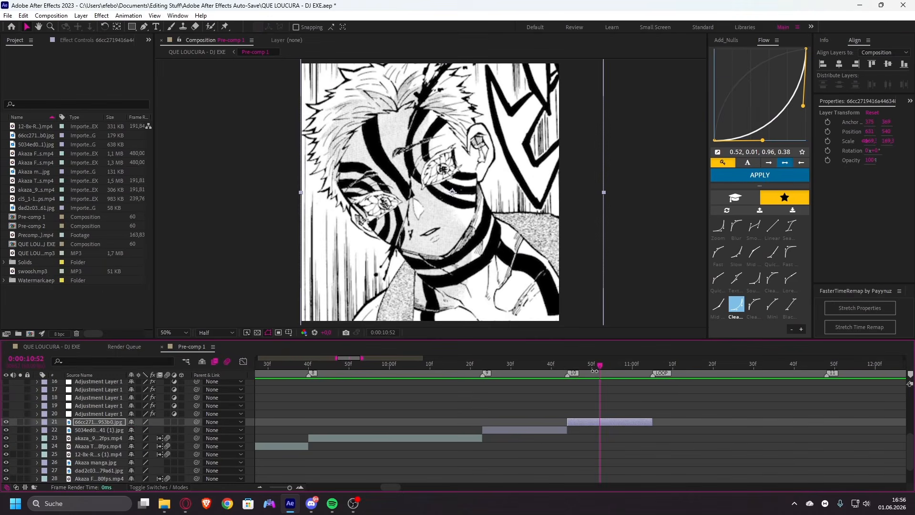
# - Return to the first Akaza Flow clip at 0:00:05:56 and turn on the proportional grid over the composition view
pyautogui.moveTo(594, 370); pyautogui.dragTo(549, 368)
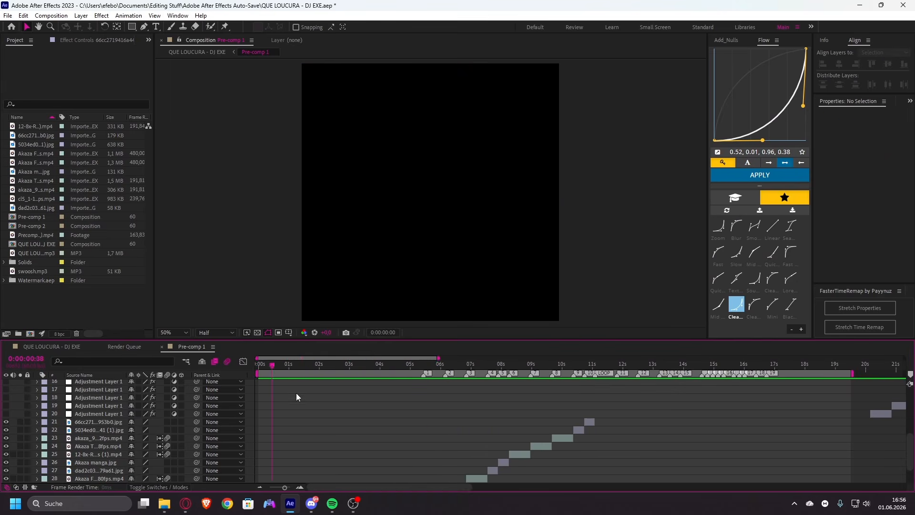
pyautogui.moveTo(296, 396); pyautogui.dragTo(438, 404)
pyautogui.scroll(-2, 437, 404)
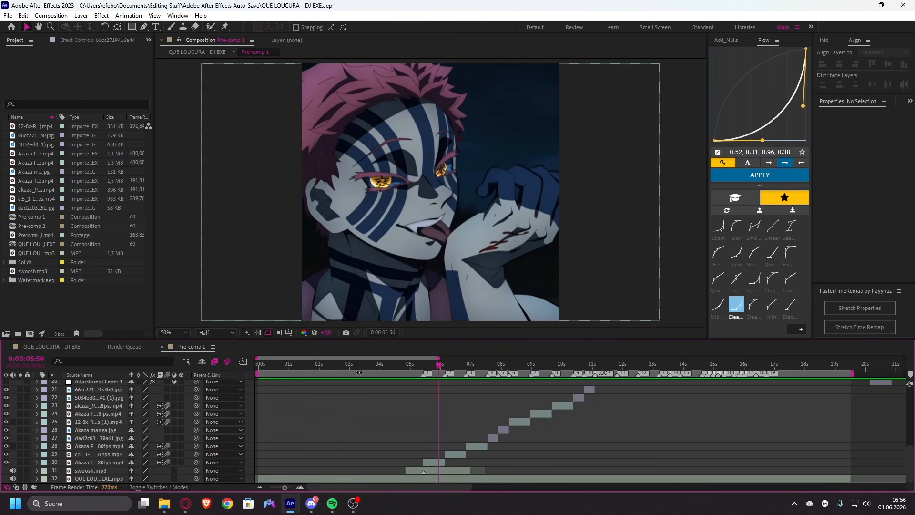
pyautogui.click(288, 332)
pyautogui.click(310, 350)
pyautogui.scroll(3, 428, 446)
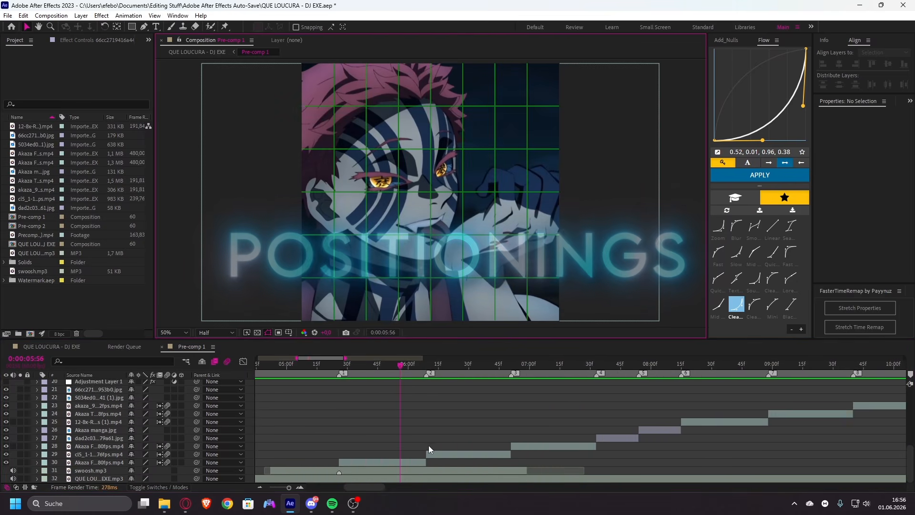
# - Add a Position keyframe of 536, 540 at the first Akaza Flow clip's start, 0:00:05:26
pyautogui.click(406, 462)
pyautogui.press('i')
pyautogui.press('p')
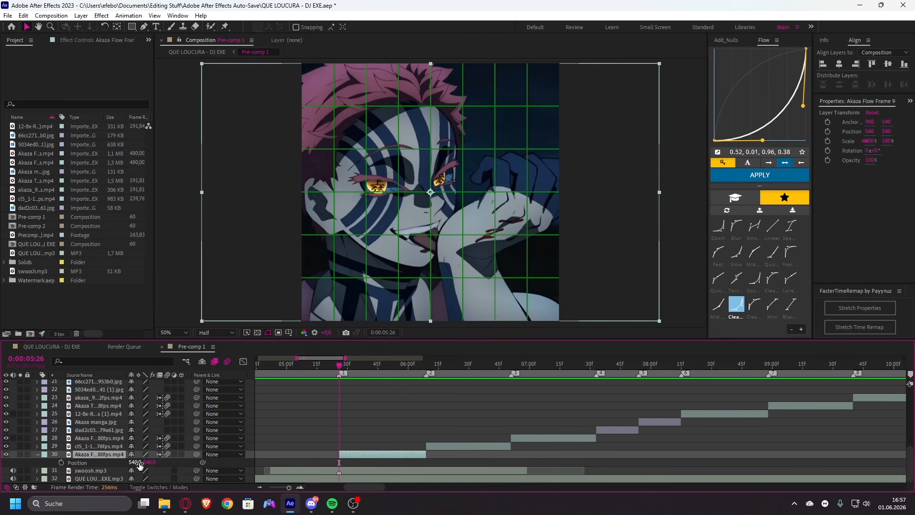
pyautogui.moveTo(137, 462); pyautogui.dragTo(136, 462)
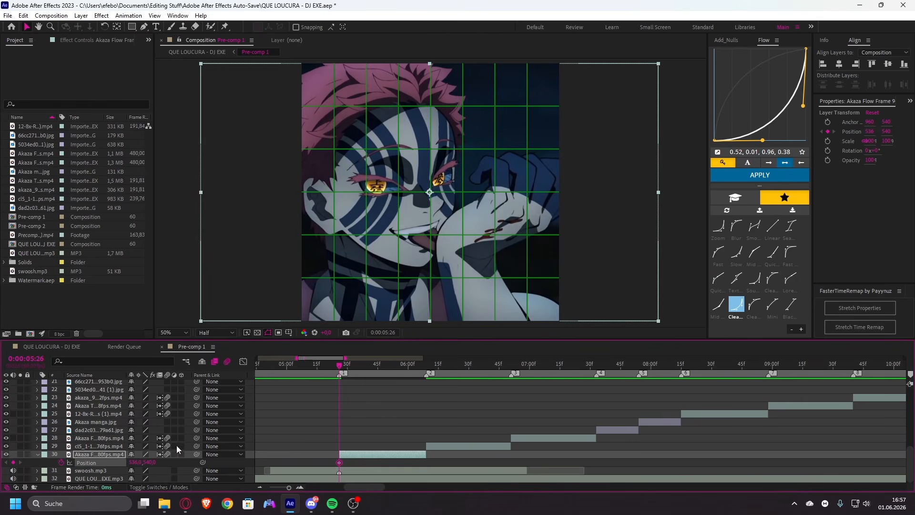
# - Add a second Position keyframe at the clip's middle time-remap keyframe, 0:00:05:48, shifting the footage slightly further left to keep the face centred
pyautogui.hotkey('ctrl', 'alt', 't')
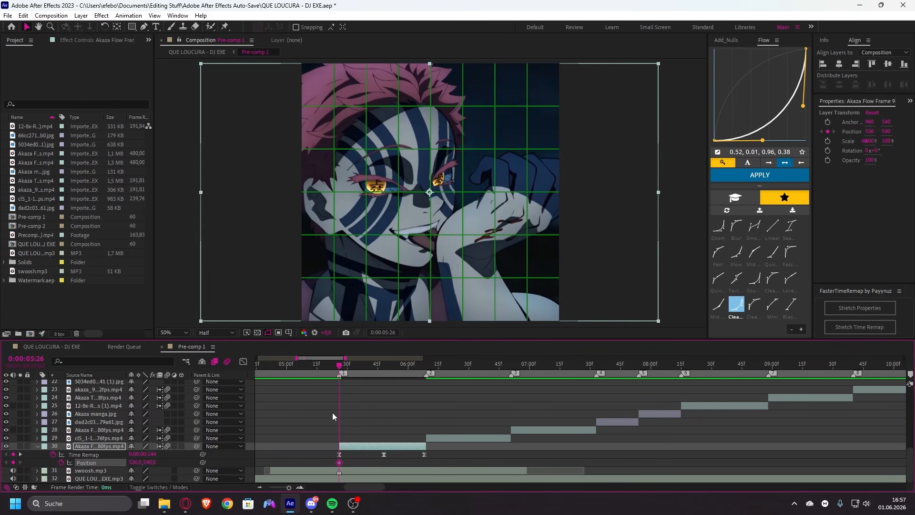
pyautogui.click(20, 454)
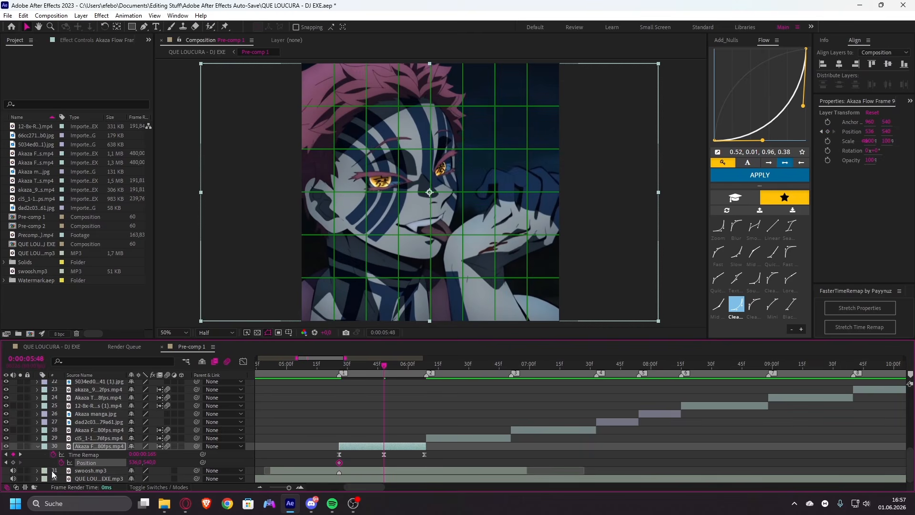
pyautogui.press('j')
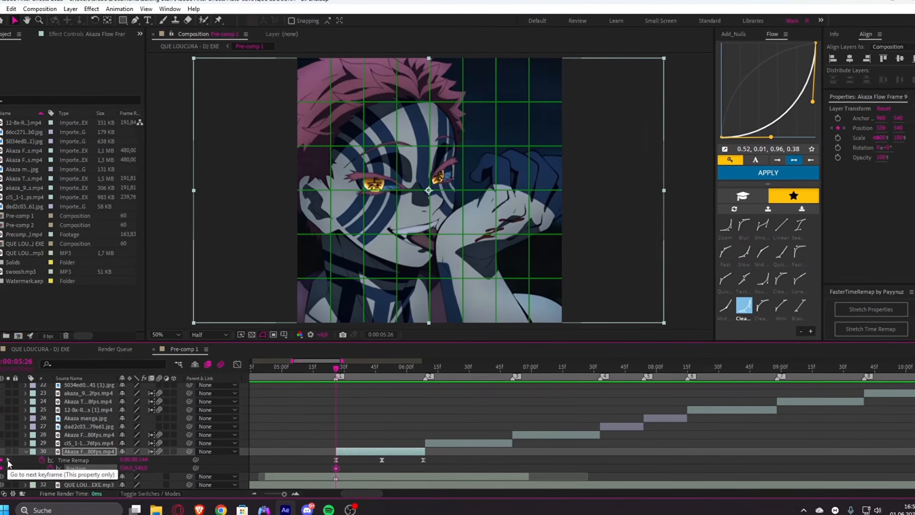
pyautogui.click(8, 460)
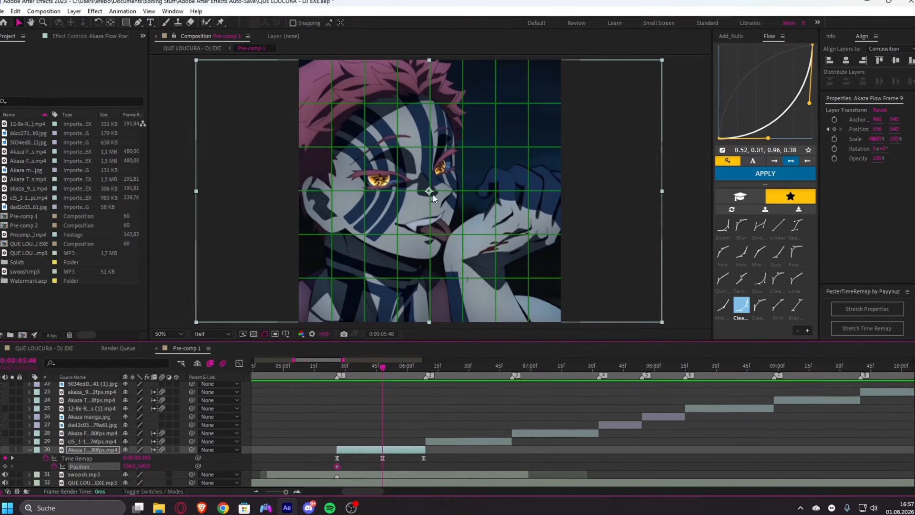
pyautogui.moveTo(127, 469); pyautogui.dragTo(108, 476)
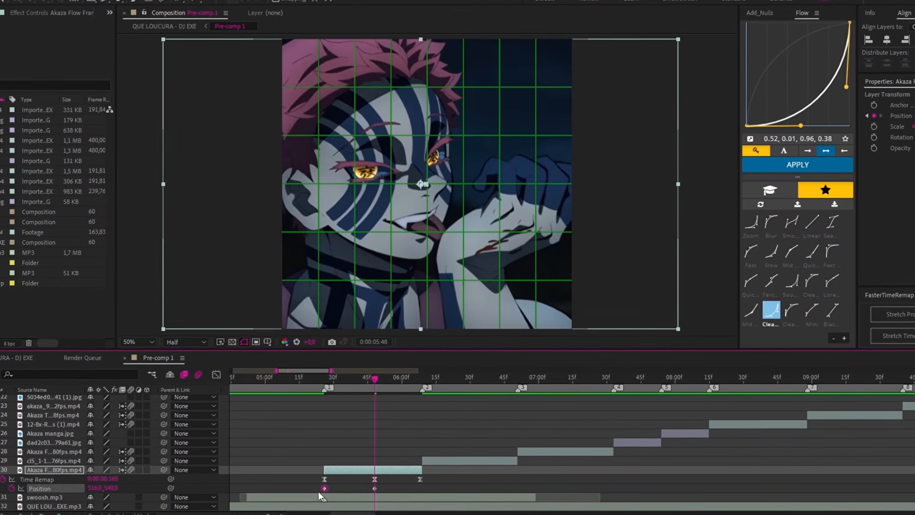
# - Copy the first Akaza Flow clip's starting Position keyframe to its end, 0:00:06:08, and ease the Position keyframes with Flow curves
pyautogui.press('k')
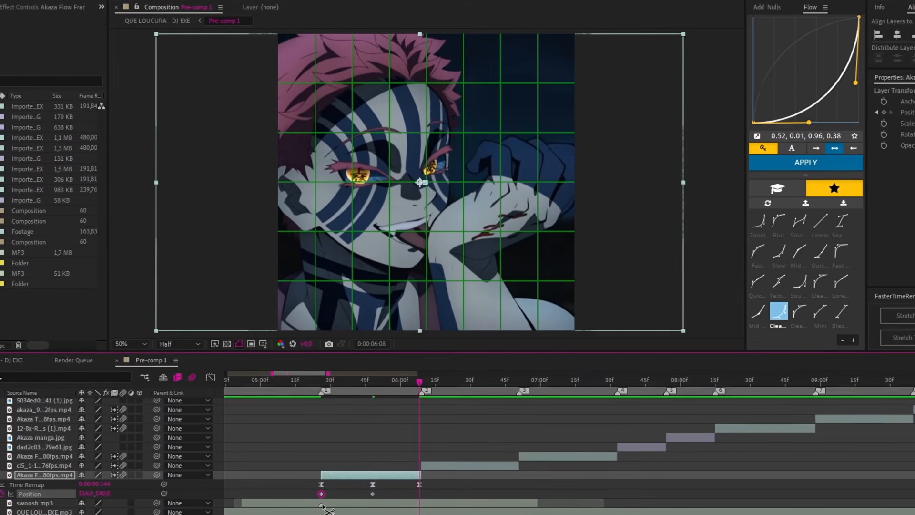
pyautogui.hotkey('ctrl', 'v')
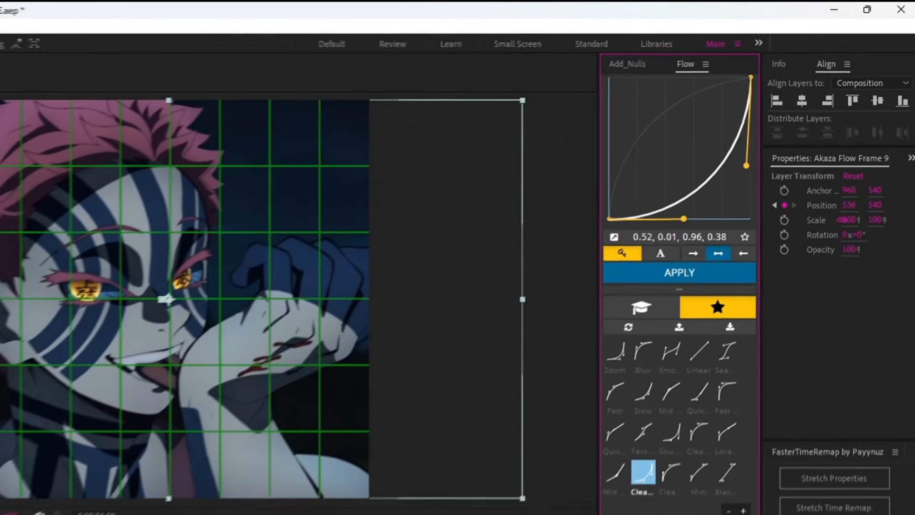
pyautogui.click(804, 313)
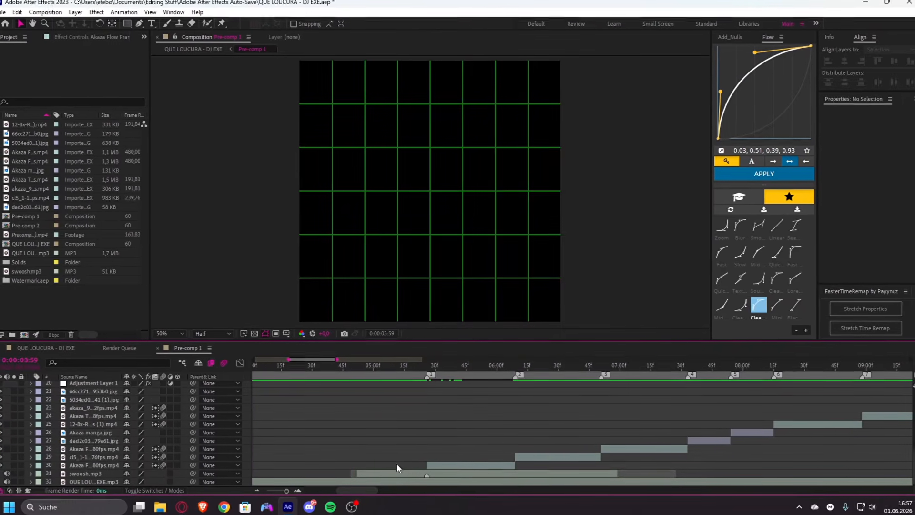
# - Play back the first Akaza Flow clip's eased position move, stopping inside the cl5 clip at 0:00:06:26
pyautogui.moveTo(358, 491); pyautogui.dragTo(364, 492)
pyautogui.press('space')
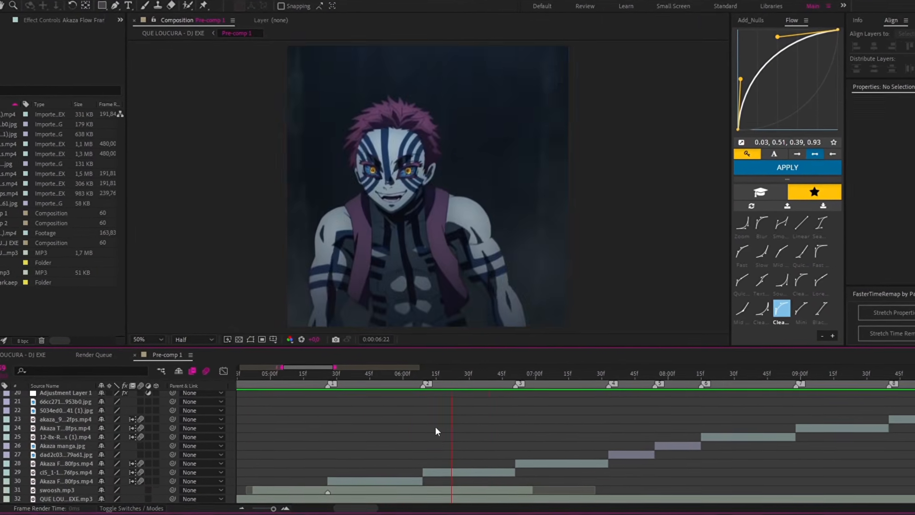
pyautogui.click(460, 374)
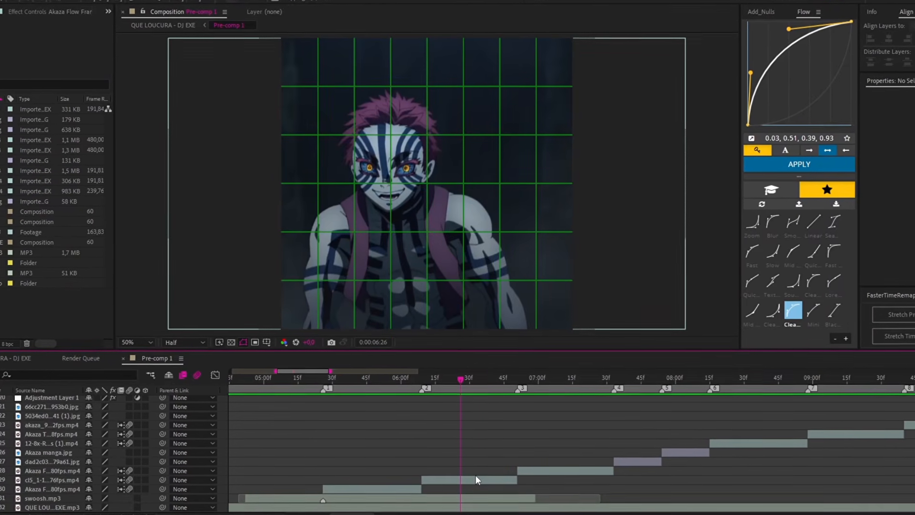
# - Add a Position keyframe of 621, 540 at the cl5 clip's start, 0:00:06:09, and reveal its time-remap keyframes
pyautogui.click(476, 478)
pyautogui.press('i')
pyautogui.press('p')
pyautogui.moveTo(133, 461); pyautogui.dragTo(168, 459)
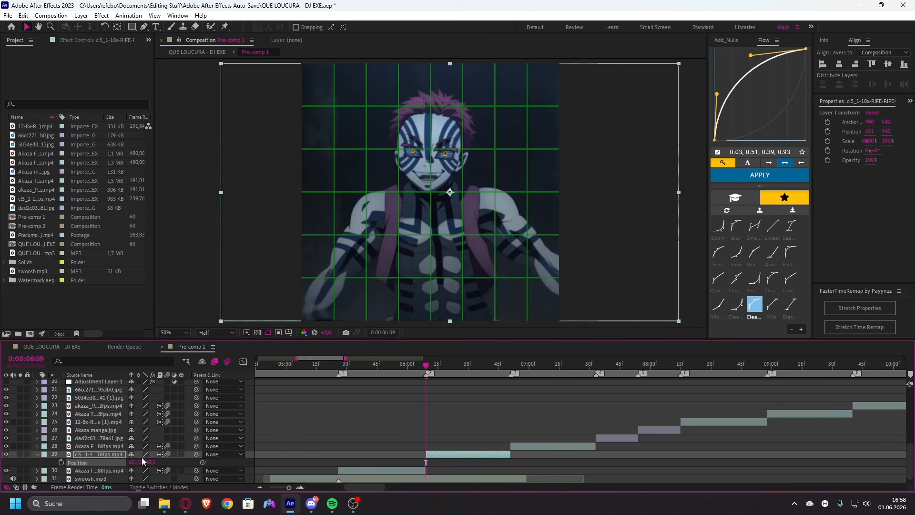
pyautogui.hotkey('ctrl', 'alt', 't')
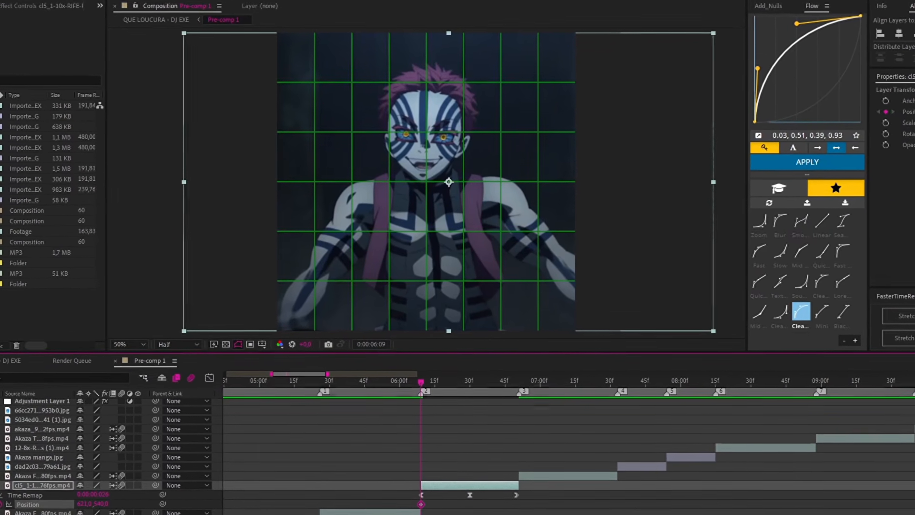
# - Add a Position keyframe of 681, 540 at the cl5 clip's middle, 0:00:06:30, and copy the starting keyframe to its end, 0:00:06:50
pyautogui.press('k')
pyautogui.moveTo(96, 499); pyautogui.dragTo(125, 495)
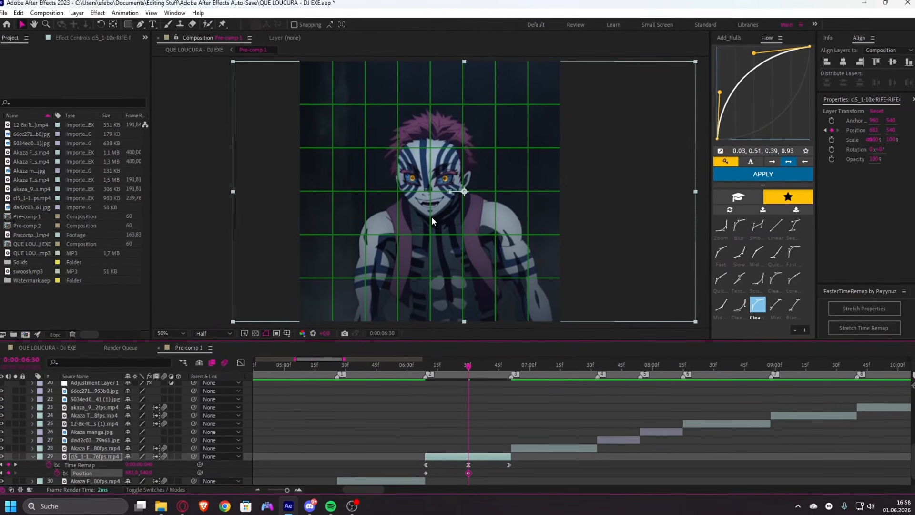
pyautogui.click(426, 473)
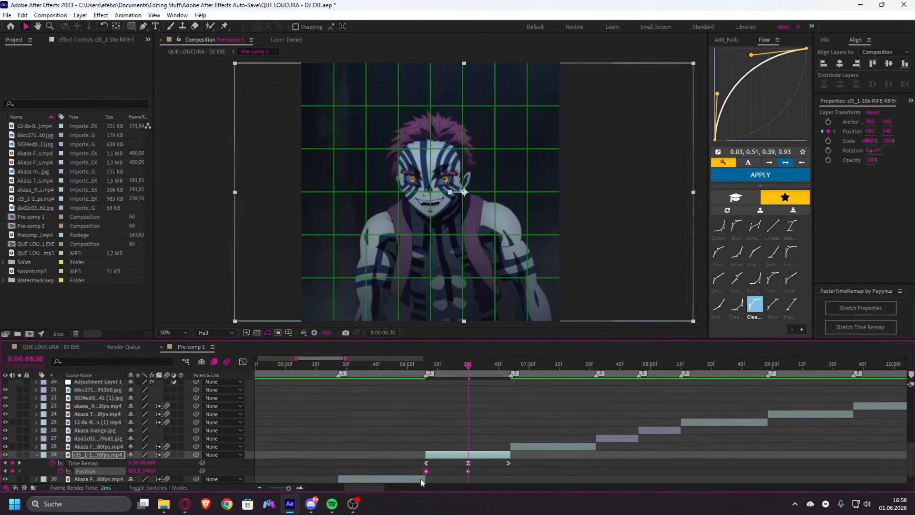
pyautogui.hotkey('ctrl', 'c')
pyautogui.press('k')
pyautogui.hotkey('ctrl', 'v')
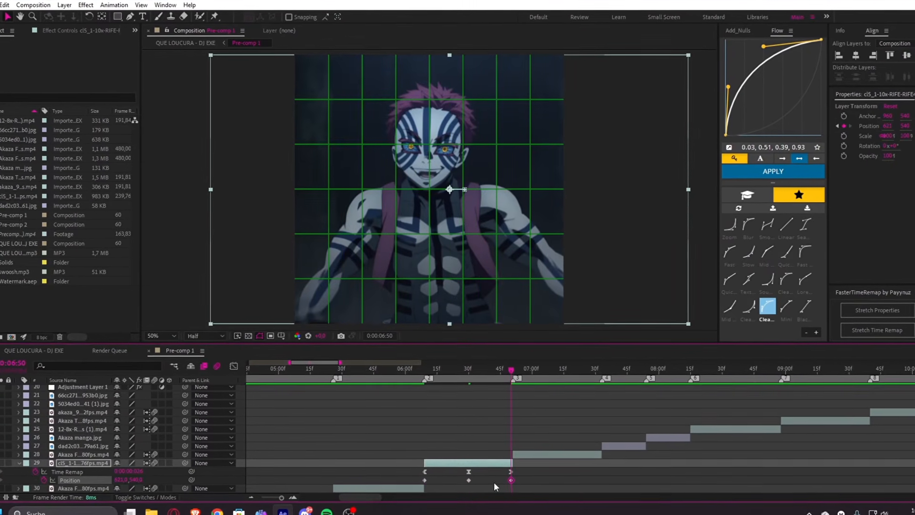
# - Ease the cl5 clip's first two Position keyframes with Flow curve 0.03, 0.51, 0.39, 0.93 and the last two with 0.52, 0.01, 0.96, 0.38
pyautogui.moveTo(472, 483); pyautogui.dragTo(406, 476)
pyautogui.click(776, 169)
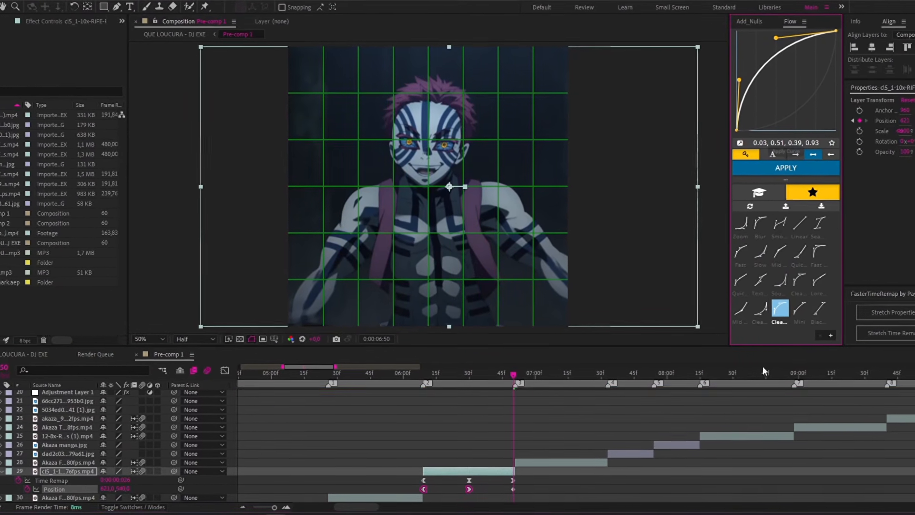
pyautogui.click(758, 309)
pyautogui.moveTo(456, 494); pyautogui.dragTo(528, 496)
pyautogui.click(822, 169)
pyautogui.press('u')
# - Play back the cl5 clip's eased position move up to the start of the second Akaza Flow clip
pyautogui.click(460, 400)
pyautogui.press('space')
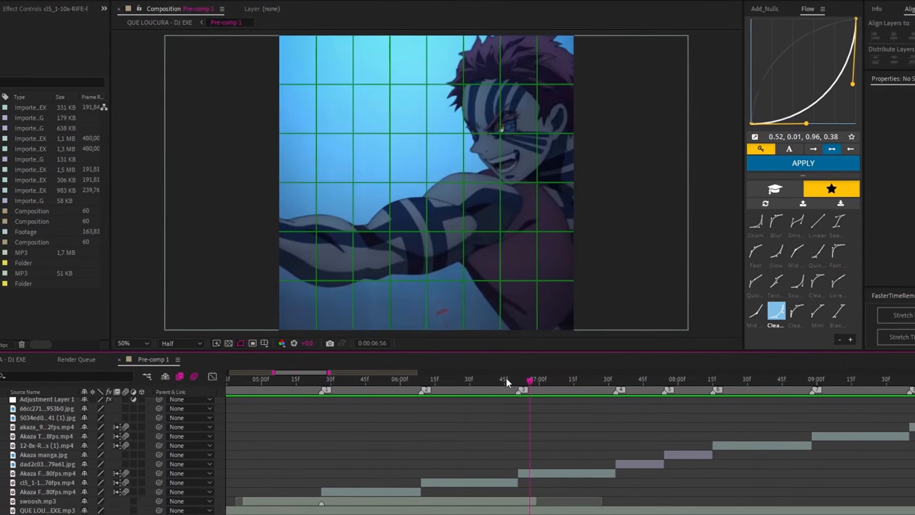
pyautogui.press('space')
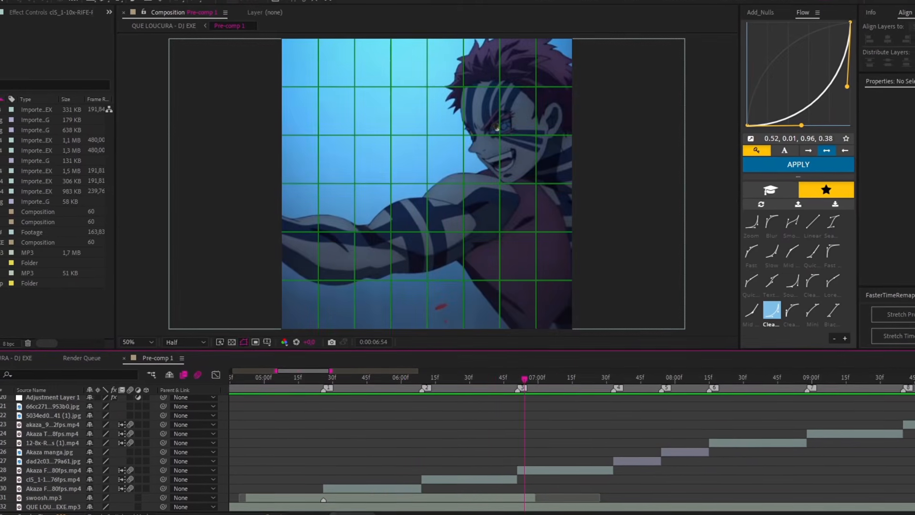
# - Add a Position keyframe of 279, 540 at the second Akaza Flow clip's start, 0:00:06:51, and reveal its time-remap keyframes
pyautogui.click(411, 472)
pyautogui.press('p')
pyautogui.press('i')
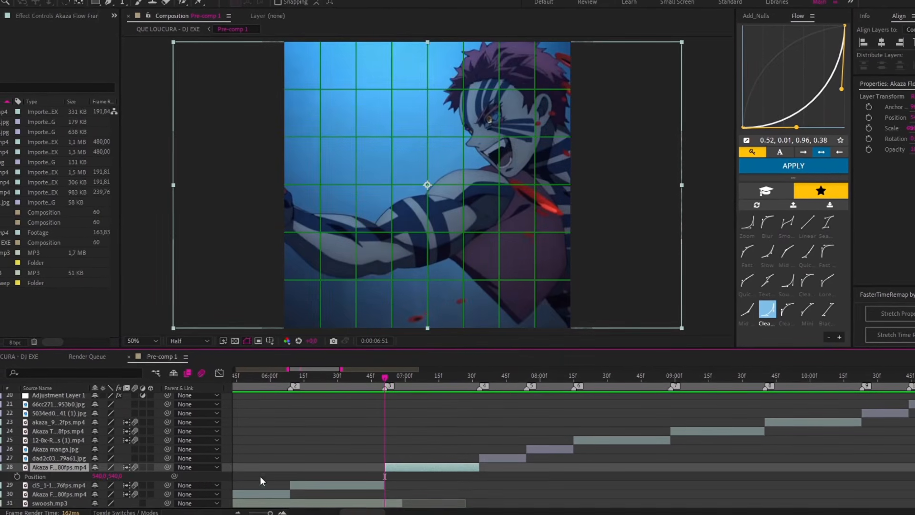
pyautogui.moveTo(105, 476); pyautogui.dragTo(29, 477)
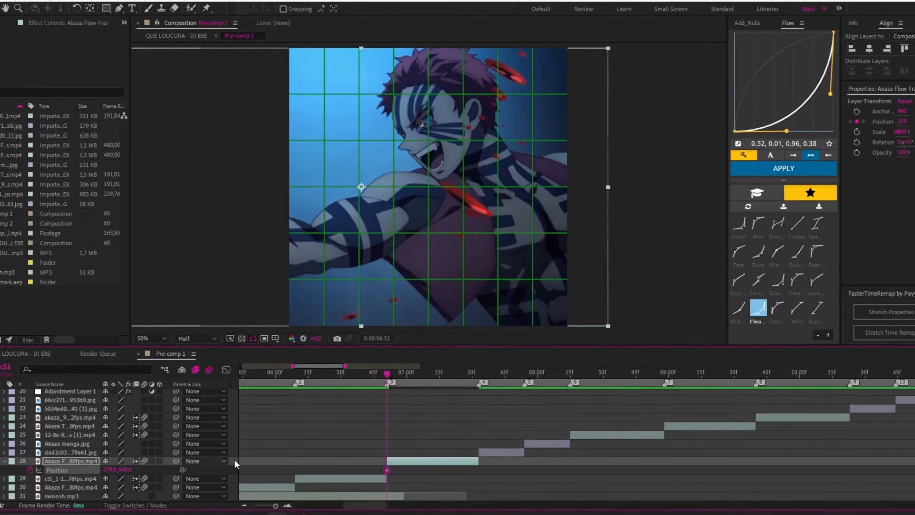
pyautogui.hotkey('ctrl', 'alt', 't')
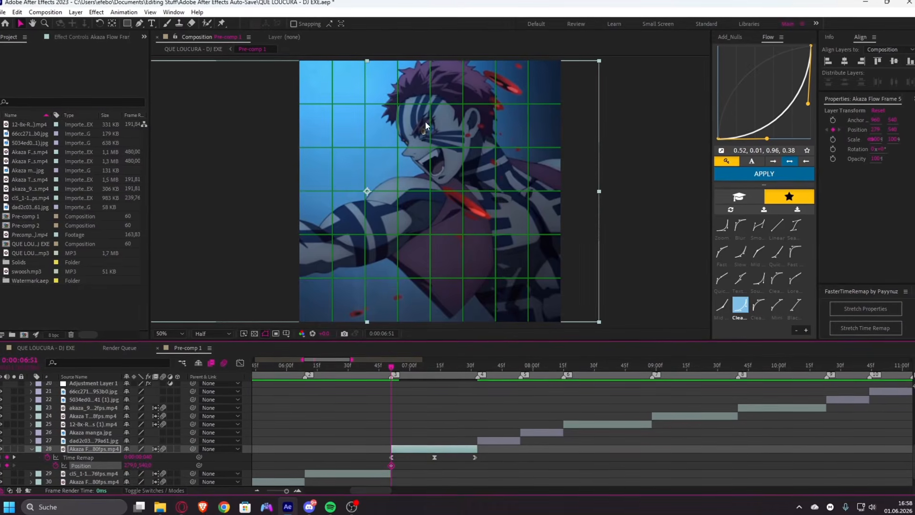
# - Add a Position keyframe of 193, 540 at the second Akaza Flow clip's middle, 0:00:07:12, and copy the starting keyframe to its end, 0:00:07:32
pyautogui.click(20, 455)
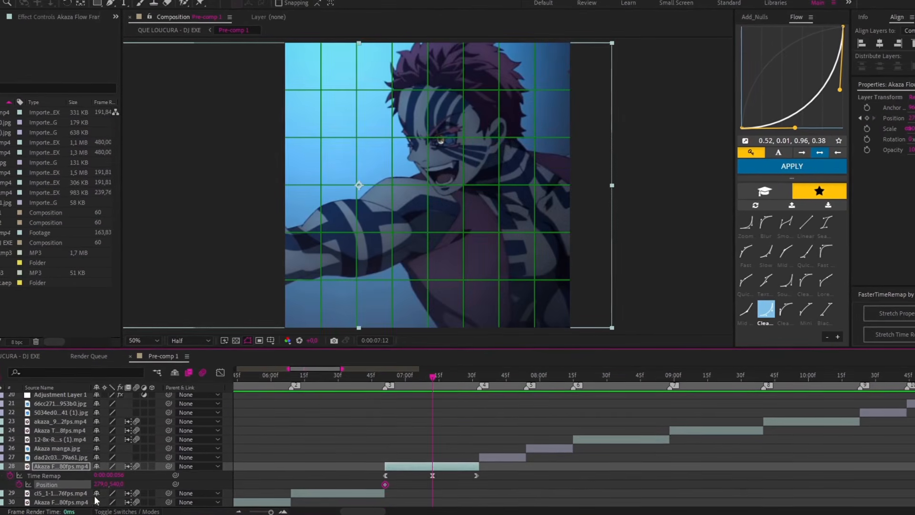
pyautogui.moveTo(133, 463); pyautogui.dragTo(57, 482)
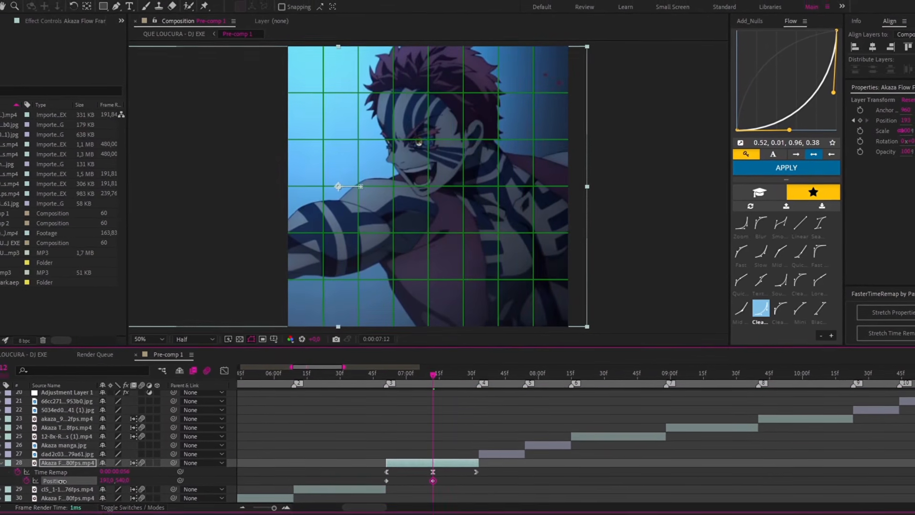
pyautogui.click(390, 486)
pyautogui.moveTo(390, 482); pyautogui.dragTo(373, 476)
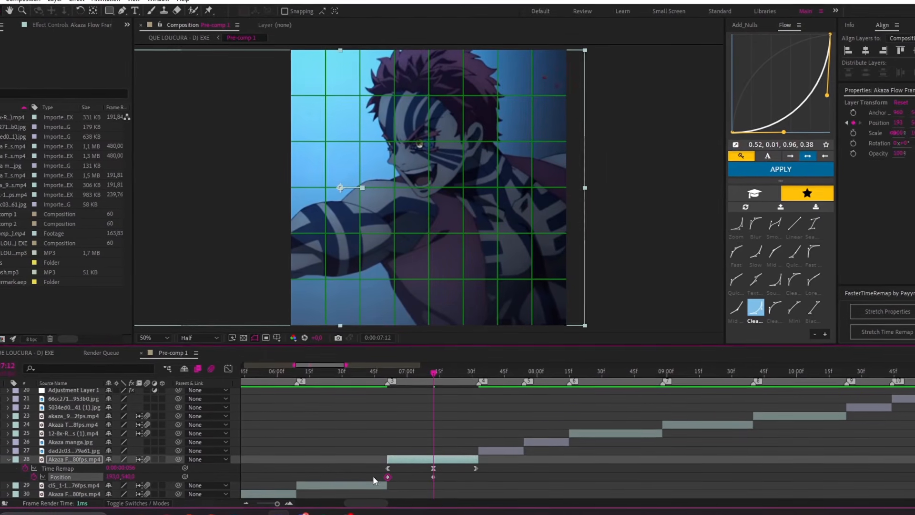
pyautogui.press('k')
pyautogui.hotkey('ctrl', 'c')
pyautogui.hotkey('ctrl', 'v')
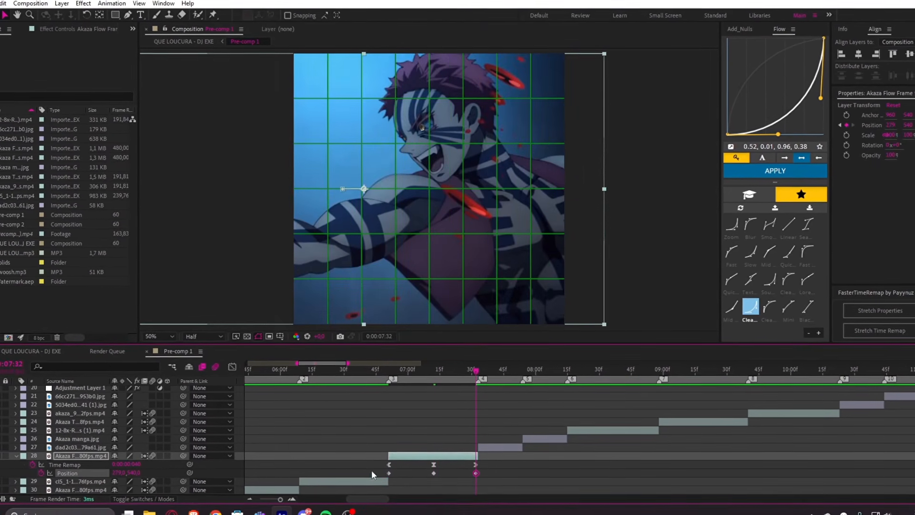
# - Ease the second Akaza Flow clip's last two Position keyframes with Flow curve 0.52, 0.01, 0.96, 0.38 and the first two with 0.03, 0.51, 0.39, 0.93
pyautogui.click(763, 175)
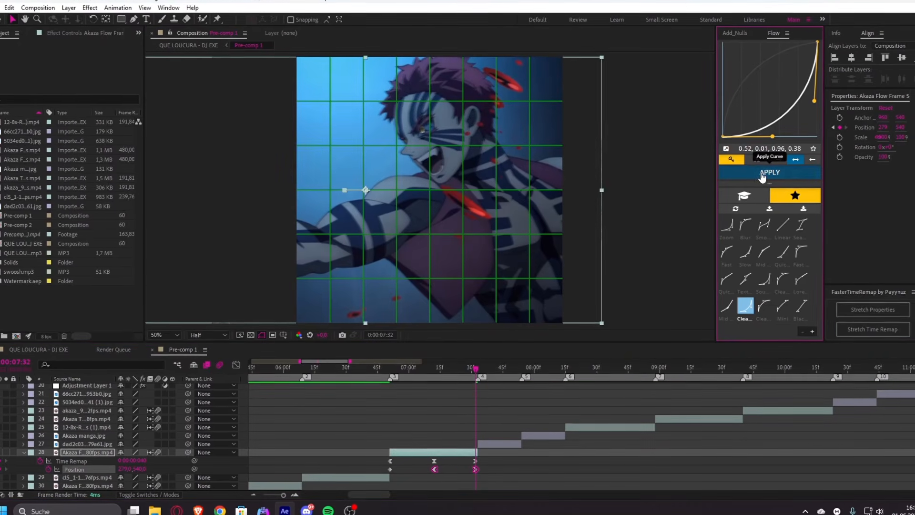
pyautogui.click(764, 309)
pyautogui.moveTo(447, 476); pyautogui.dragTo(372, 464)
pyautogui.click(773, 175)
pyautogui.press('u')
pyautogui.click(432, 408)
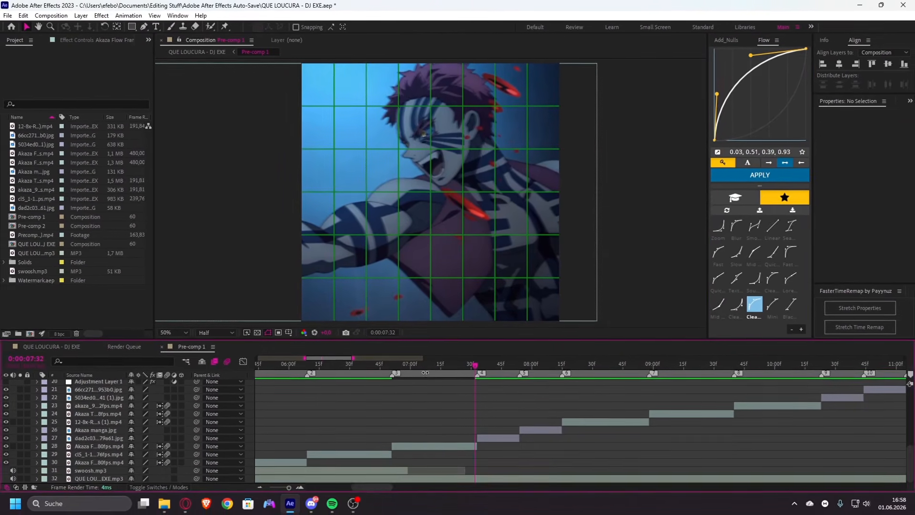
# - Play back Pre-comp 1 from 0:00:05:52 through the keyframed clips to check their centring
pyautogui.moveTo(420, 367); pyautogui.dragTo(272, 367)
pyautogui.press('space')
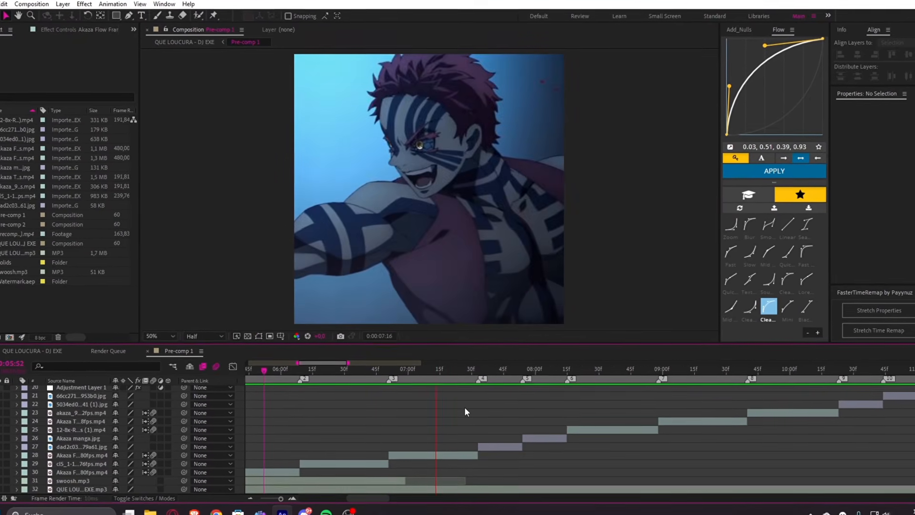
pyautogui.press('space')
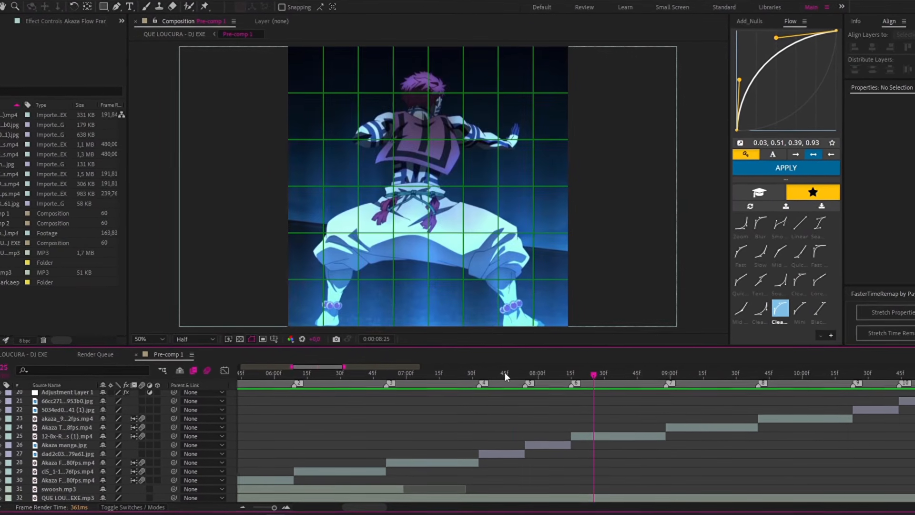
# - Set the 12-8x clip's Position to 576, 540 at its start, 0:00:08:15, and scrub through the clip to check its framing
pyautogui.click(528, 375)
pyautogui.moveTo(364, 504); pyautogui.dragTo(379, 504)
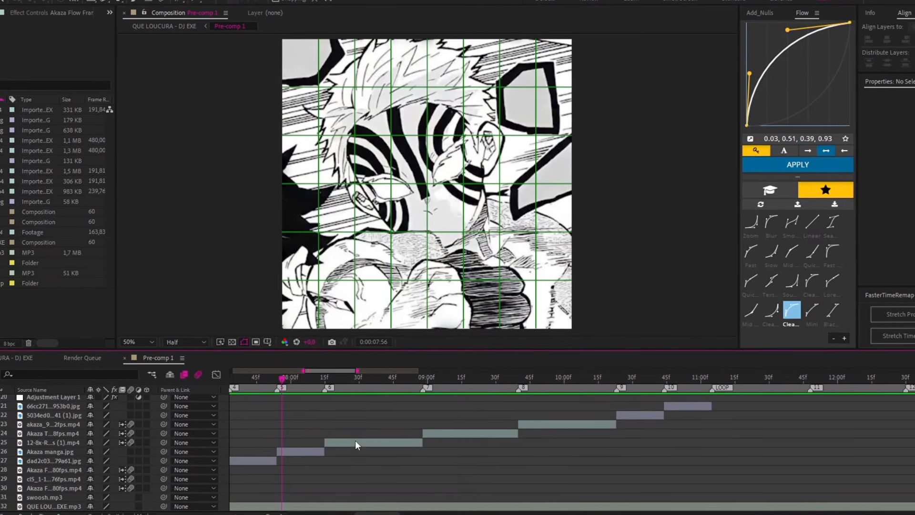
pyautogui.click(361, 441)
pyautogui.press('i')
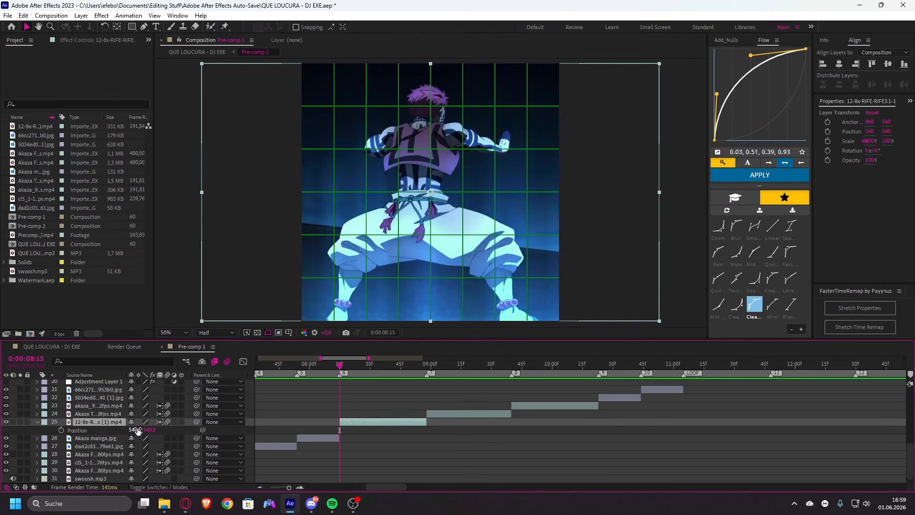
pyautogui.moveTo(137, 430); pyautogui.dragTo(154, 428)
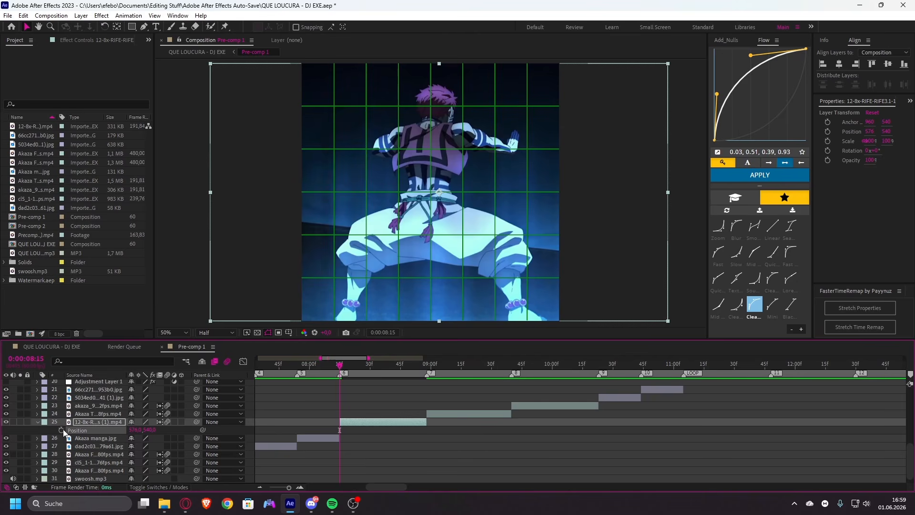
pyautogui.press('u')
pyautogui.moveTo(341, 366); pyautogui.dragTo(411, 447)
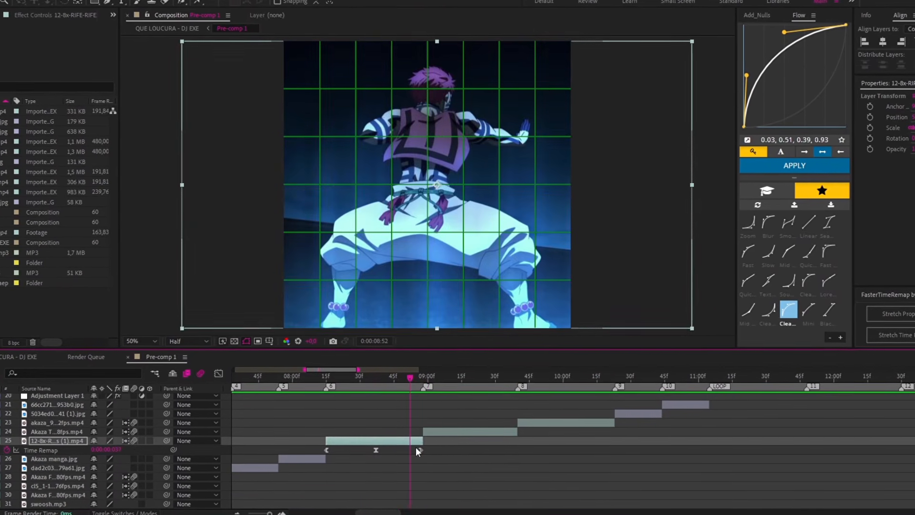
pyautogui.press('u')
# - Add a Position keyframe of 694, 540 at the Akaza Trailer clip's start, 0:00:08:58
pyautogui.click(440, 431)
pyautogui.press('i')
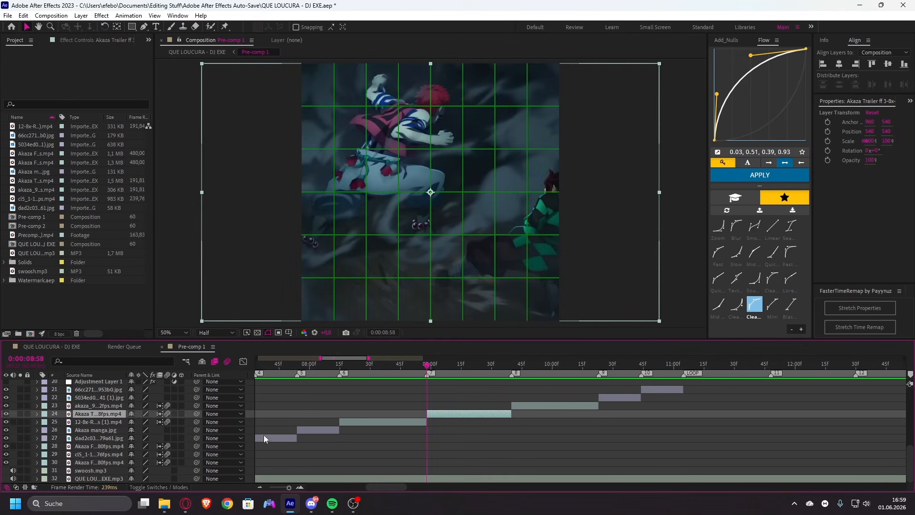
pyautogui.press('p')
pyautogui.moveTo(135, 421); pyautogui.dragTo(220, 421)
pyautogui.moveTo(427, 366)
pyautogui.mouseDown()
pyautogui.moveTo(464, 380)
pyautogui.moveTo(427, 384)
pyautogui.mouseUp()
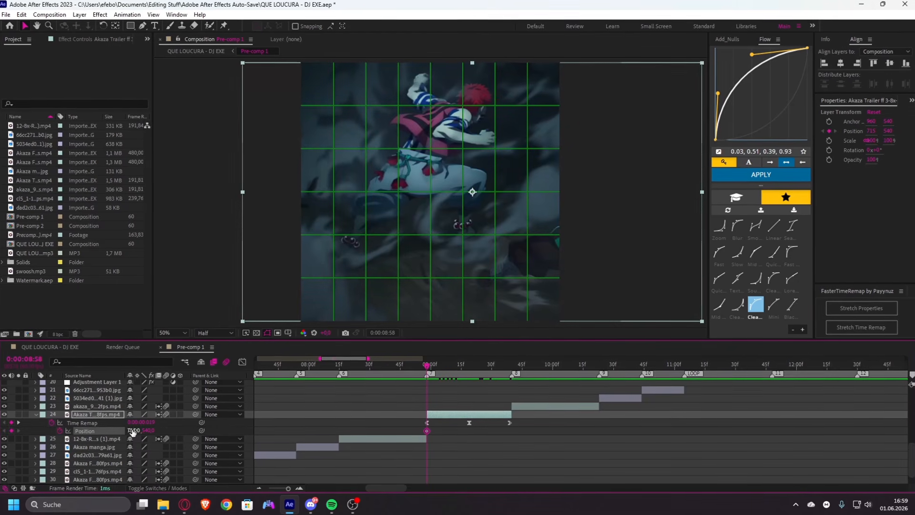
pyautogui.moveTo(133, 431); pyautogui.dragTo(126, 431)
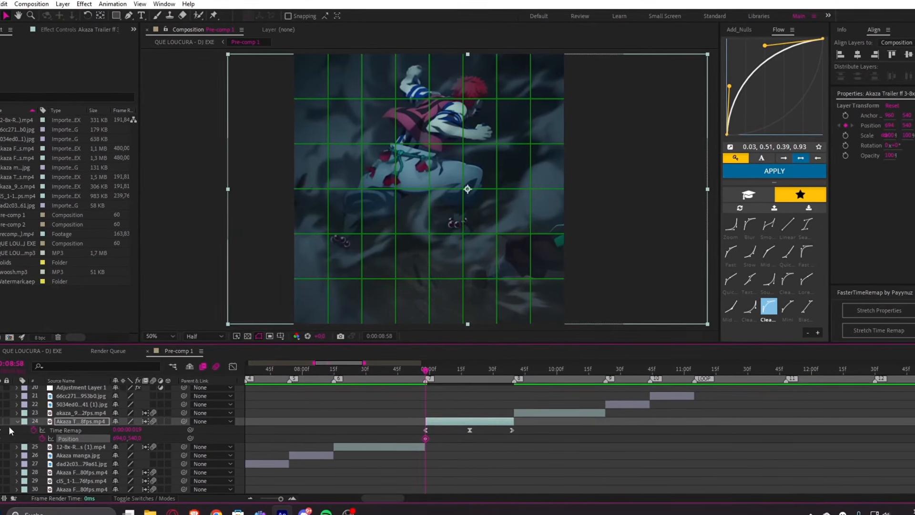
# - Add a Position keyframe of 658, 540 at 0:00:09:19 to the Akaza Trailer clip and copy its starting Position keyframe to 0:00:09:39
pyautogui.click(3, 435)
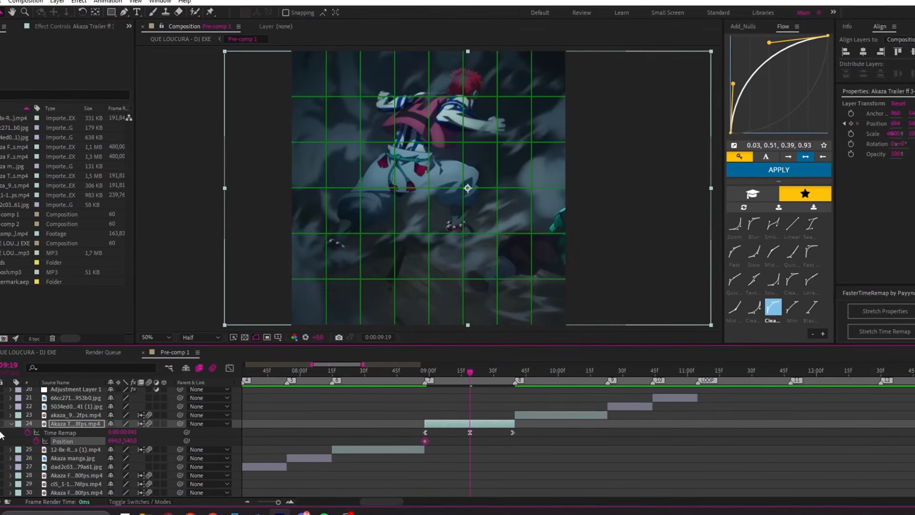
pyautogui.moveTo(113, 442); pyautogui.dragTo(97, 444)
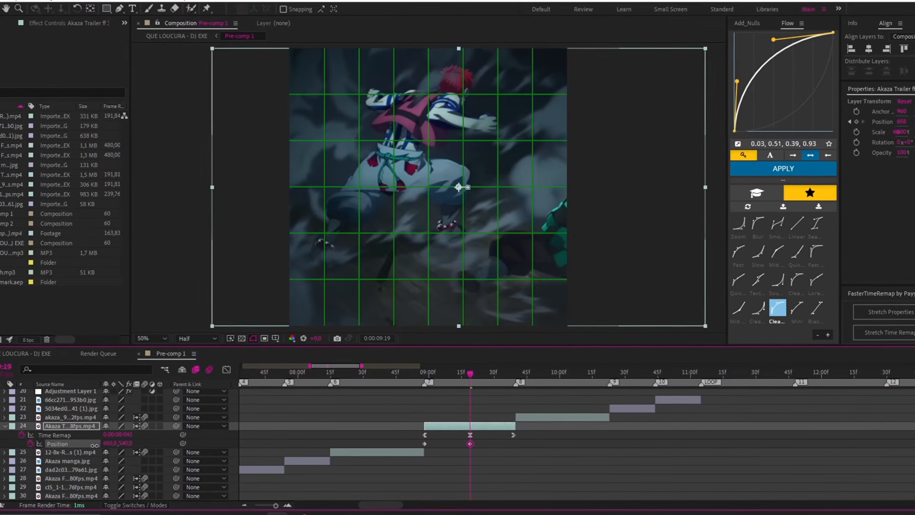
pyautogui.click(424, 444)
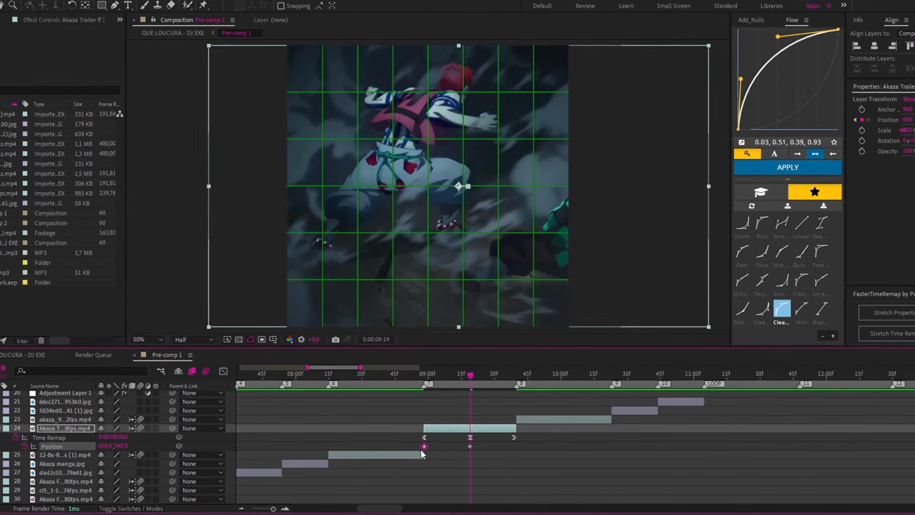
pyautogui.press('k')
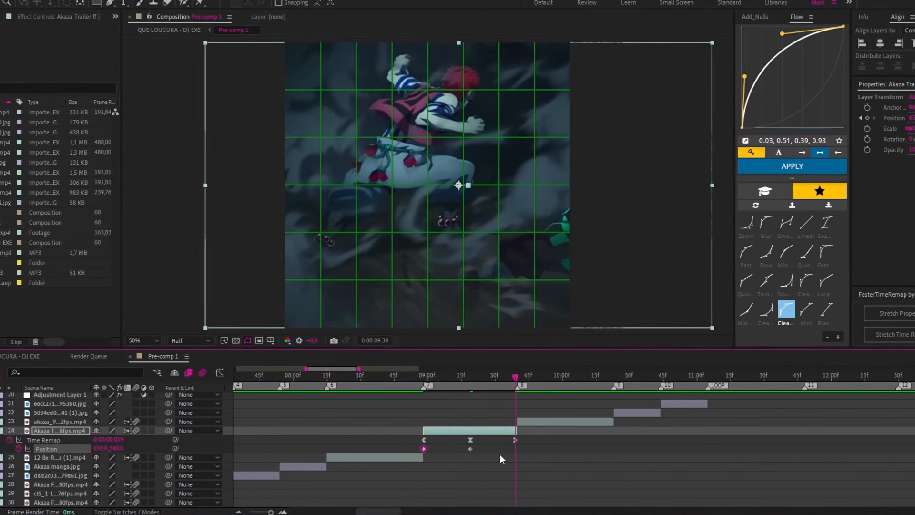
pyautogui.hotkey('ctrl', 'v')
# - Ease the Akaza Trailer clip's first two Position keyframes with Flow curve 0.03, 0.51, 0.39, 0.93, choose curve 0.52, 0.01, 0.96, 0.38, and collapse the keyframes
pyautogui.moveTo(481, 467); pyautogui.dragTo(413, 449)
pyautogui.click(799, 170)
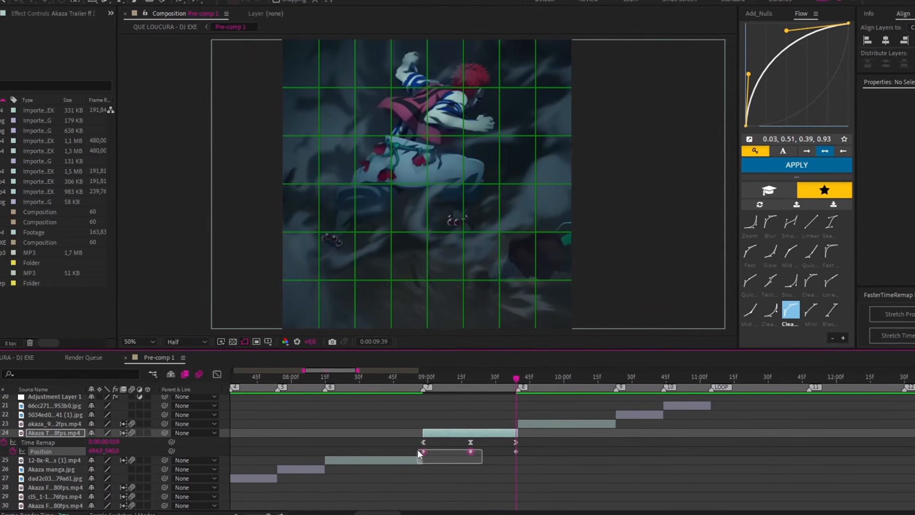
pyautogui.click(459, 469)
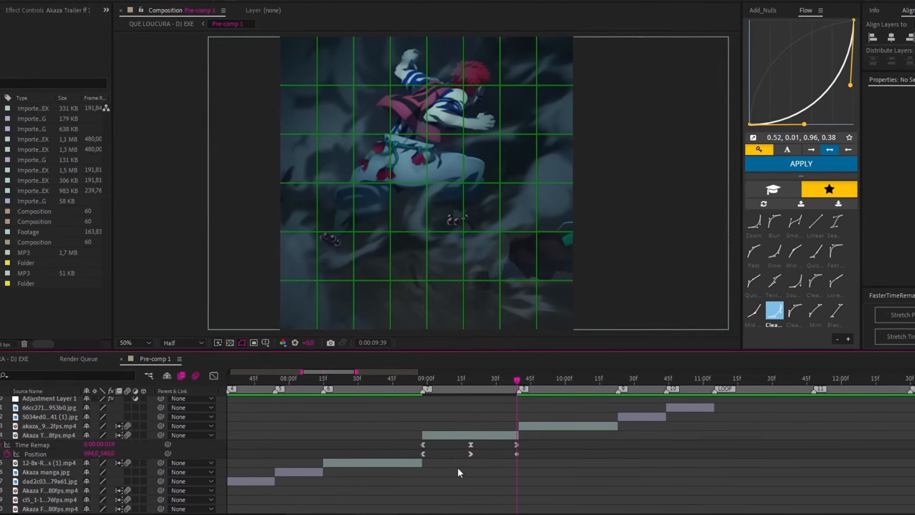
pyautogui.press('u')
# - Set the akaza_9 clip's Position to 528, 540 and scrub to 0:00:10:14 to check its framing
pyautogui.click(557, 425)
pyautogui.press('pagedown')
pyautogui.press('p')
pyautogui.moveTo(136, 413); pyautogui.dragTo(130, 414)
pyautogui.moveTo(576, 368)
pyautogui.mouseDown()
pyautogui.moveTo(493, 376)
pyautogui.moveTo(581, 371)
pyautogui.mouseUp()
pyautogui.press('p')
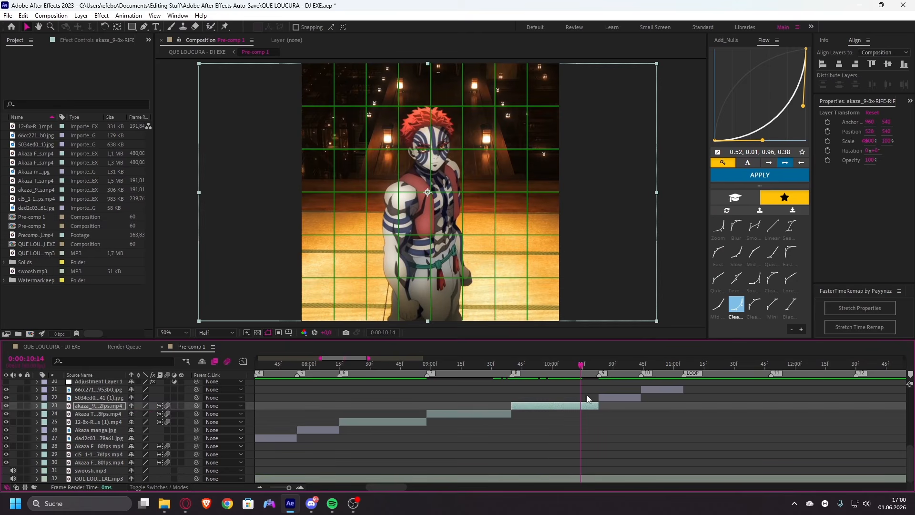
# - Set the 5034ed0 manga panel's Position to 551, 540 and check the following panel's framing at 0:00:10:51
pyautogui.click(537, 455)
pyautogui.scroll(-2, 534, 452)
pyautogui.click(578, 367)
pyautogui.click(577, 397)
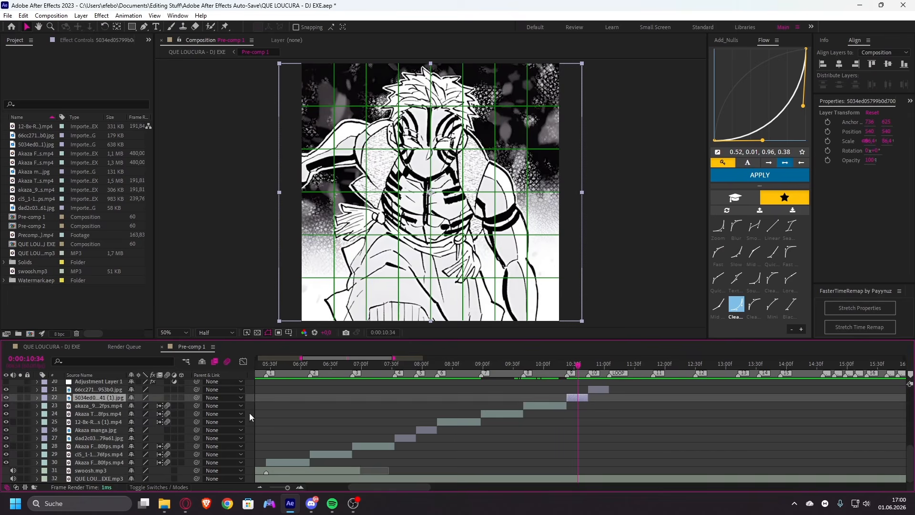
pyautogui.press('p')
pyautogui.moveTo(133, 406); pyautogui.dragTo(139, 405)
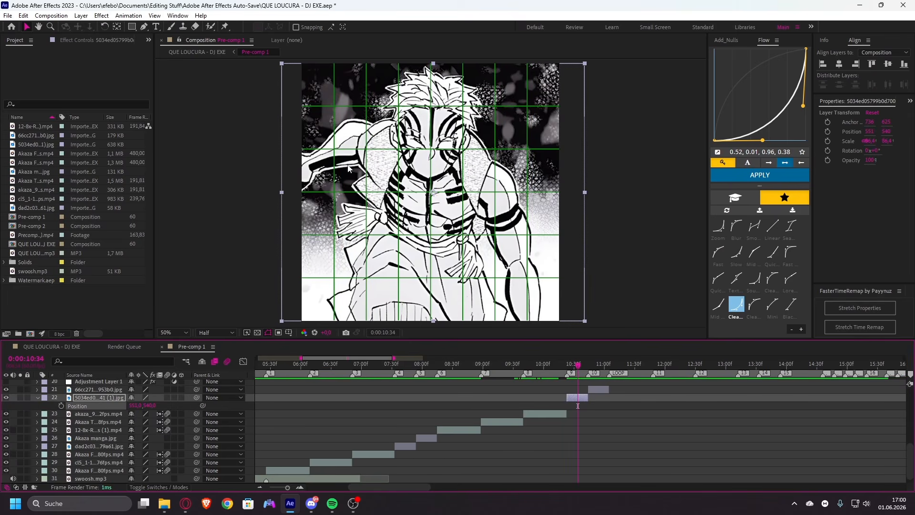
pyautogui.press('p')
pyautogui.click(594, 365)
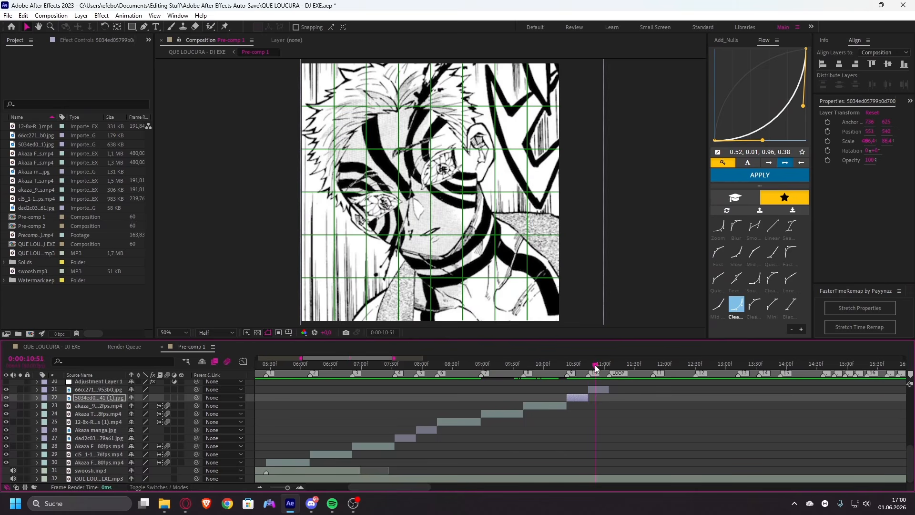
pyautogui.click(599, 420)
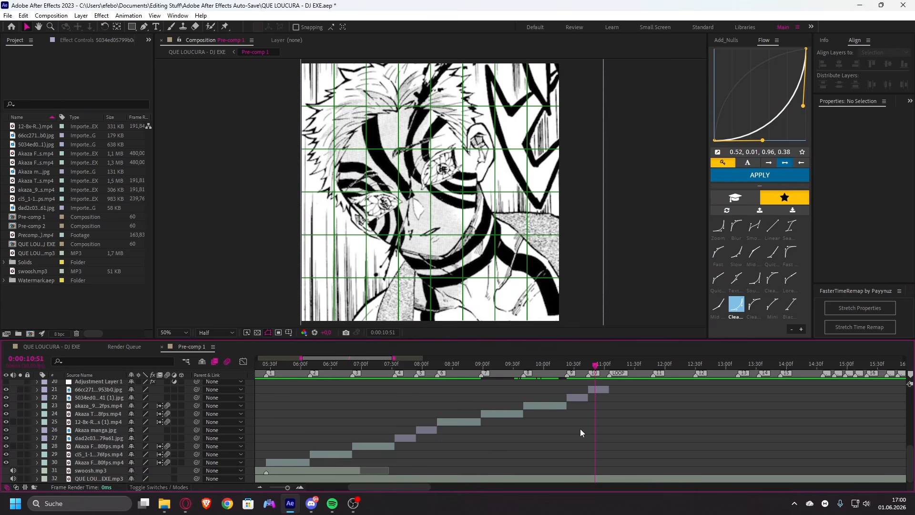
# - Review the composition settings of QUE LOUCURA - DJ EXE and return to Pre-comp 1
pyautogui.hotkey('ctrl', 'k')
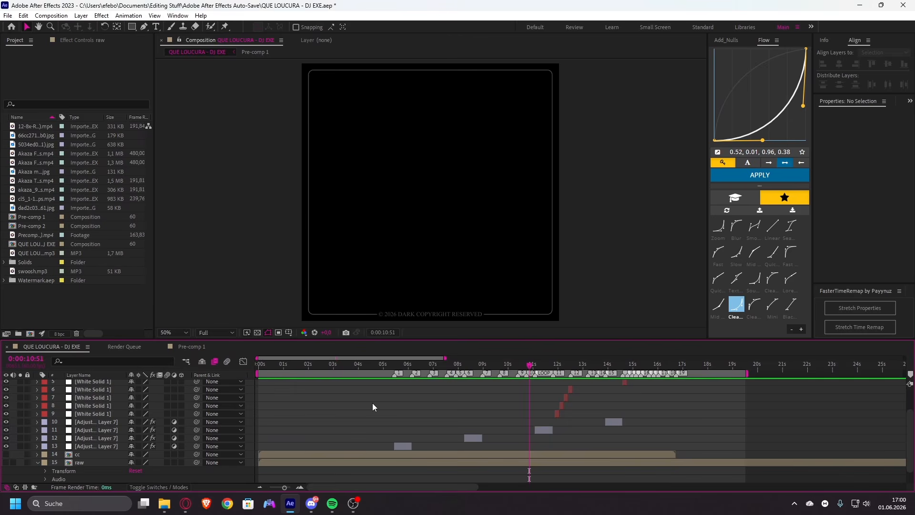
pyautogui.hotkey('ctrl', 'k')
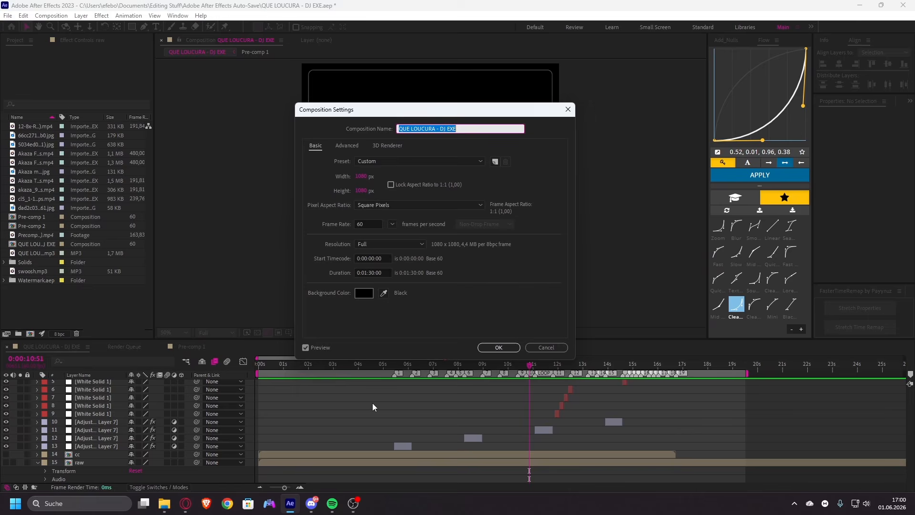
pyautogui.click(500, 347)
pyautogui.click(196, 348)
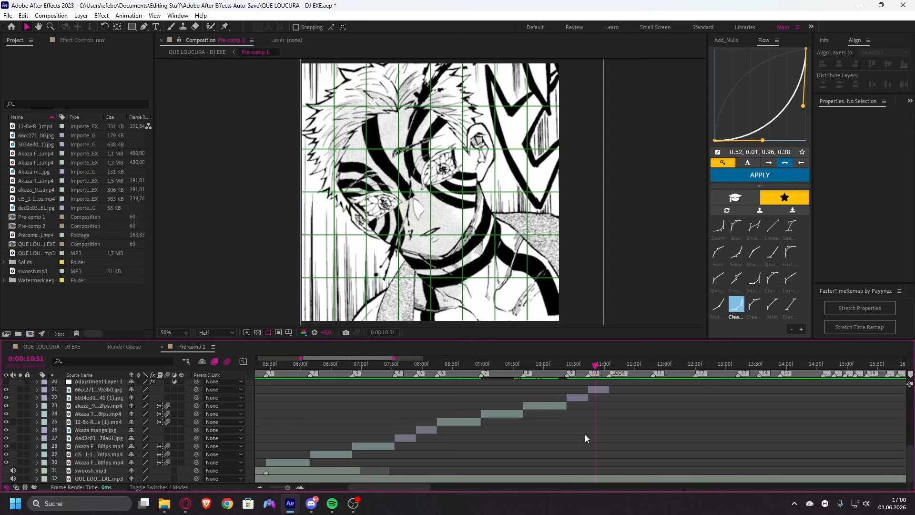
# - Save the project under the file name QUE LOUCURA - DJ EXE Akaza
pyautogui.hotkey('ctrl', 'shift', 's')
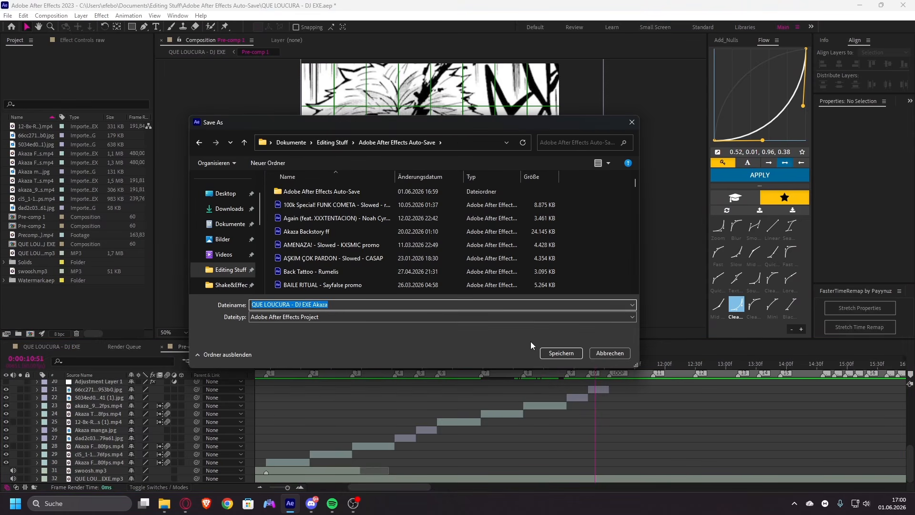
pyautogui.click(556, 353)
# - Play back Pre-comp 1 from 0:00:04:34 through all the clips and manga panels to check their framing
pyautogui.moveTo(322, 367); pyautogui.dragTo(262, 381)
pyautogui.scroll(-4, 271, 382)
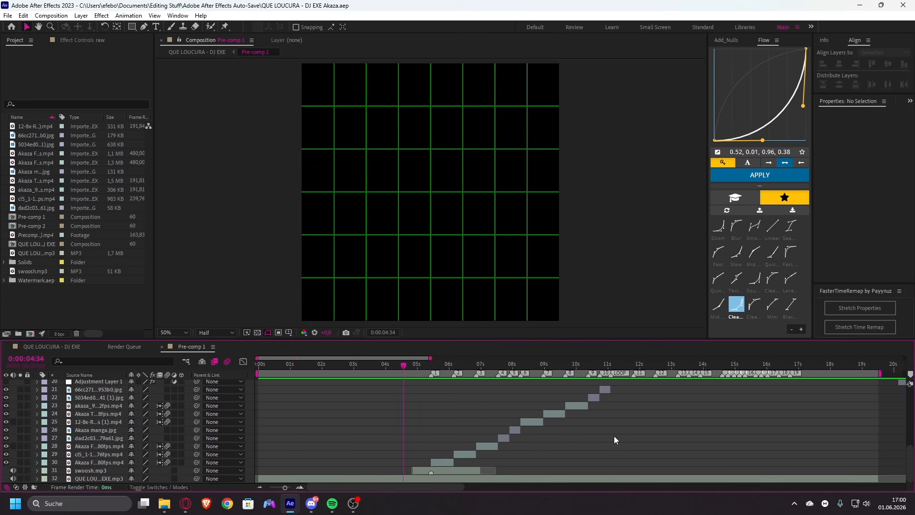
pyautogui.press('space')
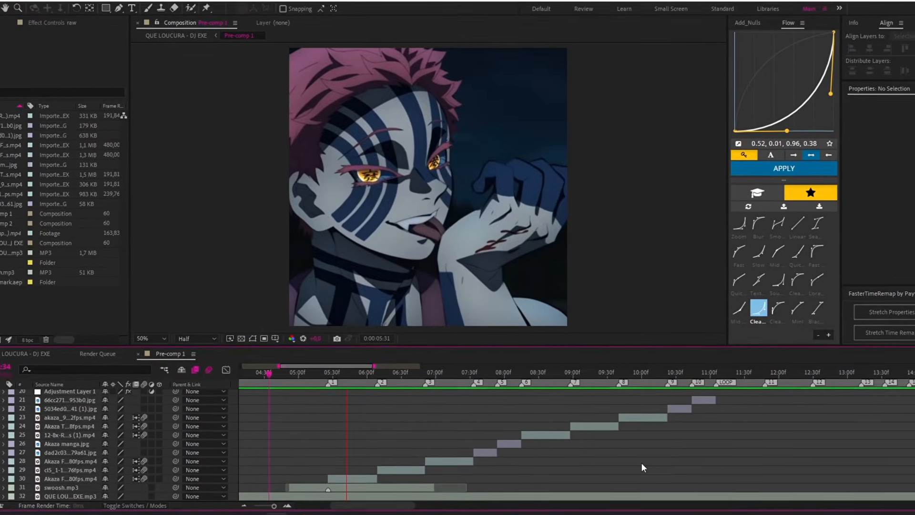
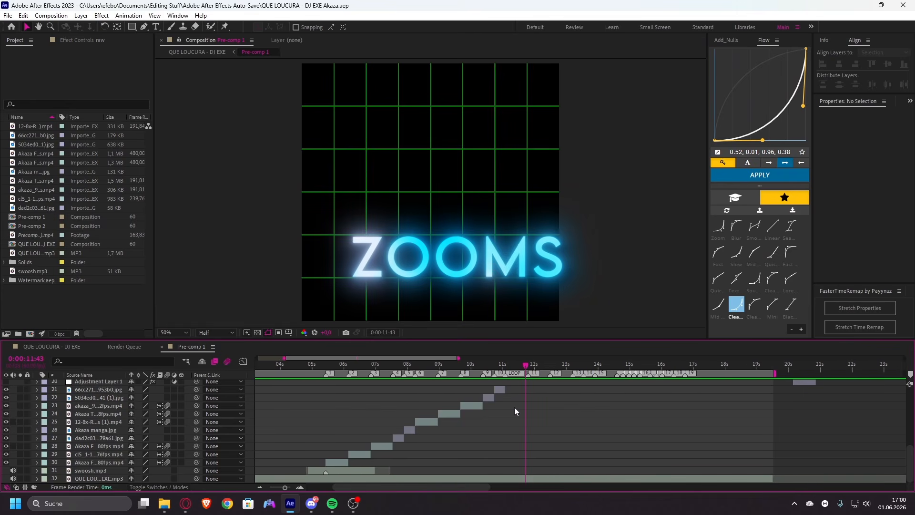
# - Move to 0:00:05:26 in Pre-comp 1 and select the first Akaza Flow clip on layer 30
pyautogui.scroll(1, 541, 430)
pyautogui.scroll(-3, 400, 429)
pyautogui.scroll(5, 399, 429)
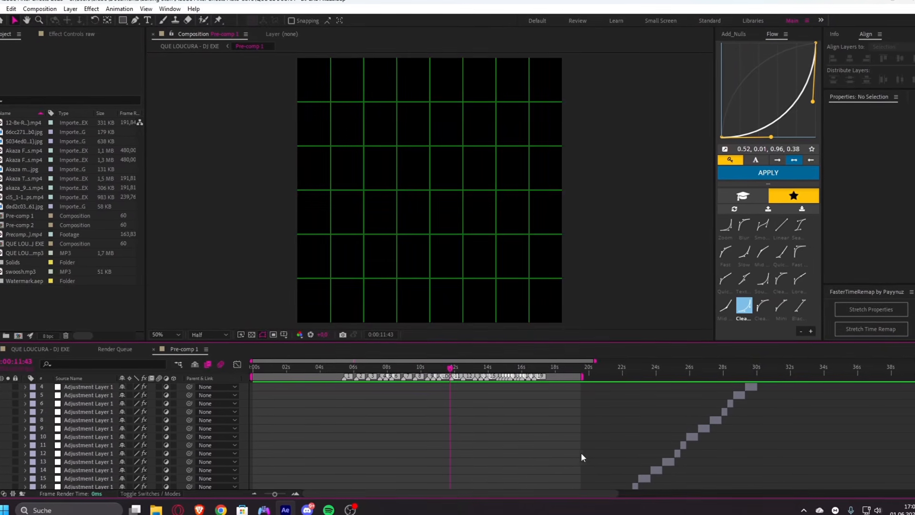
pyautogui.scroll(-6, 350, 422)
pyautogui.click(344, 370)
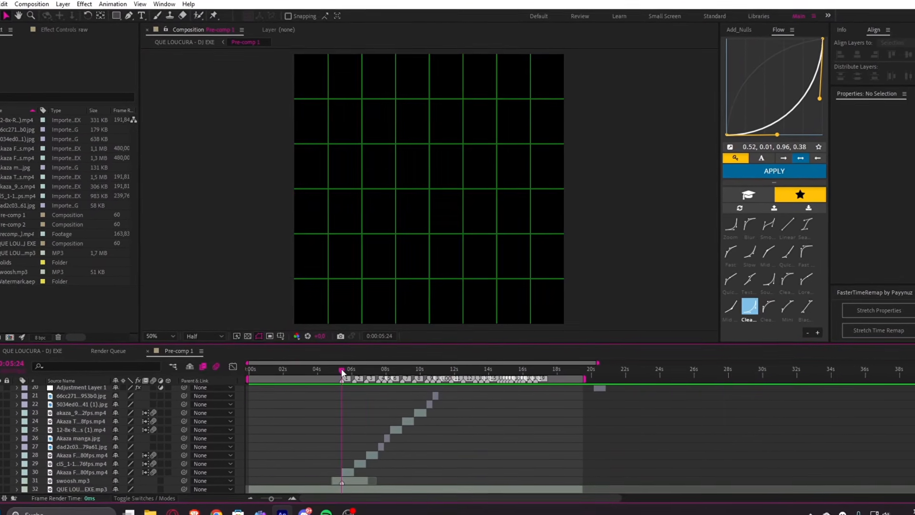
pyautogui.scroll(5, 348, 373)
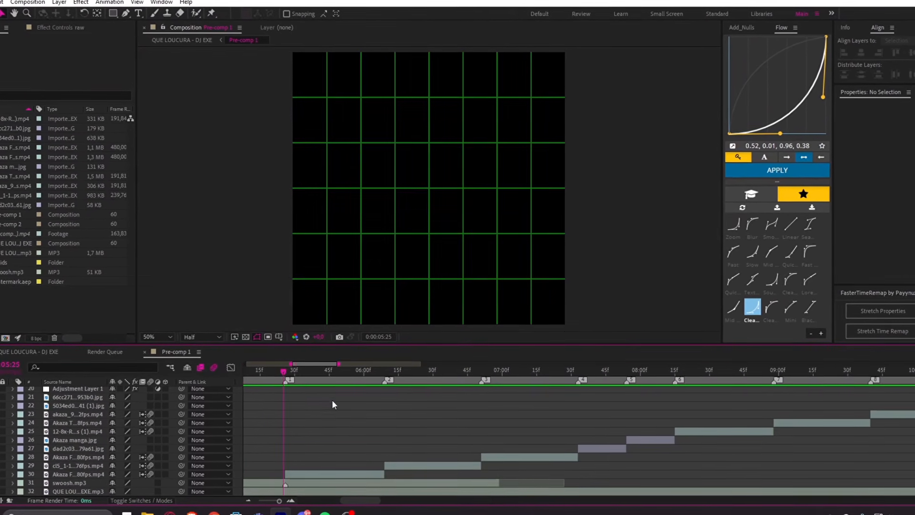
pyautogui.press('pagedown')
pyautogui.click(307, 474)
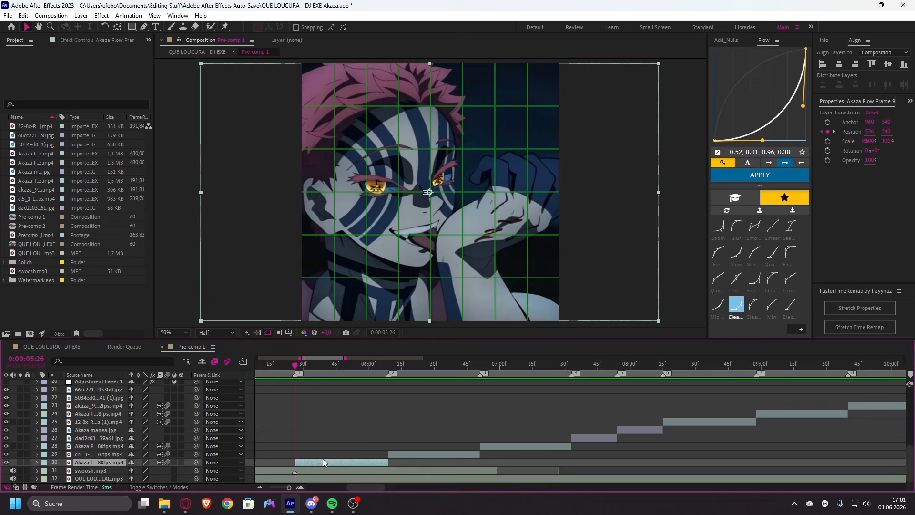
# - Create an adjustment layer directly above the clip at marker 1 and trim it to span markers 1 to 2
pyautogui.hotkey('ctrl', 'alt', 'y')
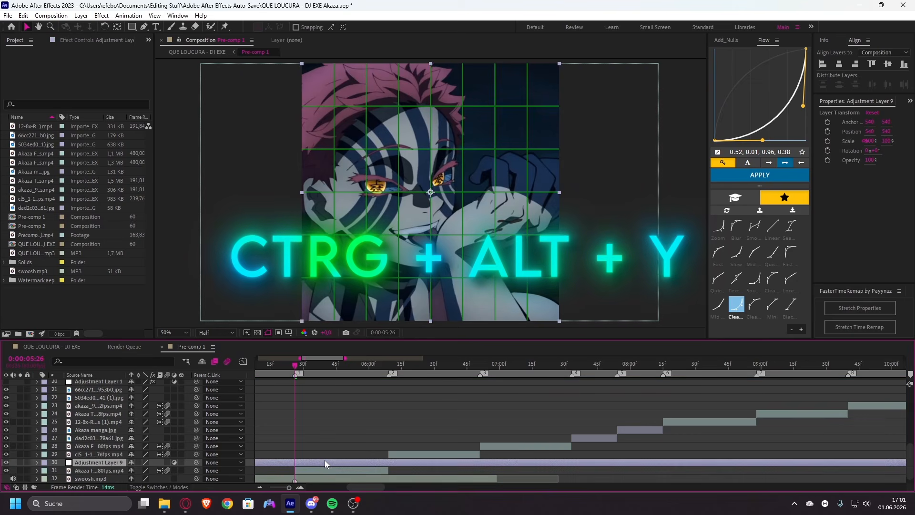
pyautogui.hotkey('alt', '[')
pyautogui.scroll(-1, 359, 427)
pyautogui.click(359, 427)
pyautogui.click(391, 367)
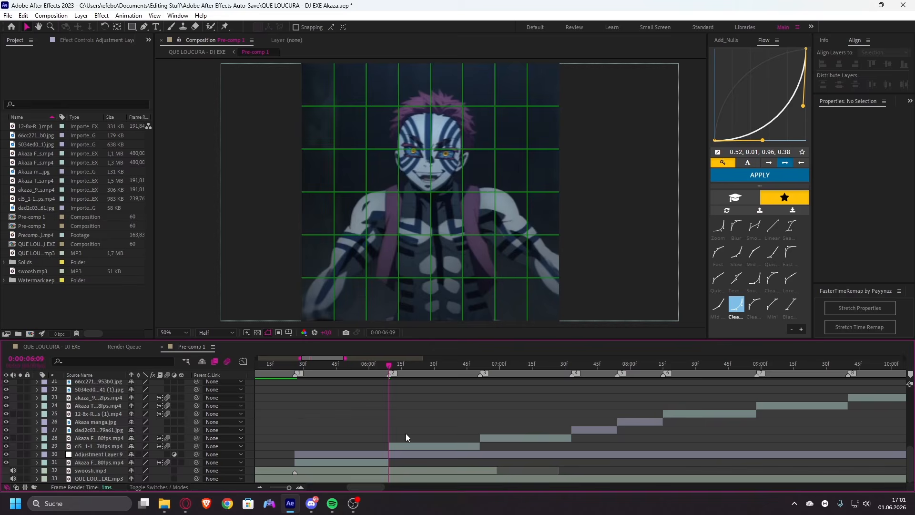
pyautogui.click(394, 450)
pyautogui.hotkey('alt', ']')
# - Apply S_BlurMoCurves to the new adjustment layer and add a Z Dist keyframe at its first frame
pyautogui.click(380, 453)
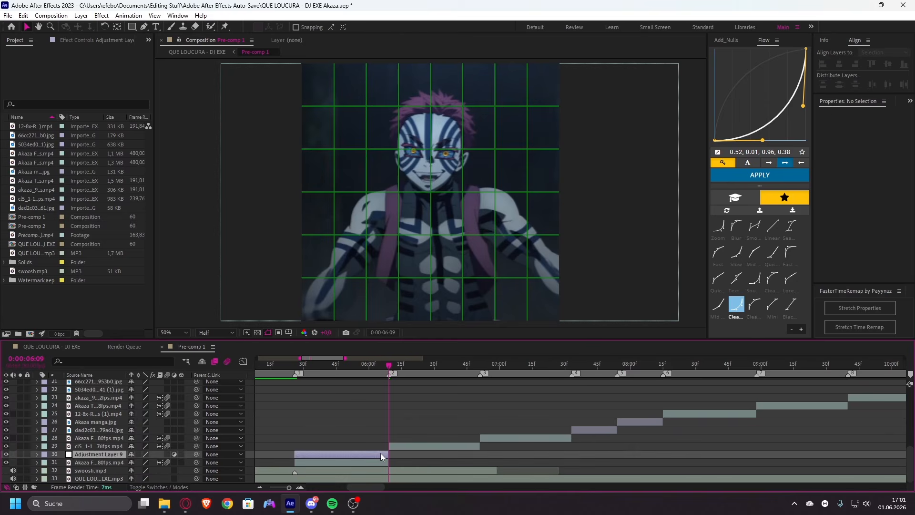
pyautogui.press('i')
pyautogui.hotkey('ctrl', 'space')
pyautogui.write('blurmo')
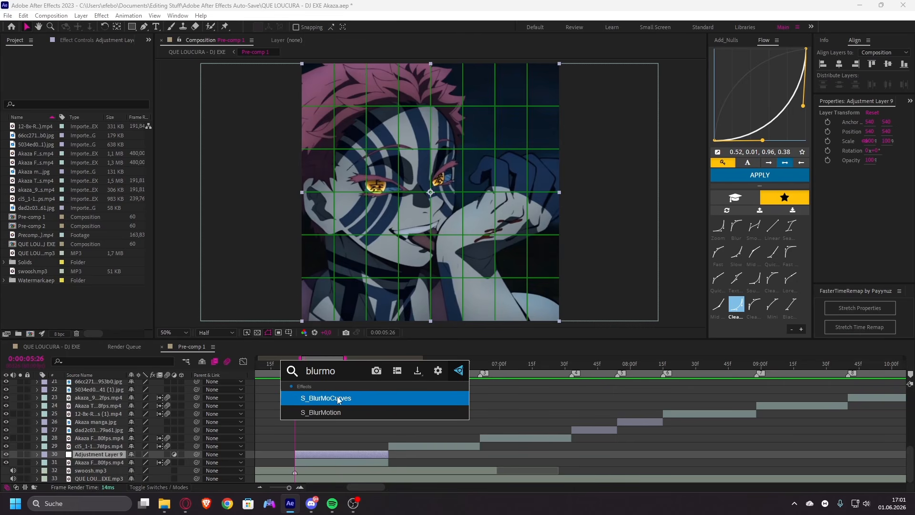
pyautogui.click(361, 397)
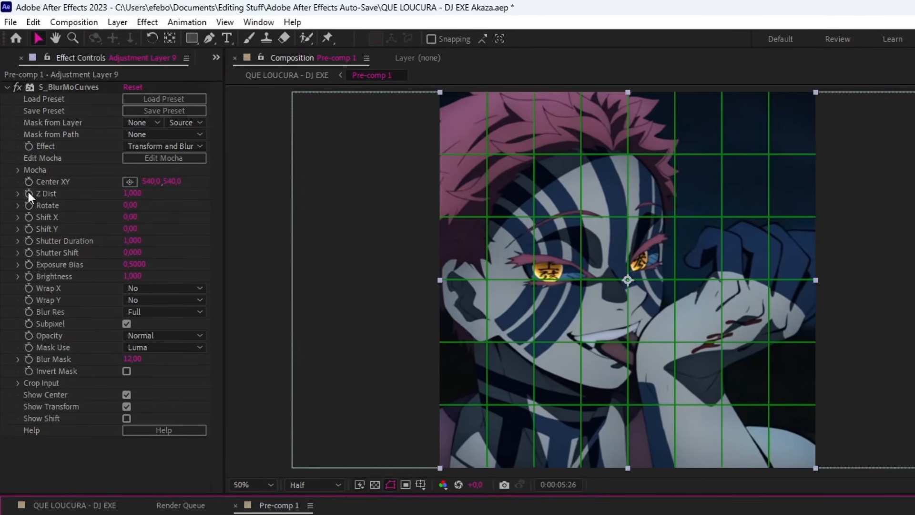
pyautogui.click(29, 194)
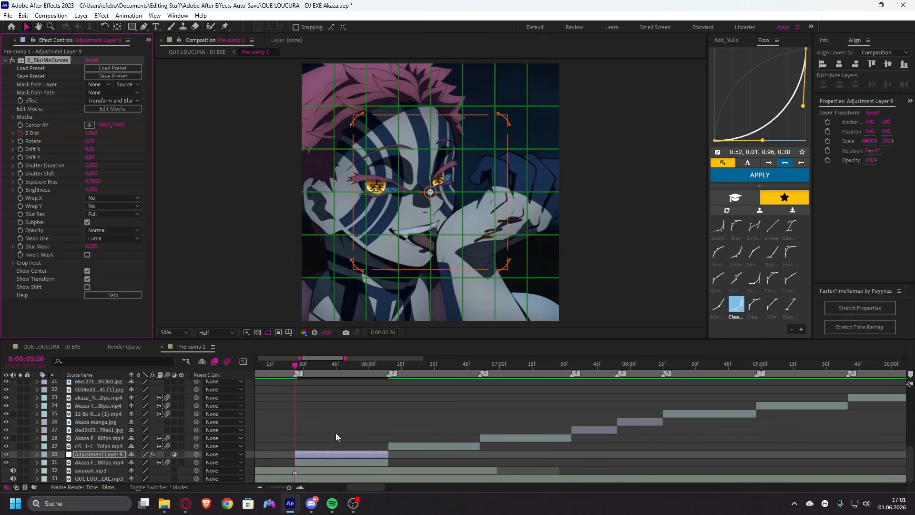
# - Reveal the layer's keyframes and set Z Dist to 0,700 at 0:00:05:47, midway through the adjustment layer
pyautogui.press('u')
pyautogui.moveTo(345, 365); pyautogui.dragTo(343, 366)
pyautogui.click(91, 133)
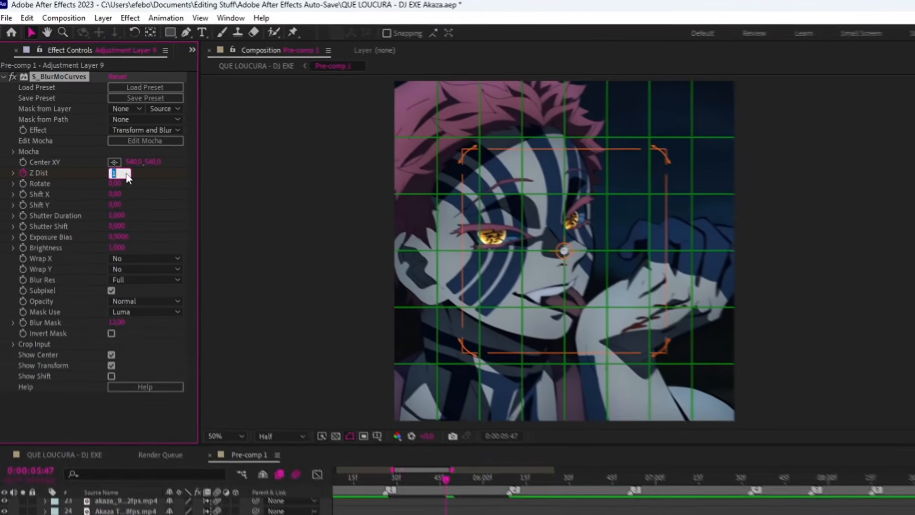
pyautogui.write('0,')
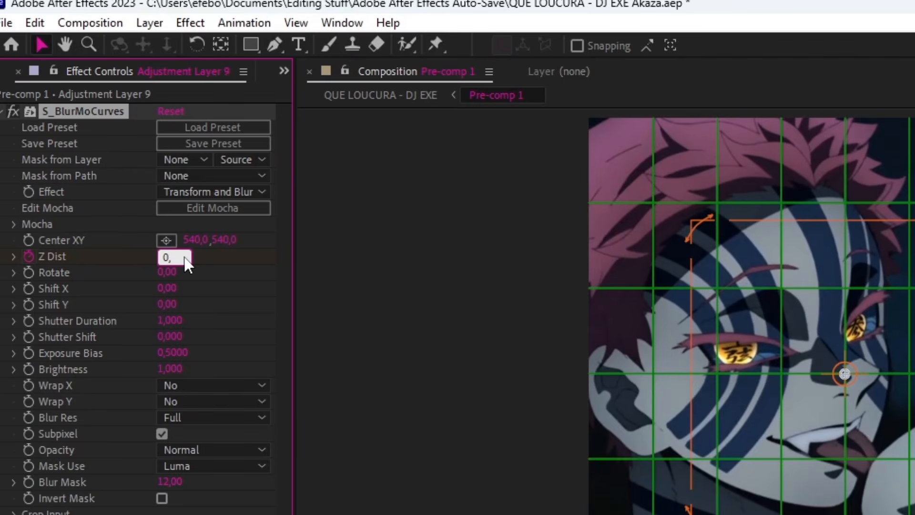
pyautogui.write('700')
pyautogui.press('Return')
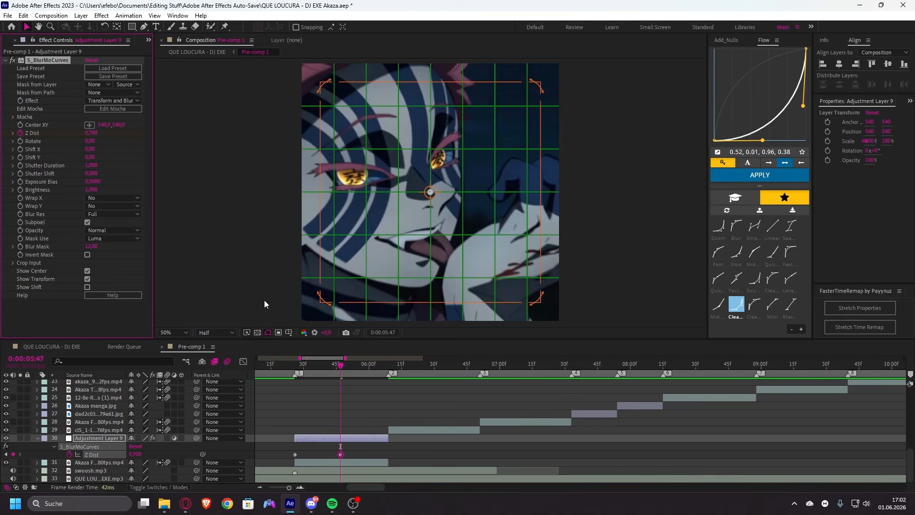
# - Copy the starting Z Dist keyframe to 0:00:06:08 at the layer's end and nudge the middle keyframe to 0:00:05:48
pyautogui.moveTo(341, 454); pyautogui.dragTo(283, 463)
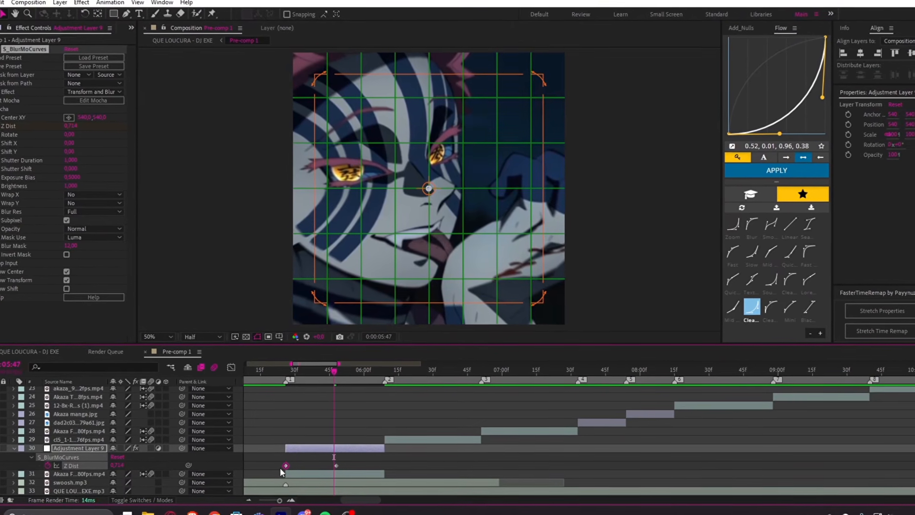
pyautogui.press('space')
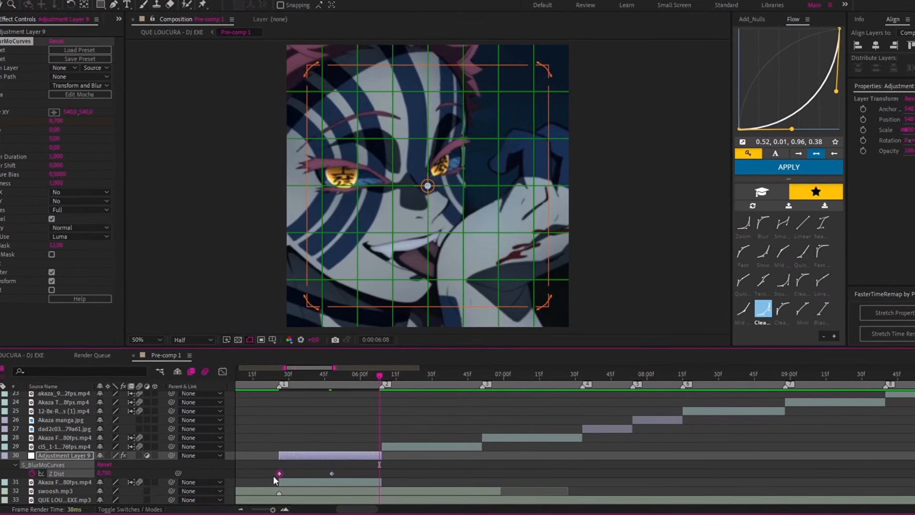
pyautogui.hotkey('ctrl', 'v')
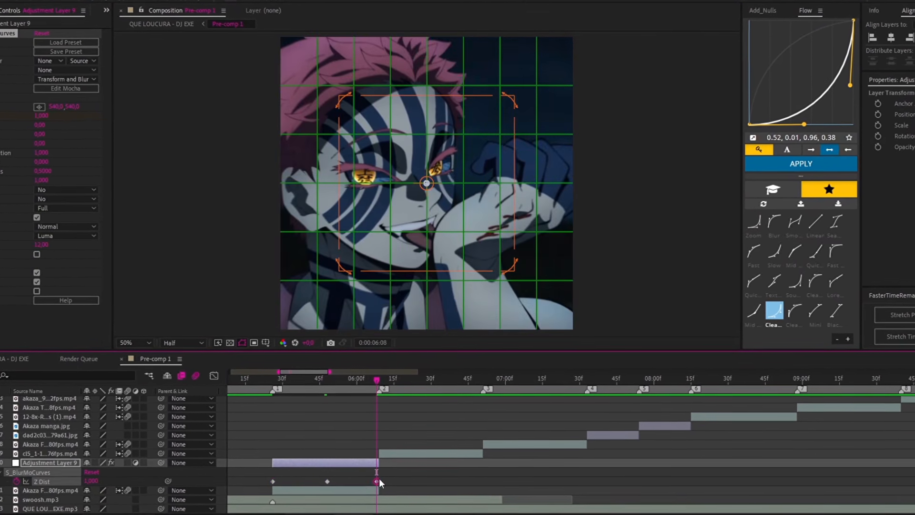
pyautogui.click(343, 454)
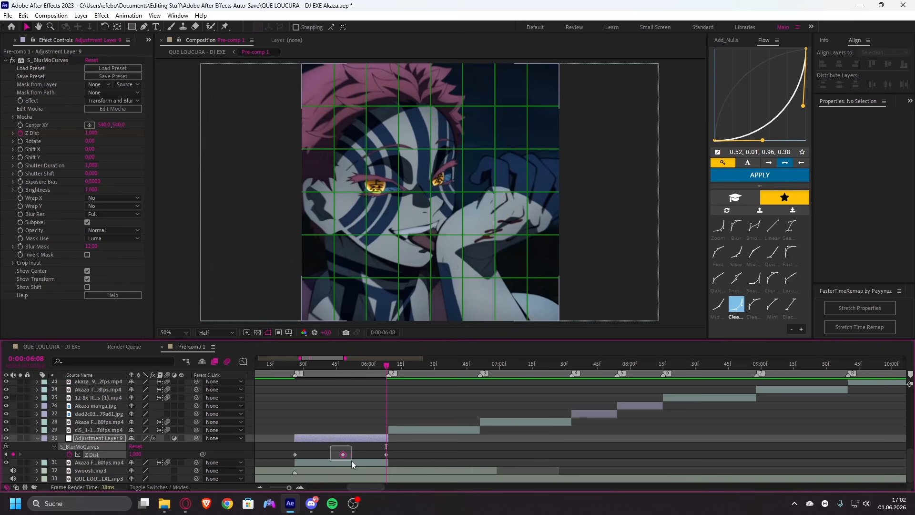
pyautogui.moveTo(374, 446); pyautogui.dragTo(388, 456)
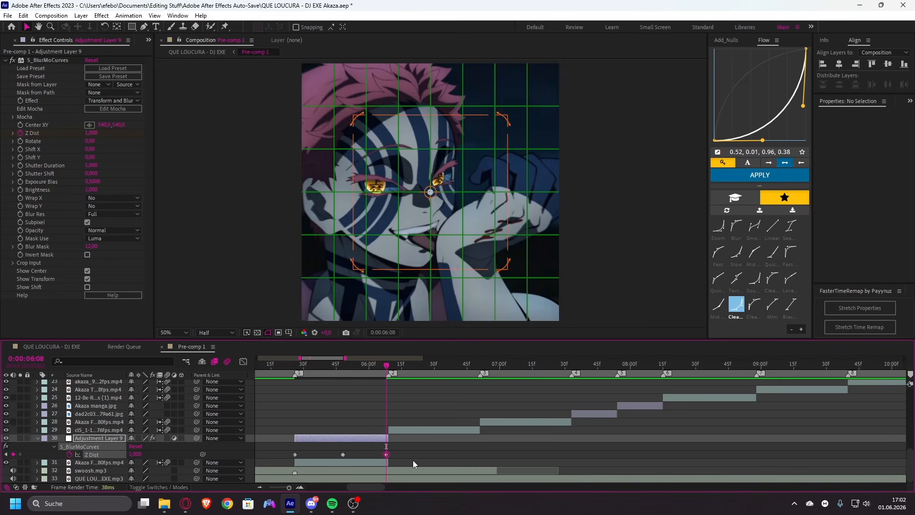
# - Apply Flow curve 0.03, 0.51, 0.39, 0.93 to the first two Z Dist keyframes and 0.52, 0.01, 0.96, 0.38 to the last two
pyautogui.moveTo(362, 411); pyautogui.dragTo(276, 464)
pyautogui.press('j')
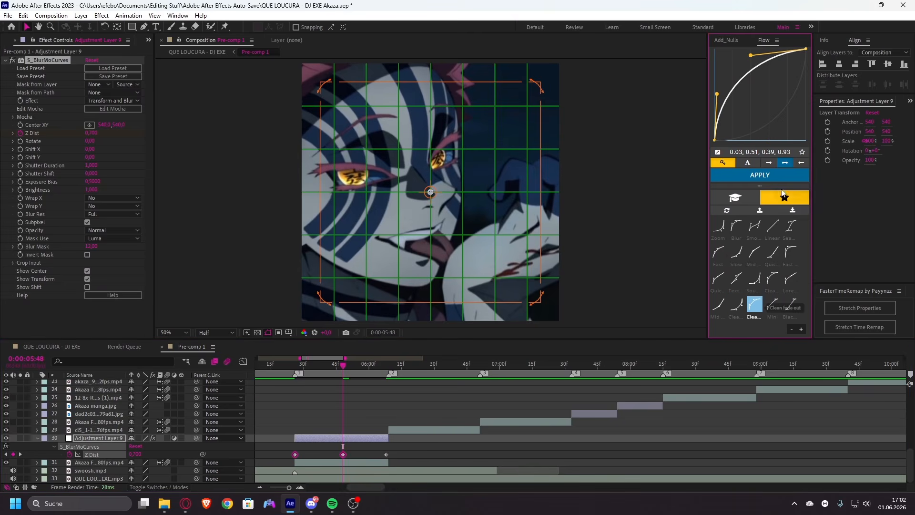
pyautogui.moveTo(336, 448); pyautogui.dragTo(393, 462)
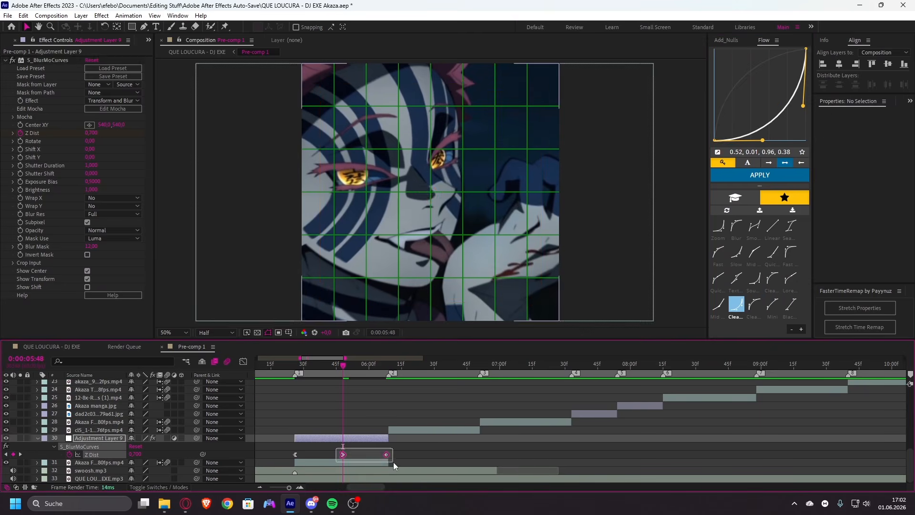
pyautogui.click(770, 182)
pyautogui.press('u')
# - Play back the timeline from just before marker 1 to review the zoom on the first clip
pyautogui.click(389, 382)
pyautogui.scroll(-1, 337, 391)
pyautogui.click(272, 364)
pyautogui.press('space')
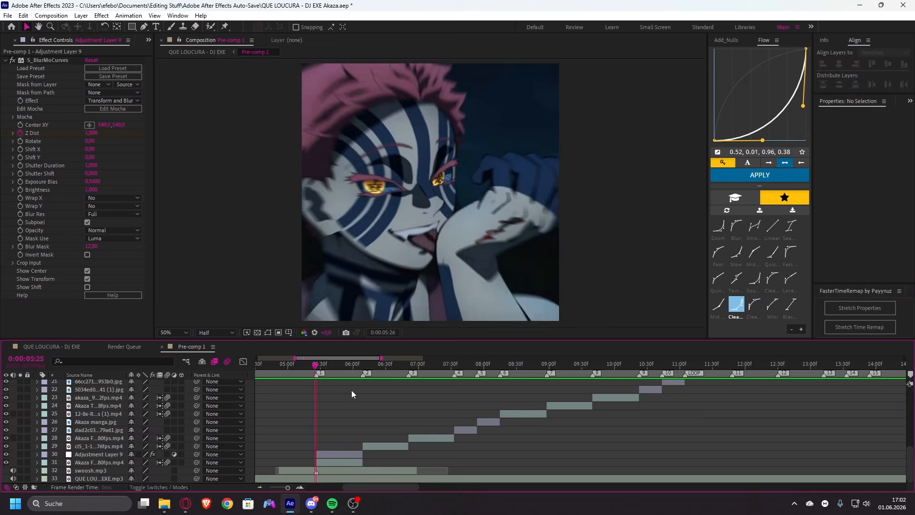
pyautogui.click(303, 364)
pyautogui.press('space')
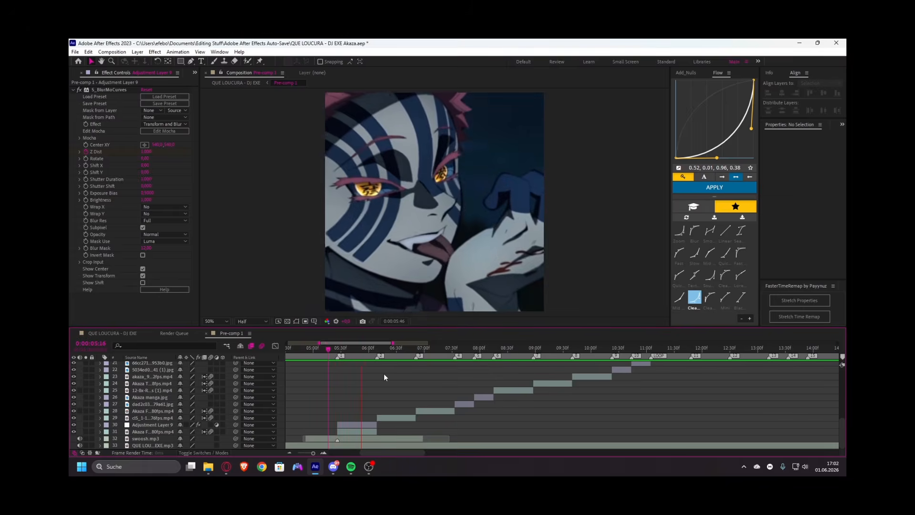
pyautogui.press('space')
# - Duplicate the adjustment layer, place the copy above the second clip starting at marker 2, and reveal its keyframes
pyautogui.scroll(2, 353, 453)
pyautogui.click(353, 453)
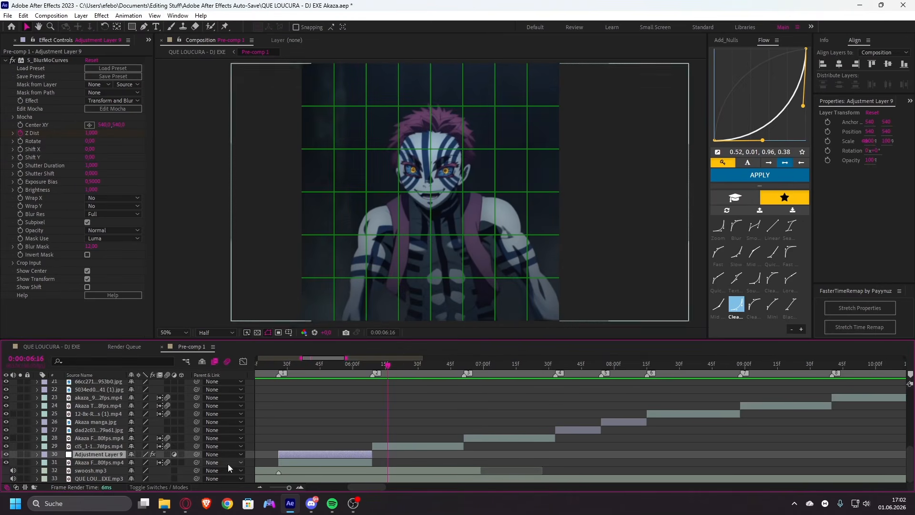
pyautogui.hotkey('ctrl', 'd')
pyautogui.moveTo(122, 457); pyautogui.dragTo(445, 448)
pyautogui.press('i')
pyautogui.press('u')
pyautogui.scroll(-1, 443, 464)
# - Set the current time to 0:00:06:09 and delete the last Z Dist keyframe of the duplicated adjustment layer
pyautogui.moveTo(373, 366); pyautogui.dragTo(393, 403)
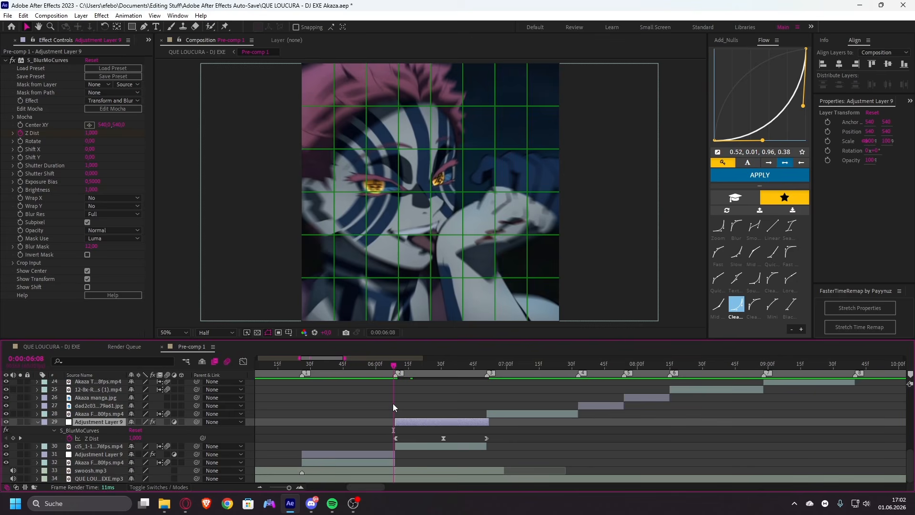
pyautogui.moveTo(394, 365); pyautogui.dragTo(393, 389)
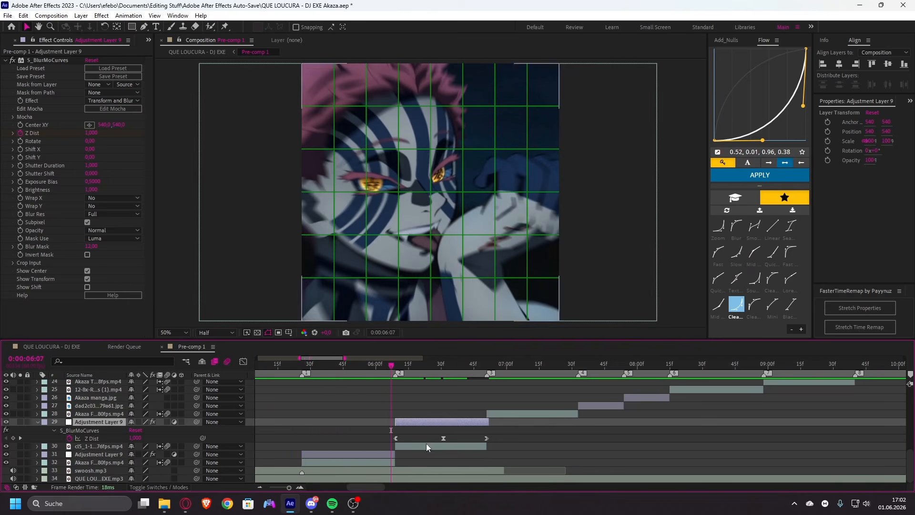
pyautogui.press('pagedown')
pyautogui.press('pagedown')
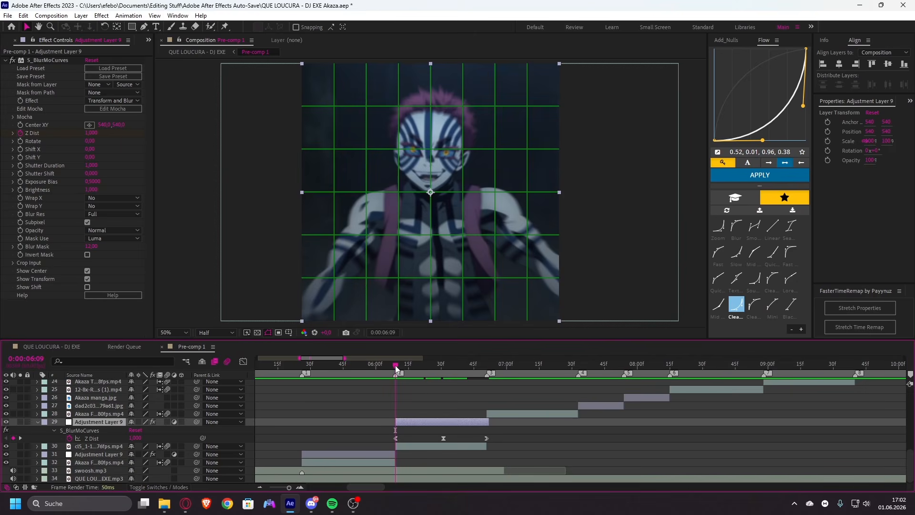
pyautogui.moveTo(396, 368); pyautogui.dragTo(395, 401)
pyautogui.scroll(1, 470, 430)
pyautogui.scroll(-1, 506, 439)
pyautogui.click(506, 439)
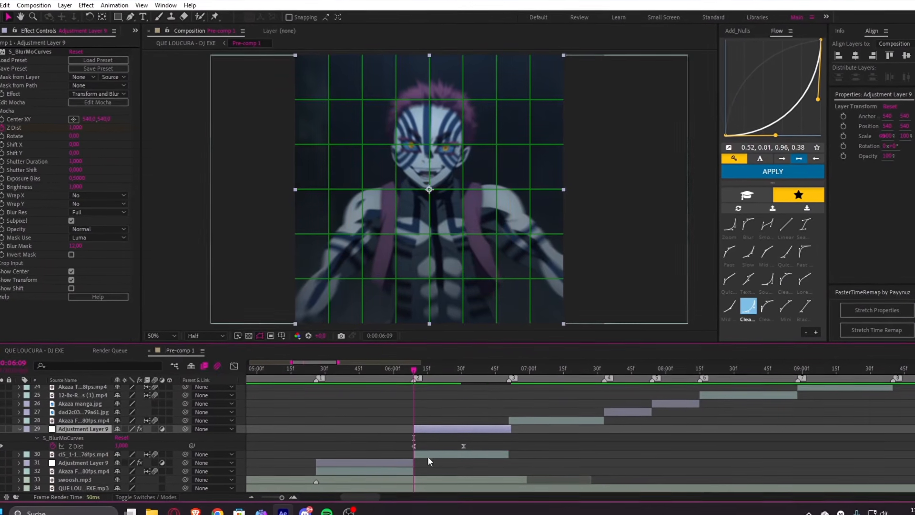
# - Rearrange the copy's remaining Z Dist keyframes so 0,700 falls at 0:00:06:09 and 1,000 at 0:00:06:31
pyautogui.press('=')
pyautogui.moveTo(342, 445); pyautogui.dragTo(506, 460)
pyautogui.click(418, 444)
pyautogui.moveTo(378, 450); pyautogui.dragTo(405, 448)
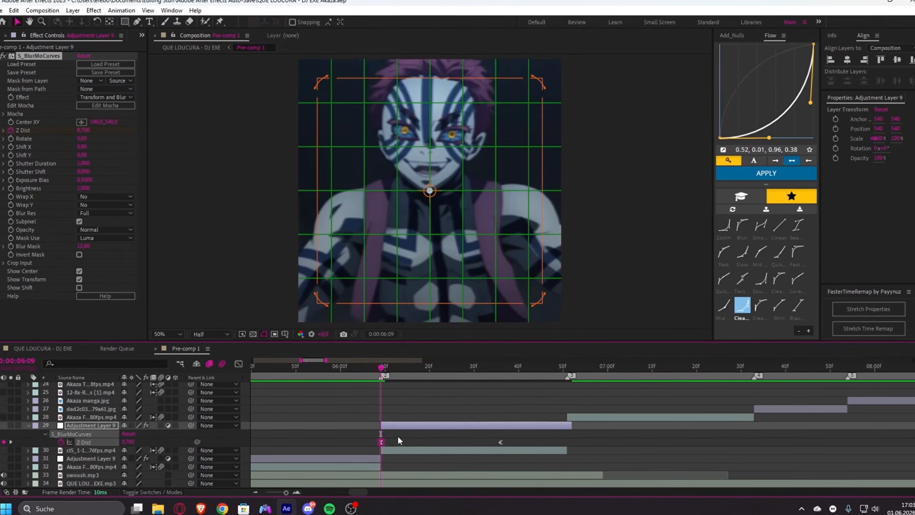
pyautogui.moveTo(500, 441); pyautogui.dragTo(480, 447)
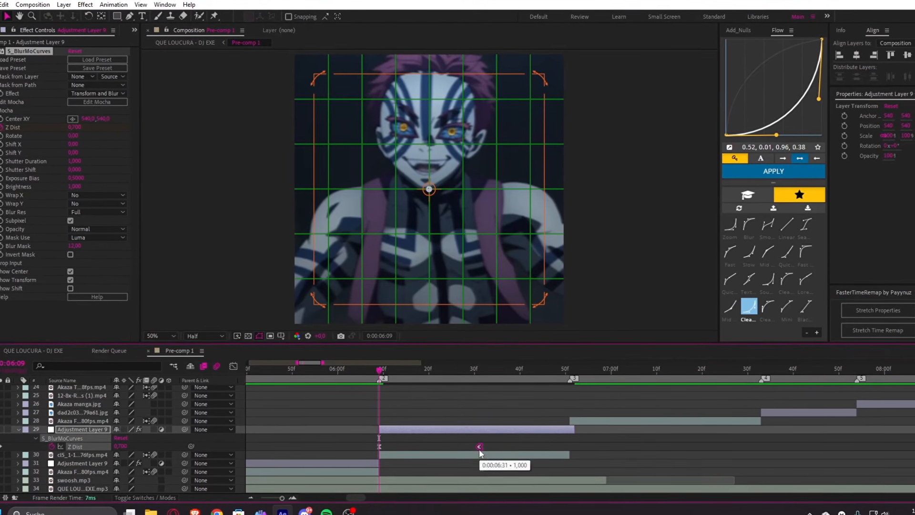
# - Trim the duplicated adjustment layer to the second clip's end and copy its first Z Dist keyframe to 0:00:06:50
pyautogui.moveTo(574, 428); pyautogui.dragTo(568, 429)
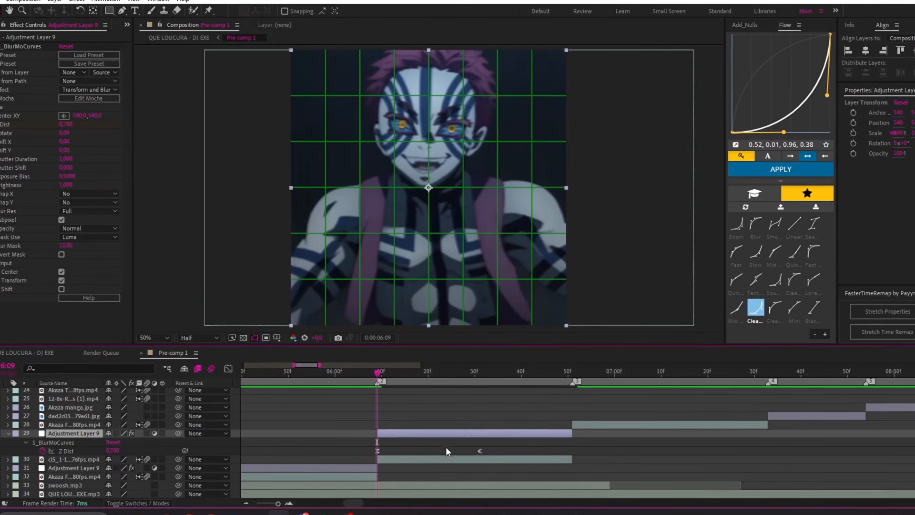
pyautogui.moveTo(395, 444); pyautogui.dragTo(365, 458)
pyautogui.press('o')
pyautogui.hotkey('ctrl', 'v')
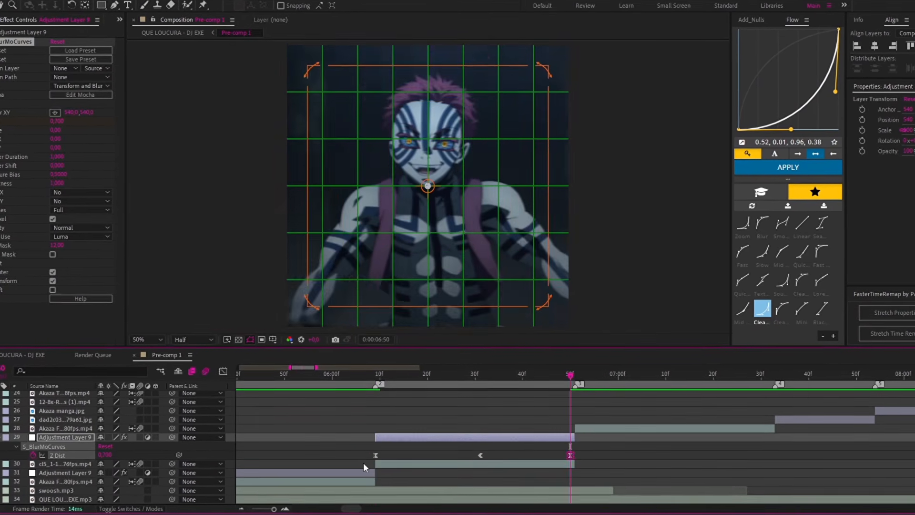
# - Apply the Clean fade out curve (0.03, 0.51, 0.39, 0.93) to the second adjustment layer's selected Z Dist keyframes and collapse its properties
pyautogui.scroll(-1, 485, 460)
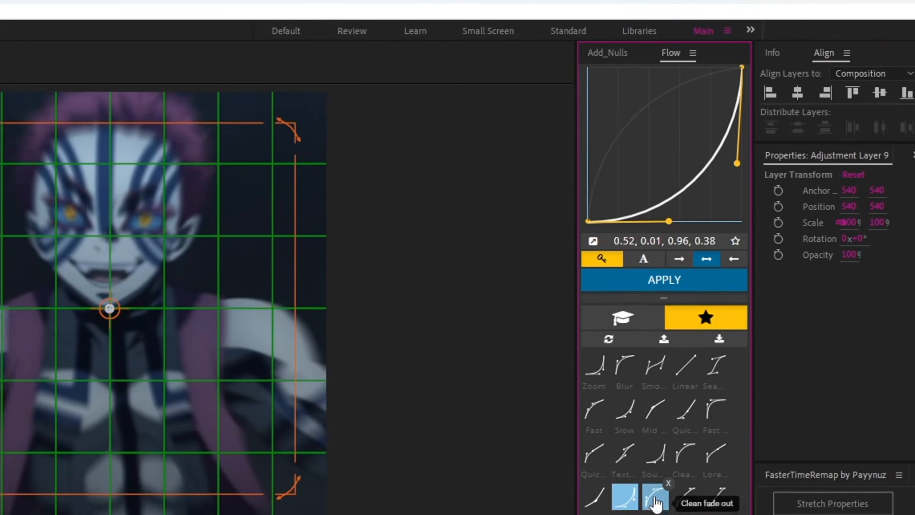
pyautogui.click(671, 465)
pyautogui.click(639, 315)
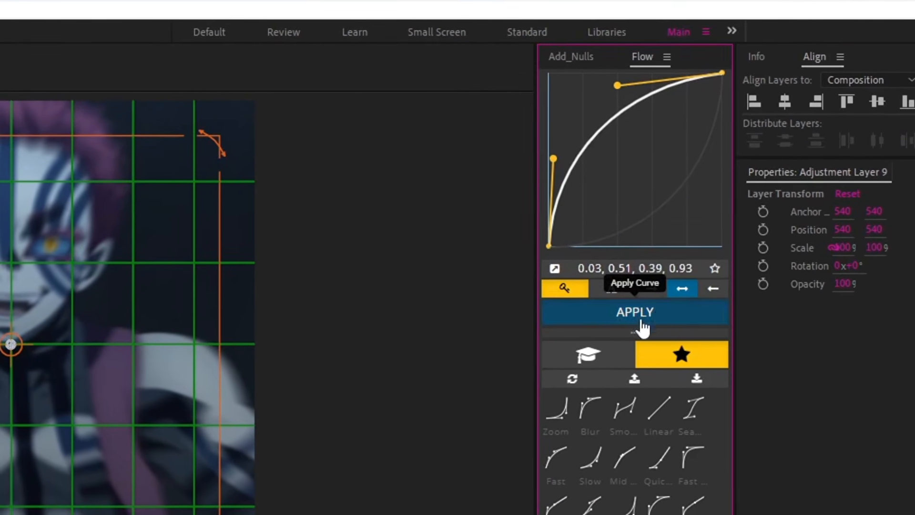
pyautogui.press('u')
pyautogui.click(445, 409)
pyautogui.scroll(-2, 446, 409)
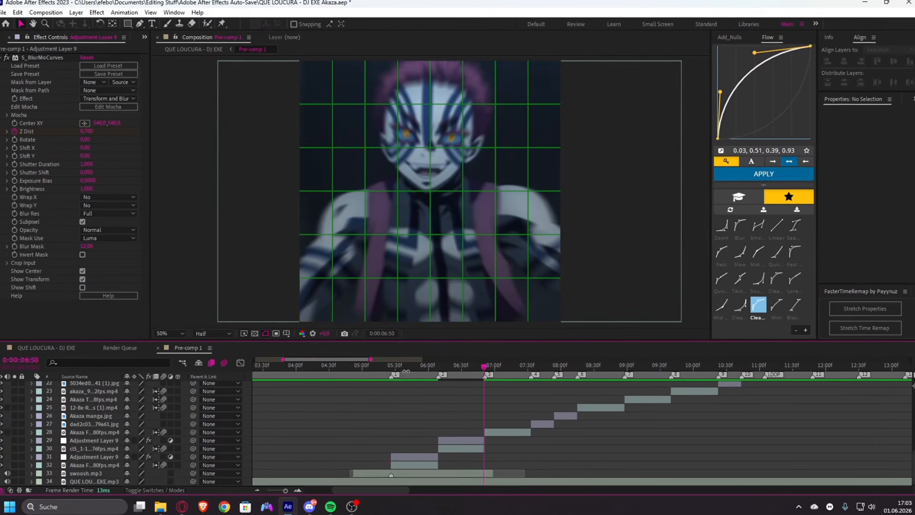
pyautogui.moveTo(406, 371); pyautogui.dragTo(437, 381)
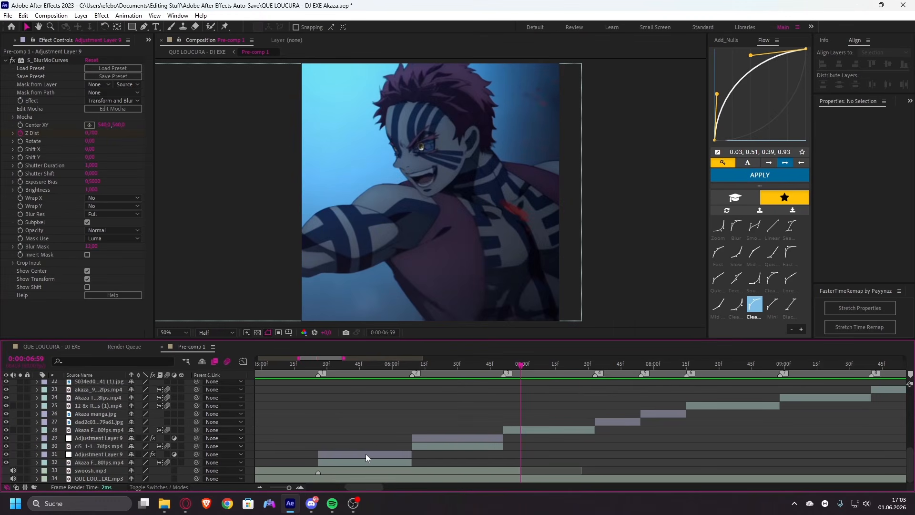
# - Duplicate the first clip's adjustment layer and position the copy above the third clip, spanning markers 3 to 4
pyautogui.click(348, 453)
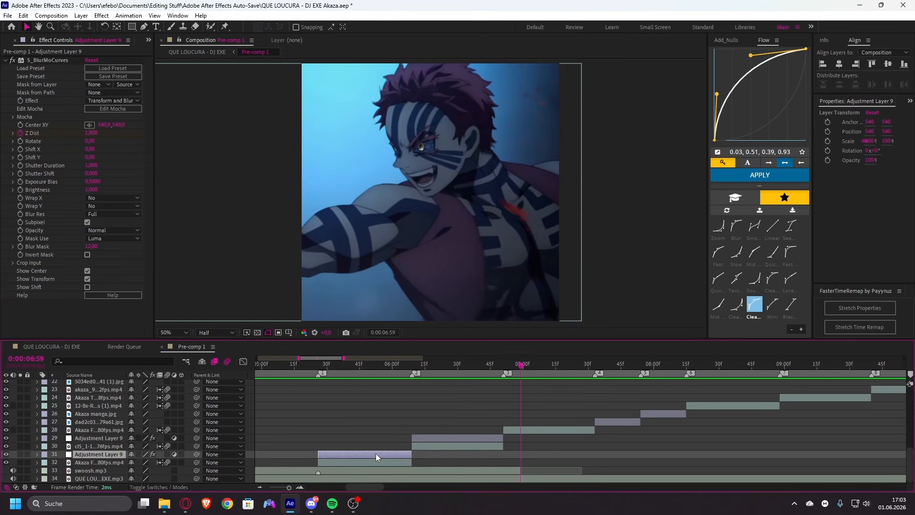
pyautogui.moveTo(147, 456); pyautogui.dragTo(147, 428)
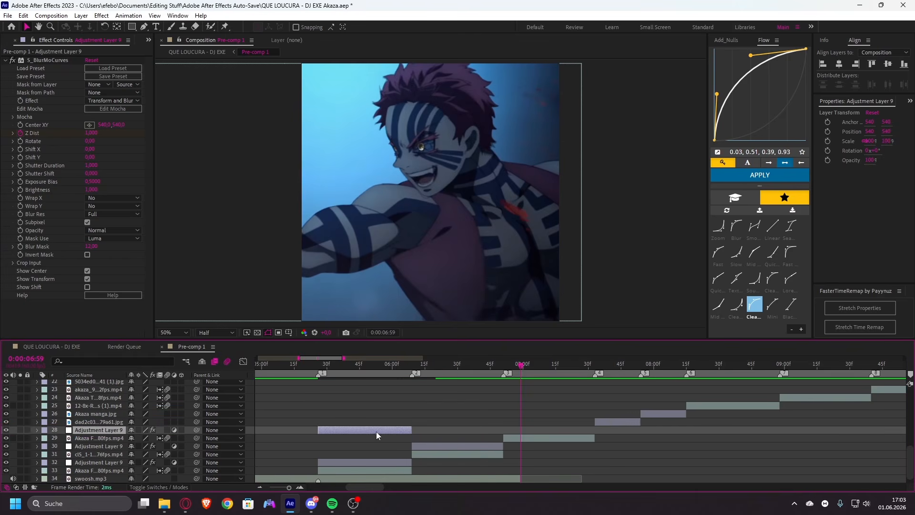
pyautogui.moveTo(376, 432); pyautogui.dragTo(564, 442)
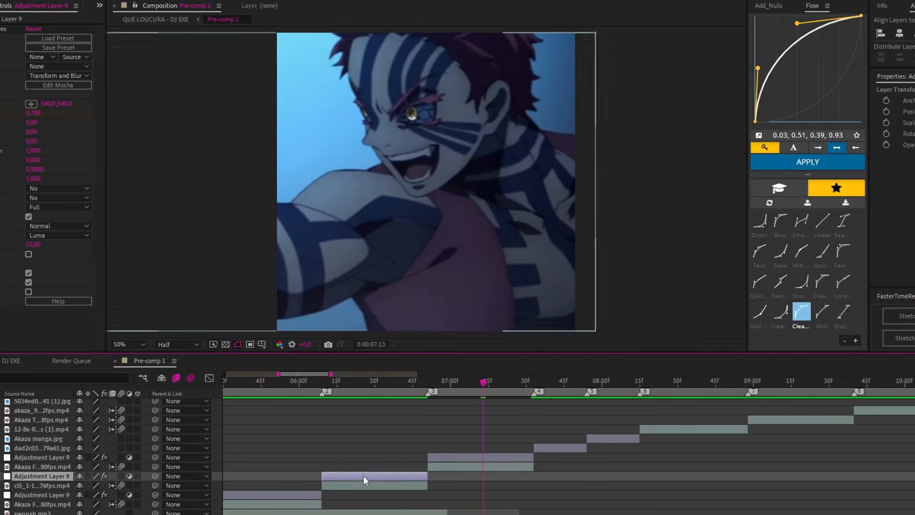
# - Duplicate the second clip's adjustment layer and position the copy above dad2c03...79a61.jpg, starting at marker 4
pyautogui.click(364, 475)
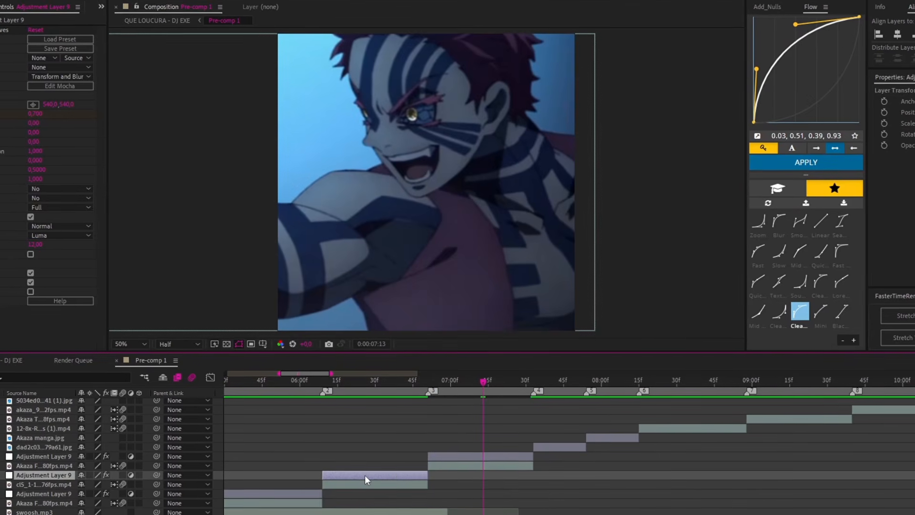
pyautogui.hotkey('ctrl', 'd')
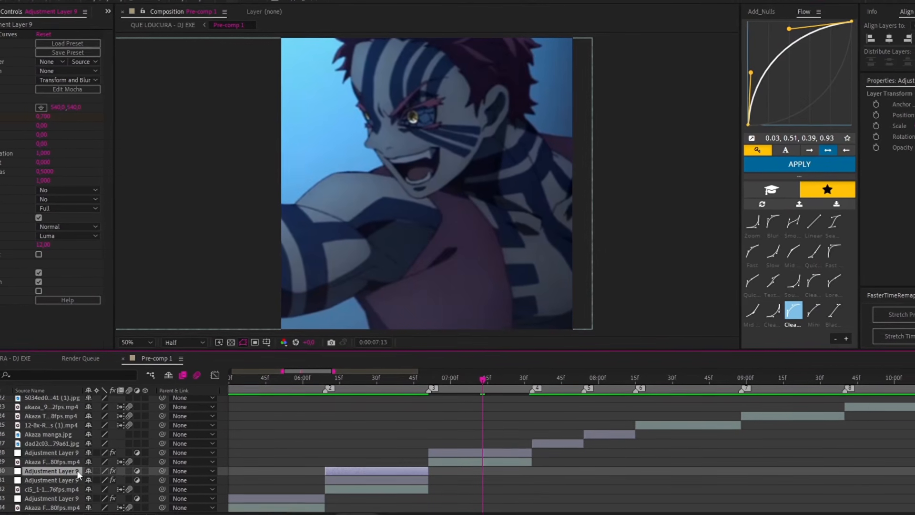
pyautogui.moveTo(76, 469); pyautogui.dragTo(110, 447)
pyautogui.moveTo(393, 443); pyautogui.dragTo(596, 444)
pyautogui.scroll(2, 605, 446)
pyautogui.scroll(-1, 267, 380)
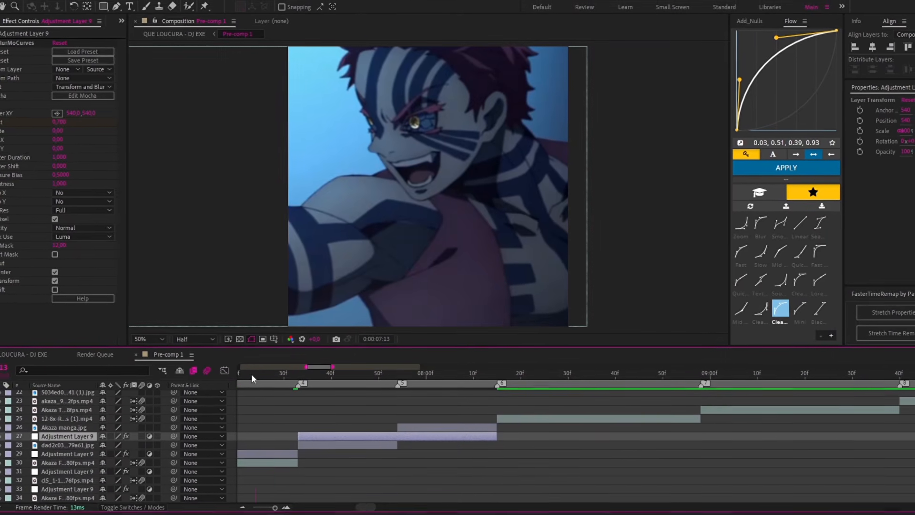
# - Split the duplicated adjustment layer at 0:00:07:54 on marker 5 and delete the part after it
pyautogui.moveTo(253, 378); pyautogui.dragTo(278, 376)
pyautogui.click(271, 450)
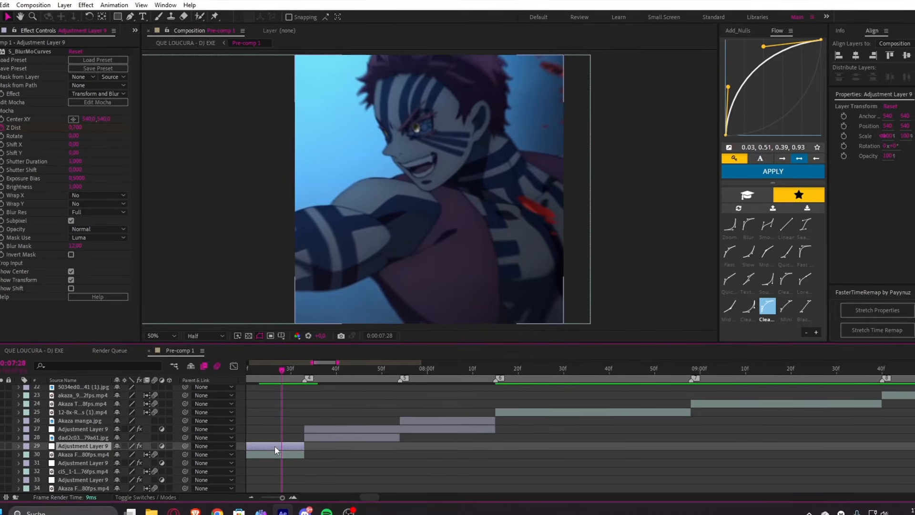
pyautogui.click(356, 453)
pyautogui.moveTo(286, 367); pyautogui.dragTo(309, 369)
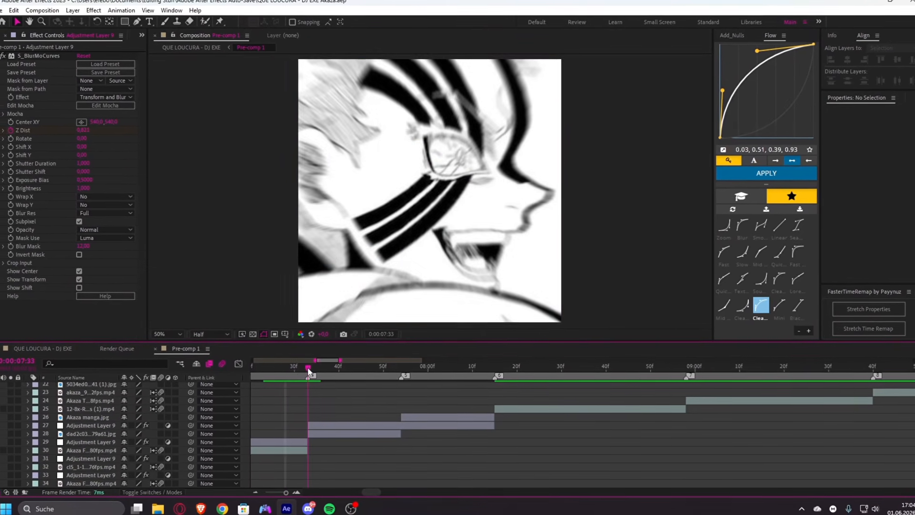
pyautogui.click(400, 379)
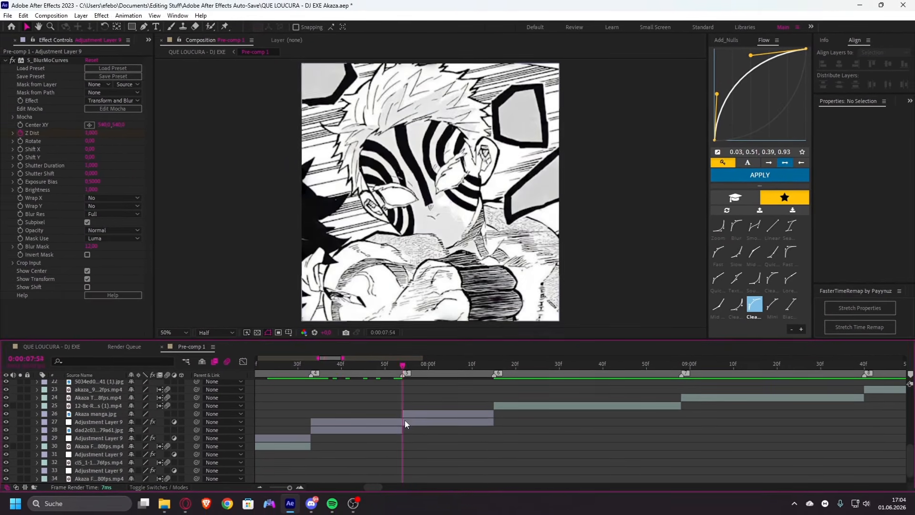
pyautogui.click(410, 422)
pyautogui.hotkey('ctrl', 'shift', 'd')
pyautogui.press('Delete')
pyautogui.click(394, 423)
# - Delete the trimmed adjustment layer's last Z Dist keyframe and move the second one to 0:00:07:53
pyautogui.press('pageup')
pyautogui.press('u')
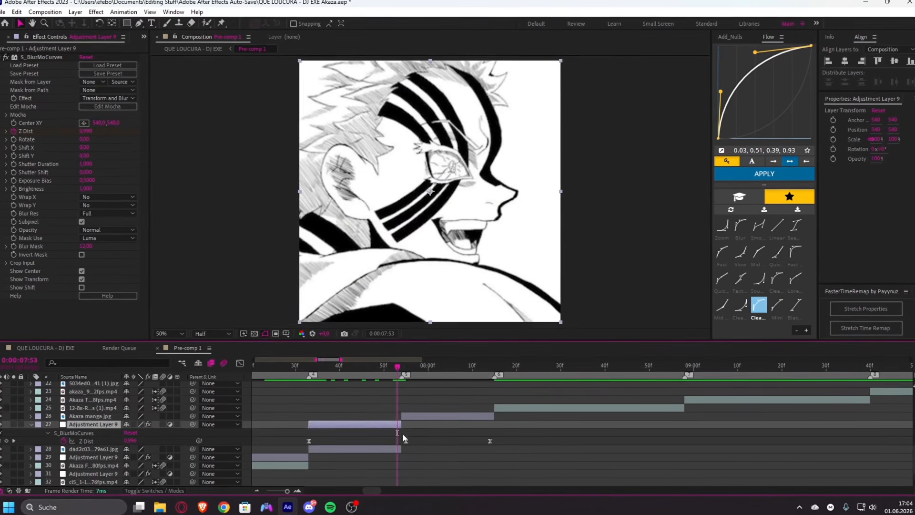
pyautogui.moveTo(369, 491); pyautogui.dragTo(367, 491)
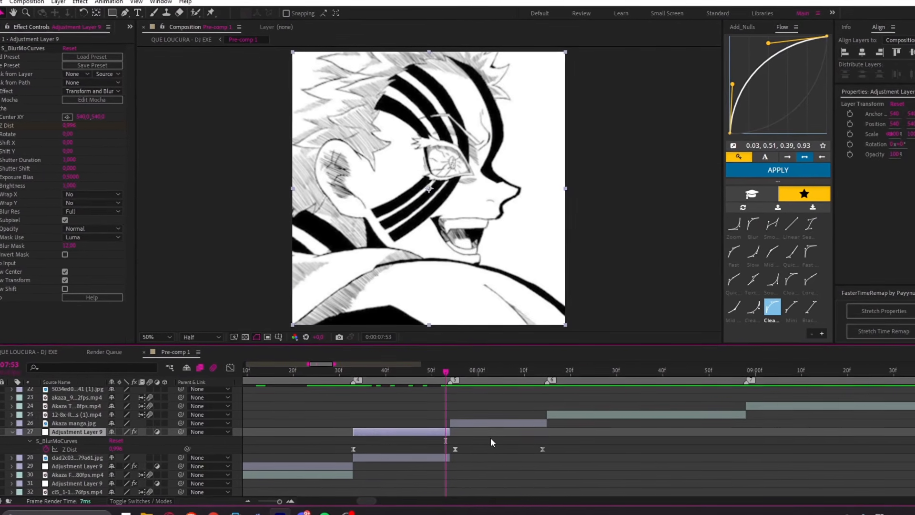
pyautogui.scroll(-3, 491, 438)
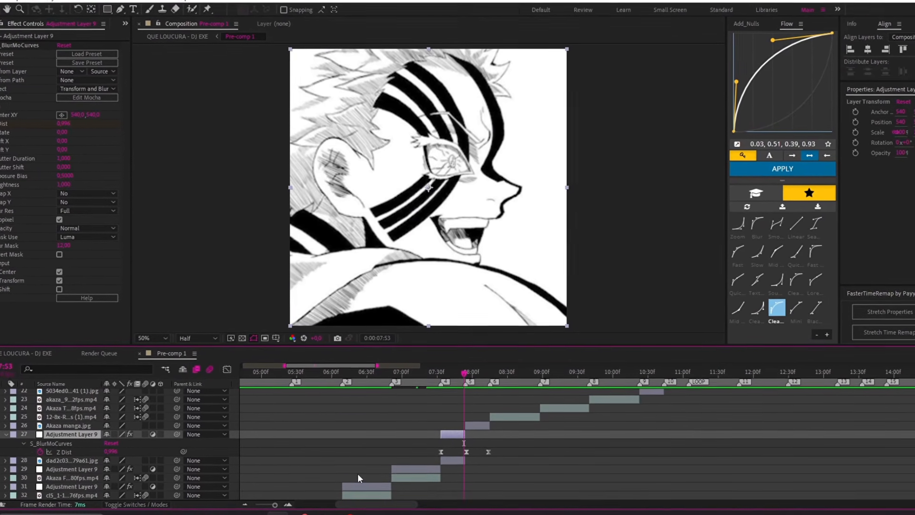
pyautogui.scroll(5, 357, 473)
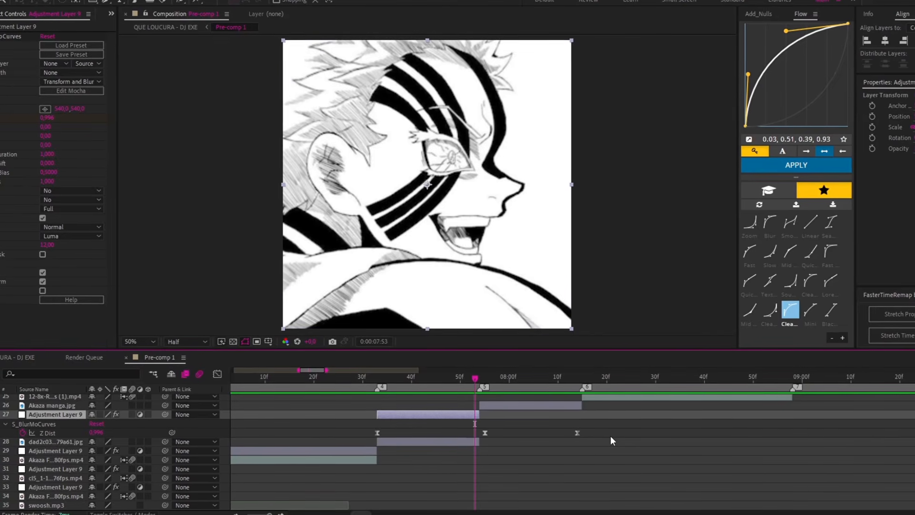
pyautogui.moveTo(606, 445); pyautogui.dragTo(548, 410)
pyautogui.press('Delete')
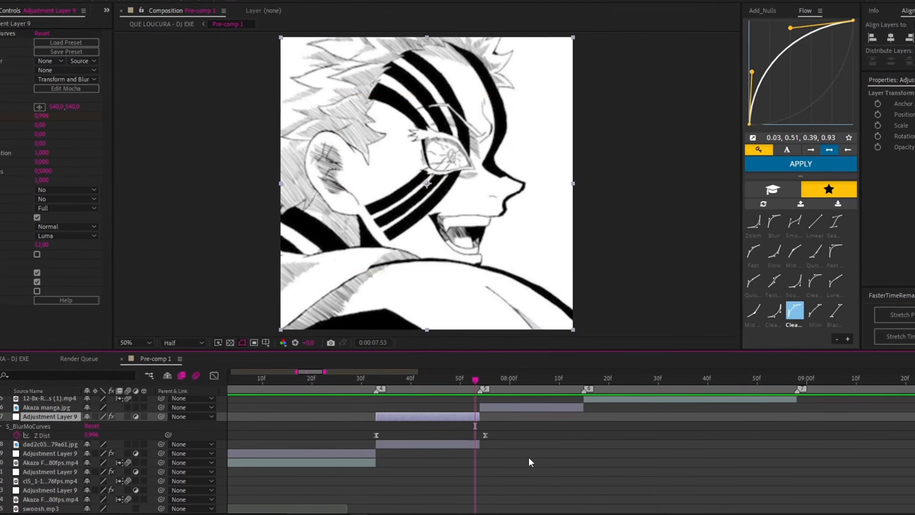
pyautogui.moveTo(485, 435); pyautogui.dragTo(476, 435)
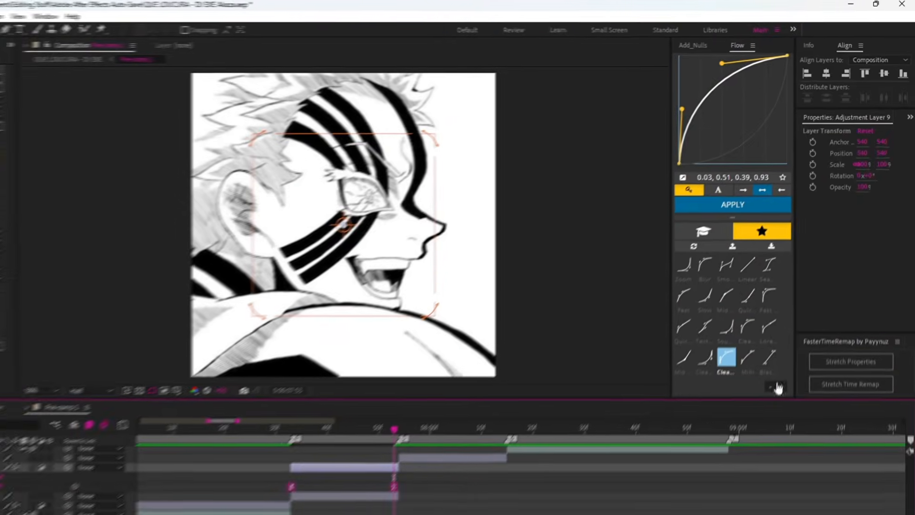
# - Apply the smooth curve (0.17, 0.68, 0.79, 0.32) to the layer's two Z Dist keyframes and collapse its properties
pyautogui.click(726, 264)
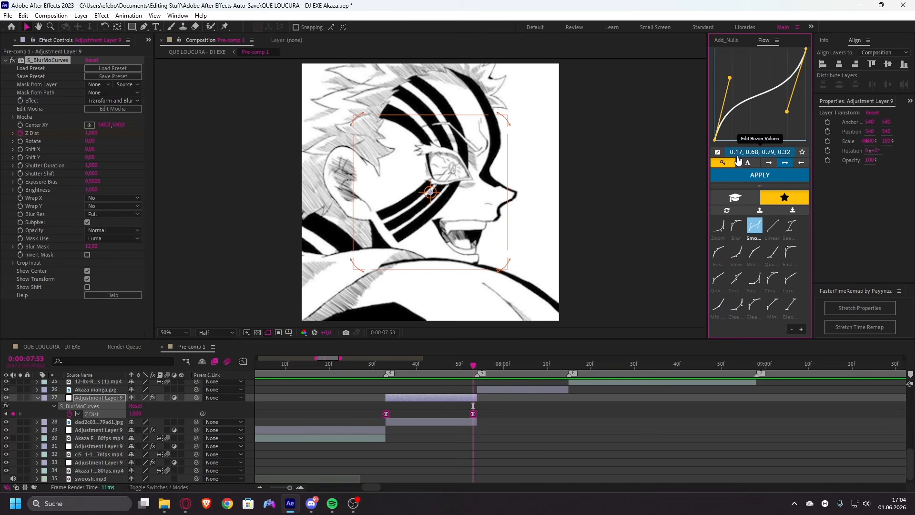
pyautogui.click(759, 178)
pyautogui.click(424, 400)
pyautogui.press('u')
# - Duplicate this adjustment layer and position the copy above Akaza manga.jpg, spanning markers 5 to 6
pyautogui.hotkey('ctrl', 'd')
pyautogui.moveTo(124, 405); pyautogui.dragTo(124, 397)
pyautogui.moveTo(436, 400); pyautogui.dragTo(527, 400)
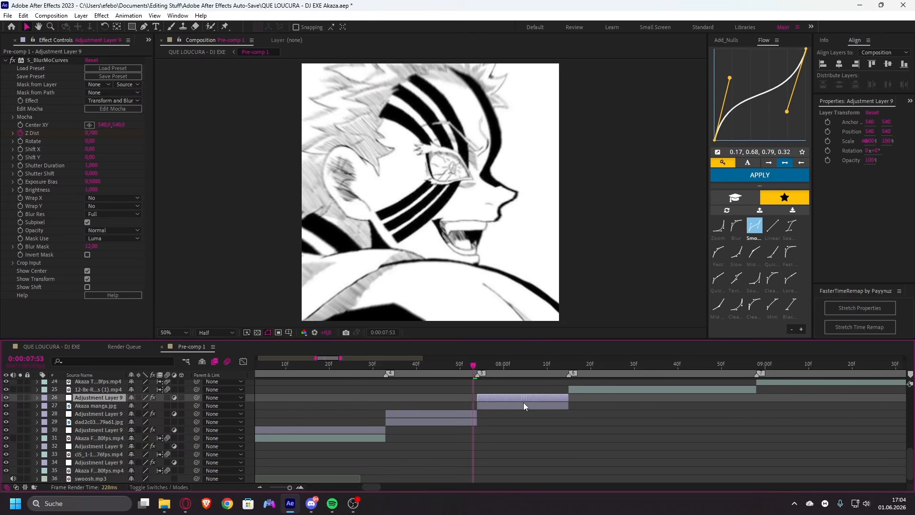
pyautogui.click(502, 400)
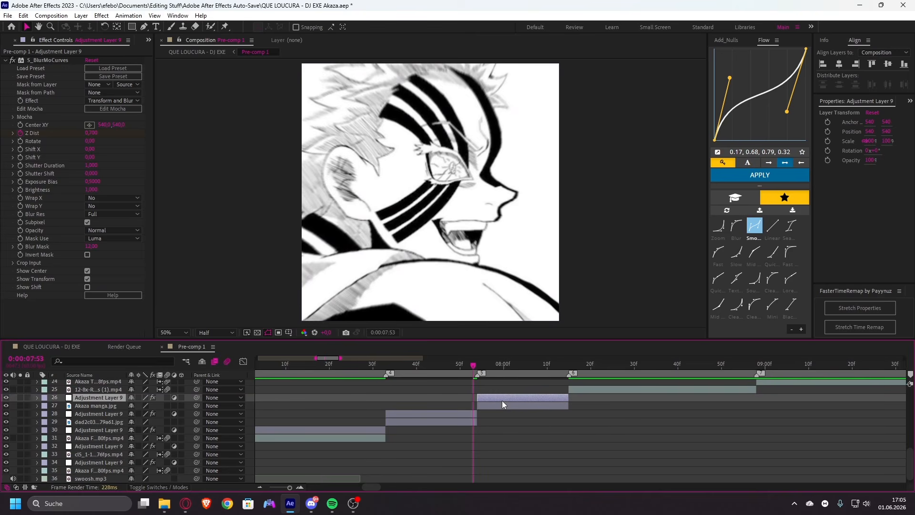
# - Move the copy's last Z Dist keyframe to 0:00:08:05 and copy its first keyframe to 0:00:08:14
pyautogui.press('u')
pyautogui.moveTo(502, 371); pyautogui.dragTo(523, 372)
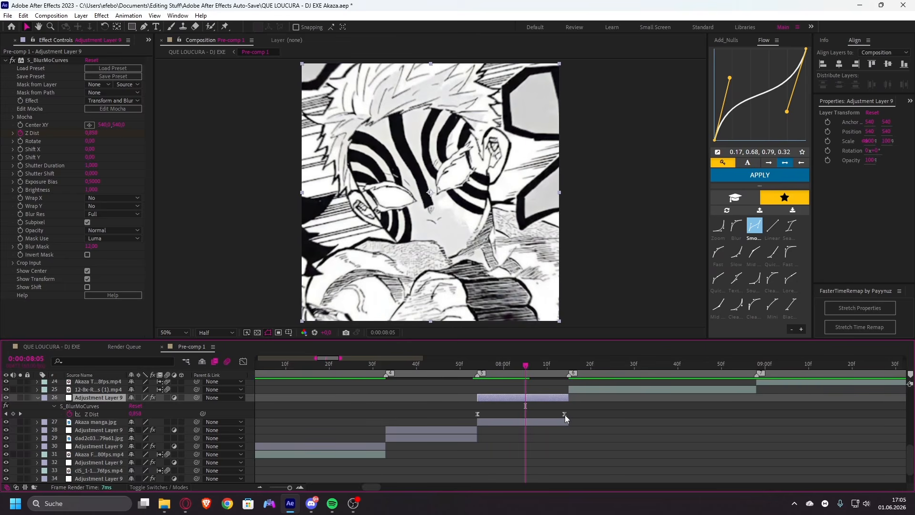
pyautogui.moveTo(565, 415); pyautogui.dragTo(525, 419)
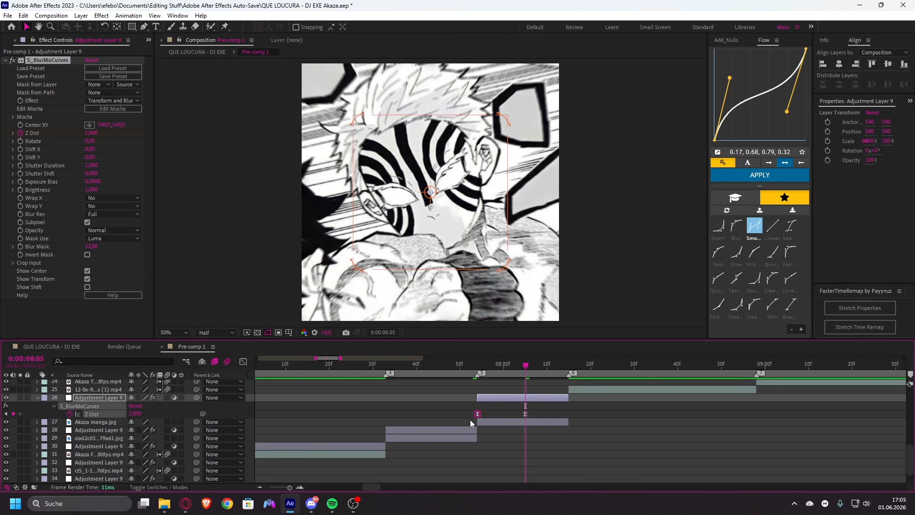
pyautogui.press('k')
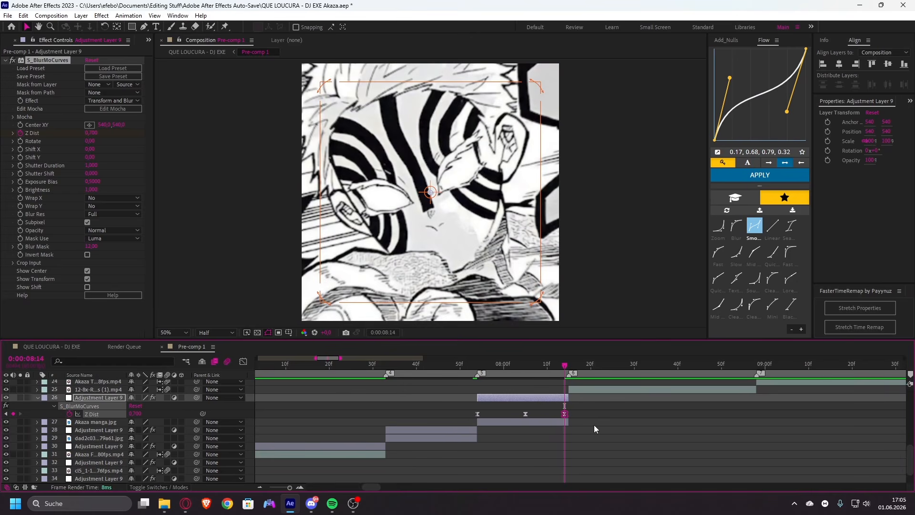
# - Apply the Clean fade out curve (0.03, 0.51, 0.39, 0.93) to the first two Z Dist keyframes above Akaza manga.jpg
pyautogui.moveTo(542, 408); pyautogui.dragTo(472, 416)
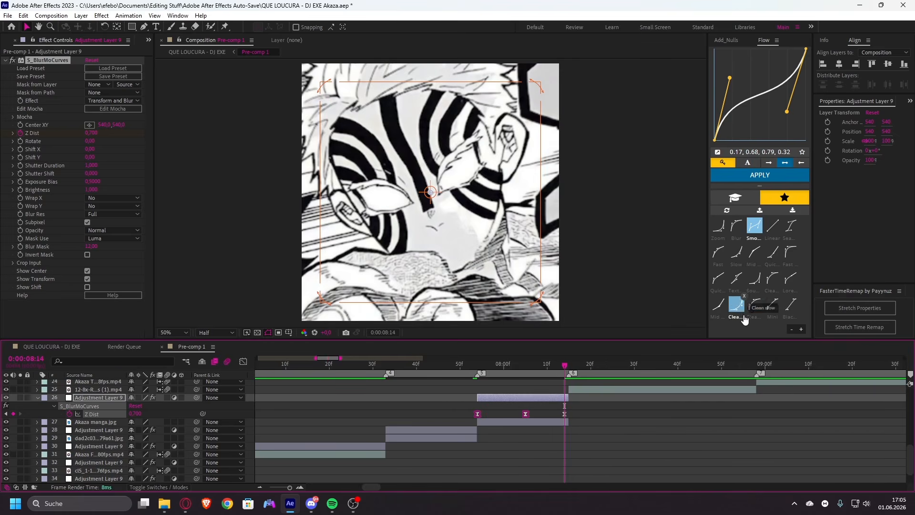
pyautogui.click(754, 308)
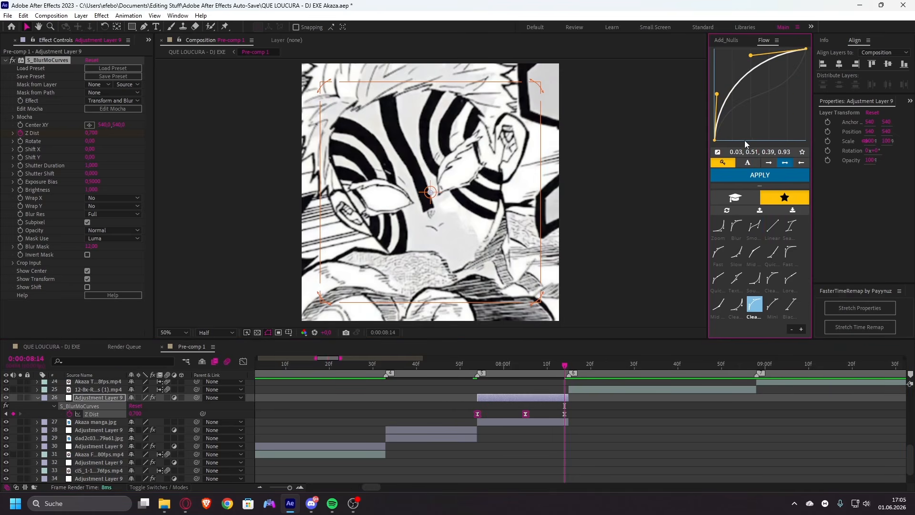
pyautogui.click(761, 179)
# - Apply the Clean slow curve (0.52, 0.01, 0.96, 0.38) to the last two Z Dist keyframes and collapse the layer's properties
pyautogui.click(736, 307)
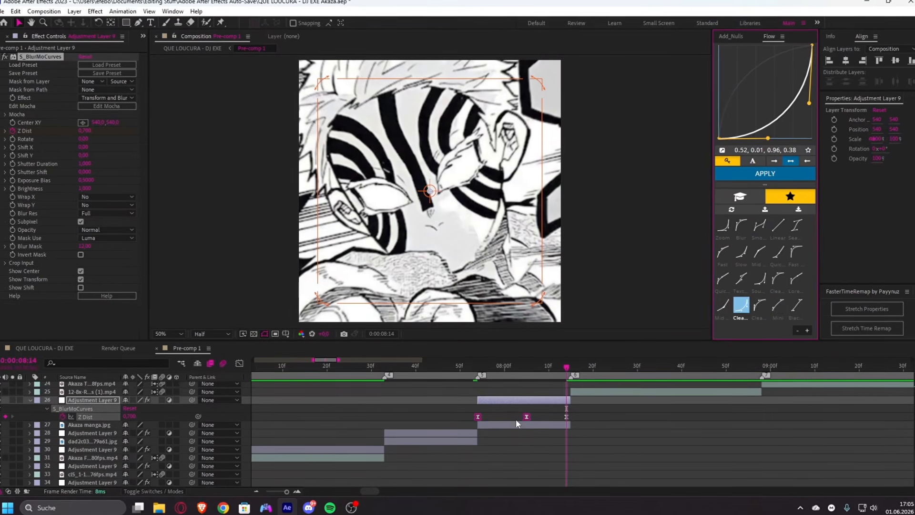
pyautogui.moveTo(507, 403); pyautogui.dragTo(584, 422)
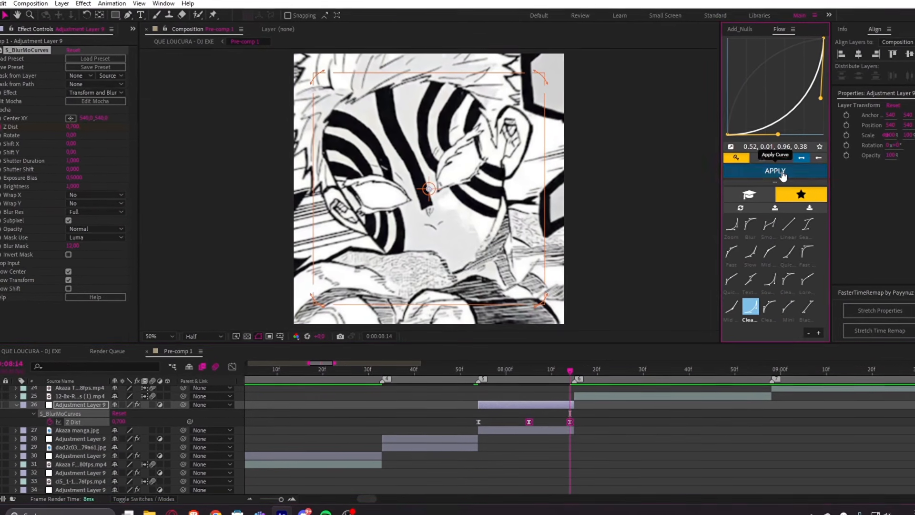
pyautogui.click(774, 173)
pyautogui.press('u')
pyautogui.click(540, 452)
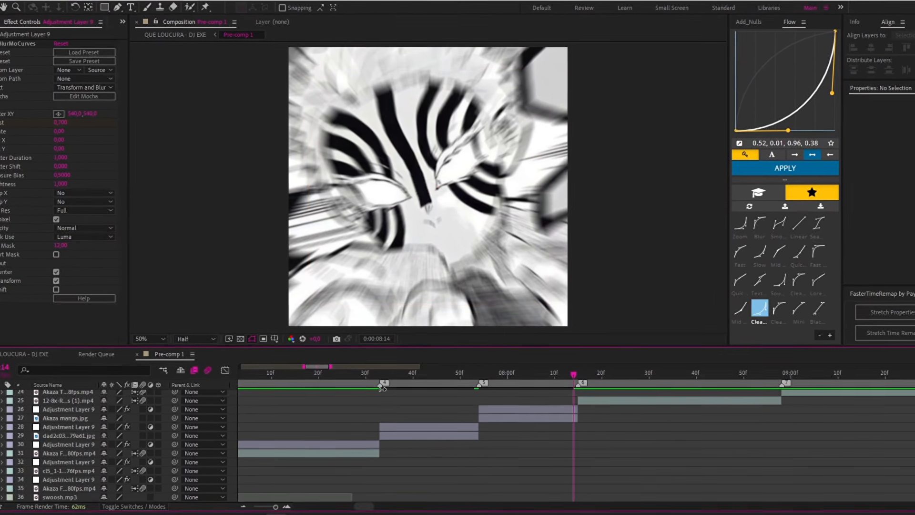
# - Preview the zooms and clips between markers 3 and 7, checking the Z Dist keyframes above Akaza manga.jpg
pyautogui.scroll(-4, 384, 376)
pyautogui.scroll(2, 356, 367)
pyautogui.click(372, 381)
pyautogui.scroll(2, 377, 380)
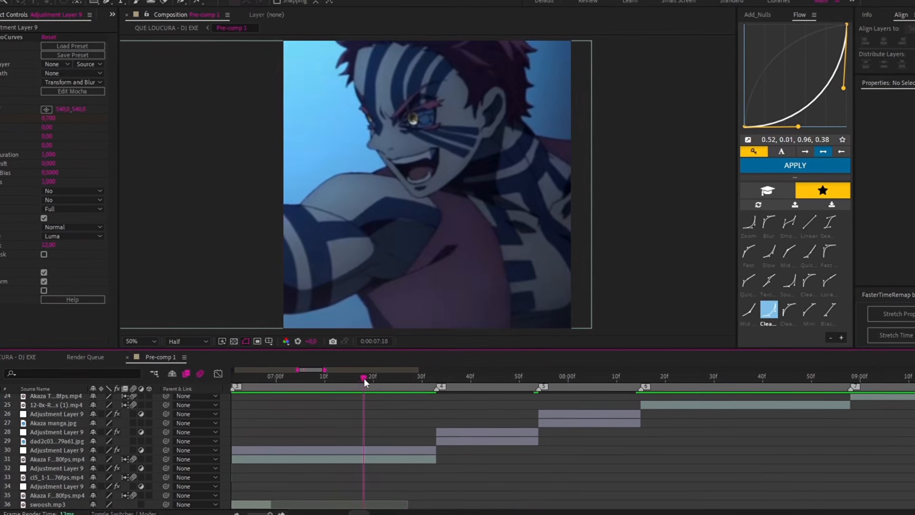
pyautogui.click(369, 447)
pyautogui.moveTo(364, 379); pyautogui.dragTo(585, 368)
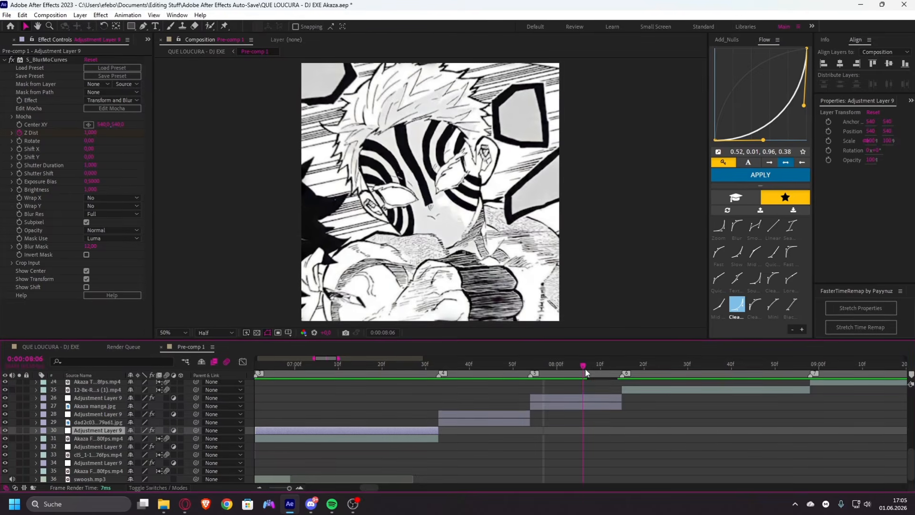
pyautogui.click(575, 398)
pyautogui.press('u')
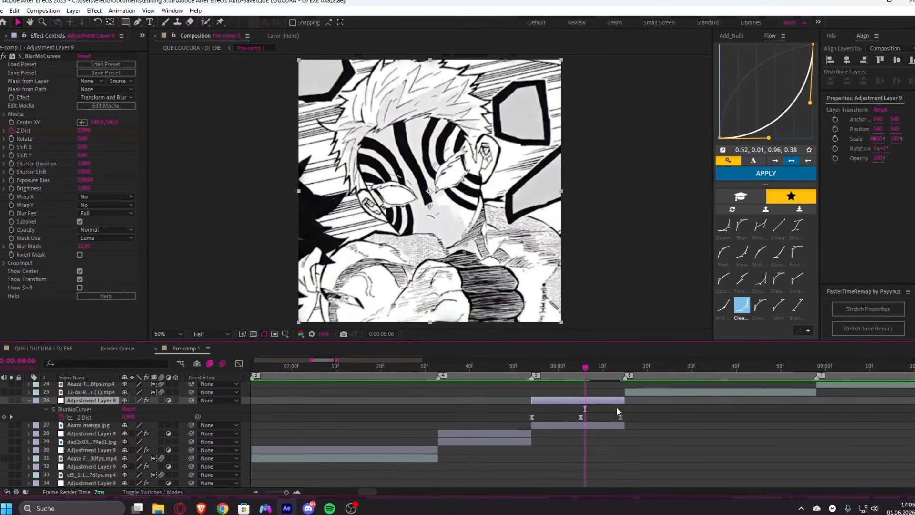
pyautogui.press('u')
pyautogui.moveTo(587, 366); pyautogui.dragTo(628, 390)
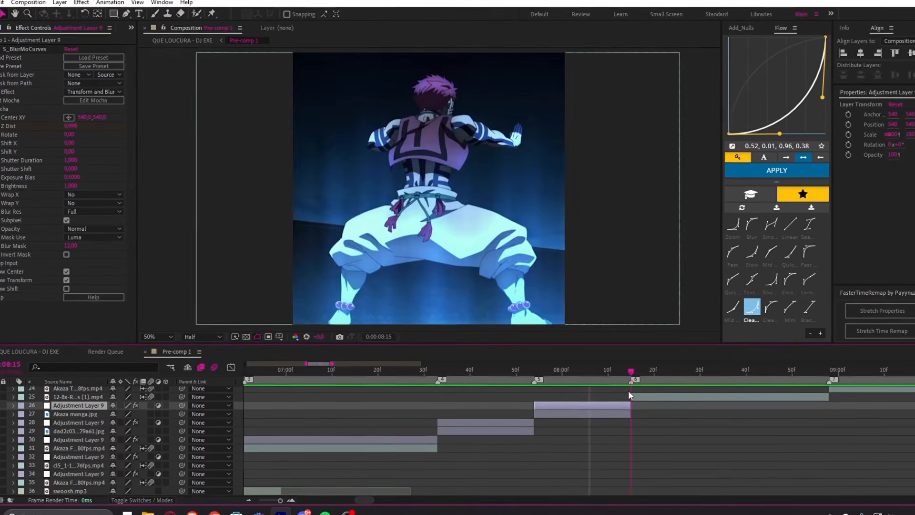
pyautogui.scroll(-1, 628, 391)
pyautogui.scroll(1, 646, 434)
pyautogui.scroll(-1, 486, 422)
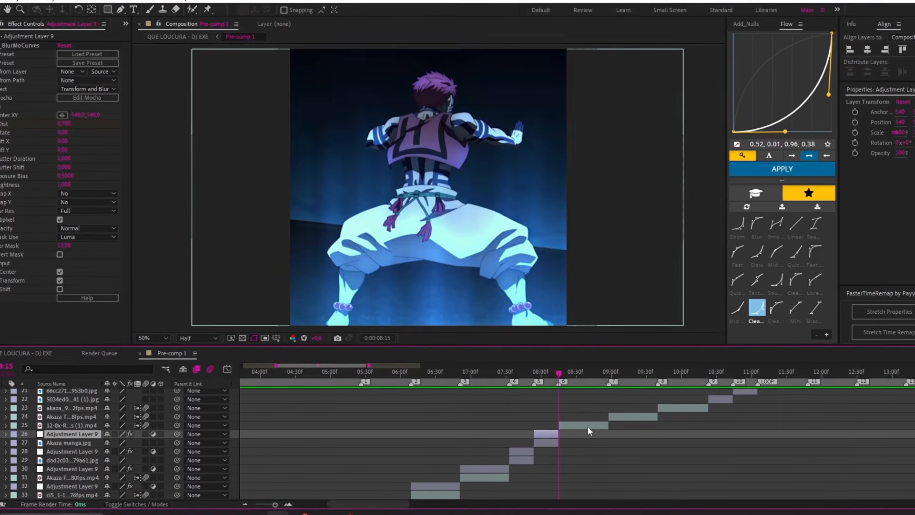
pyautogui.click(576, 424)
pyautogui.moveTo(560, 373); pyautogui.dragTo(594, 374)
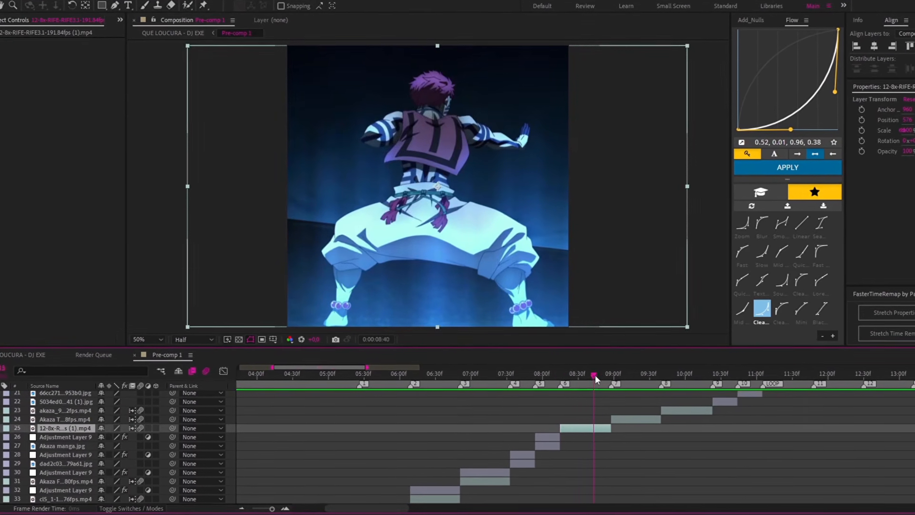
pyautogui.moveTo(464, 382); pyautogui.dragTo(472, 389)
# - Duplicate the third clip's adjustment layer and position the copy above 12-8x-R...s (1).mp4, starting at marker 6
pyautogui.click(477, 476)
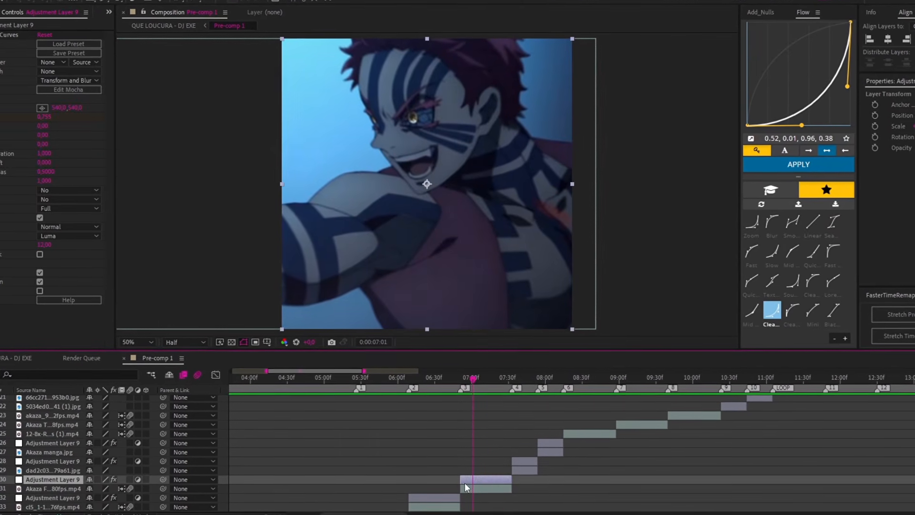
pyautogui.hotkey('ctrl', 'd')
pyautogui.moveTo(54, 479); pyautogui.dragTo(86, 429)
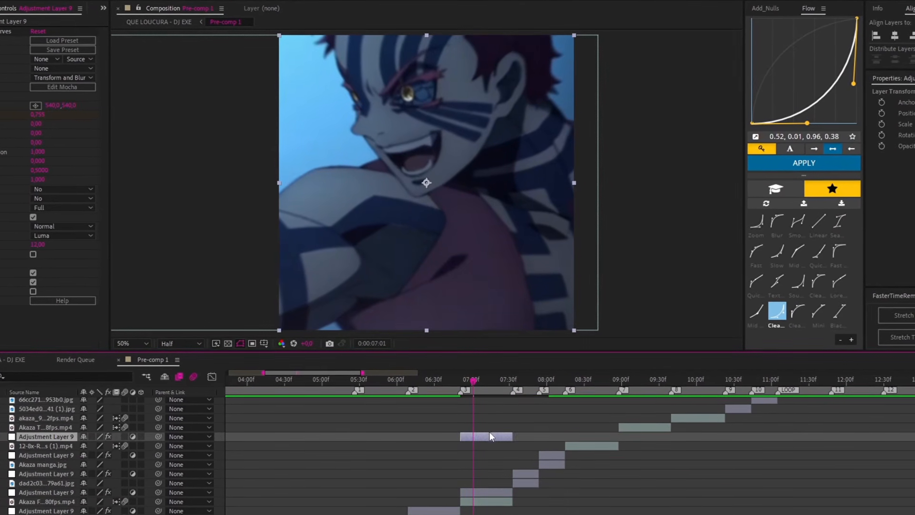
pyautogui.moveTo(490, 434); pyautogui.dragTo(609, 445)
pyautogui.scroll(3, 606, 445)
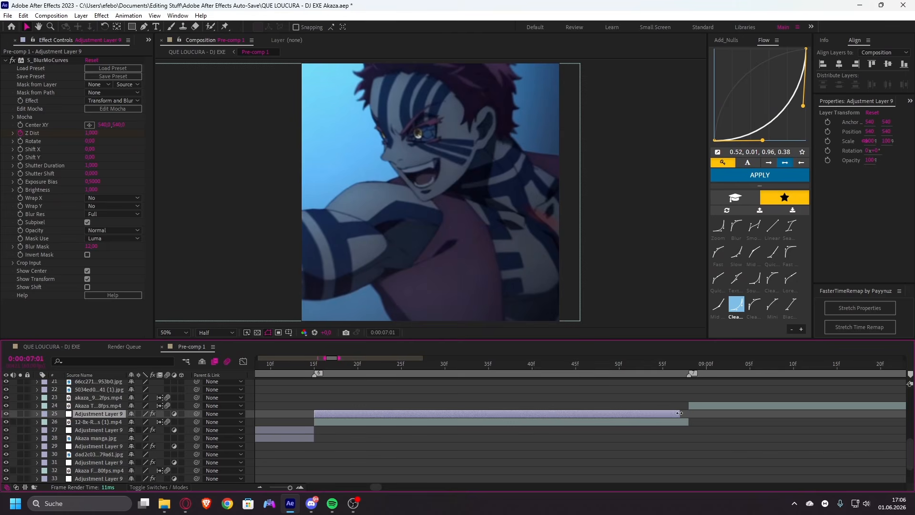
# - Extend the copy to the clip's end at marker 7, move its last Z Dist keyframe to 0:00:08:57, and preview the zoom
pyautogui.moveTo(679, 413)
pyautogui.mouseDown()
pyautogui.moveTo(687, 412)
pyautogui.moveTo(481, 447)
pyautogui.mouseUp()
pyautogui.scroll(-3, 685, 413)
pyautogui.press('u')
pyautogui.press('o')
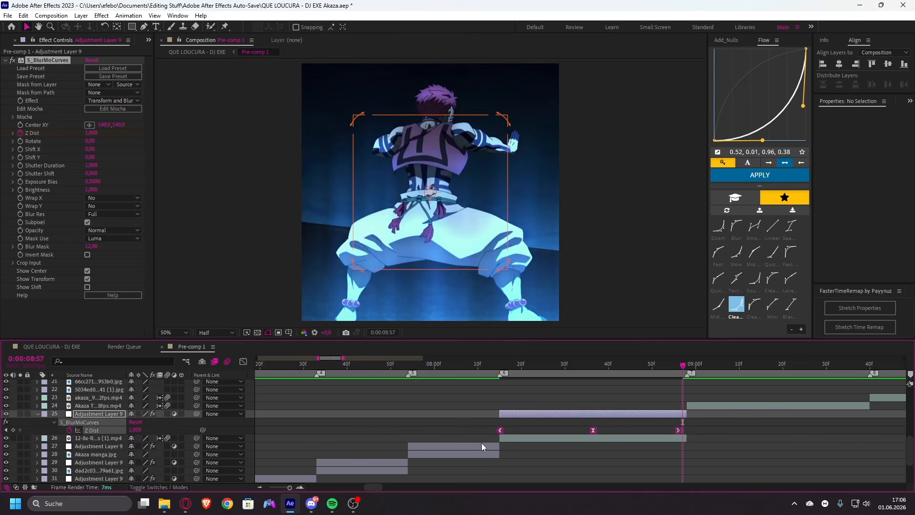
pyautogui.moveTo(678, 430); pyautogui.dragTo(682, 430)
pyautogui.press('u')
pyautogui.click(487, 405)
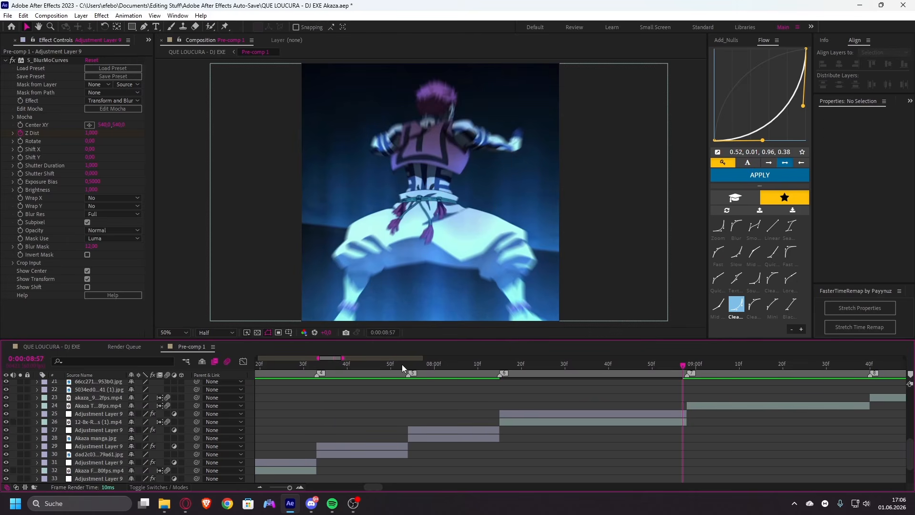
pyautogui.moveTo(402, 364); pyautogui.dragTo(596, 387)
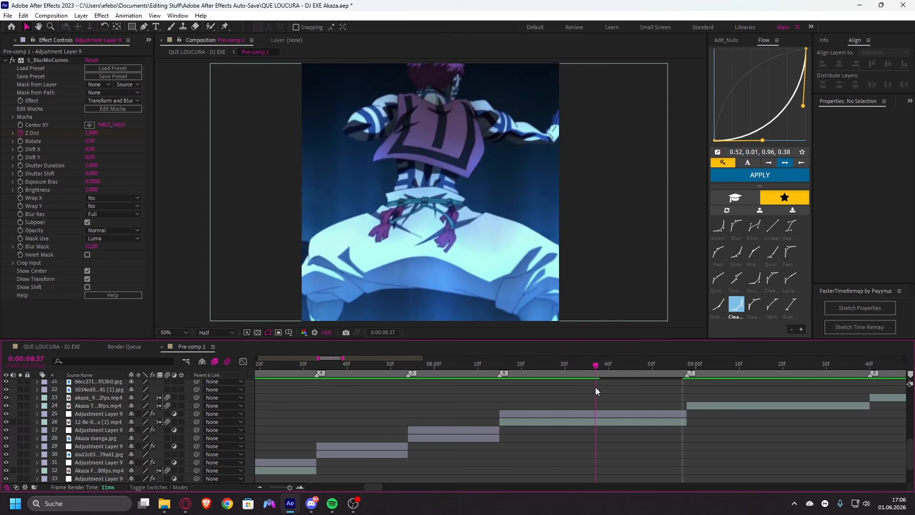
# - Move the S_BlurMoCurves center over 12-8x-R...s (1).mp4 up to about 548, 338 on the character's upper back and preview the zooms
pyautogui.click(605, 415)
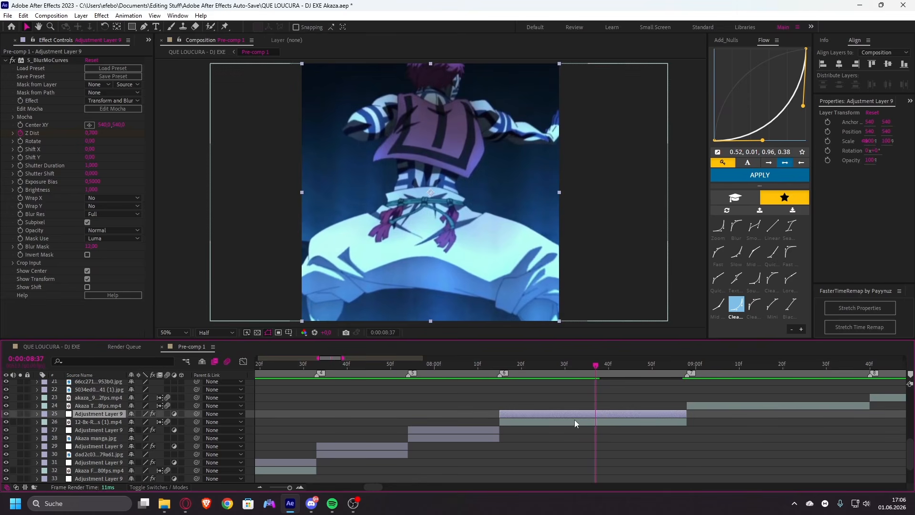
pyautogui.click(46, 61)
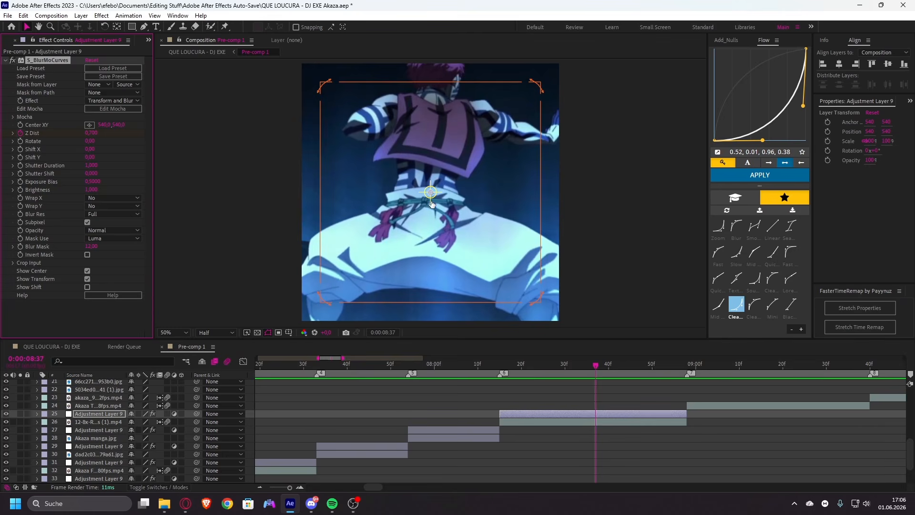
pyautogui.moveTo(437, 195); pyautogui.dragTo(433, 154)
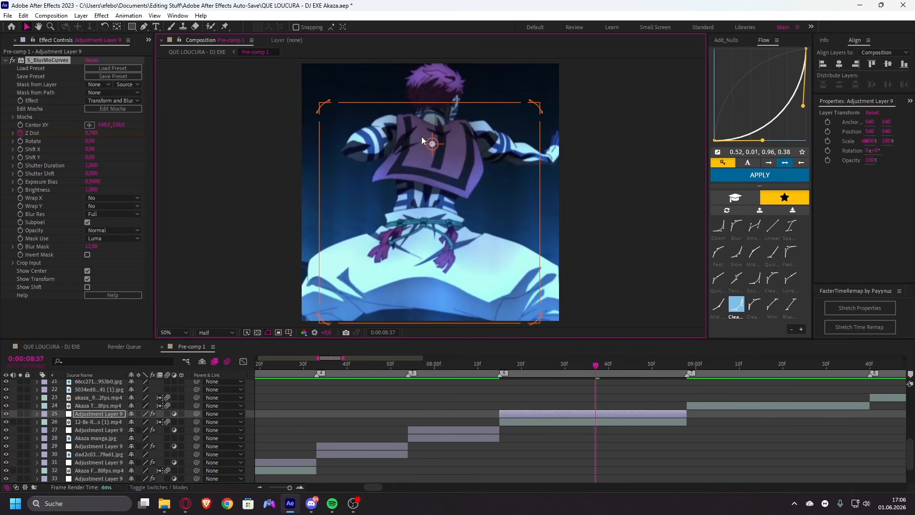
pyautogui.click(578, 440)
pyautogui.scroll(-1, 584, 448)
pyautogui.press('2')
pyautogui.press('space')
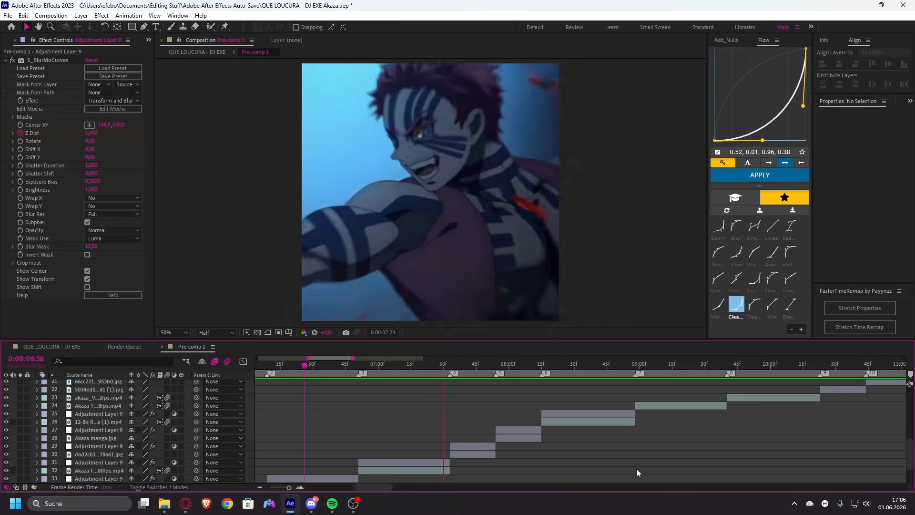
pyautogui.press('space')
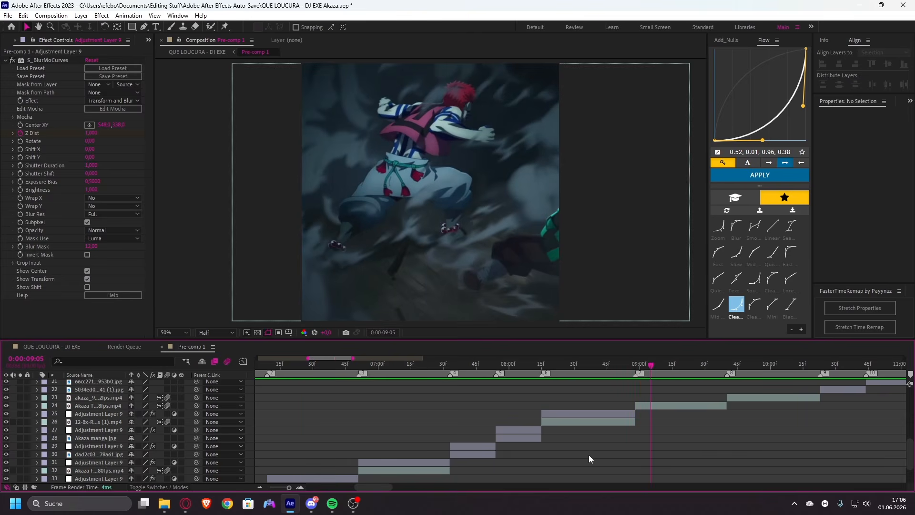
# - Set the S_BlurMoCurves center above Akaza T...8fps.mp4 to about 538, 352 on the character's back, check the zoom, and collapse the layer
pyautogui.scroll(-1, 588, 454)
pyautogui.scroll(-2, 501, 441)
pyautogui.press('3')
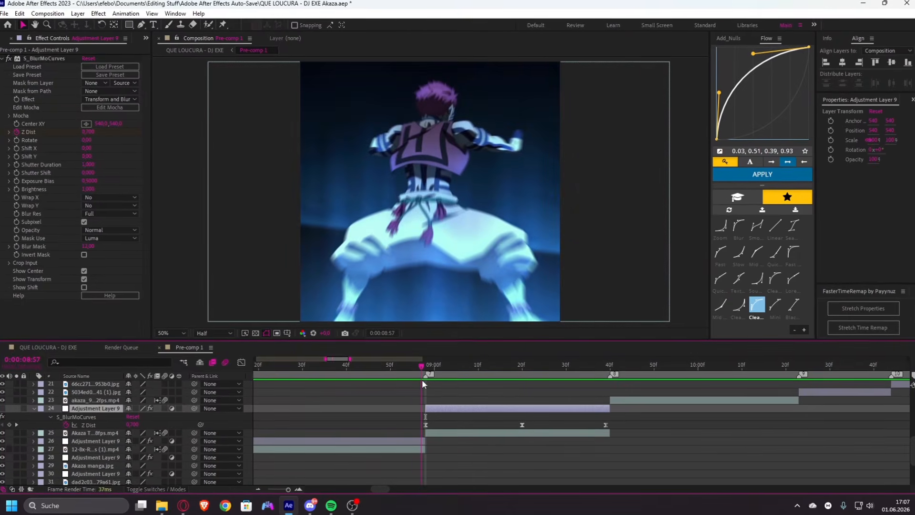
pyautogui.moveTo(441, 388); pyautogui.dragTo(616, 391)
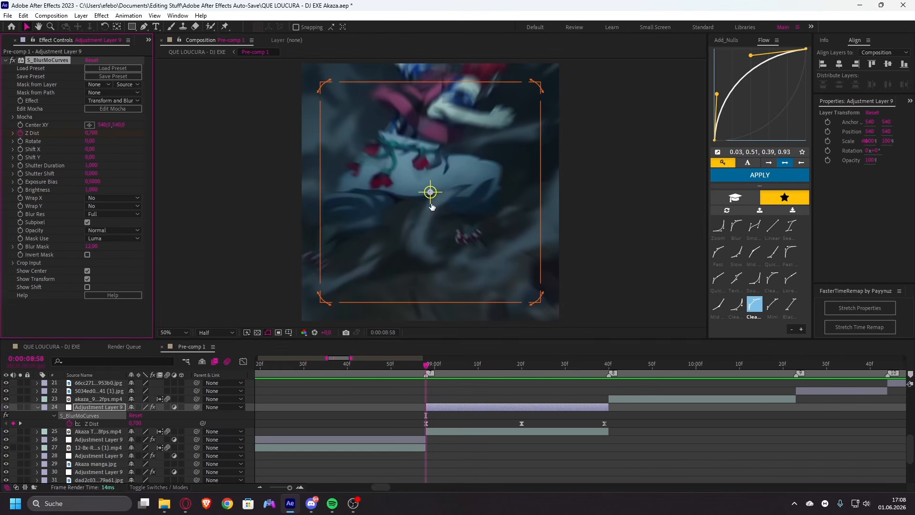
pyautogui.moveTo(431, 203); pyautogui.dragTo(433, 162)
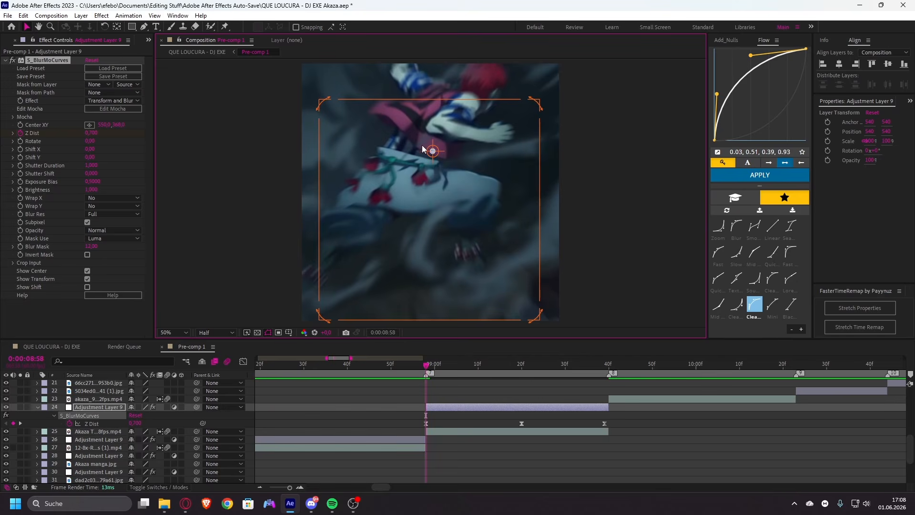
pyautogui.moveTo(432, 161); pyautogui.dragTo(431, 160)
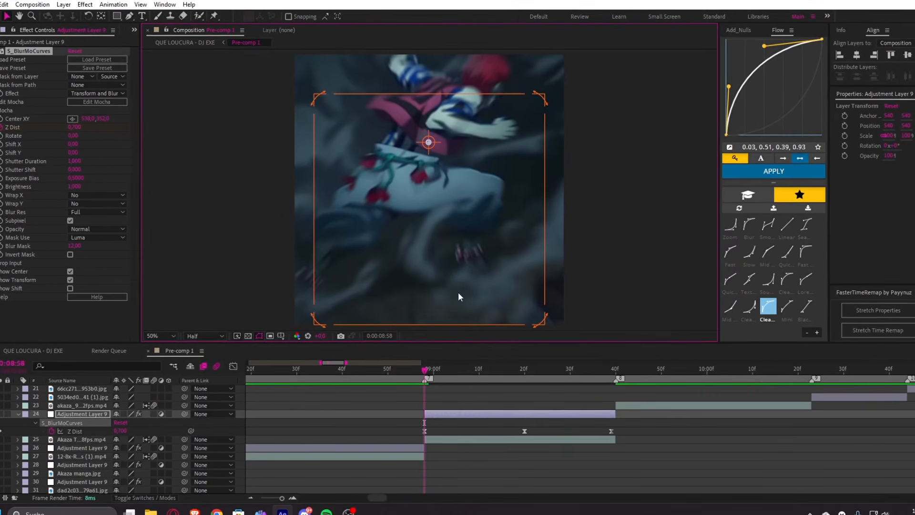
pyautogui.moveTo(426, 369); pyautogui.dragTo(600, 374)
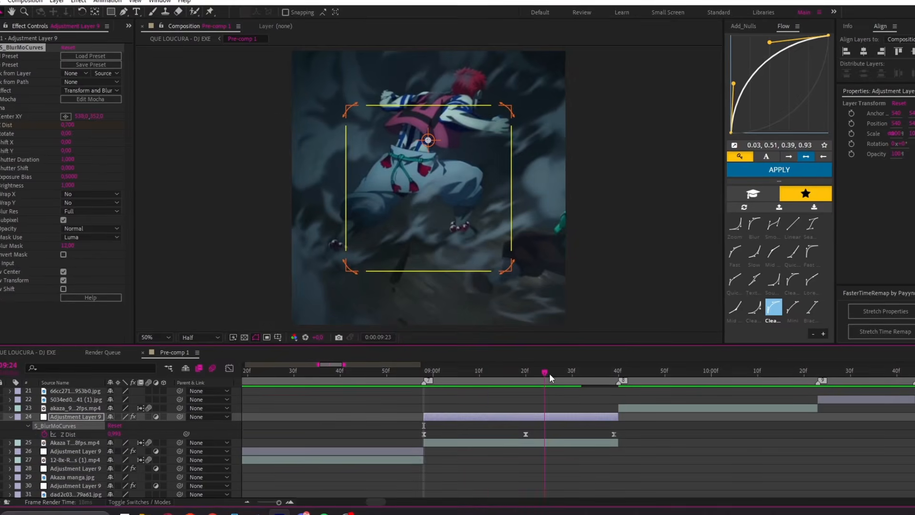
pyautogui.press('u')
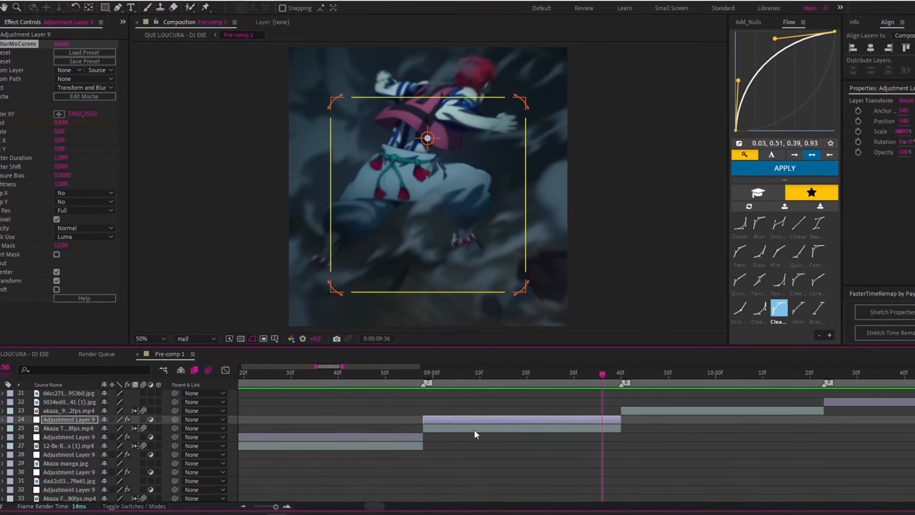
# - Duplicate the adjustment layer over 12-8x-R...s (1).mp4 and position the copy above akaza_9...2fps.mp4, starting at marker 8
pyautogui.scroll(-2, 473, 430)
pyautogui.click(441, 437)
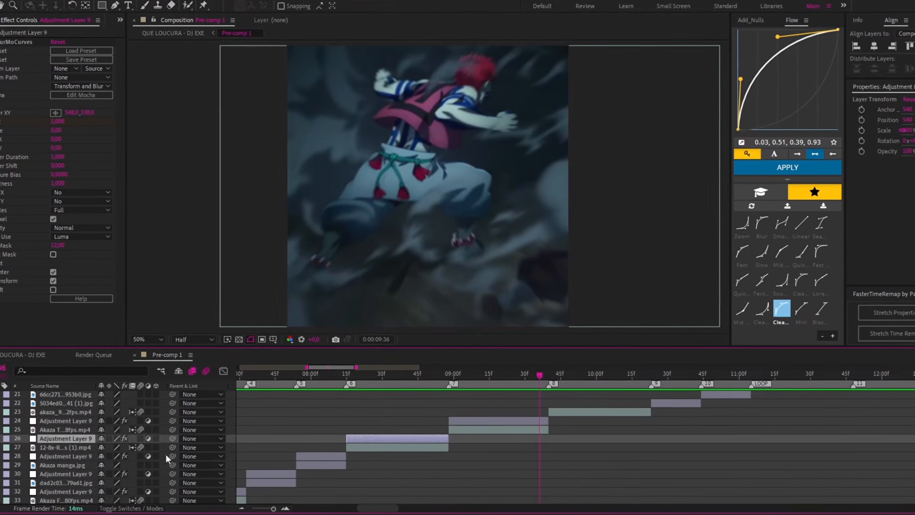
pyautogui.hotkey('ctrl', 'd')
pyautogui.moveTo(82, 423); pyautogui.dragTo(81, 415)
pyautogui.moveTo(392, 416)
pyautogui.mouseDown()
pyautogui.moveTo(608, 413)
pyautogui.moveTo(596, 425)
pyautogui.mouseUp()
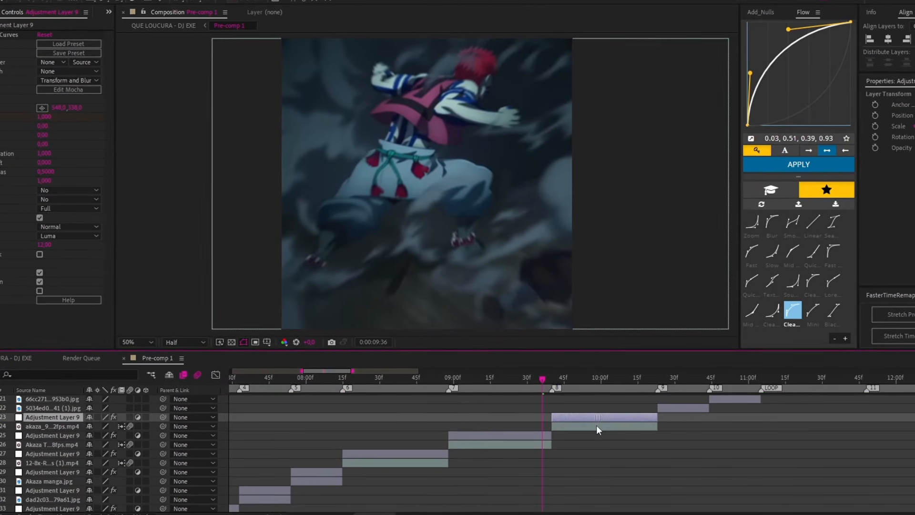
# - Lower the S_BlurMoCurves center of the copy above akaza_9...2fps.mp4 to about Y 537 and collapse its properties
pyautogui.scroll(2, 664, 424)
pyautogui.click(443, 379)
pyautogui.moveTo(446, 379); pyautogui.dragTo(548, 387)
pyautogui.press('u')
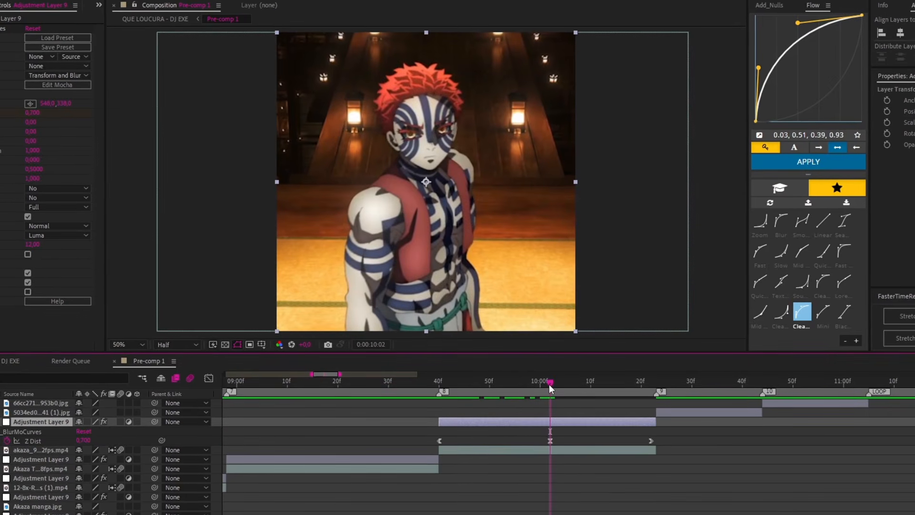
pyautogui.click(6, 28)
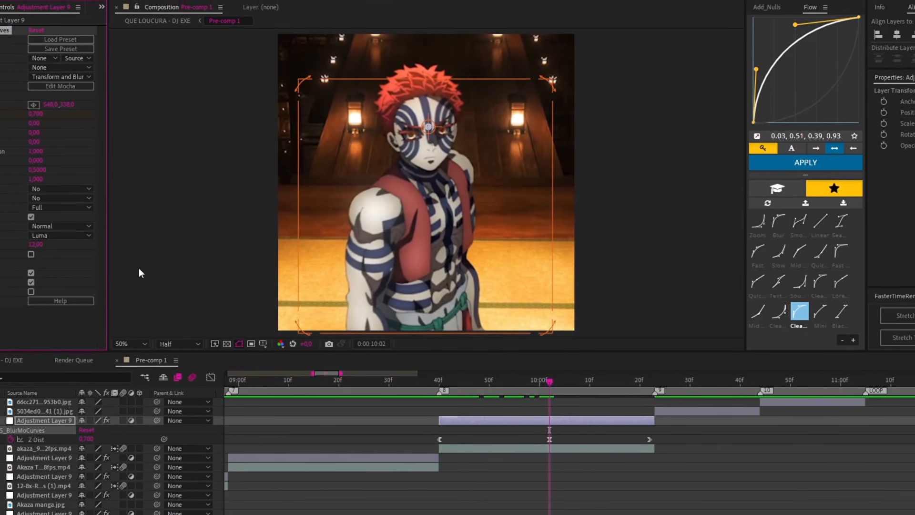
pyautogui.moveTo(67, 103); pyautogui.dragTo(201, 96)
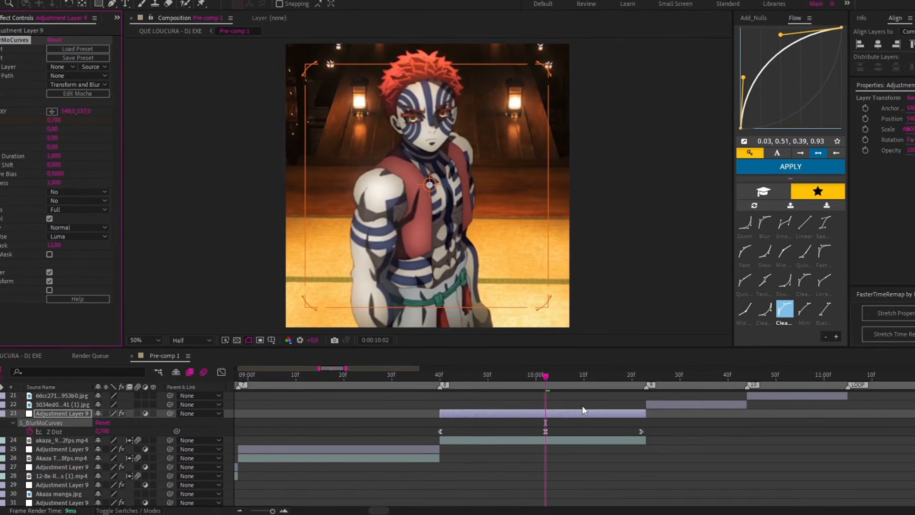
pyautogui.press('u')
pyautogui.press('i')
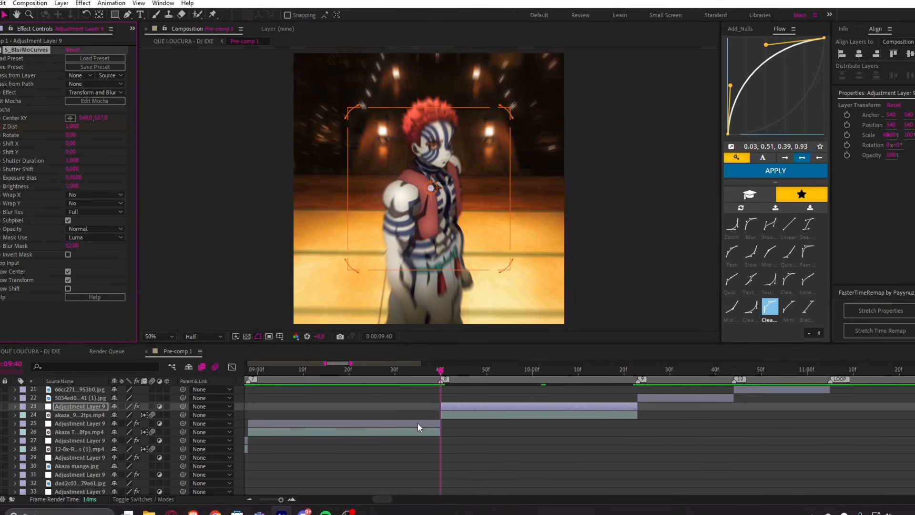
# - Duplicate the adjustment layers over dad2c03...79a61.jpg and Akaza manga.jpg, placing the copies above 5034ed0...41 (1).jpg and 66cc271...953b0.jpg at markers 9 and 10
pyautogui.scroll(-2, 419, 423)
pyautogui.click(548, 423)
pyautogui.moveTo(512, 370); pyautogui.dragTo(527, 370)
pyautogui.scroll(-2, 465, 410)
pyautogui.moveTo(312, 369); pyautogui.dragTo(317, 370)
pyautogui.click(325, 465)
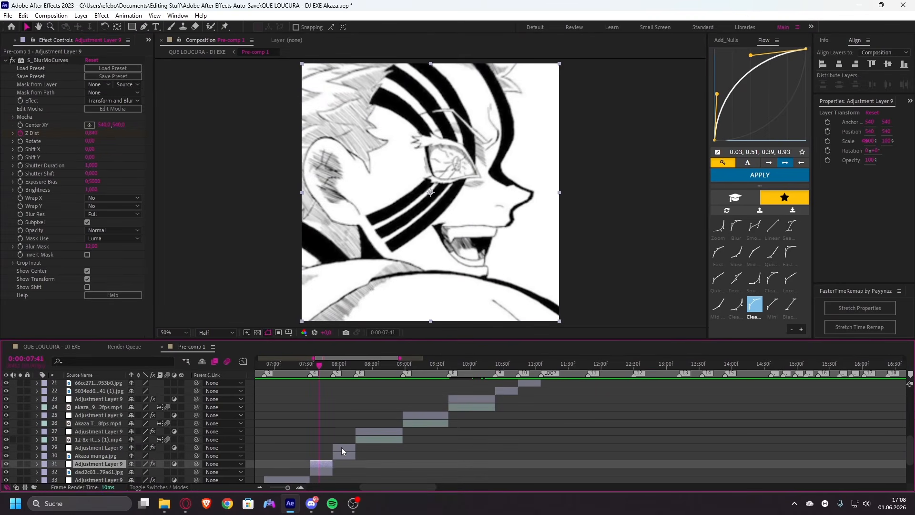
pyautogui.keyDown('ctrl'); pyautogui.click(341, 447); pyautogui.keyUp('ctrl')
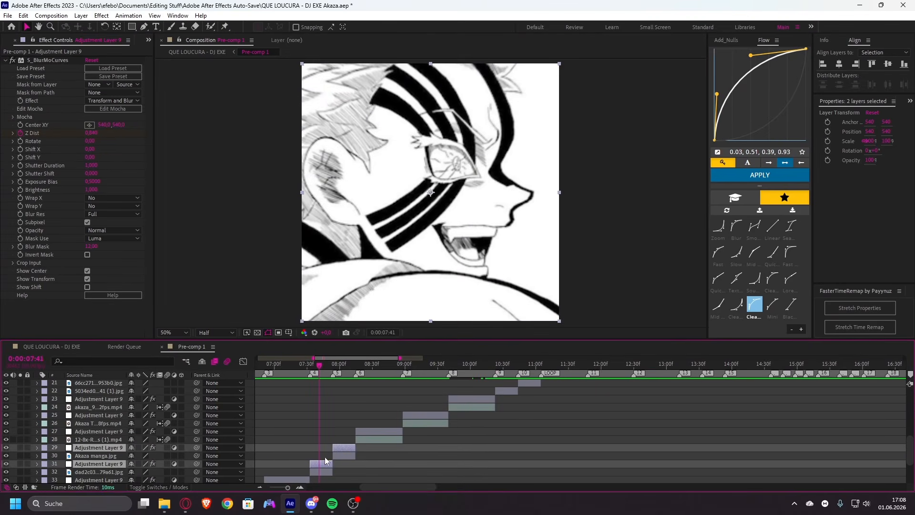
pyautogui.hotkey('ctrl', 'd')
pyautogui.moveTo(109, 445); pyautogui.dragTo(114, 384)
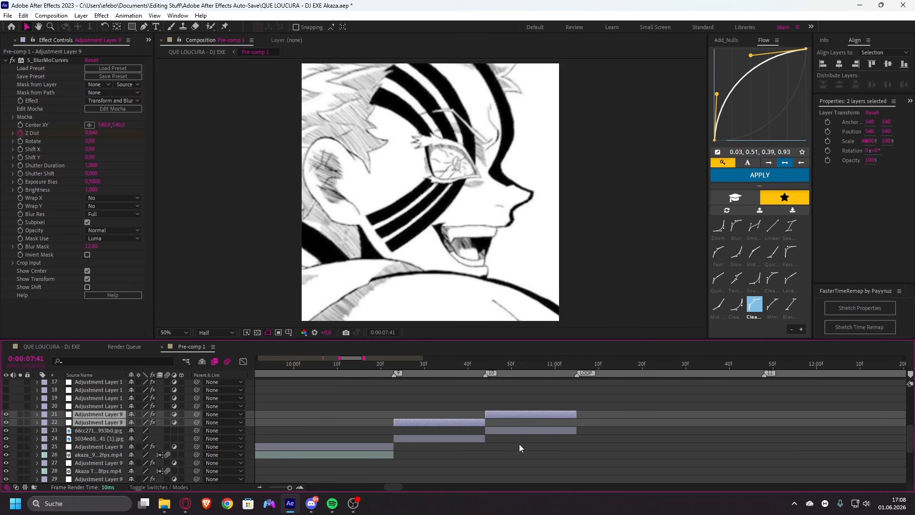
pyautogui.click(519, 444)
pyautogui.moveTo(87, 422); pyautogui.dragTo(87, 435)
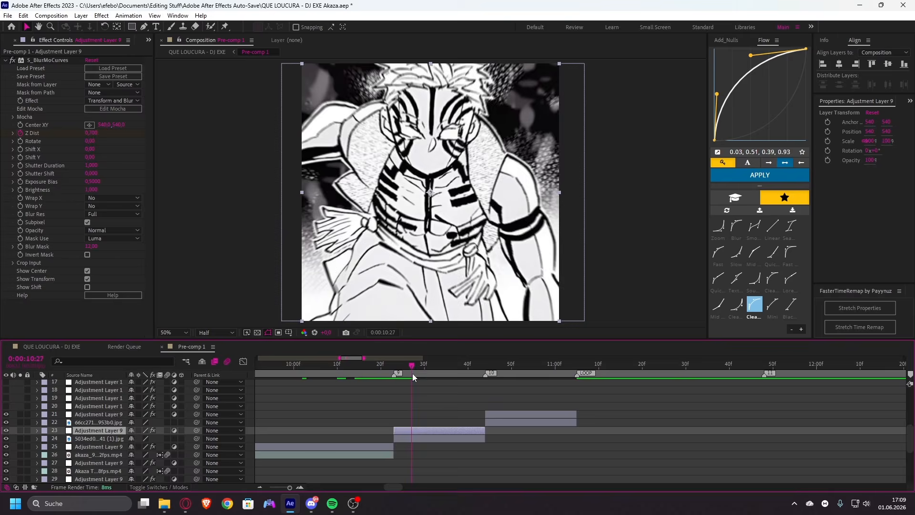
pyautogui.moveTo(412, 373); pyautogui.dragTo(504, 388)
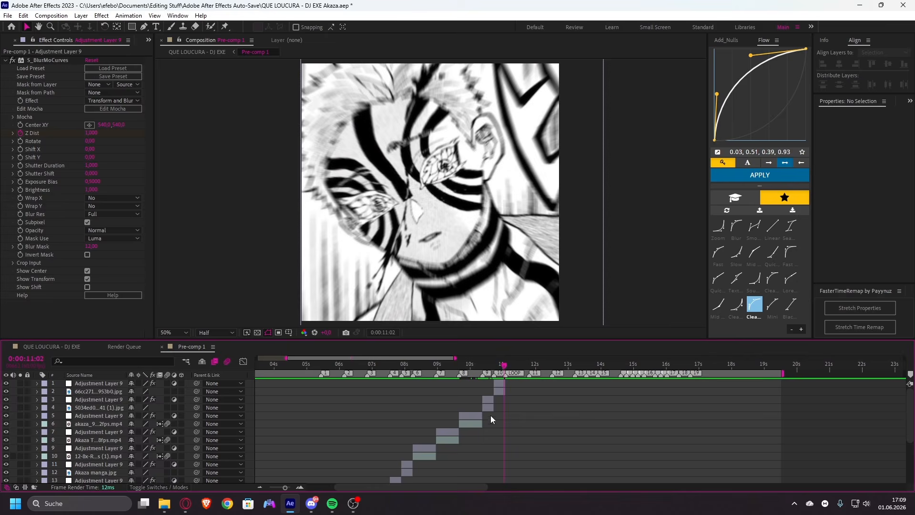
# - Duplicate all clips and their zoom adjustment layers from marker 1 through marker 10 and stack the copies above the originals
pyautogui.moveTo(379, 362); pyautogui.dragTo(327, 397)
pyautogui.scroll(-3, 327, 429)
pyautogui.click(327, 461)
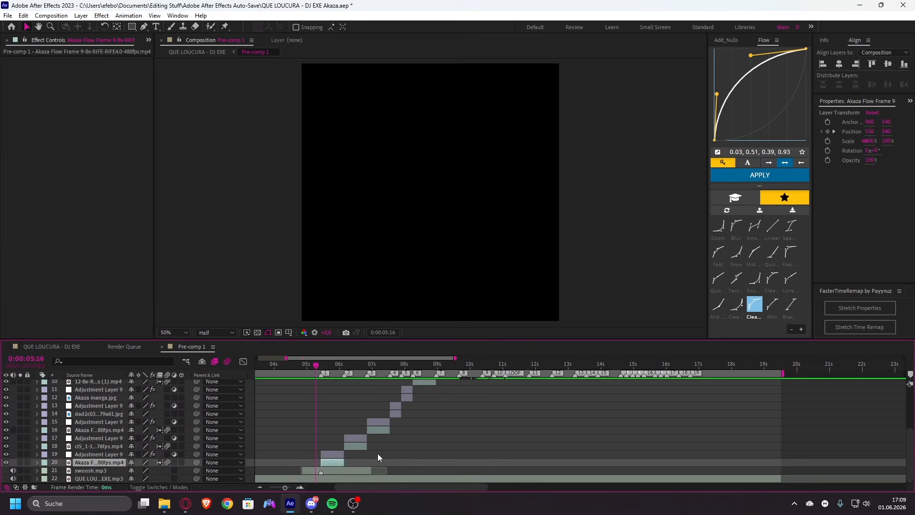
pyautogui.scroll(3, 467, 393)
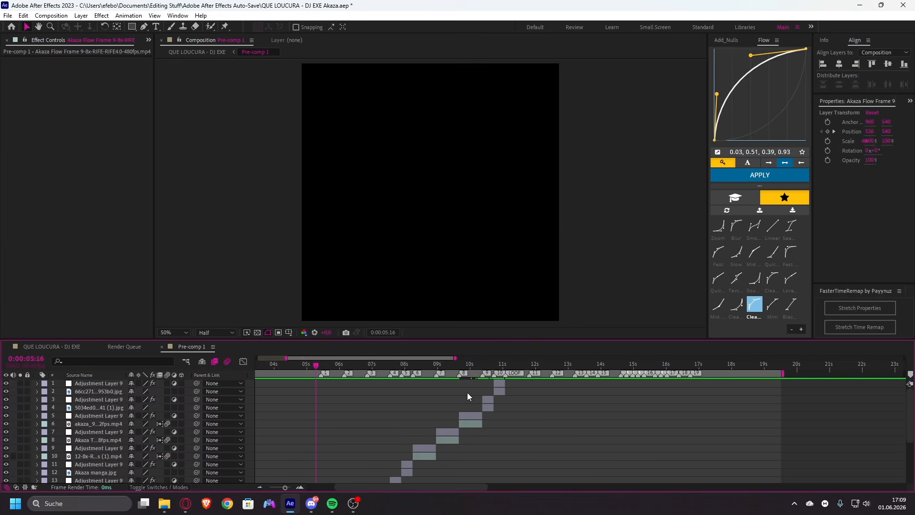
pyautogui.keyDown('shift'); pyautogui.click(499, 383); pyautogui.keyUp('shift')
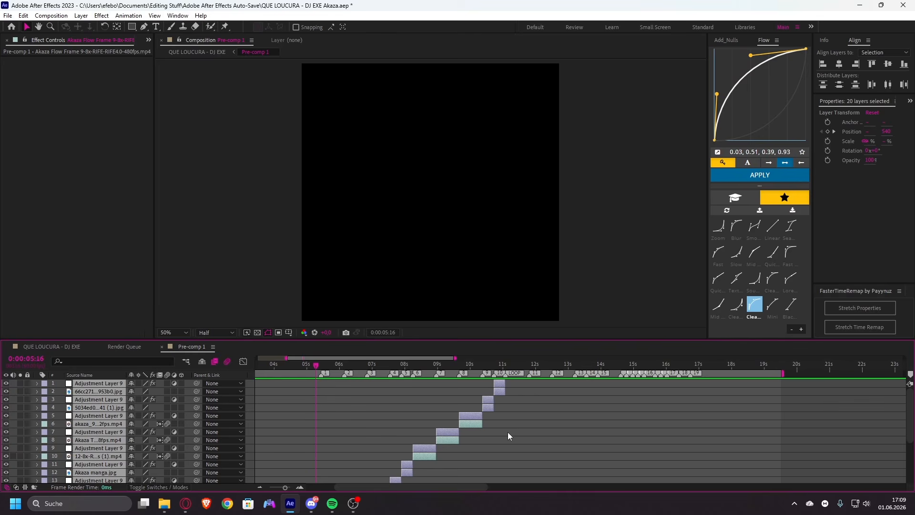
pyautogui.hotkey('ctrl', 'd')
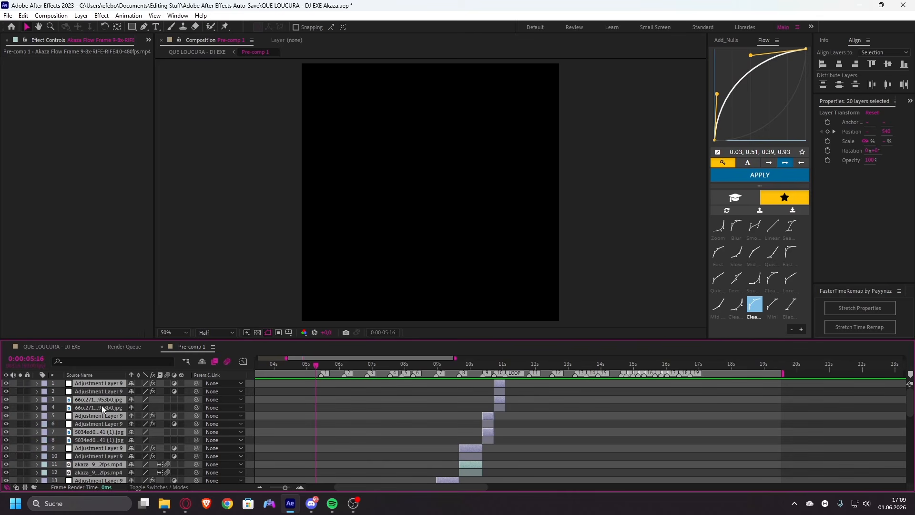
pyautogui.moveTo(113, 398); pyautogui.dragTo(121, 389)
# - Shift the duplicated block of clips and adjustment layers along the timeline so it starts at the LOOP marker
pyautogui.scroll(-4, 387, 412)
pyautogui.scroll(3, 348, 429)
pyautogui.moveTo(320, 440)
pyautogui.mouseDown()
pyautogui.moveTo(881, 439)
pyautogui.moveTo(565, 442)
pyautogui.mouseUp()
pyautogui.click(493, 365)
pyautogui.scroll(2, 505, 390)
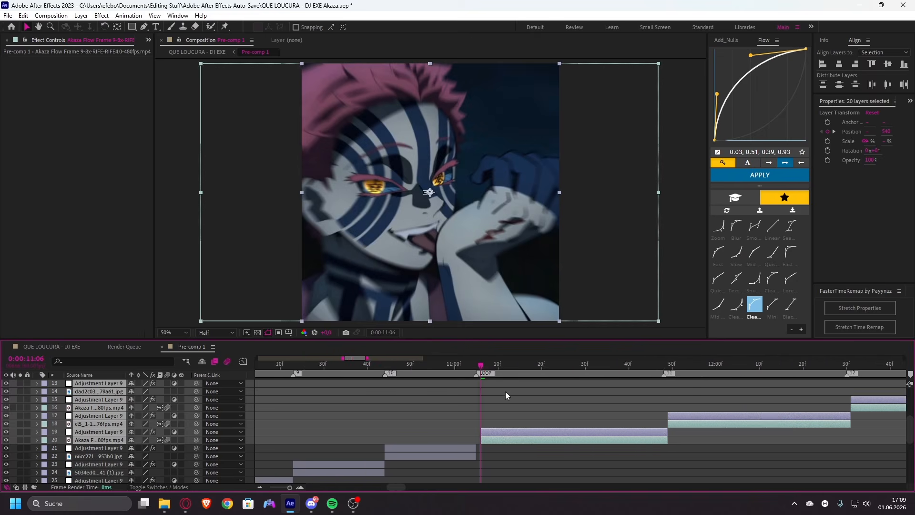
pyautogui.press('pageup')
pyautogui.moveTo(483, 439); pyautogui.dragTo(474, 439)
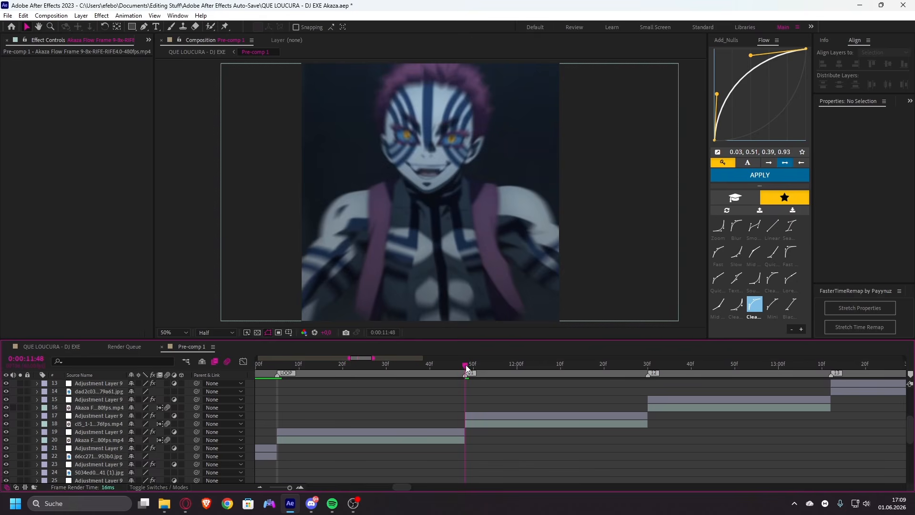
# - Check the cuts of the duplicated clips against the beat markers from 11 to just past 15
pyautogui.moveTo(465, 365)
pyautogui.mouseDown()
pyautogui.moveTo(640, 401)
pyautogui.moveTo(914, 402)
pyautogui.moveTo(497, 419)
pyautogui.mouseUp()
pyautogui.scroll(1, 497, 421)
pyautogui.click(565, 367)
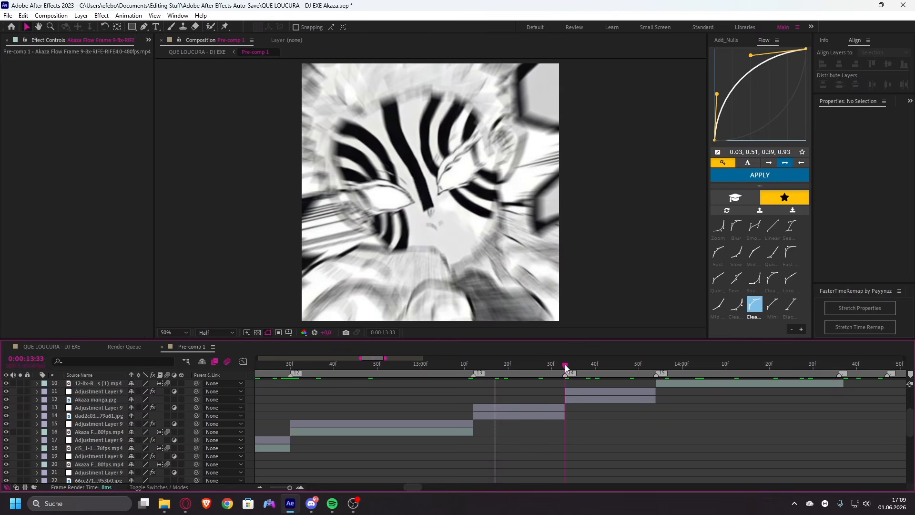
pyautogui.click(657, 367)
pyautogui.scroll(1, 696, 394)
pyautogui.hscroll(3, 696, 395)
pyautogui.moveTo(586, 367)
pyautogui.mouseDown()
pyautogui.moveTo(575, 413)
pyautogui.moveTo(566, 415)
pyautogui.mouseUp()
# - Trim the duplicated 12-8x-R...s (1).mp4 and its adjustment layer to end at 0:00:14:36 and move their last keyframes to 0:00:14:35
pyautogui.click(566, 408)
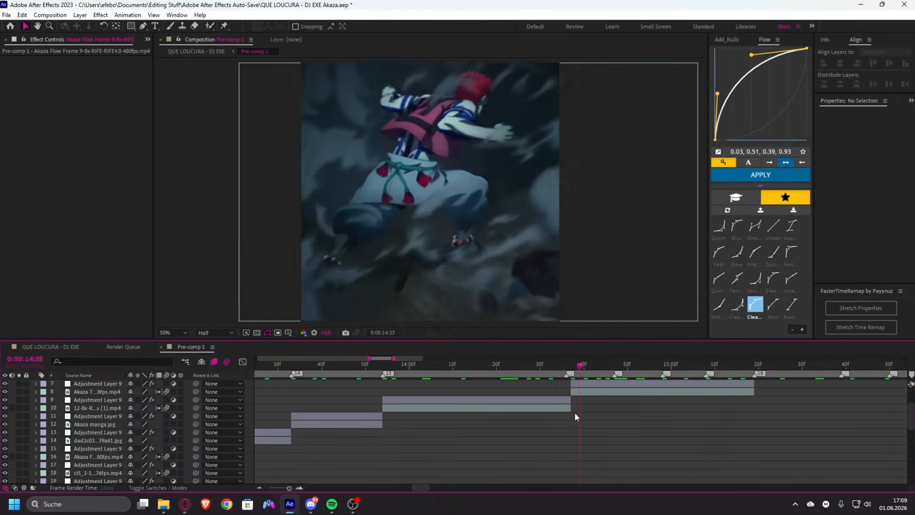
pyautogui.keyDown('shift'); pyautogui.click(567, 402); pyautogui.keyUp('shift')
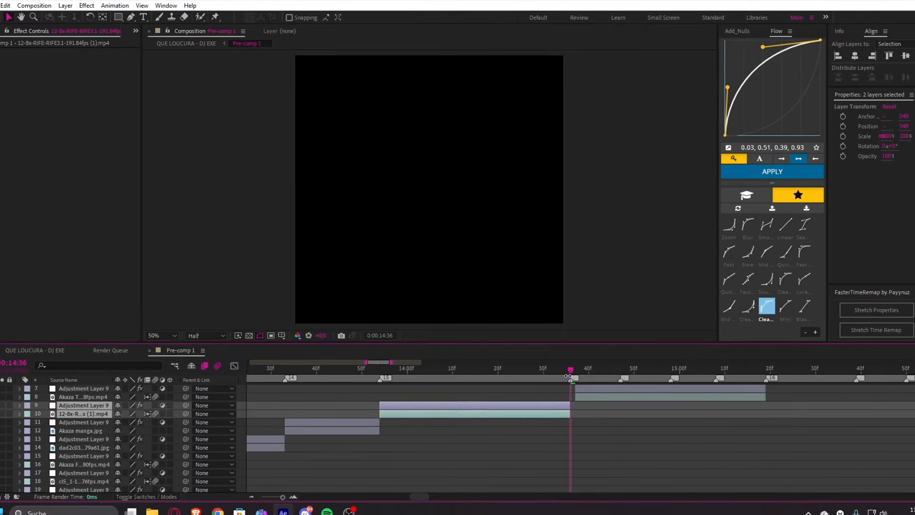
pyautogui.press('pageup')
pyautogui.press('u')
pyautogui.click(530, 423)
pyautogui.moveTo(582, 423); pyautogui.dragTo(374, 444)
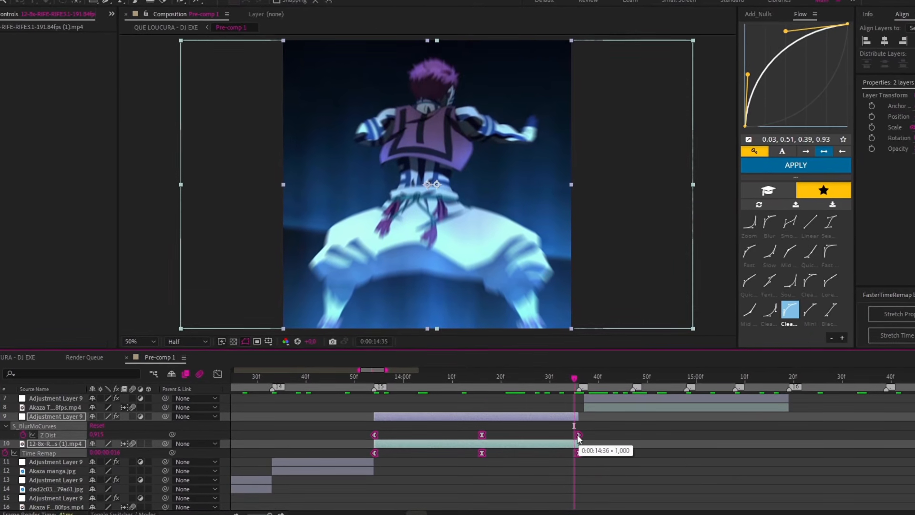
pyautogui.moveTo(578, 434); pyautogui.dragTo(572, 434)
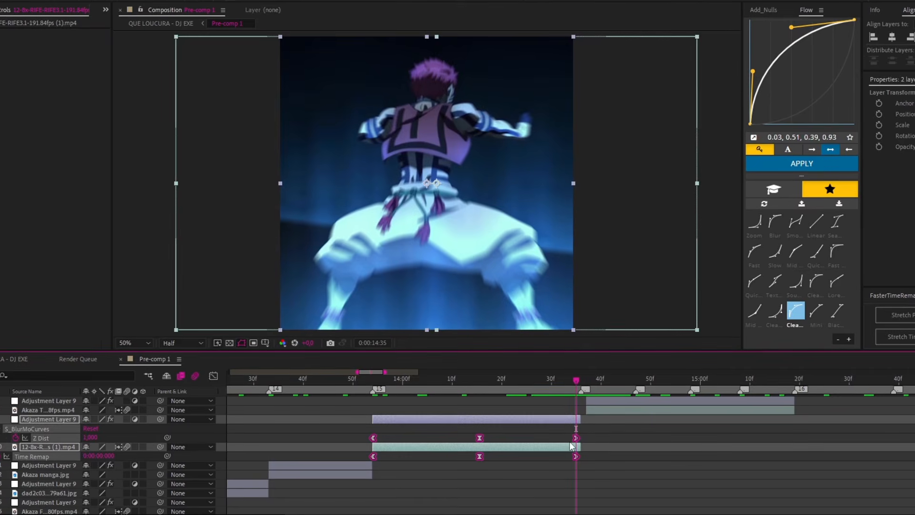
pyautogui.press('u')
# - Move the duplicated Akaza T...8fps.mp4 and its adjustment layer to start at the marker at 0:00:14:36
pyautogui.click(602, 413)
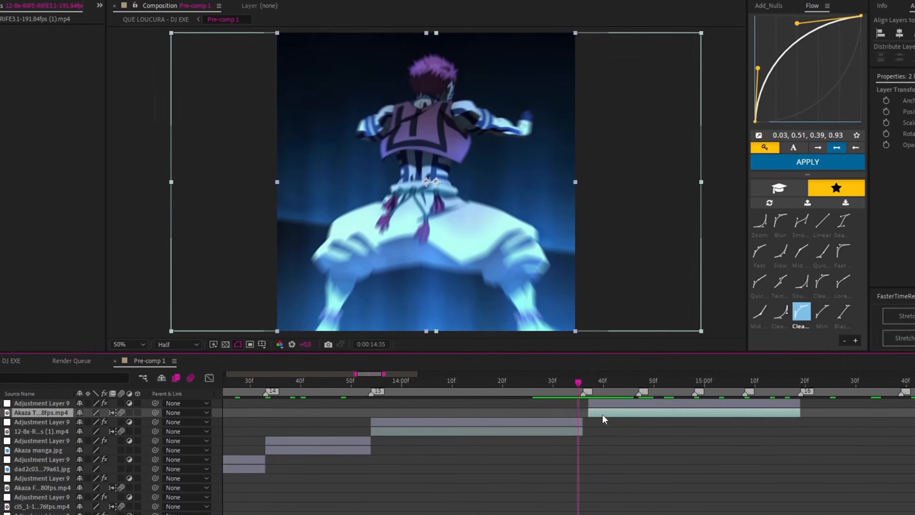
pyautogui.keyDown('shift'); pyautogui.click(605, 403); pyautogui.keyUp('shift')
pyautogui.moveTo(613, 413); pyautogui.dragTo(607, 415)
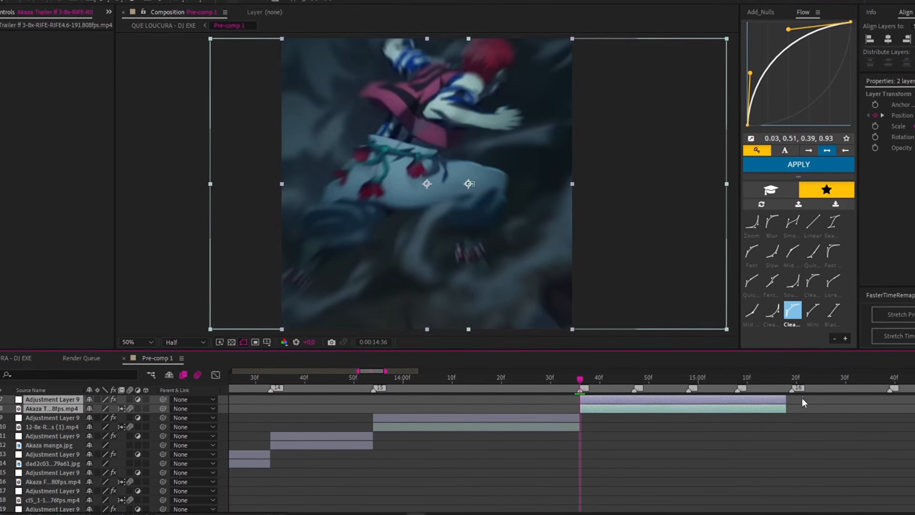
# - Trim the duplicated Akaza T...8fps.mp4 and its adjustment layer to end at marker 16 and move their last keyframes to 0:00:15:18
pyautogui.click(787, 378)
pyautogui.moveTo(780, 452); pyautogui.dragTo(533, 505)
pyautogui.press('pageup')
pyautogui.press('u')
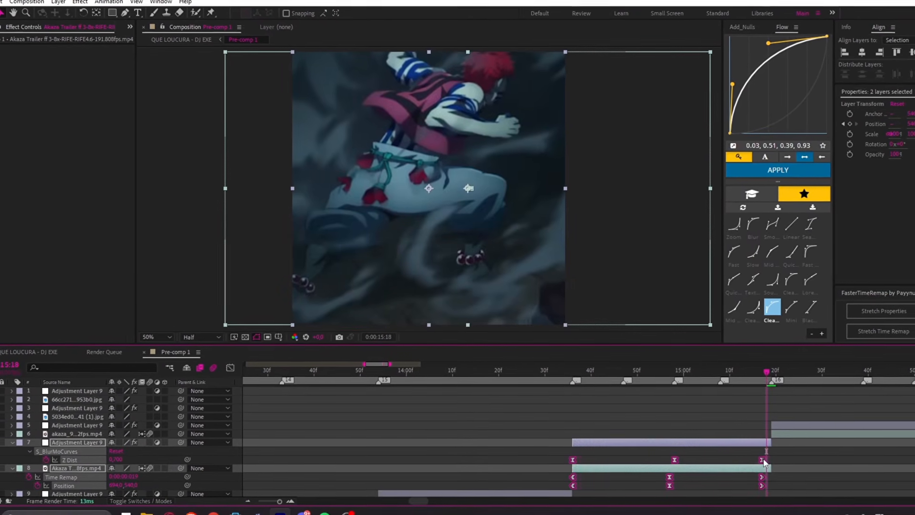
pyautogui.moveTo(761, 456); pyautogui.dragTo(756, 456)
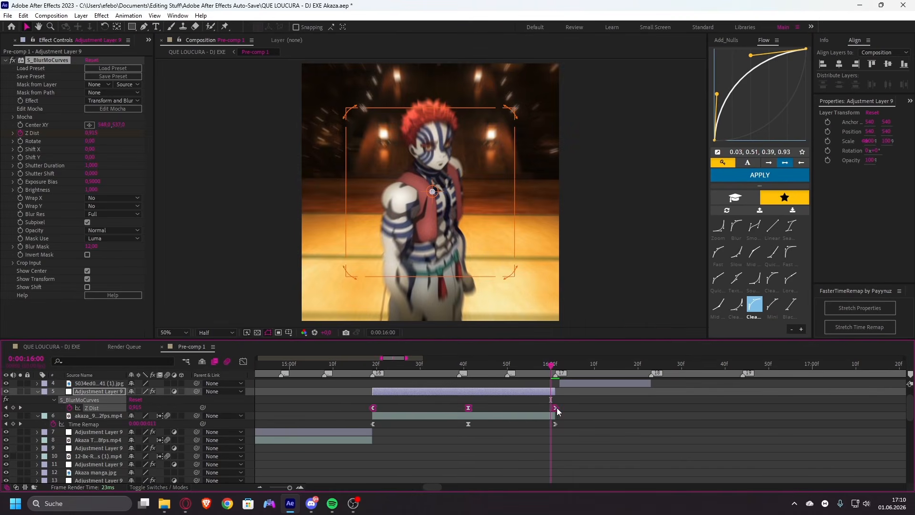
# - Move the last Z Dist and Time Remap keyframes of the duplicated akaza_9...2fps.mp4 and its adjustment layer to 0:00:16:00
pyautogui.moveTo(556, 408)
pyautogui.mouseDown()
pyautogui.moveTo(367, 426)
pyautogui.moveTo(550, 423)
pyautogui.mouseUp()
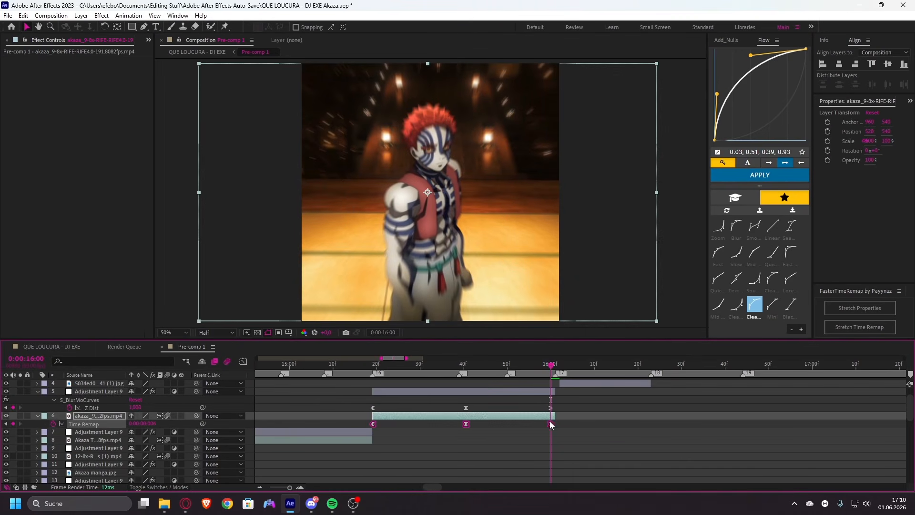
pyautogui.press('u')
pyautogui.click(527, 391)
pyautogui.press('u')
pyautogui.click(539, 416)
# - Move the duplicated 5034ed0...41 (1).jpg and its adjustment layer to start at 0:00:16:01 and extend both to end at marker 18
pyautogui.click(556, 365)
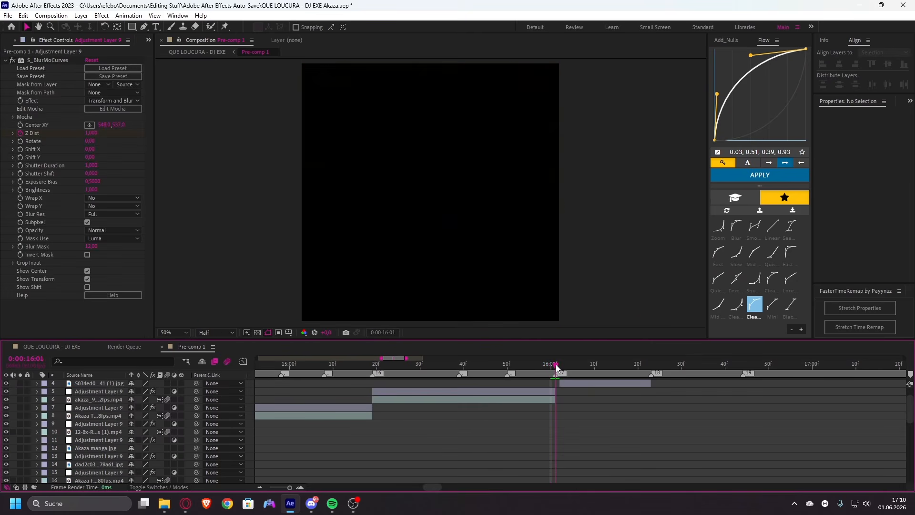
pyautogui.scroll(2, 580, 409)
pyautogui.click(580, 409)
pyautogui.keyDown('shift'); pyautogui.click(580, 402); pyautogui.keyUp('shift')
pyautogui.press('[')
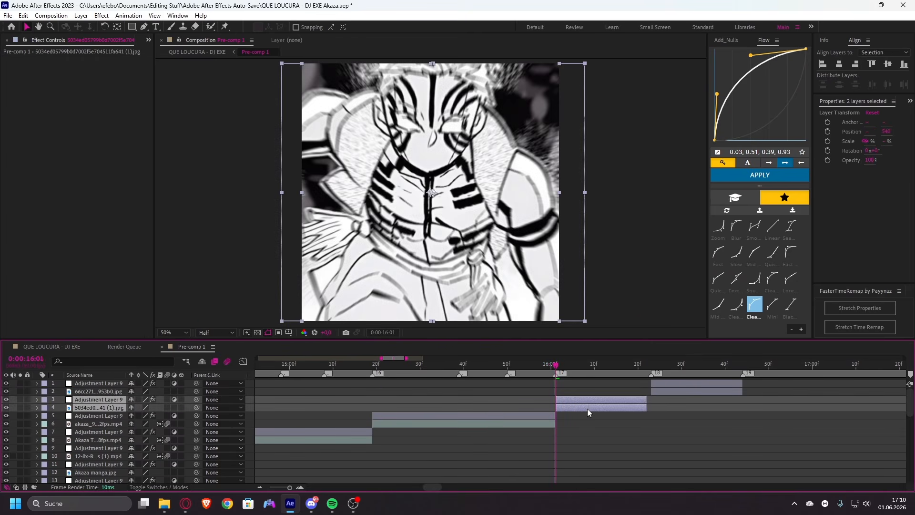
pyautogui.moveTo(646, 408)
pyautogui.mouseDown()
pyautogui.moveTo(550, 421)
pyautogui.moveTo(647, 416)
pyautogui.mouseUp()
pyautogui.press('pageup')
pyautogui.press('u')
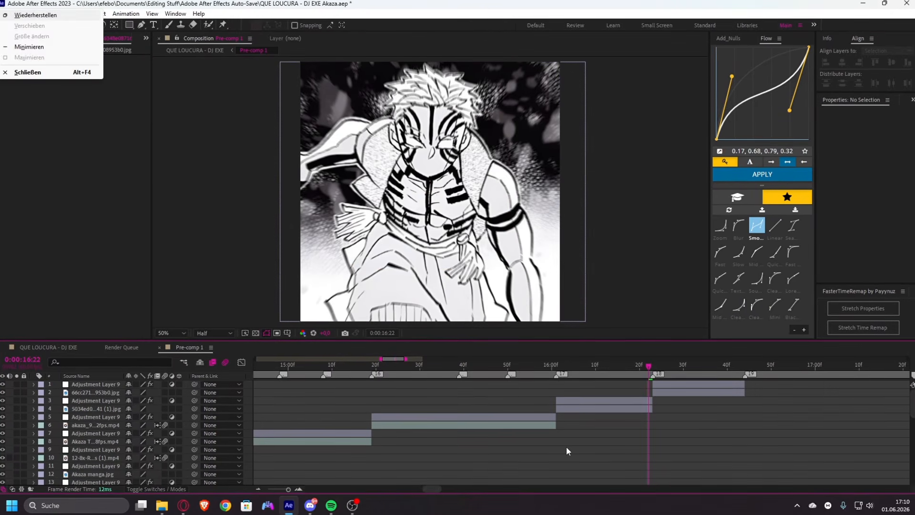
# - Delete the last Z Dist keyframe on the adjustment layer over the final 66cc271...953b0.jpg and move the middle one to 0:00:16:43
pyautogui.click(686, 385)
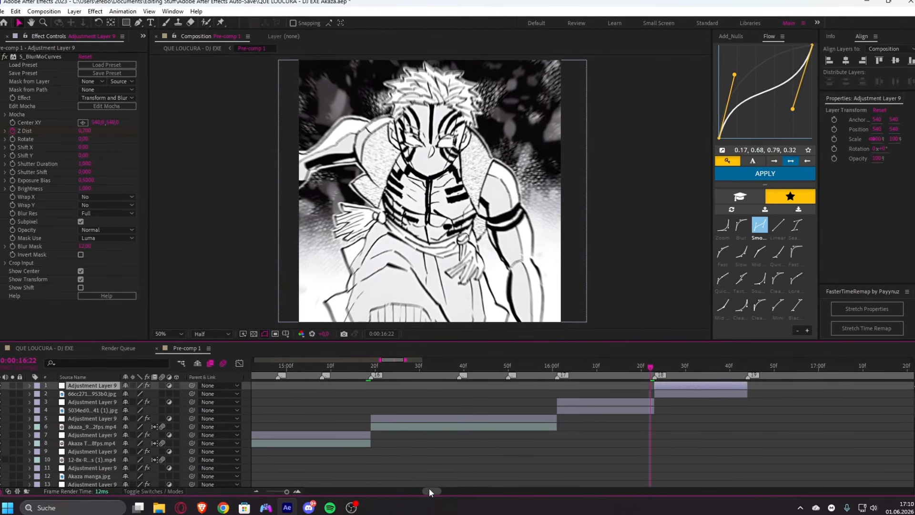
pyautogui.moveTo(429, 489); pyautogui.dragTo(434, 489)
pyautogui.press('pagedown')
pyautogui.press('u')
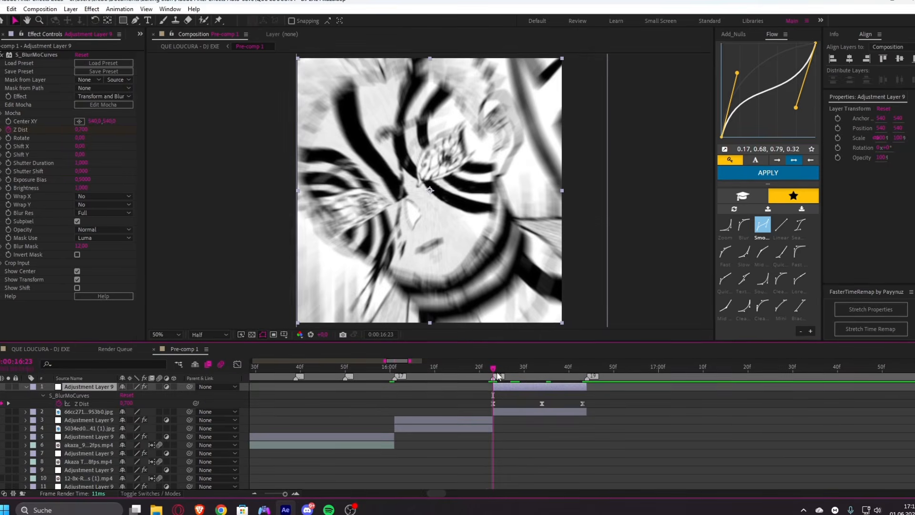
pyautogui.moveTo(493, 368); pyautogui.dragTo(545, 370)
pyautogui.moveTo(570, 414); pyautogui.dragTo(570, 413)
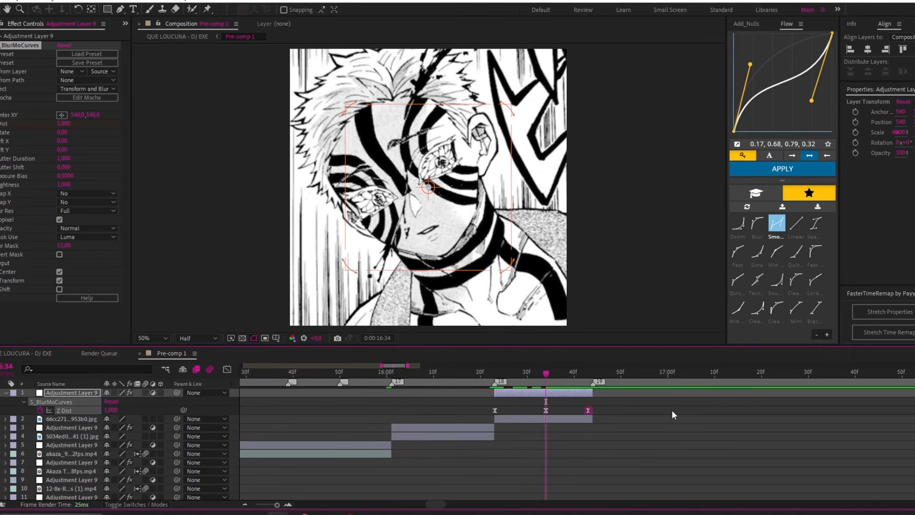
pyautogui.click(554, 371)
pyautogui.moveTo(554, 372); pyautogui.dragTo(591, 373)
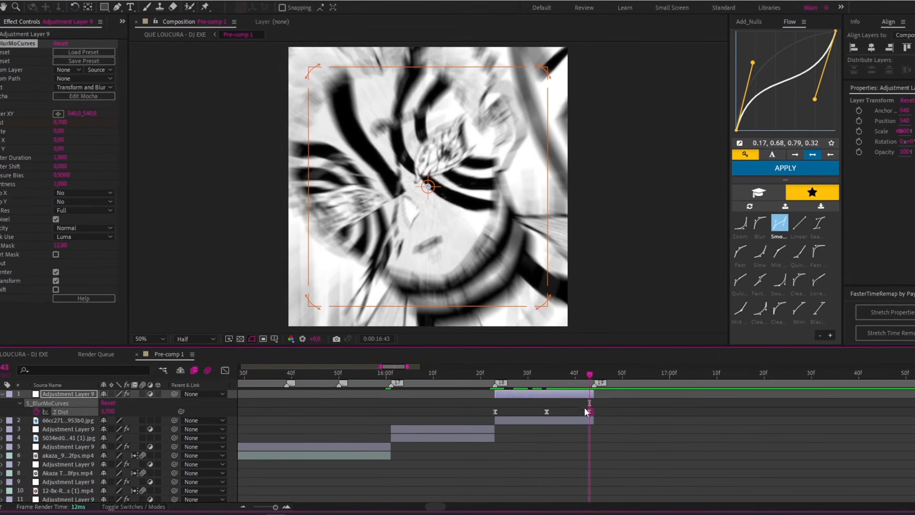
pyautogui.press('Delete')
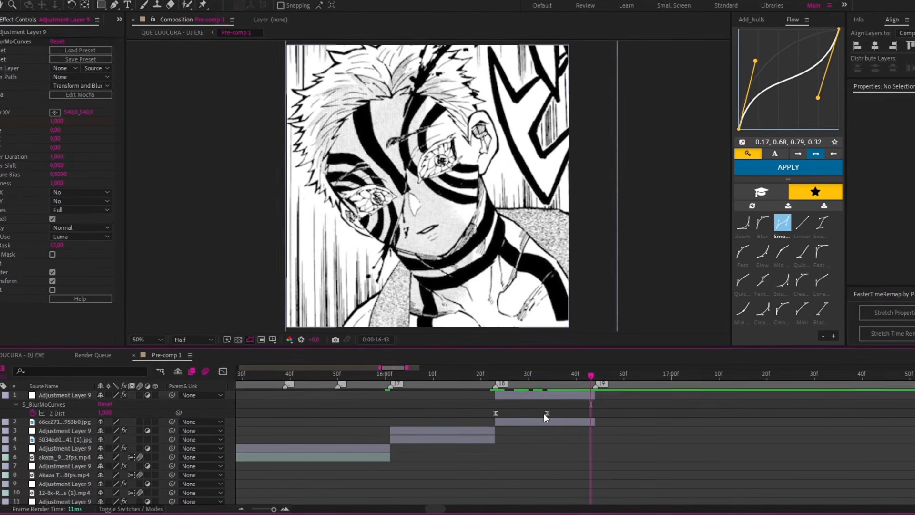
pyautogui.click(548, 411)
pyautogui.moveTo(548, 413); pyautogui.dragTo(594, 418)
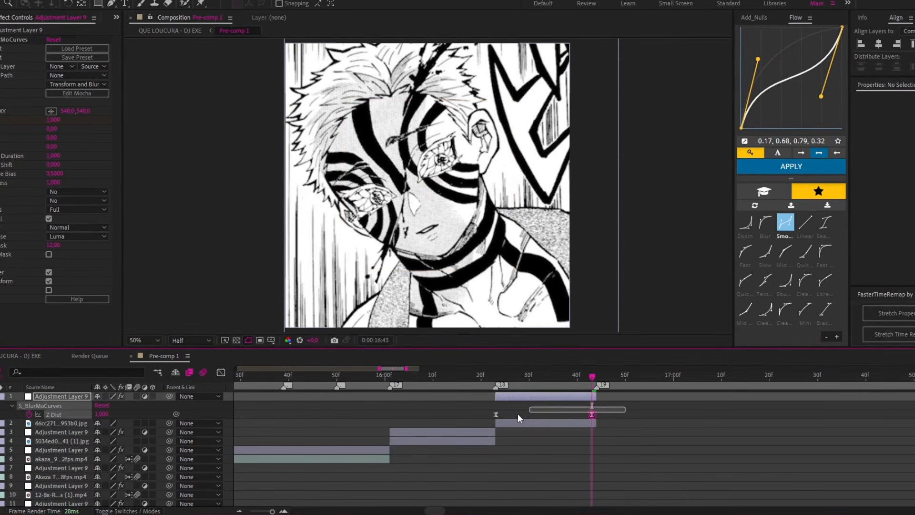
# - Ease both remaining Z Dist keyframes of that adjustment layer with the Flow curve 0.17, 0.68, 0.79, 0.32
pyautogui.moveTo(518, 419); pyautogui.dragTo(487, 420)
pyautogui.click(809, 170)
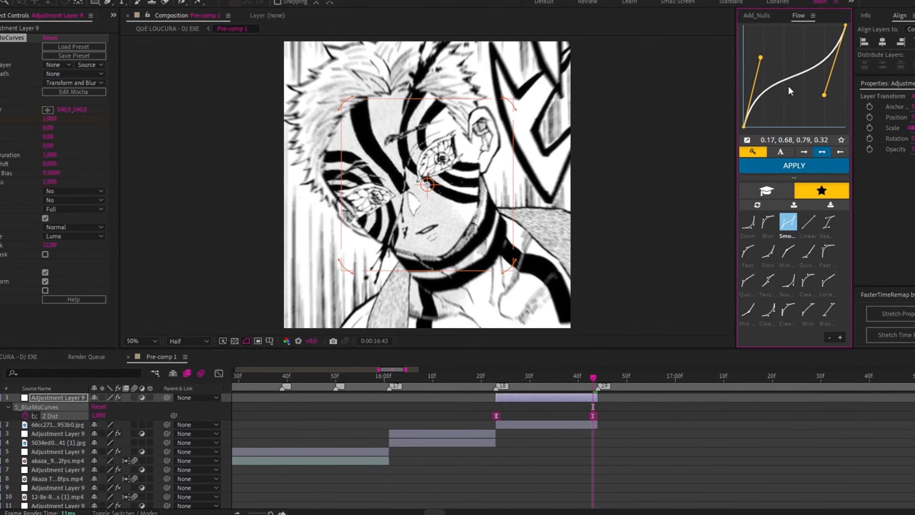
pyautogui.click(440, 412)
pyautogui.press('u')
# - Check the last clips up to marker 19 and preview the whole sequence from the beginning
pyautogui.moveTo(390, 381)
pyautogui.mouseDown()
pyautogui.moveTo(582, 381)
pyautogui.moveTo(621, 390)
pyautogui.mouseUp()
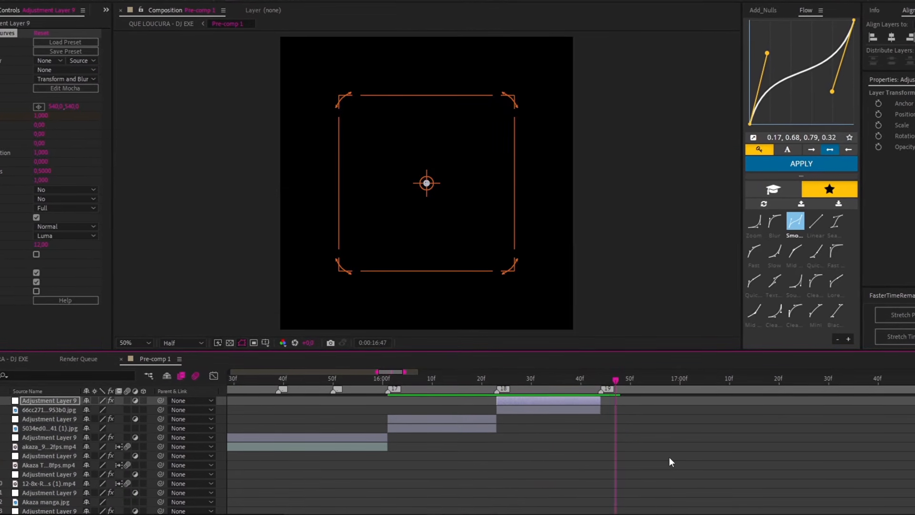
pyautogui.click(669, 458)
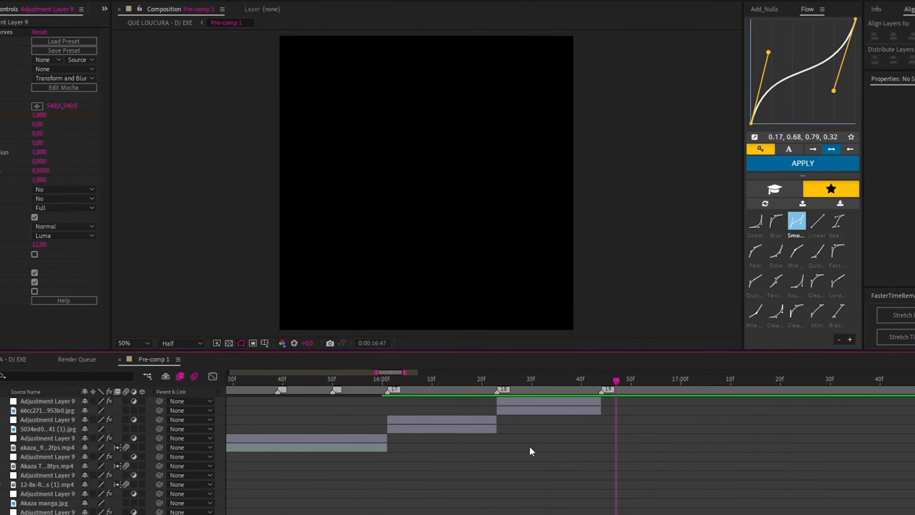
pyautogui.scroll(-3, 529, 446)
pyautogui.scroll(-1, 375, 383)
pyautogui.press('Home')
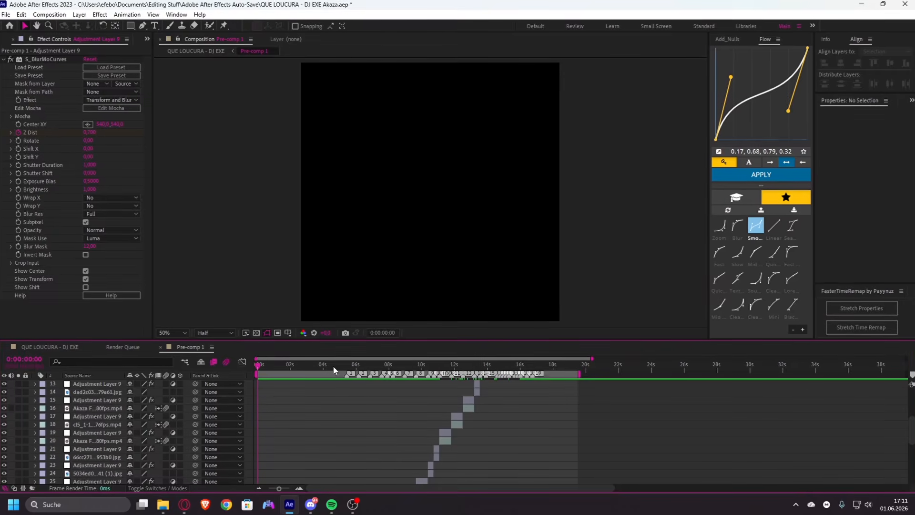
pyautogui.click(317, 380)
pyautogui.scroll(-9, 336, 421)
pyautogui.click(310, 385)
pyautogui.press('space')
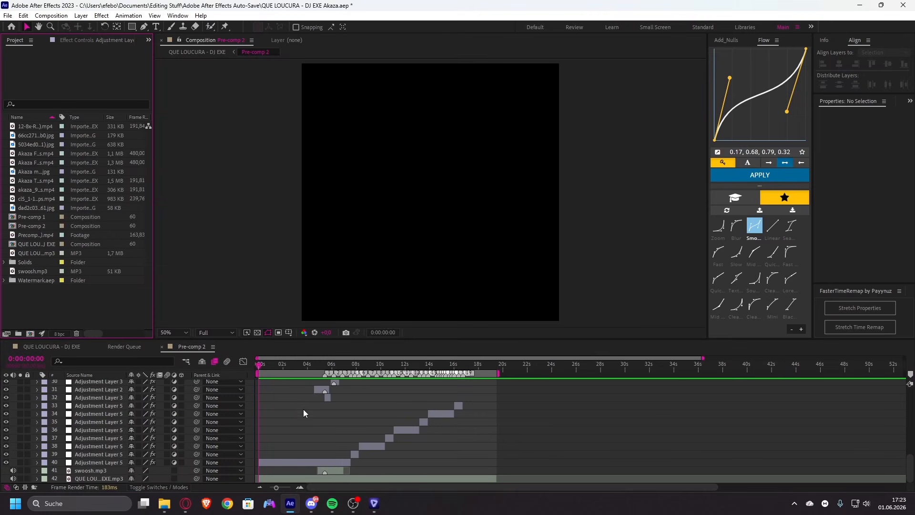
# - Import QUE LOUCURA - DJ EXE Akaza_prob3_prob3 from Downloads and place it directly above swoosh.mp3 in Pre-comp 2
pyautogui.doubleClick(98, 305)
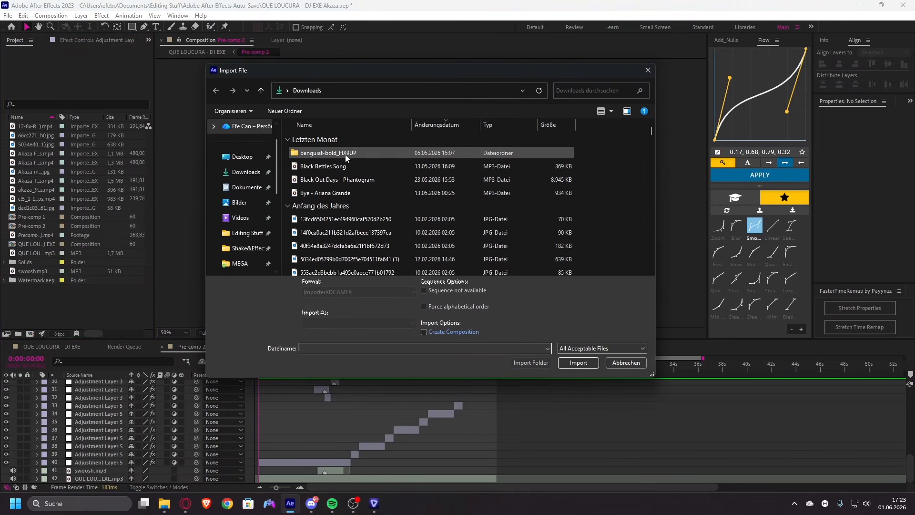
pyautogui.doubleClick(360, 152)
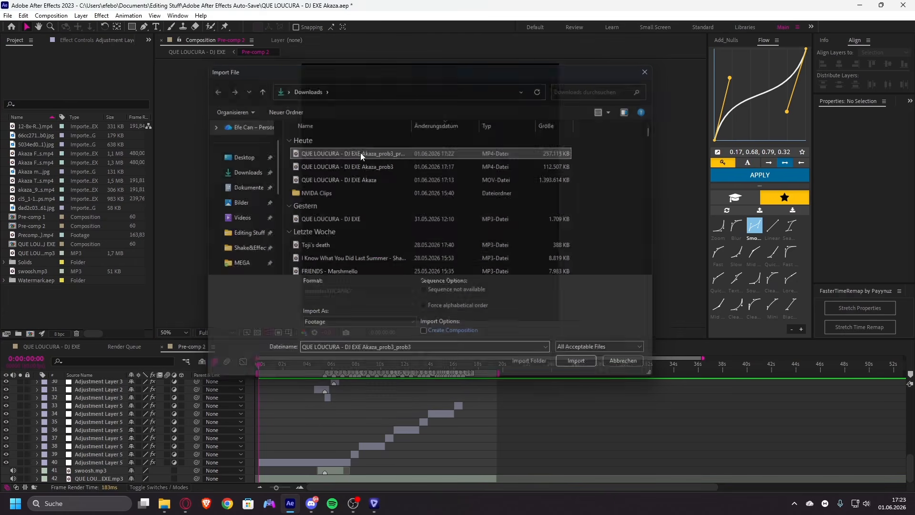
pyautogui.moveTo(34, 253); pyautogui.dragTo(104, 468)
pyautogui.scroll(-1, 307, 433)
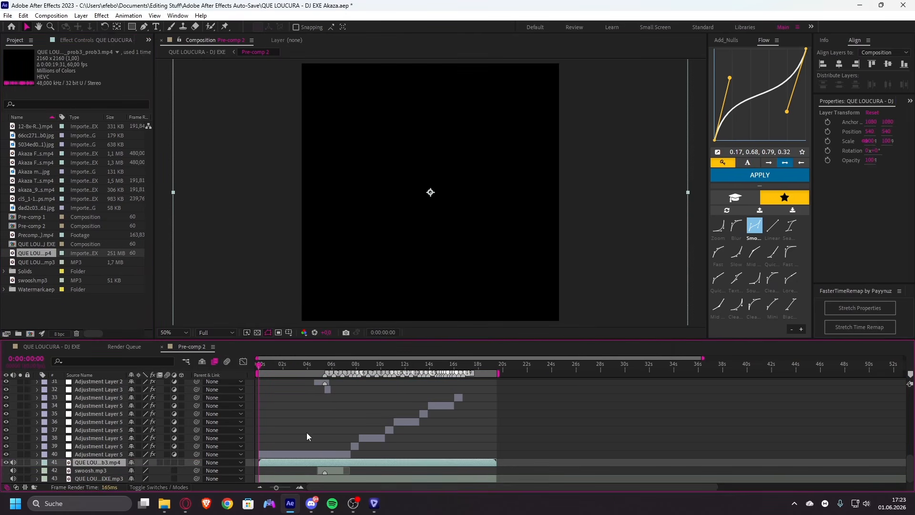
# - Mute the imported clip's audio and trim its end to marker 19 at 0:00:16:44
pyautogui.click(12, 462)
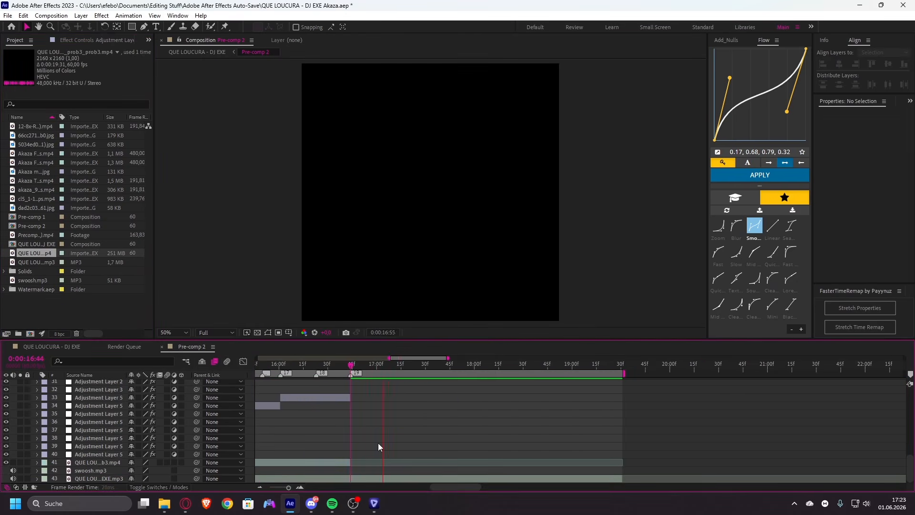
pyautogui.press('space')
pyautogui.scroll(-1, 379, 442)
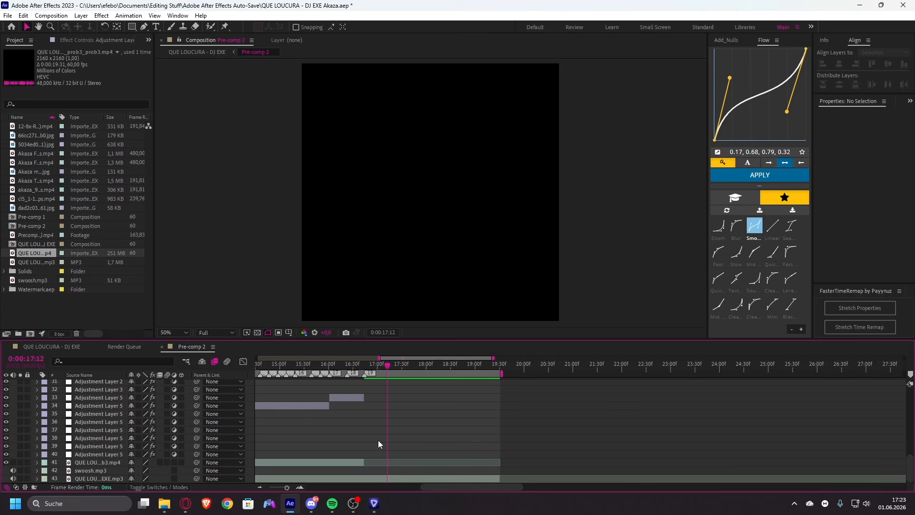
pyautogui.moveTo(453, 489); pyautogui.dragTo(323, 490)
pyautogui.scroll(-2, 273, 454)
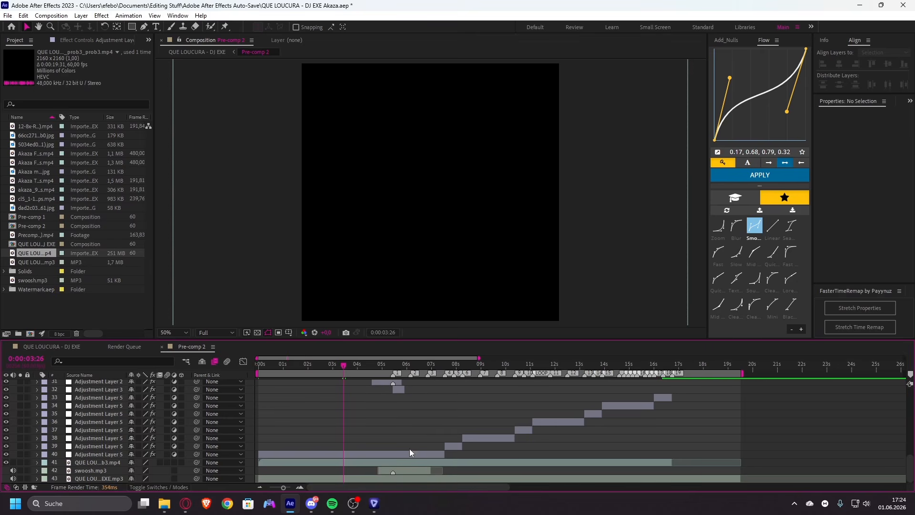
# - Trim the start of the imported clip to marker 1 at 0:00:05:26
pyautogui.click(434, 462)
pyautogui.scroll(4, 392, 396)
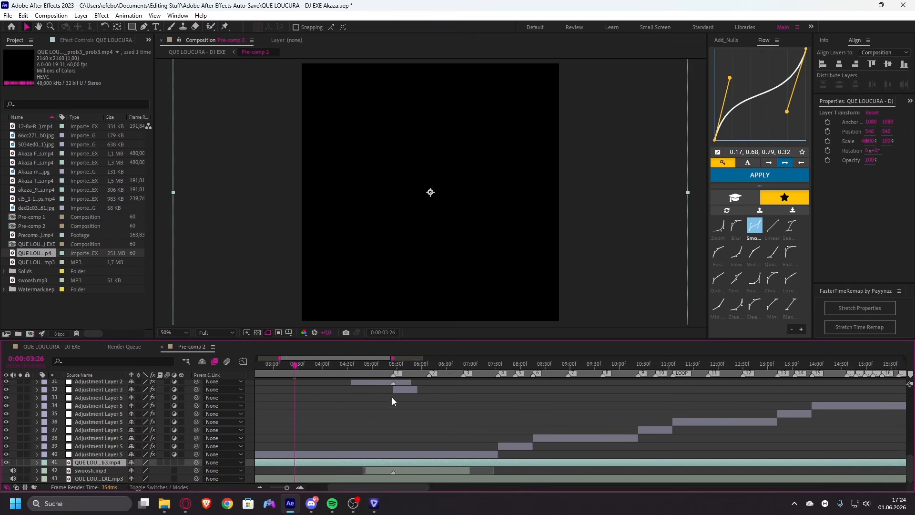
pyautogui.click(395, 365)
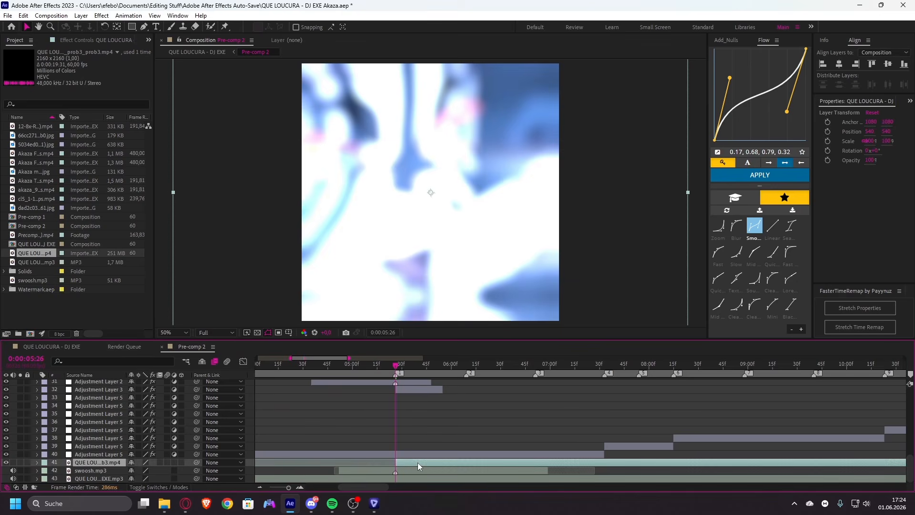
# - Look over how the adjustment layers are arranged above the imported clip along the Pre-comp 2 timeline
pyautogui.click(440, 365)
pyautogui.scroll(-3, 539, 433)
pyautogui.click(439, 444)
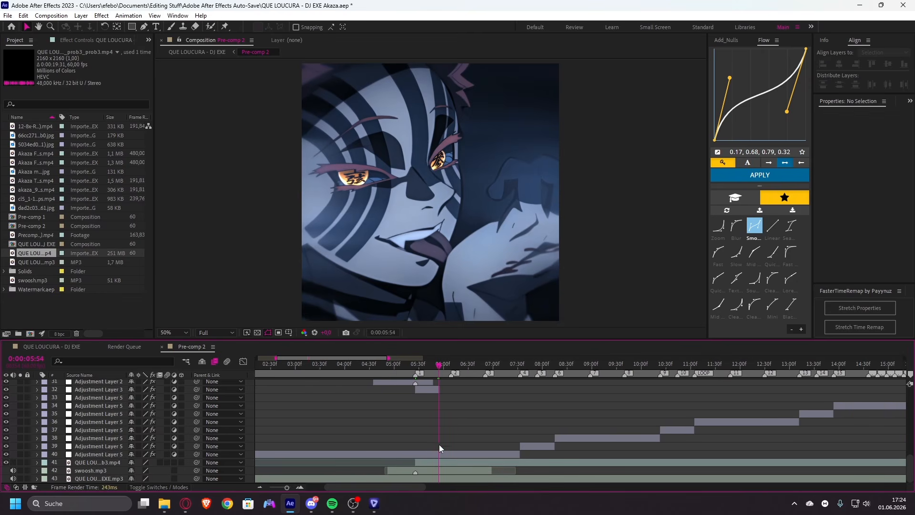
pyautogui.moveTo(389, 484); pyautogui.dragTo(394, 485)
pyautogui.scroll(-3, 437, 417)
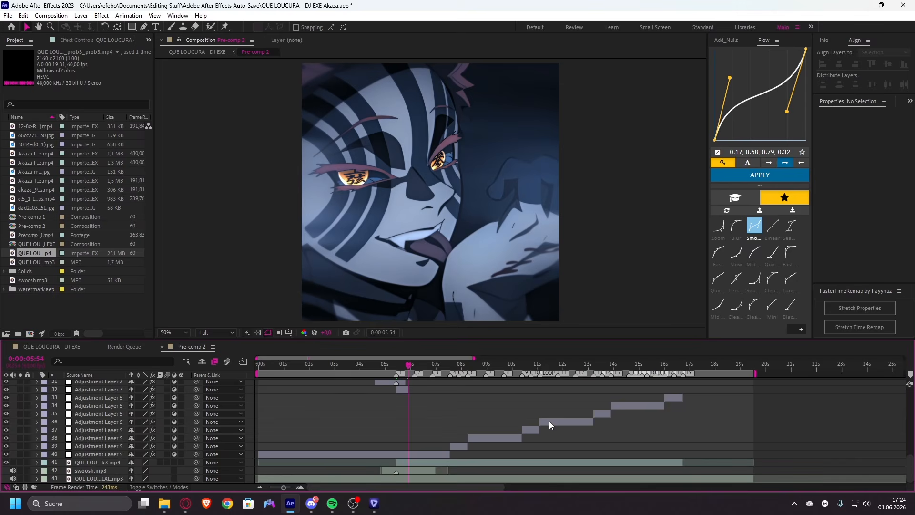
pyautogui.scroll(2, 482, 415)
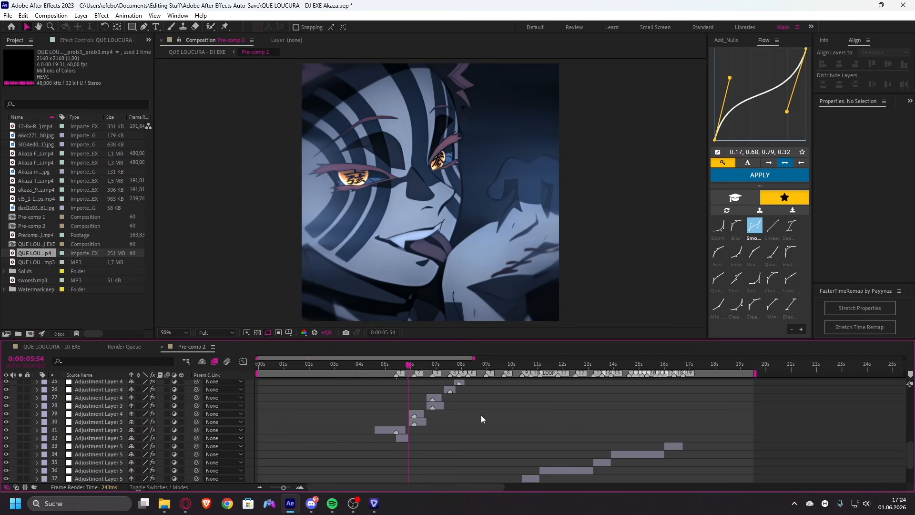
pyautogui.scroll(-1, 482, 414)
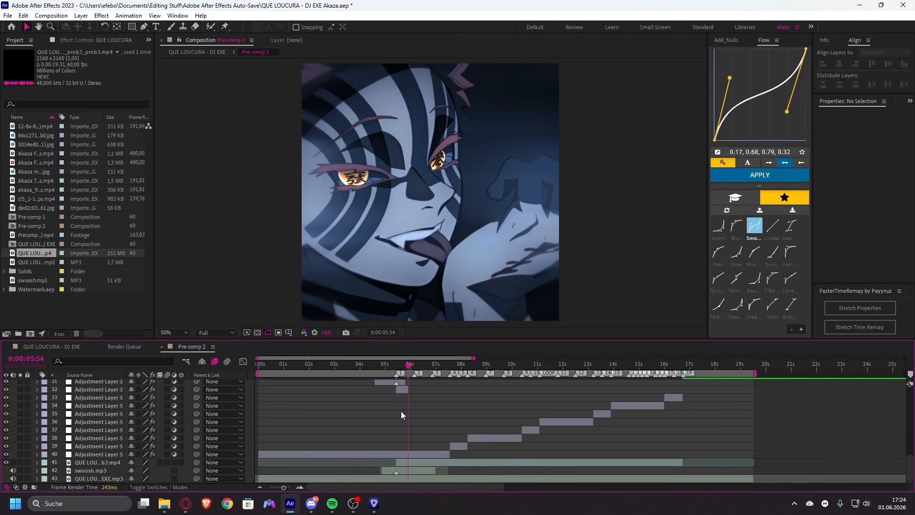
pyautogui.scroll(6, 401, 411)
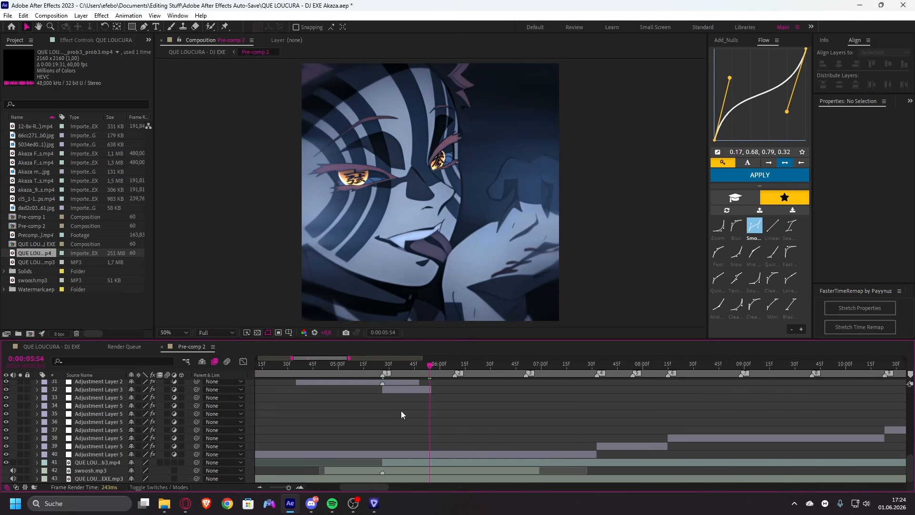
# - Examine the Exposure and BCC Lens Blur OBS Iris Scale keyframes of Adjustment Layer 3 and the Flow curve 0.03, 0.51, 0.39, 0.93
pyautogui.click(422, 390)
pyautogui.press('i')
pyautogui.click(102, 40)
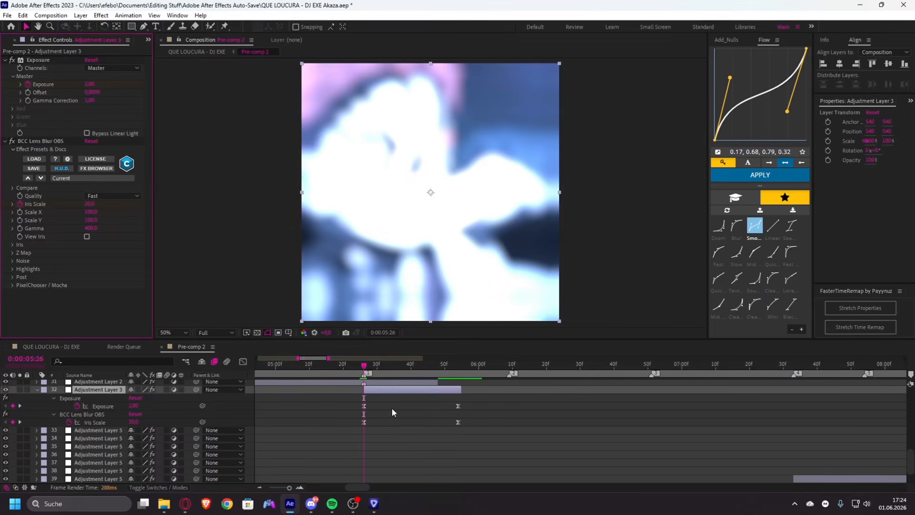
pyautogui.moveTo(378, 402); pyautogui.dragTo(339, 428)
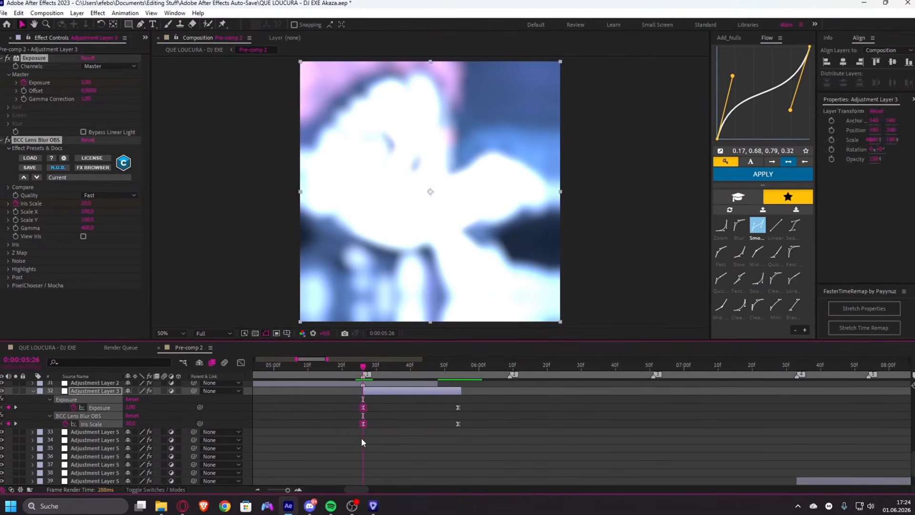
pyautogui.click(361, 438)
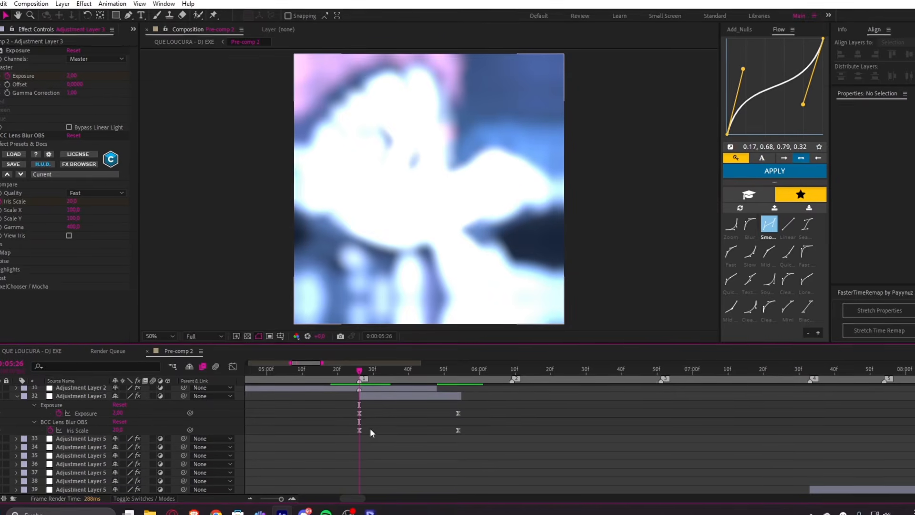
pyautogui.click(436, 396)
pyautogui.click(459, 372)
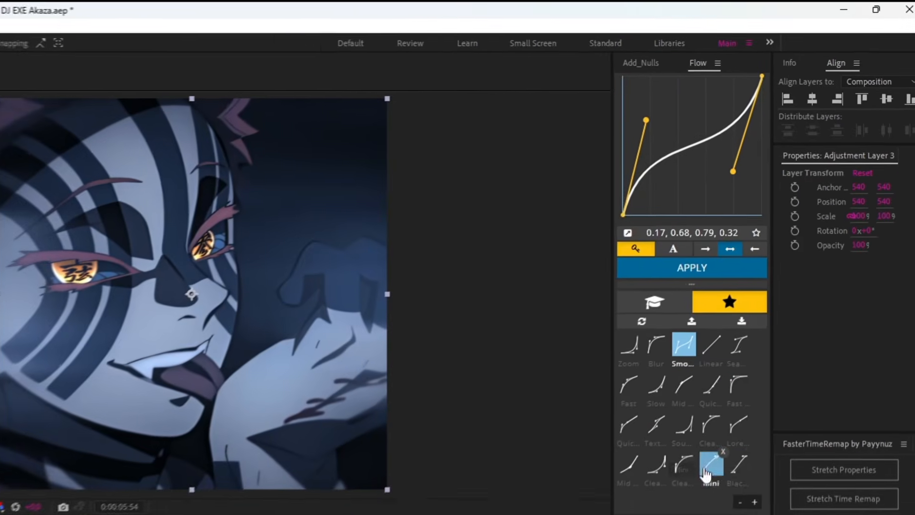
pyautogui.click(794, 311)
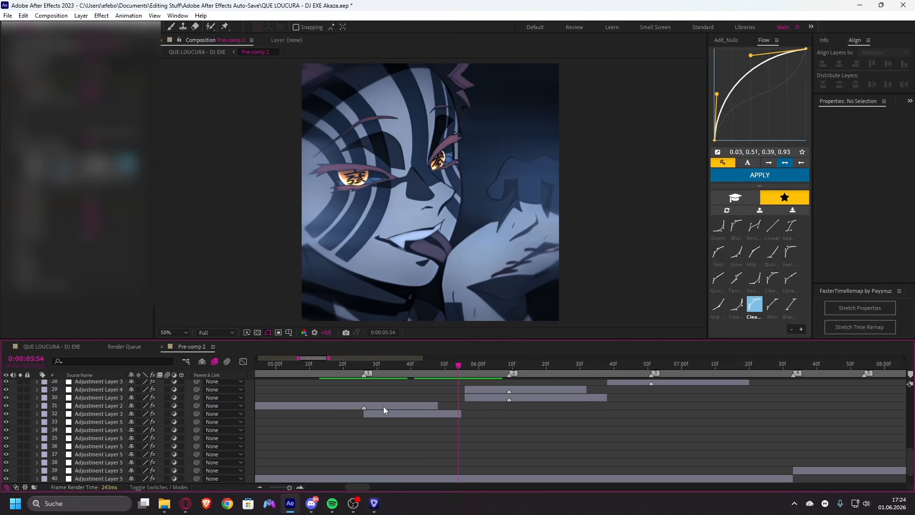
# - Compare the Adjustment Layer 2 and Adjustment Layer 3 bars at marker 1 with the Adjustment Layer 3 bar at marker 2
pyautogui.click(384, 406)
pyautogui.scroll(-2, 387, 408)
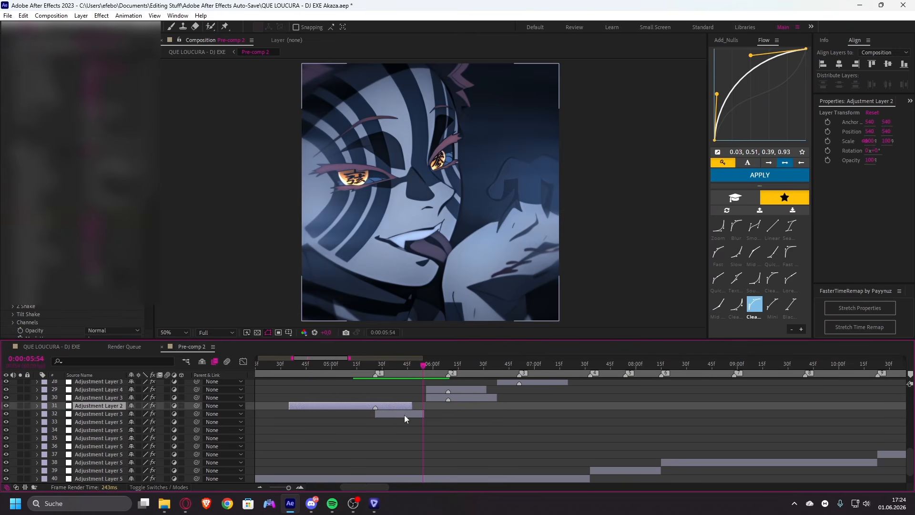
pyautogui.click(404, 415)
pyautogui.click(371, 368)
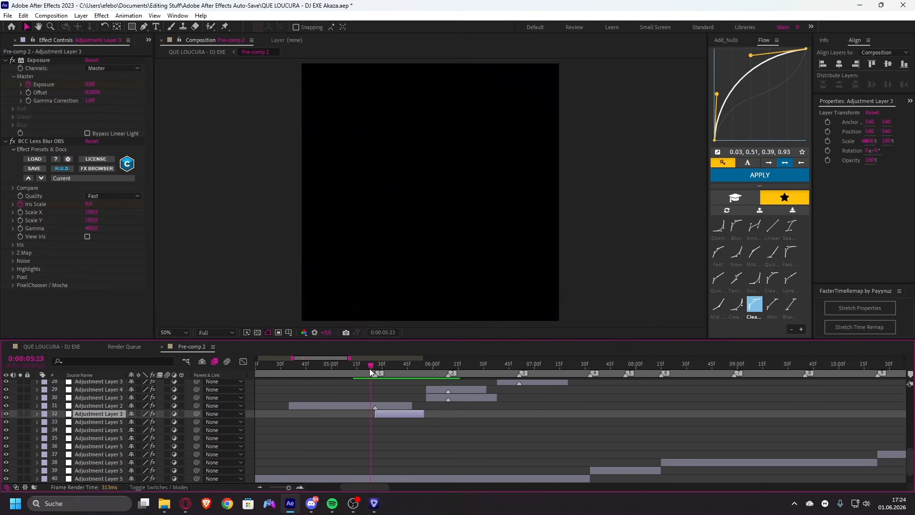
pyautogui.click(362, 407)
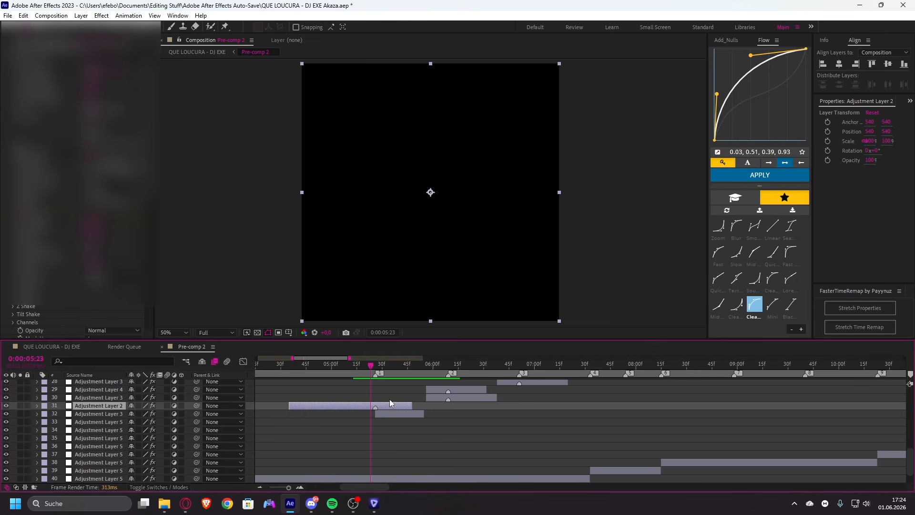
pyautogui.click(398, 414)
pyautogui.scroll(2, 426, 403)
pyautogui.click(476, 396)
pyautogui.scroll(2, 476, 397)
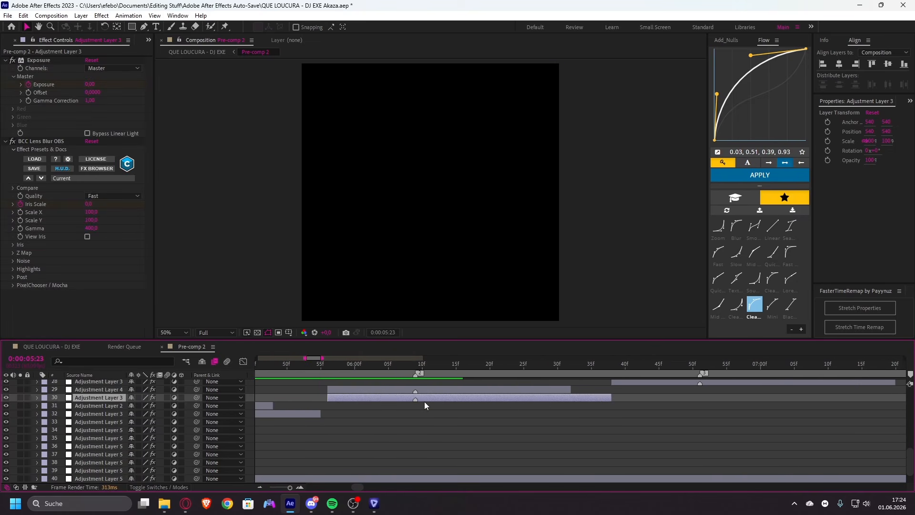
# - Reveal the Exposure and Iris Scale keyframes of the Adjustment Layer 3 at marker 2 and step through their start, peak and end
pyautogui.scroll(-2, 425, 402)
pyautogui.click(420, 367)
pyautogui.press('u')
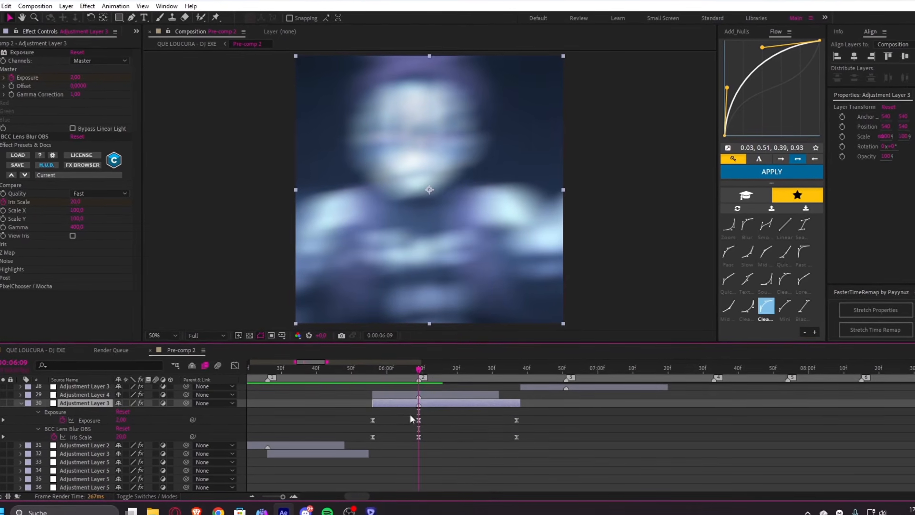
pyautogui.click(419, 419)
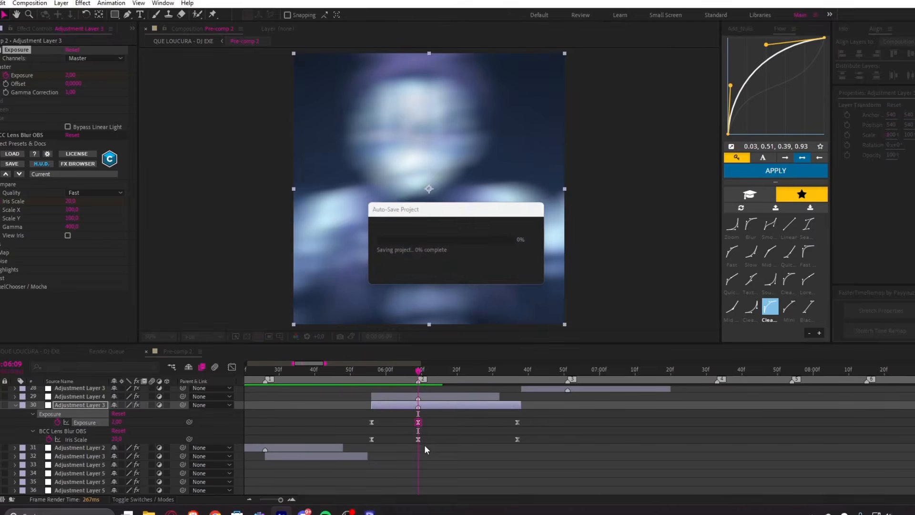
pyautogui.click(418, 439)
pyautogui.click(397, 404)
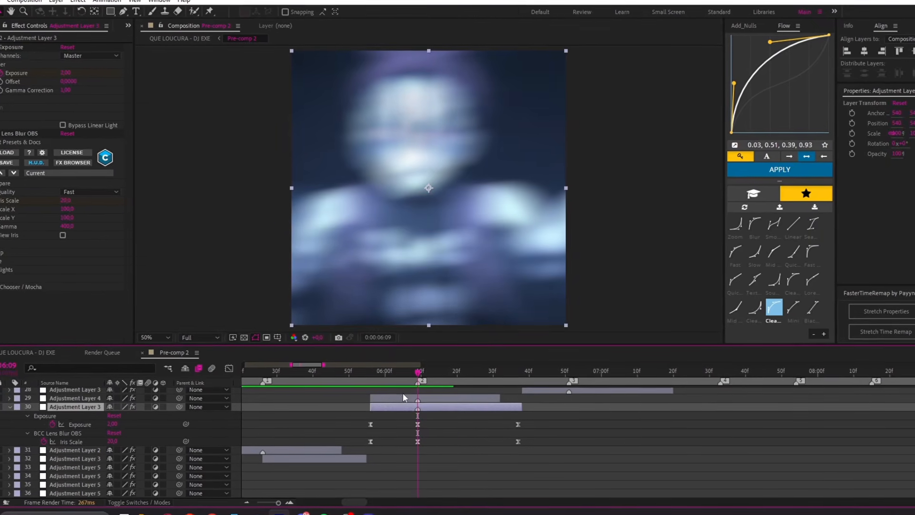
pyautogui.press('j')
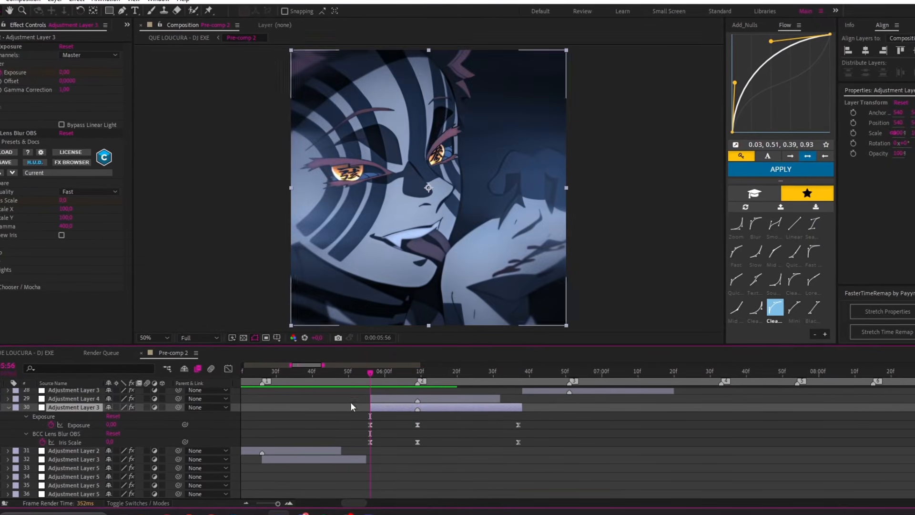
pyautogui.click(353, 461)
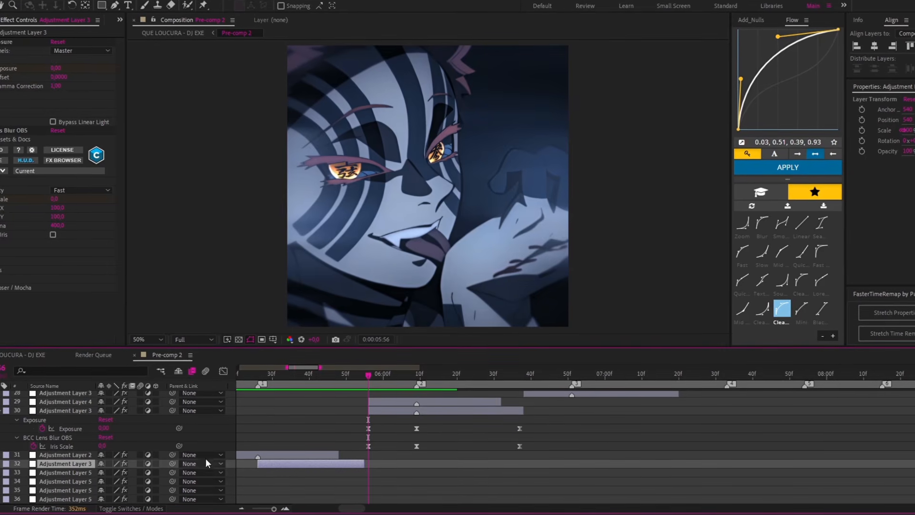
pyautogui.click(382, 409)
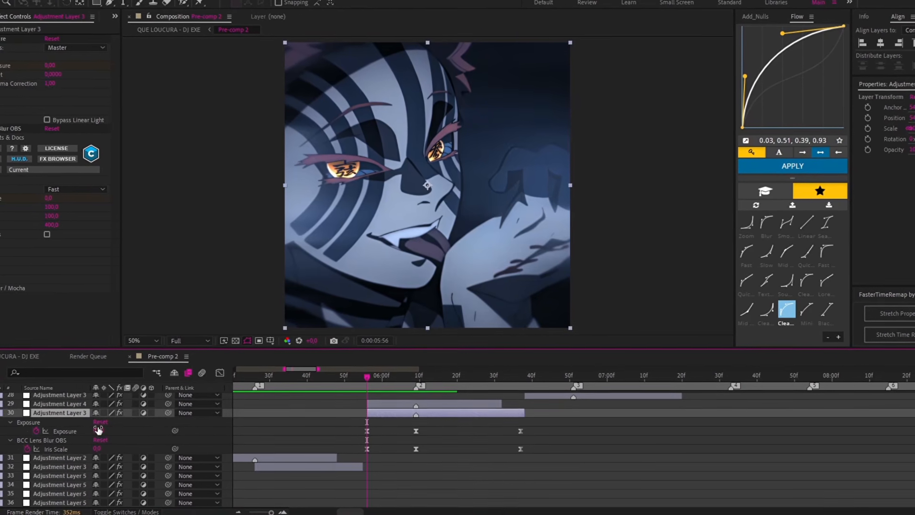
pyautogui.press('k')
pyautogui.press('k')
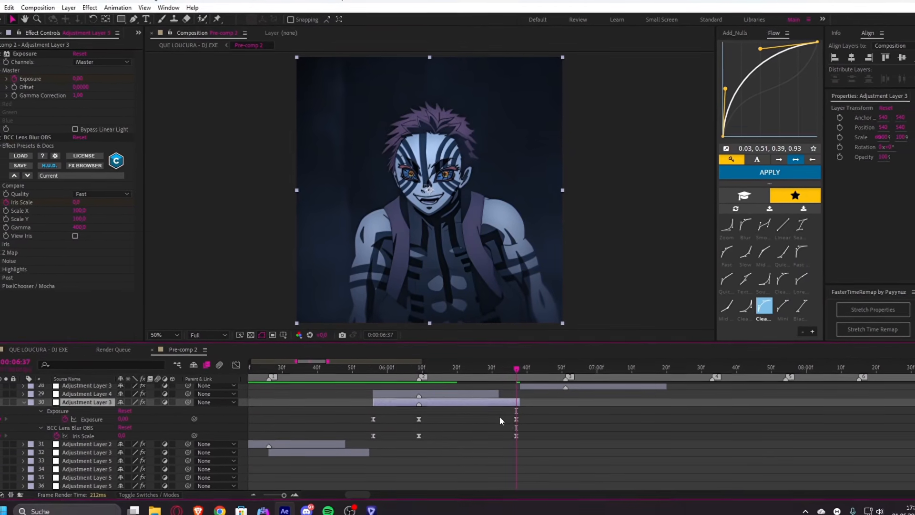
# - Scrub through the flash around marker 2 and compare the Flow curve 0.52, 0.01, 0.96, 0.38 with 0.03, 0.51, 0.39, 0.93
pyautogui.click(417, 371)
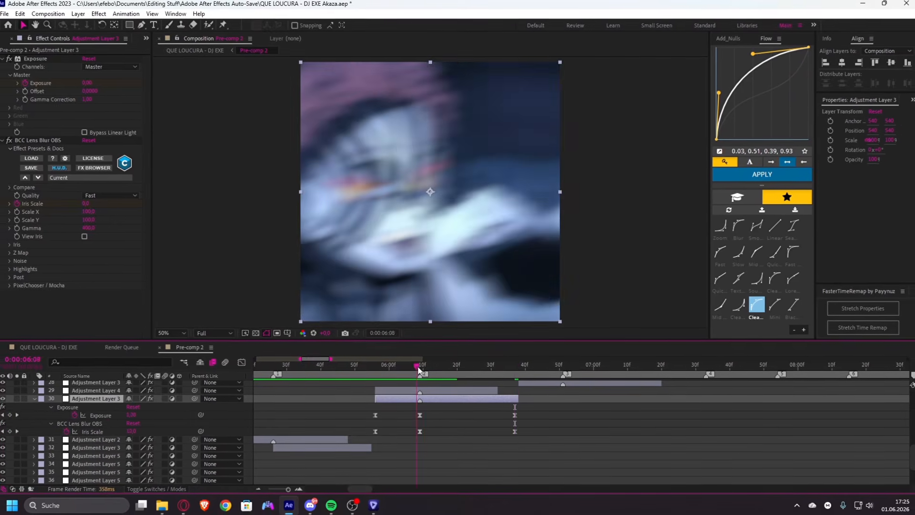
pyautogui.moveTo(419, 369)
pyautogui.mouseDown()
pyautogui.moveTo(376, 375)
pyautogui.moveTo(421, 377)
pyautogui.mouseUp()
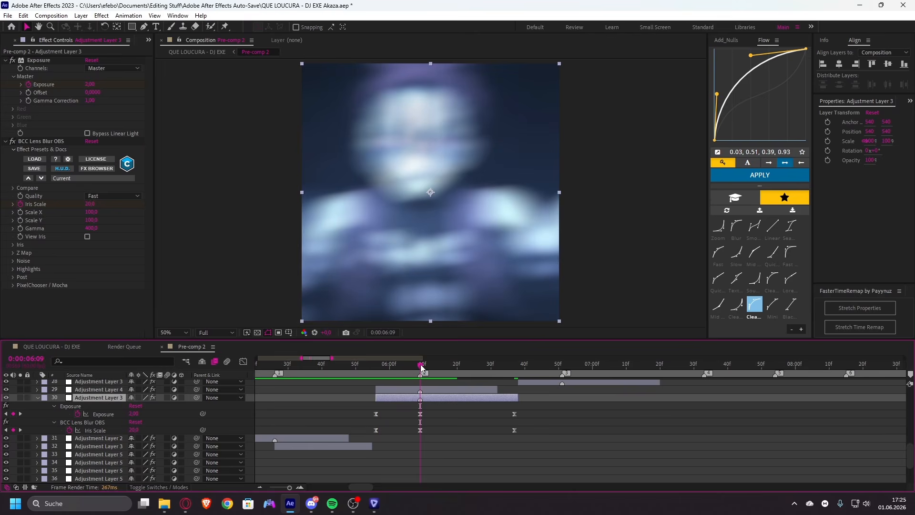
pyautogui.moveTo(421, 367); pyautogui.dragTo(410, 383)
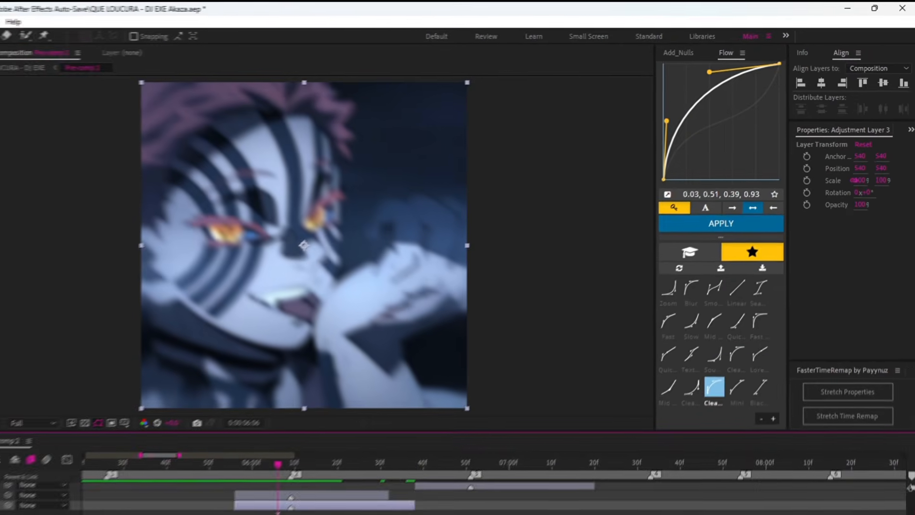
pyautogui.click(737, 304)
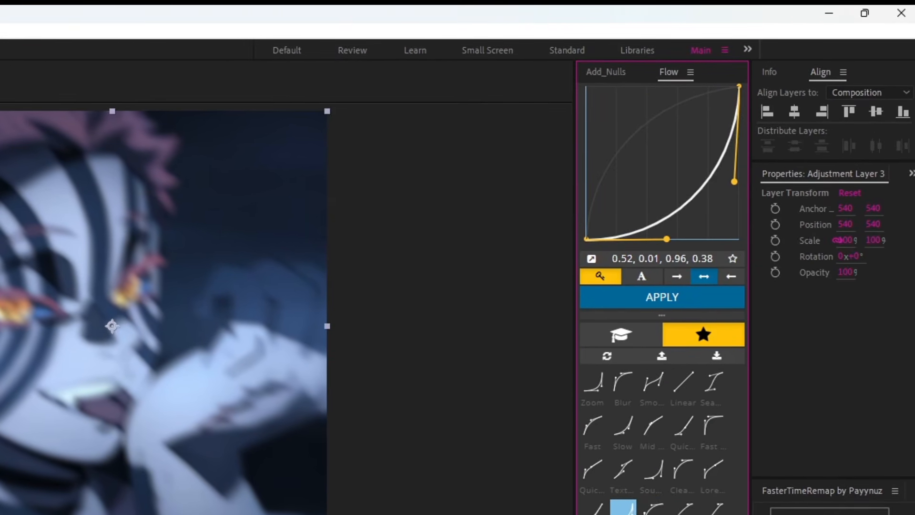
pyautogui.click(654, 506)
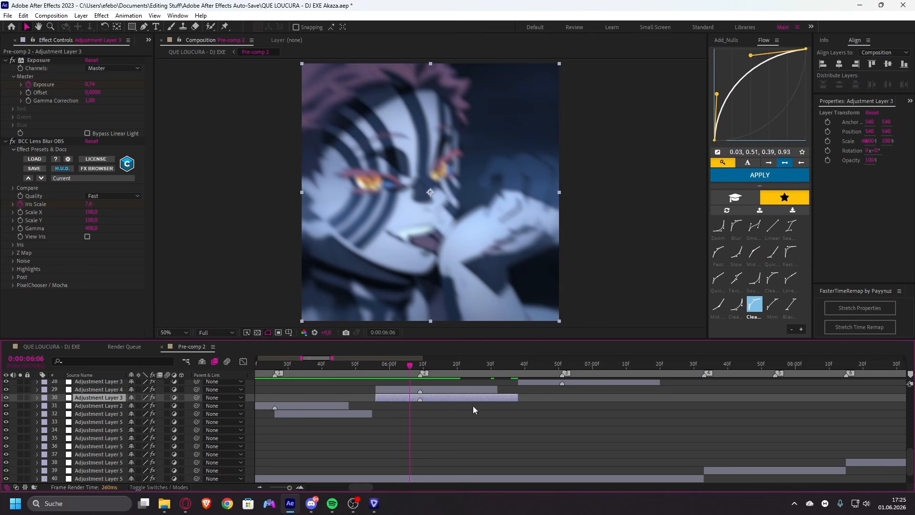
# - Go to marker 4 at 0:00:07:33 and look up the Add Marker command for the Adjustment Layer 4 there
pyautogui.scroll(-1, 471, 403)
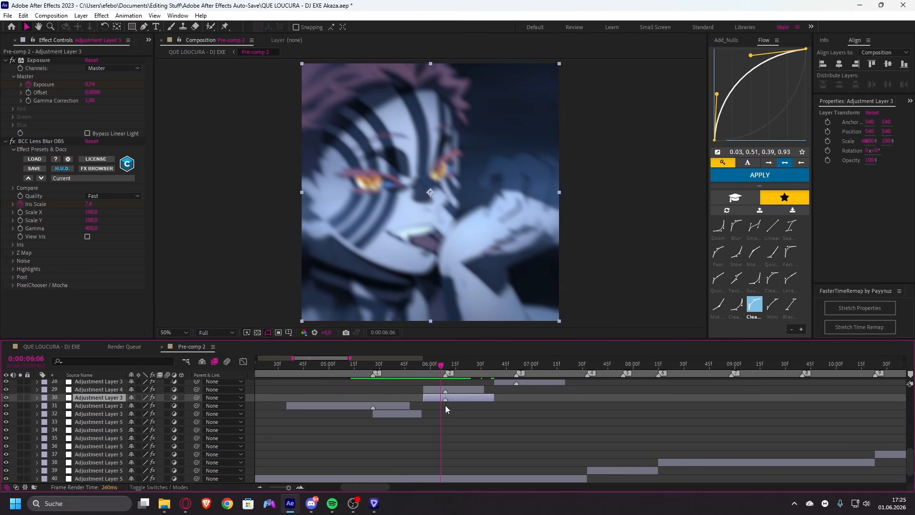
pyautogui.scroll(1, 548, 407)
pyautogui.scroll(1, 709, 429)
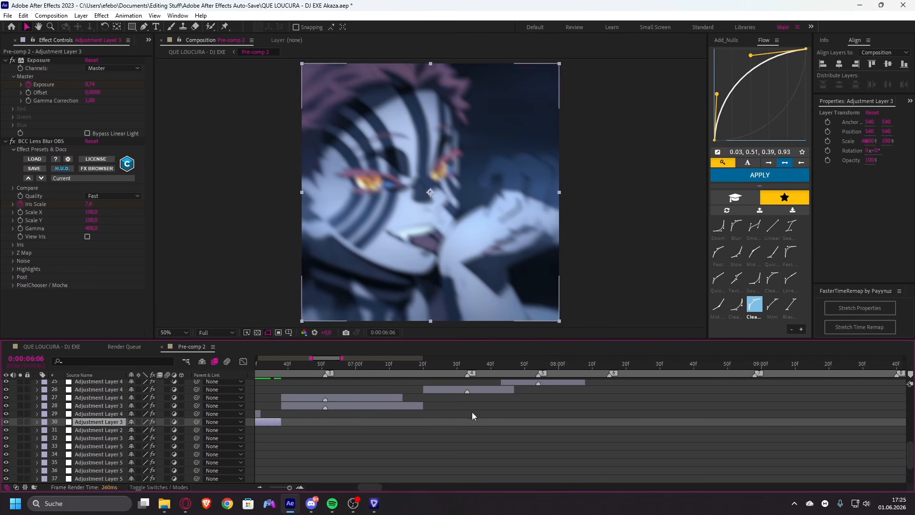
pyautogui.click(484, 370)
pyautogui.moveTo(485, 371); pyautogui.dragTo(467, 376)
pyautogui.click(475, 391)
pyautogui.rightClick(476, 392)
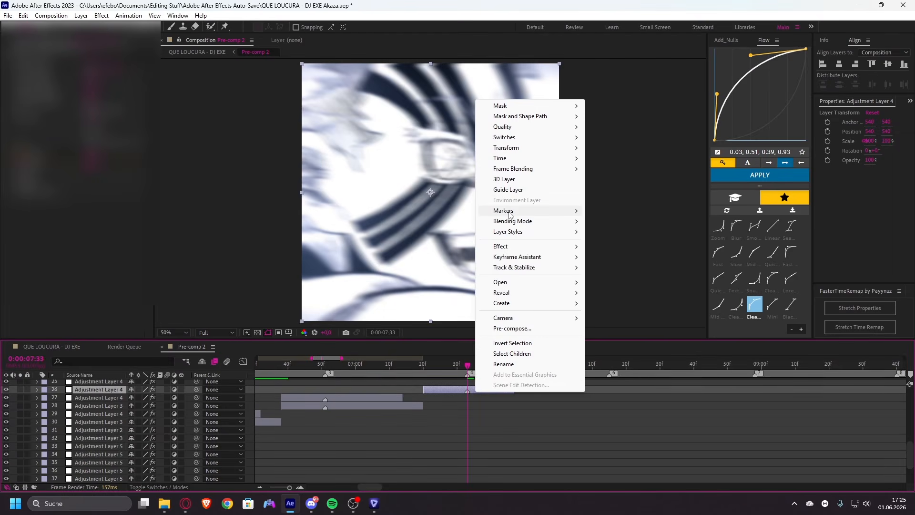
pyautogui.click(493, 443)
pyautogui.click(476, 389)
pyautogui.rightClick(487, 388)
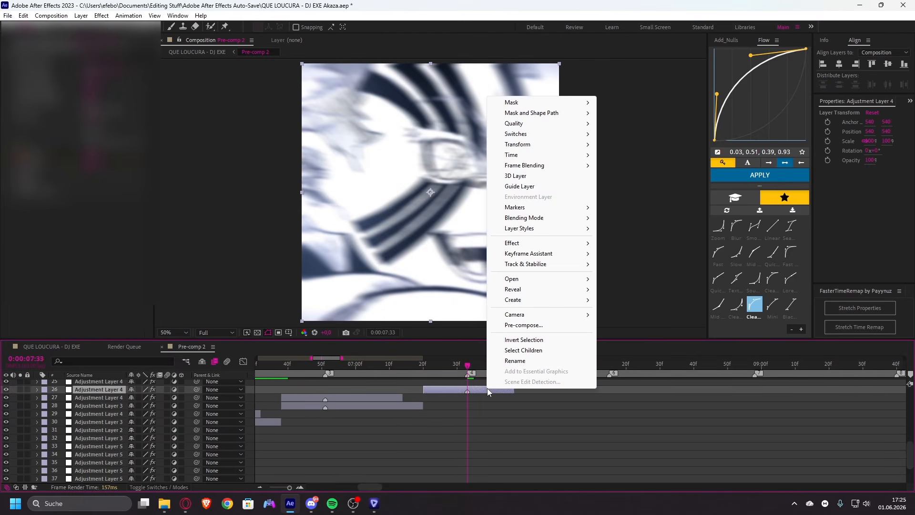
pyautogui.moveTo(531, 210)
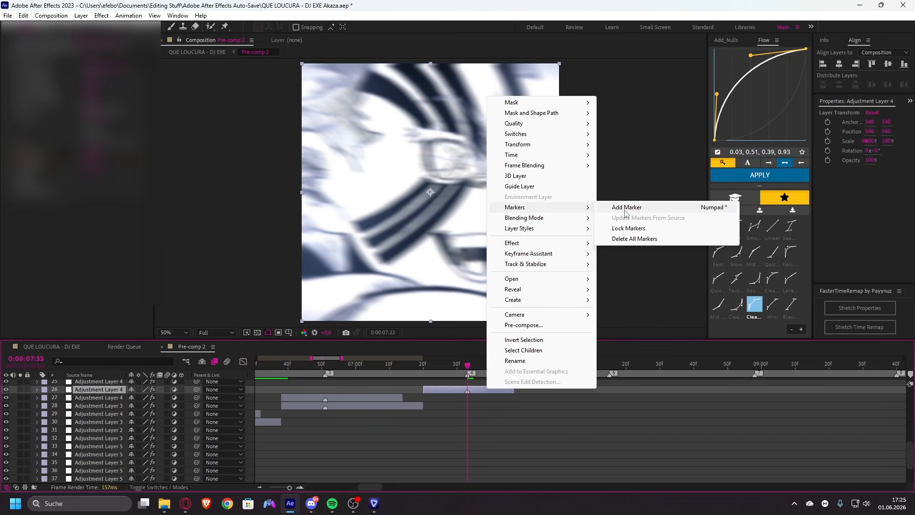
pyautogui.click(496, 422)
# - Examine the Twitch Amount keyframes on the Adjustment Layer 4 at marker 4 up to the layer's end
pyautogui.click(472, 390)
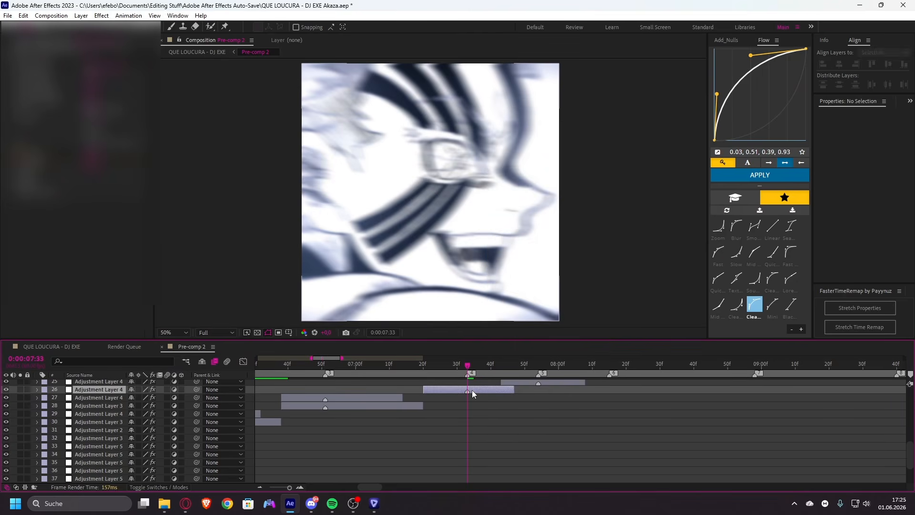
pyautogui.press('pageup')
pyautogui.press('pagedown')
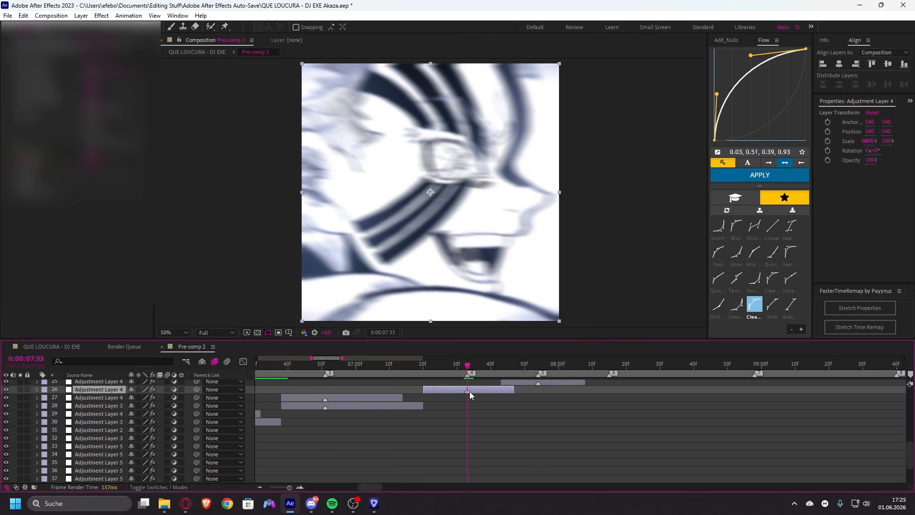
pyautogui.scroll(1, 599, 408)
pyautogui.scroll(1, 667, 427)
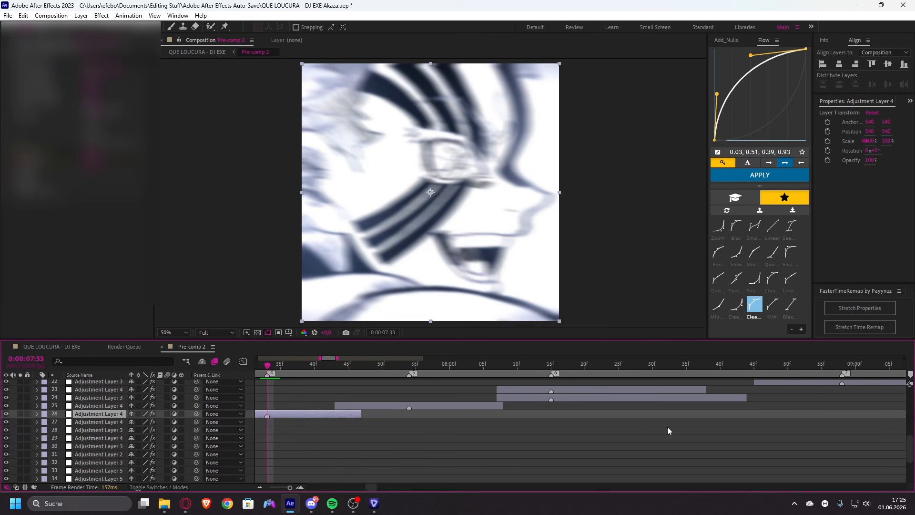
pyautogui.scroll(-1, 591, 412)
pyautogui.moveTo(532, 365); pyautogui.dragTo(477, 408)
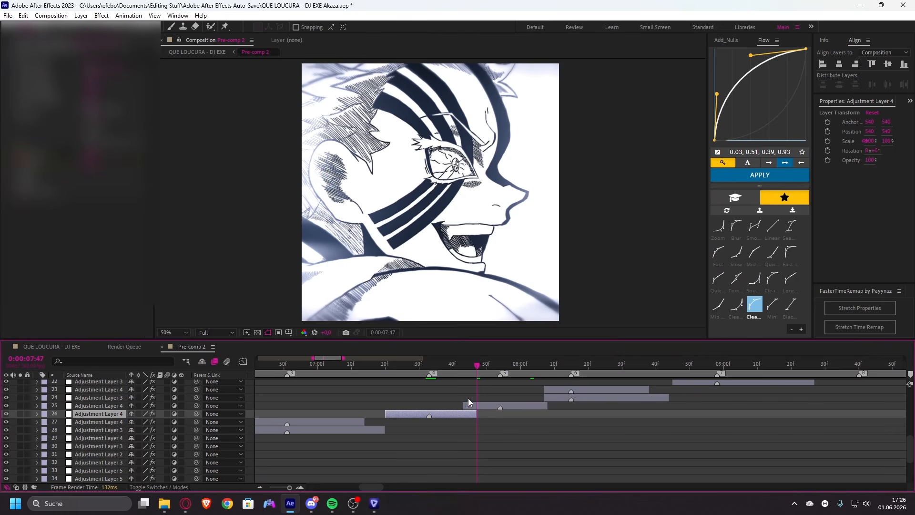
pyautogui.press('u')
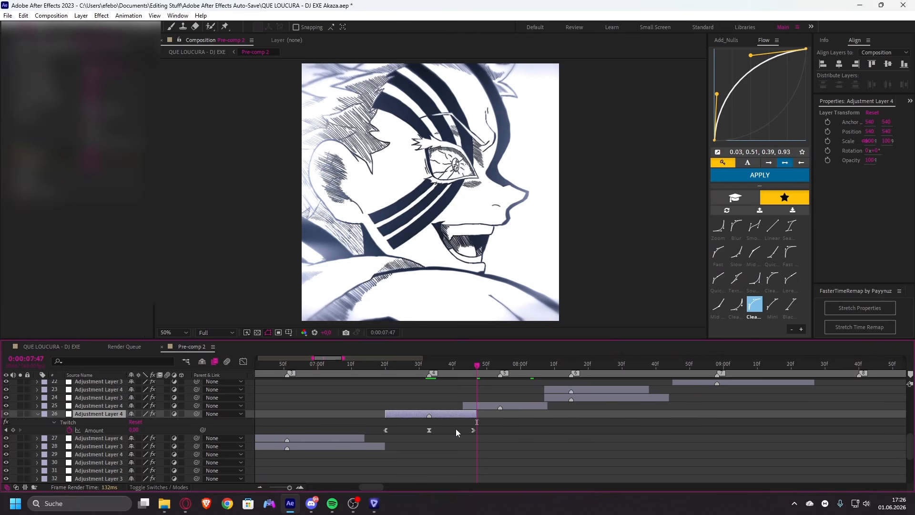
pyautogui.press('pageup')
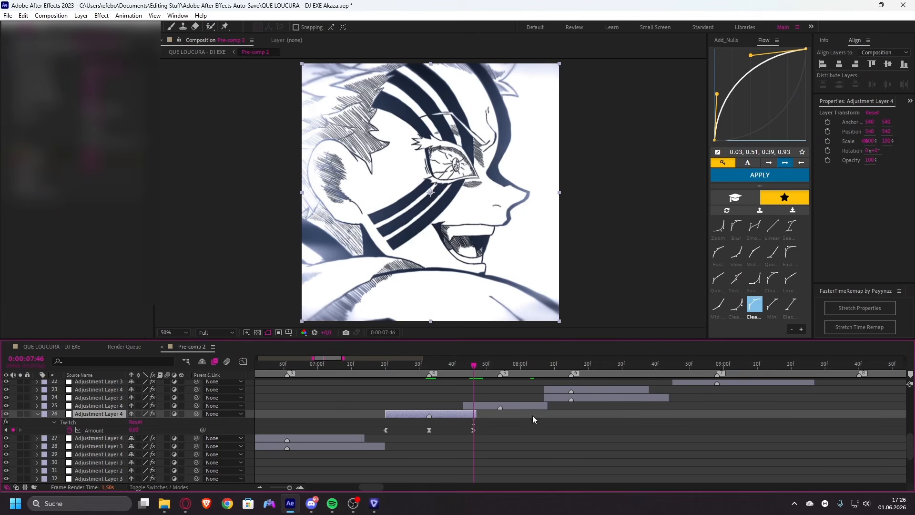
pyautogui.press('u')
# - Check how the Adjustment Layer 4 bars at markers 4 and 5 overlap on the timeline
pyautogui.click(487, 405)
pyautogui.click(485, 430)
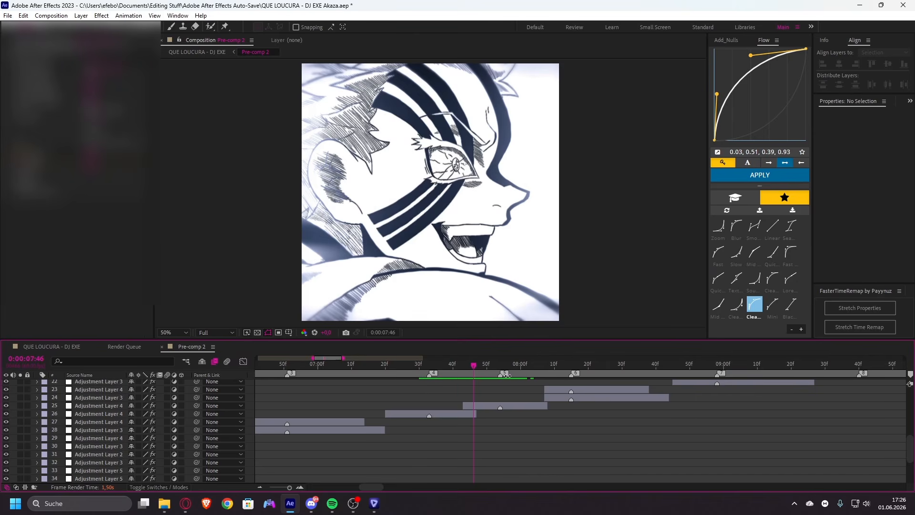
pyautogui.click(469, 408)
pyautogui.click(469, 425)
pyautogui.click(456, 413)
pyautogui.click(468, 424)
pyautogui.click(474, 406)
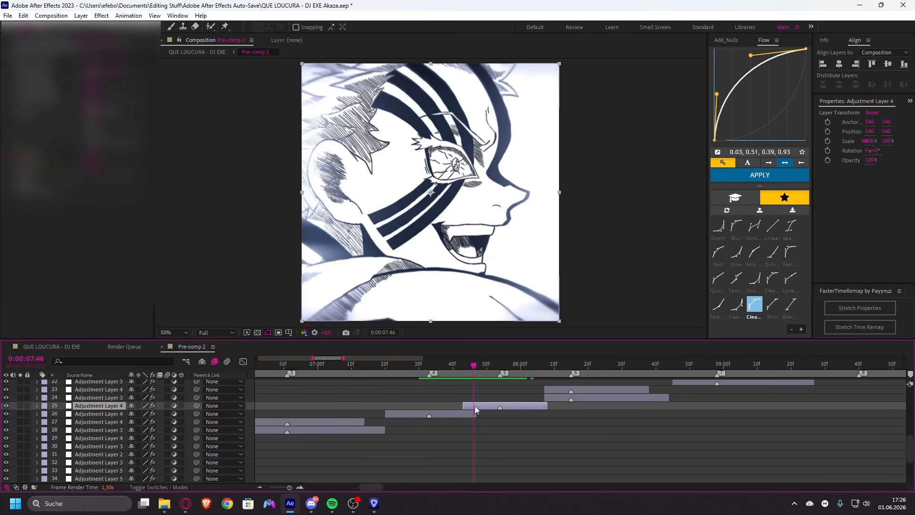
pyautogui.click(513, 399)
pyautogui.moveTo(409, 433); pyautogui.dragTo(532, 397)
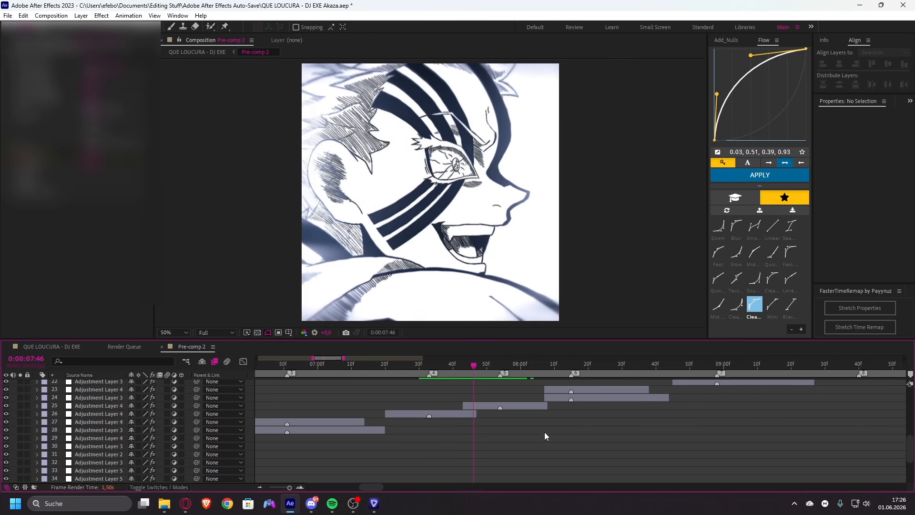
# - Preview the shot after marker 6 and inspect the effects of the Adjustment Layer 4 and Adjustment Layer 3 there
pyautogui.moveTo(570, 366); pyautogui.dragTo(628, 399)
pyautogui.moveTo(373, 485); pyautogui.dragTo(380, 484)
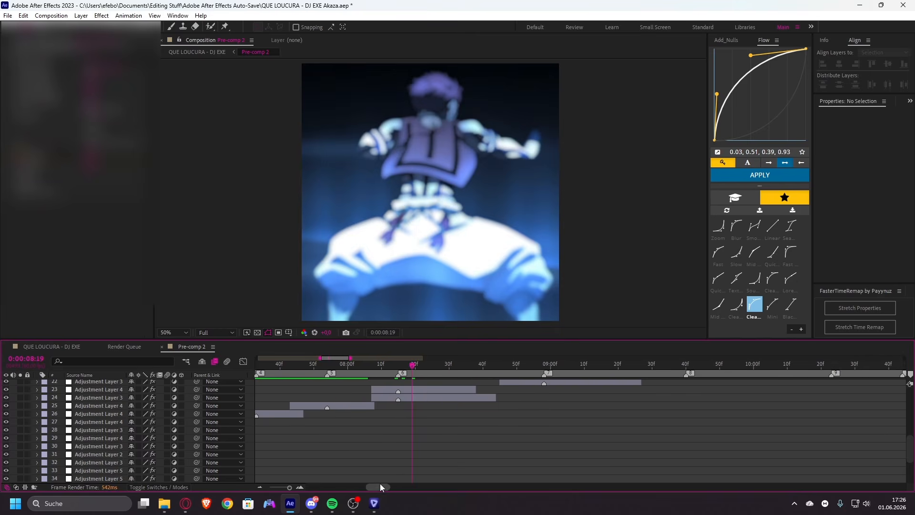
pyautogui.click(421, 390)
pyautogui.click(460, 407)
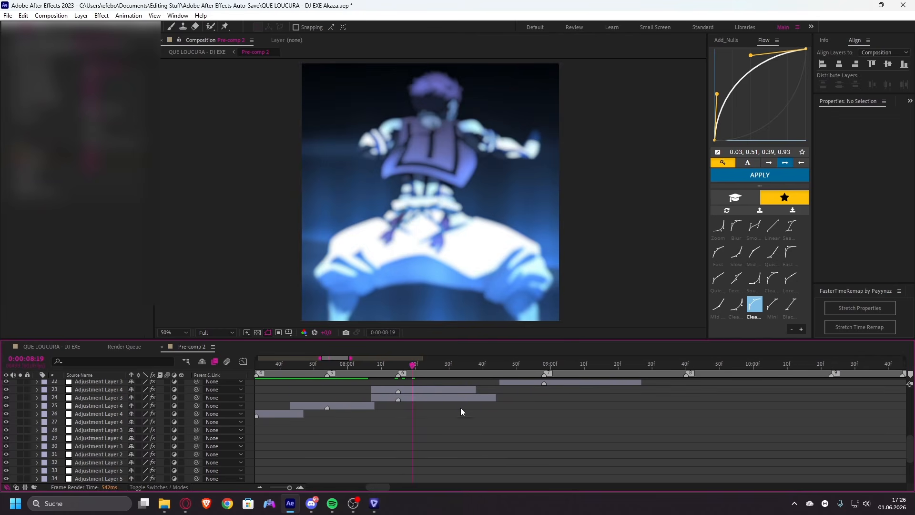
pyautogui.click(462, 399)
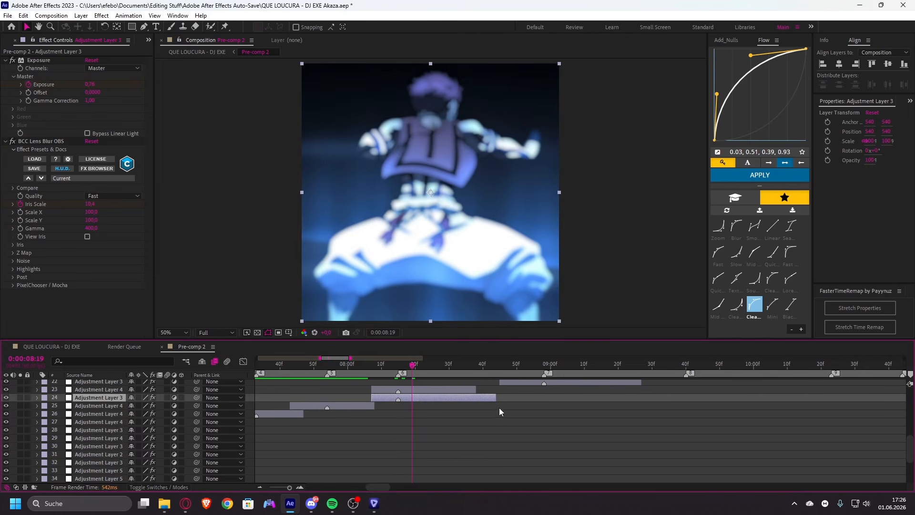
# - Look over the remaining adjustment layers up to marker 19 and scrub to the final shot near 0:00:16:28
pyautogui.scroll(1, 589, 409)
pyautogui.scroll(-2, 681, 413)
pyautogui.scroll(2, 681, 413)
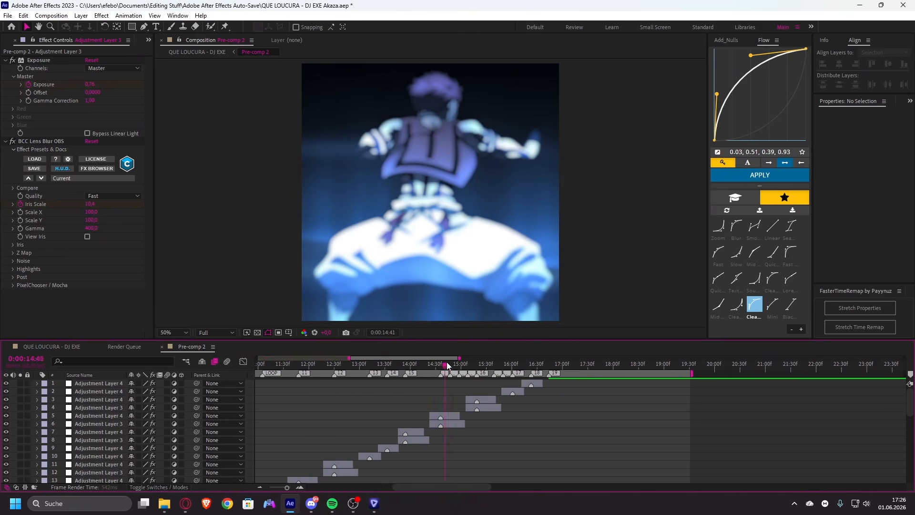
pyautogui.moveTo(447, 364); pyautogui.dragTo(516, 368)
pyautogui.scroll(1, 541, 368)
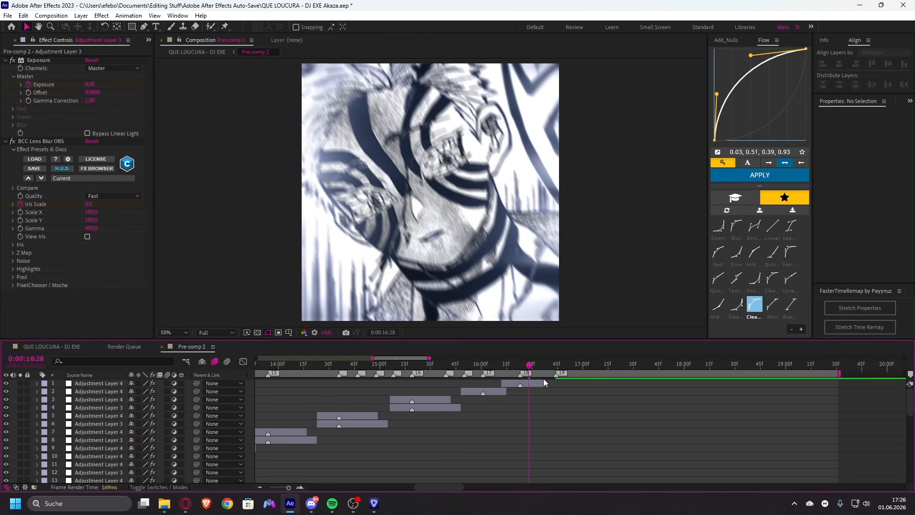
# - Look over the staggered adjustment layers from marker 1 onwards, selecting layers 17 to 32 together to check their placement
pyautogui.scroll(-3, 530, 379)
pyautogui.scroll(1, 431, 391)
pyautogui.scroll(-5, 366, 402)
pyautogui.scroll(-1, 366, 402)
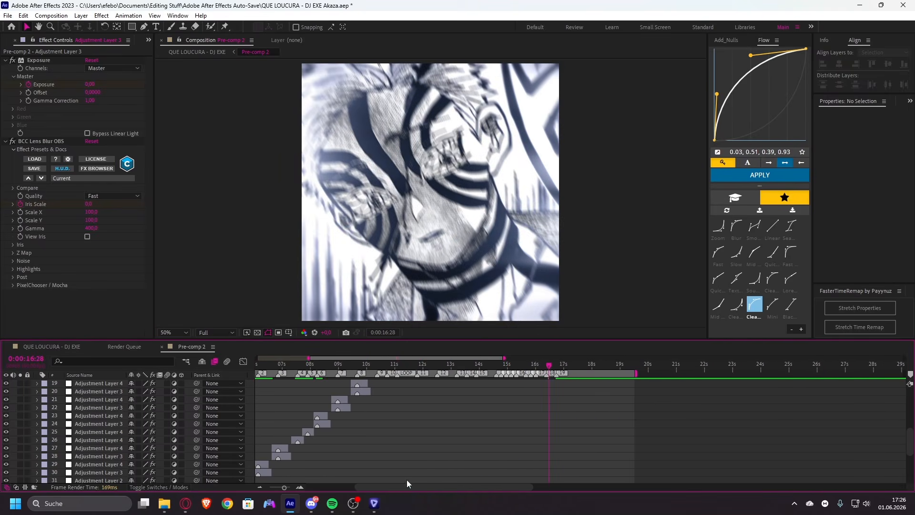
pyautogui.moveTo(407, 487); pyautogui.dragTo(382, 488)
pyautogui.scroll(-1, 400, 422)
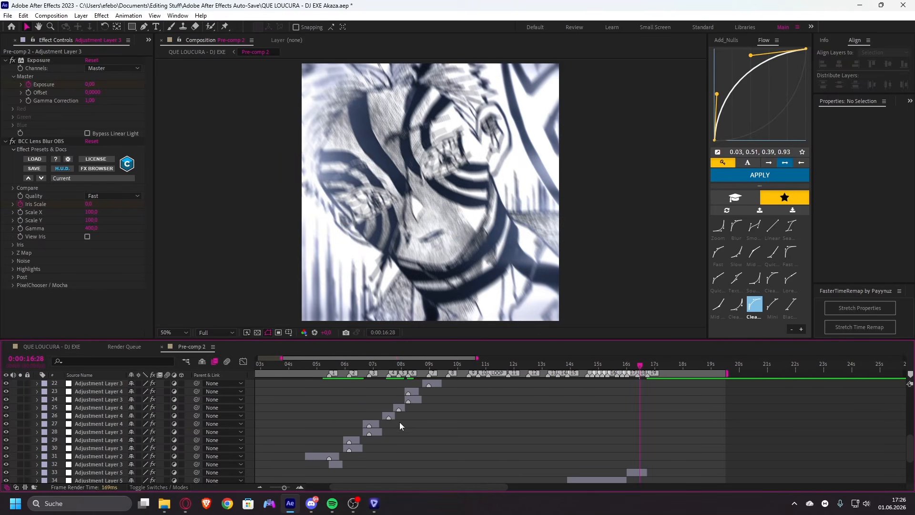
pyautogui.click(330, 465)
pyautogui.scroll(3, 365, 459)
pyautogui.hscroll(-1, 487, 397)
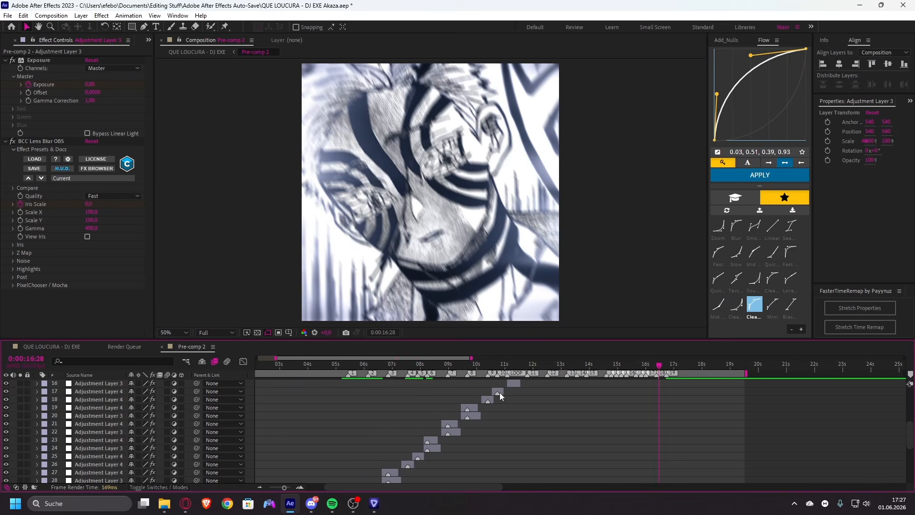
pyautogui.keyDown('shift'); pyautogui.click(500, 390); pyautogui.keyUp('shift')
pyautogui.scroll(1, 572, 410)
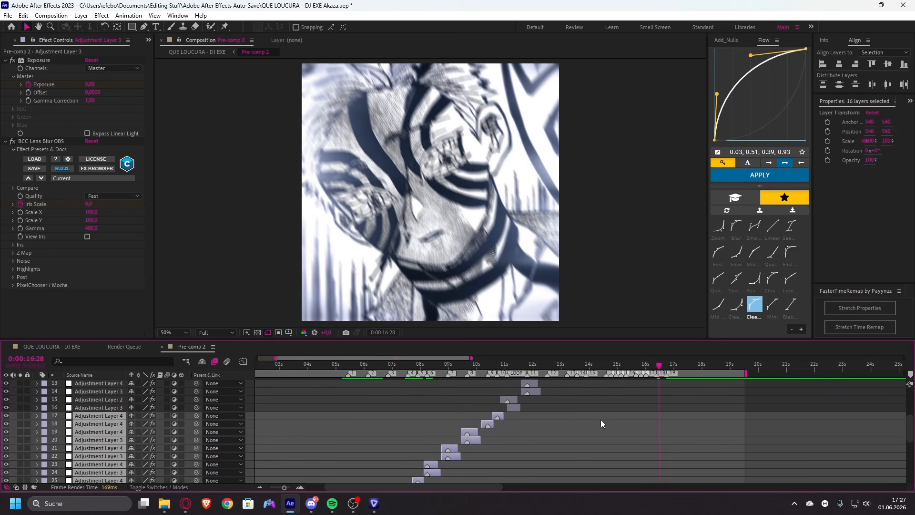
pyautogui.click(558, 431)
pyautogui.scroll(3, 587, 435)
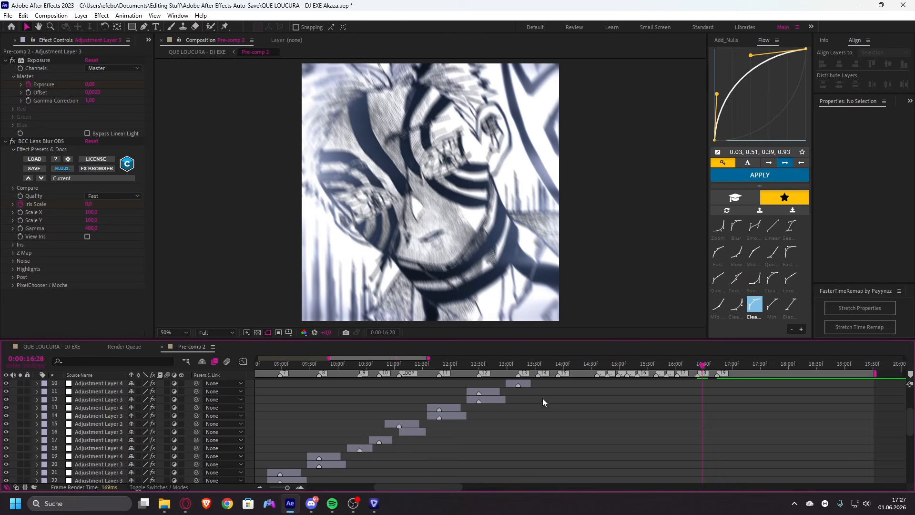
# - Scrub to about 0:00:07:45 and examine the Adjustment Layer 5 bars laid end to end beneath the effect layers
pyautogui.scroll(-4, 487, 404)
pyautogui.moveTo(390, 366); pyautogui.dragTo(376, 366)
pyautogui.scroll(-6, 398, 402)
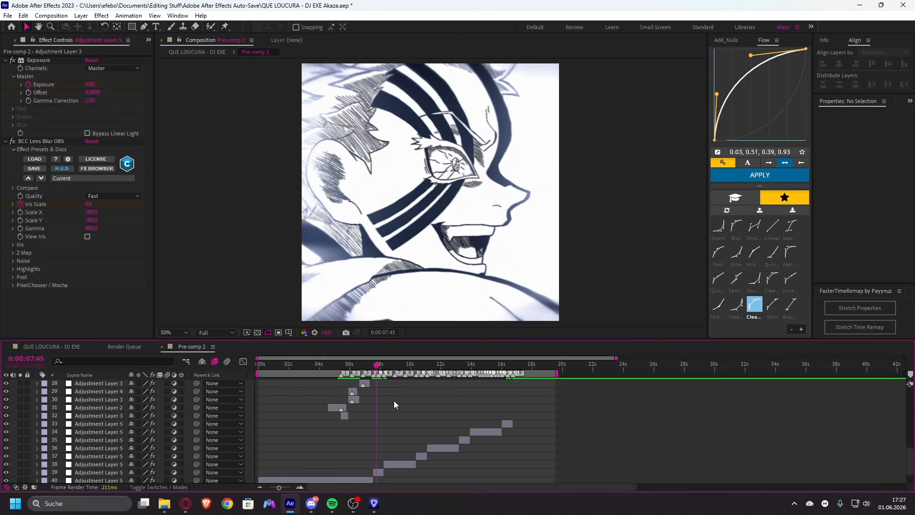
pyautogui.scroll(-1, 393, 400)
pyautogui.scroll(4, 394, 401)
pyautogui.moveTo(413, 487); pyautogui.dragTo(405, 487)
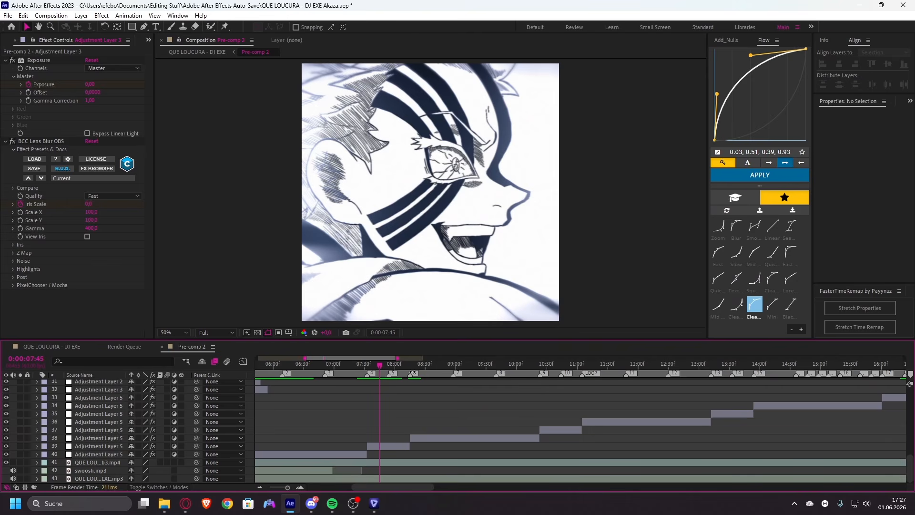
# - Try replacing the Adjustment Layer 5 at marker 4 by hiding it and extending the preceding one, and restore both layers
pyautogui.click(380, 365)
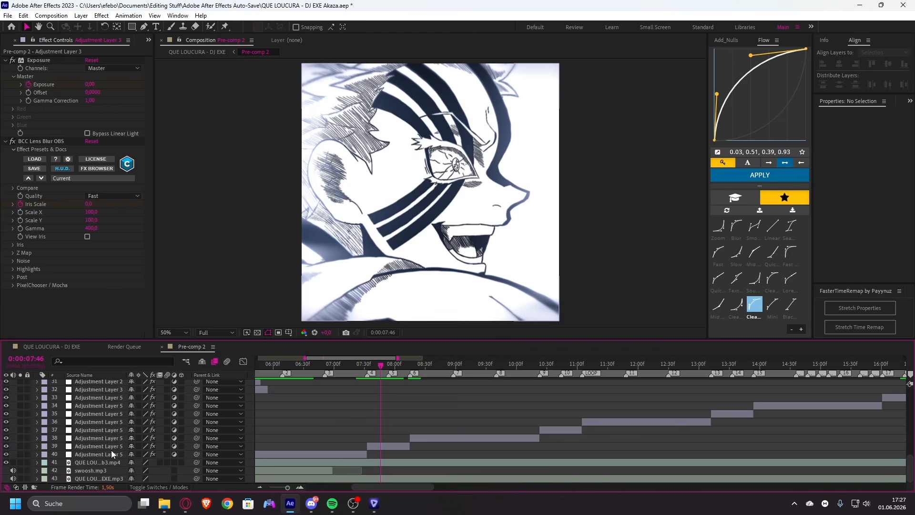
pyautogui.click(84, 447)
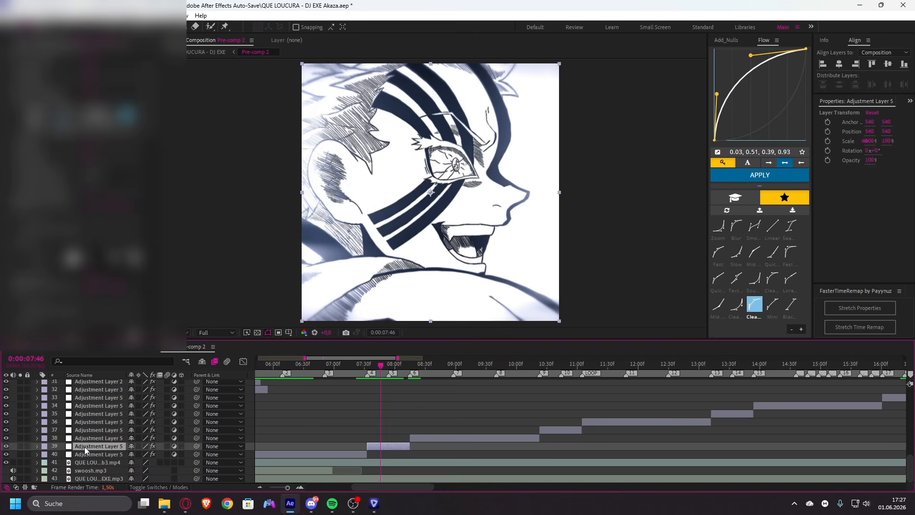
pyautogui.click(6, 446)
pyautogui.moveTo(367, 454); pyautogui.dragTo(397, 453)
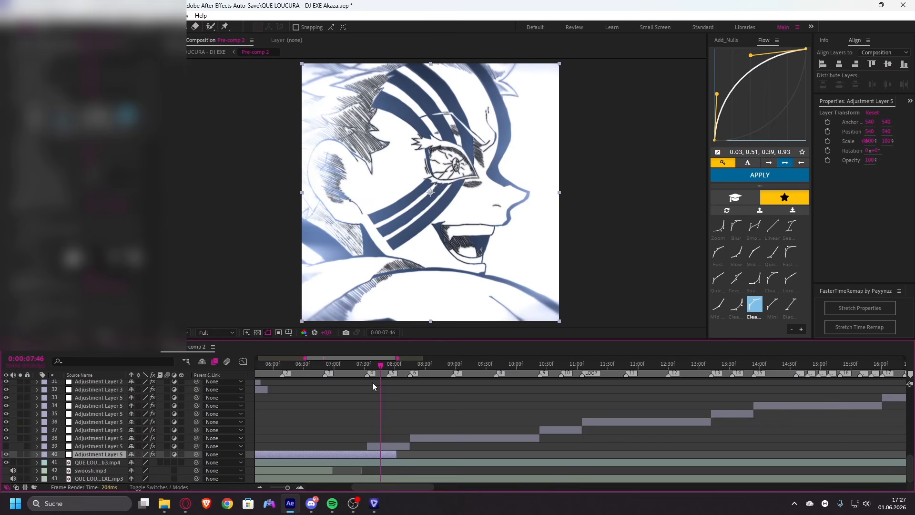
pyautogui.hotkey('ctrl', 'z')
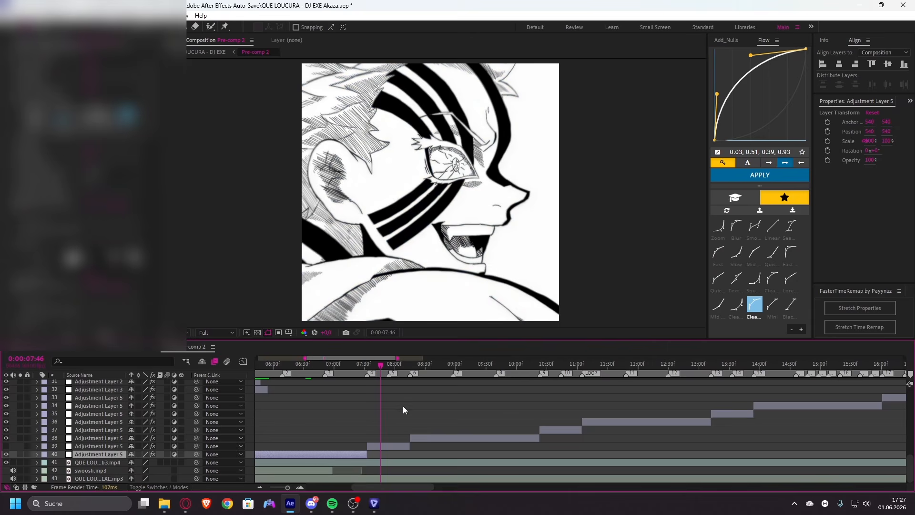
pyautogui.click(6, 446)
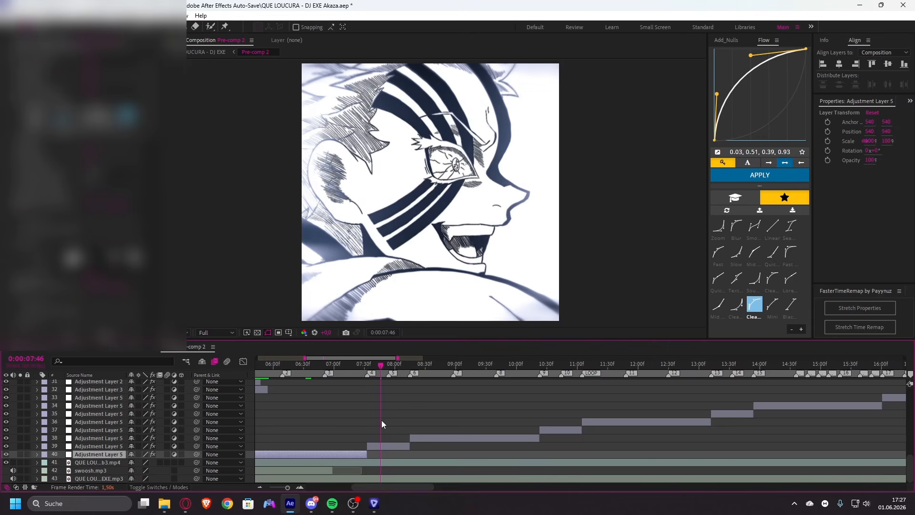
pyautogui.click(381, 419)
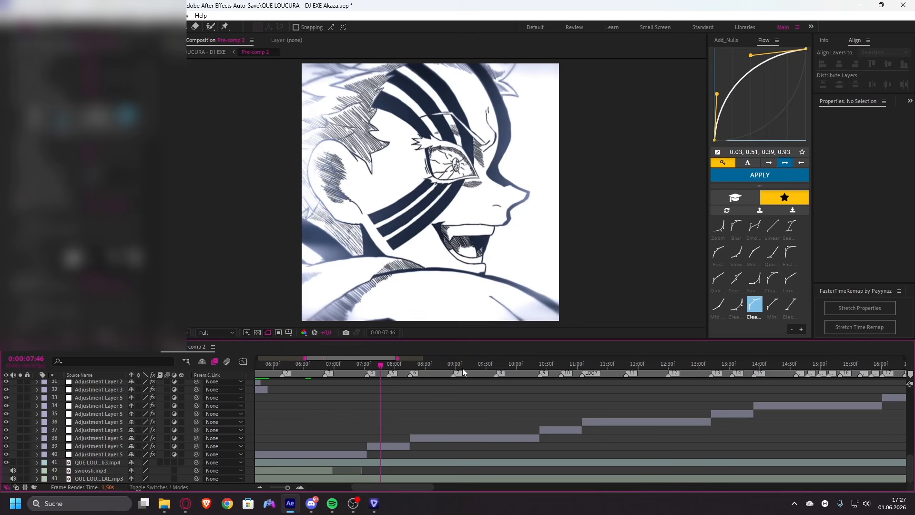
# - Preview the color correction from the shot at marker 4 to the shots after marker 6
pyautogui.scroll(-2, 390, 401)
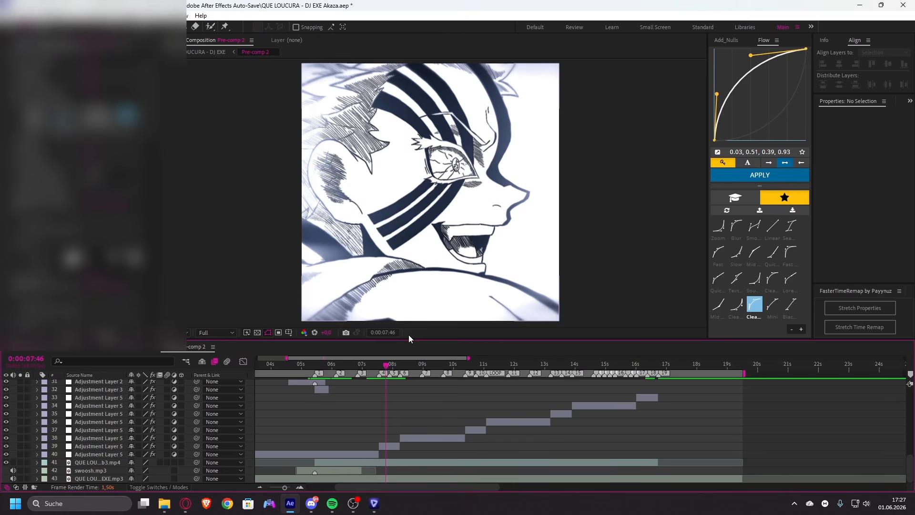
pyautogui.scroll(5, 381, 398)
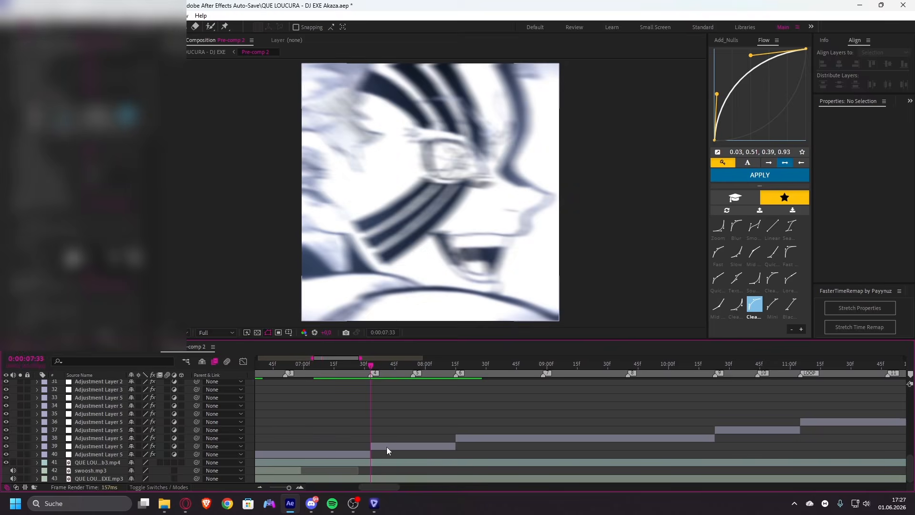
pyautogui.click(456, 365)
pyautogui.click(512, 367)
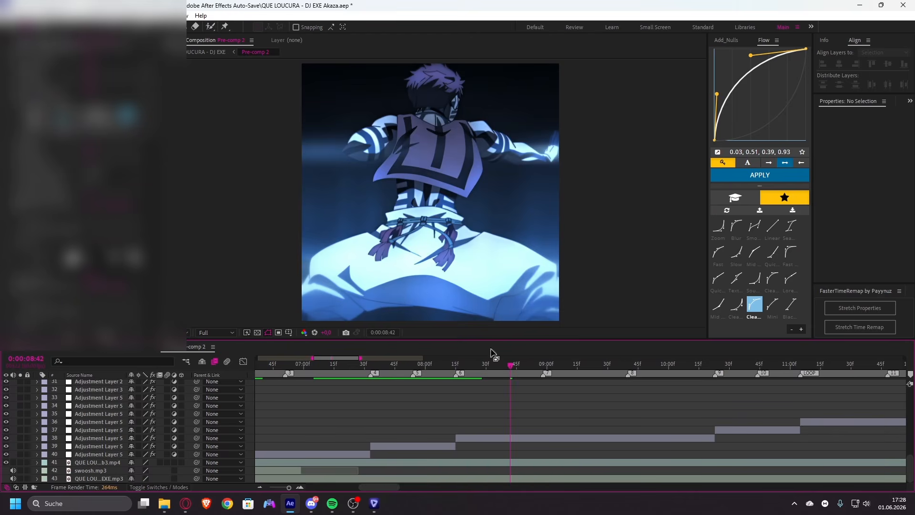
pyautogui.click(587, 364)
pyautogui.scroll(-2, 348, 368)
# - Scrub back to the opening shot and check its color correction from marker 1 at 0:00:05:26
pyautogui.click(306, 366)
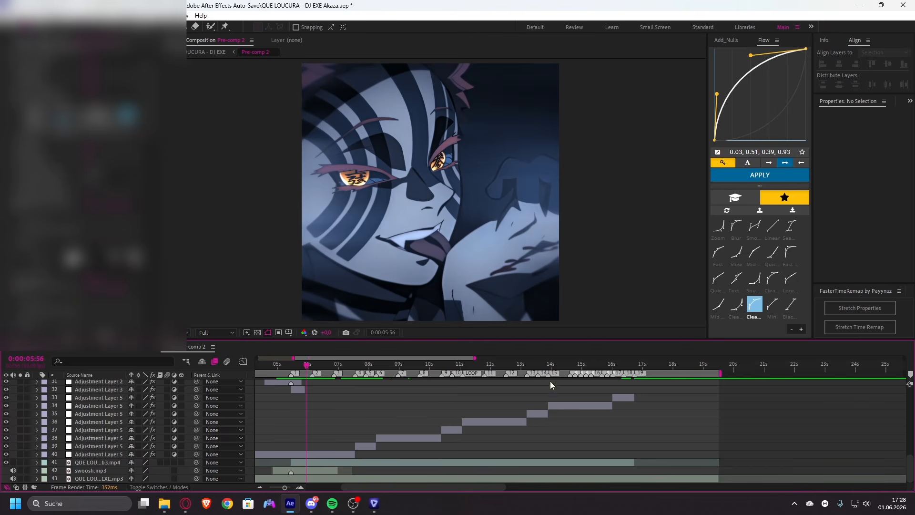
pyautogui.scroll(-2, 381, 406)
pyautogui.scroll(5, 345, 394)
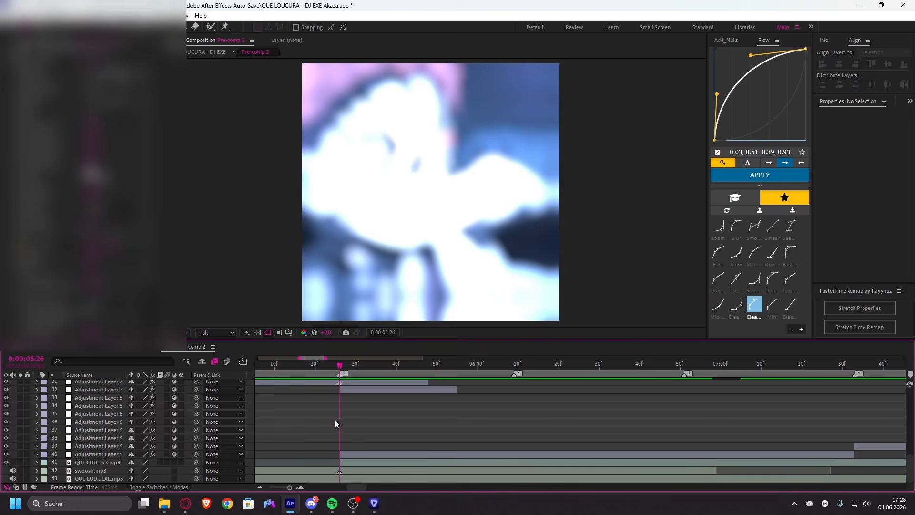
pyautogui.scroll(-3, 334, 419)
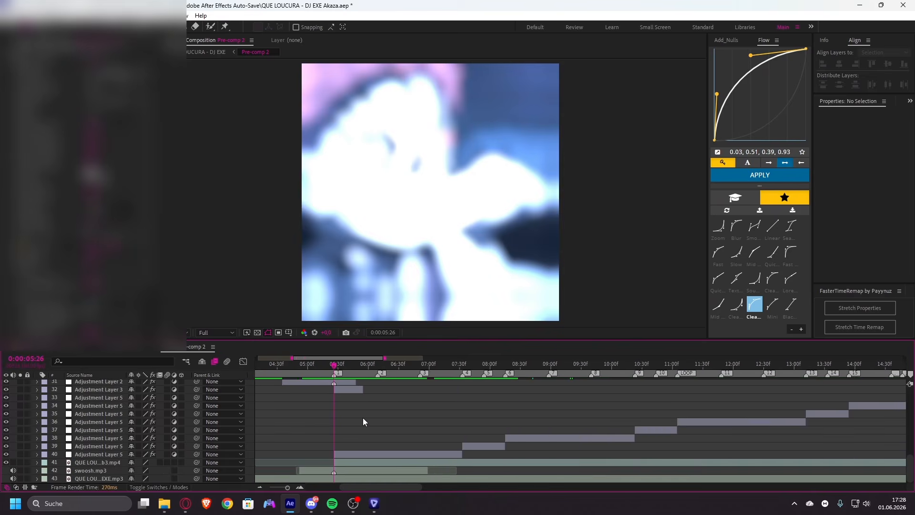
pyautogui.scroll(-3, 363, 421)
# - Add Pre-comp 2 to the render queue and set its output module format to AVI
pyautogui.hotkey('ctrl', 'm')
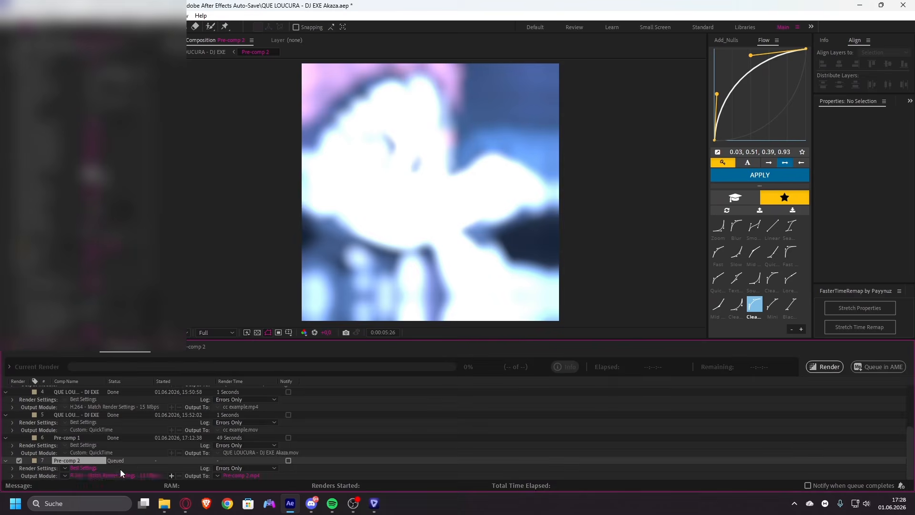
pyautogui.click(118, 476)
pyautogui.click(382, 114)
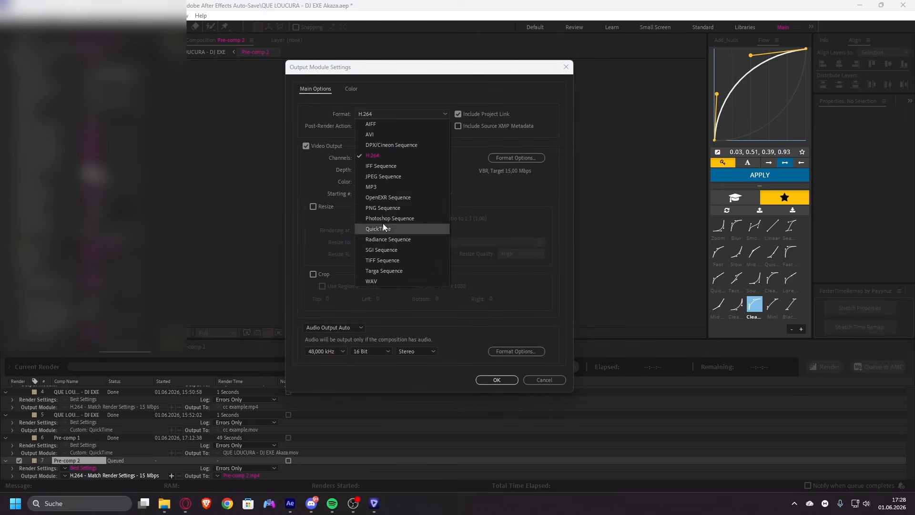
pyautogui.click(376, 135)
pyautogui.press('Return')
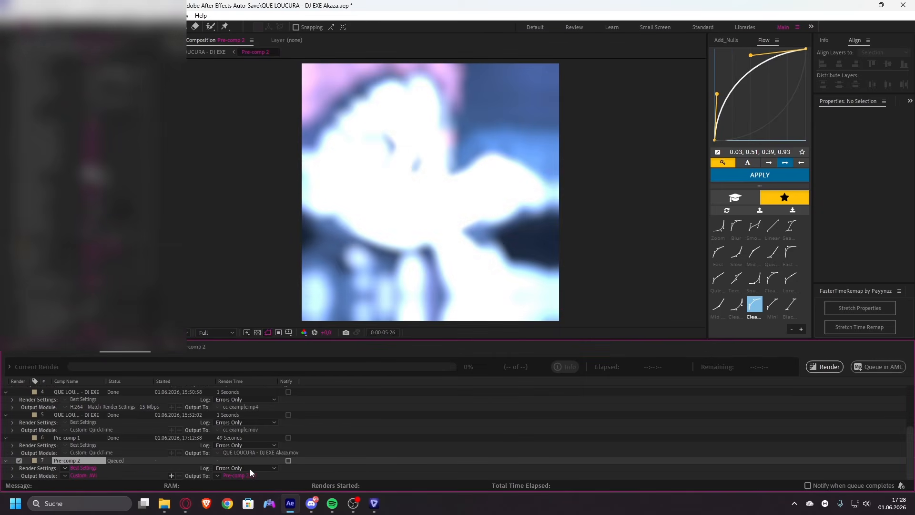
# - Name the output file QUE LOUCURA - DJ EXE Akaza cc.avi and start the render
pyautogui.hotkey('alt', 'Tab')
pyautogui.click(222, 165)
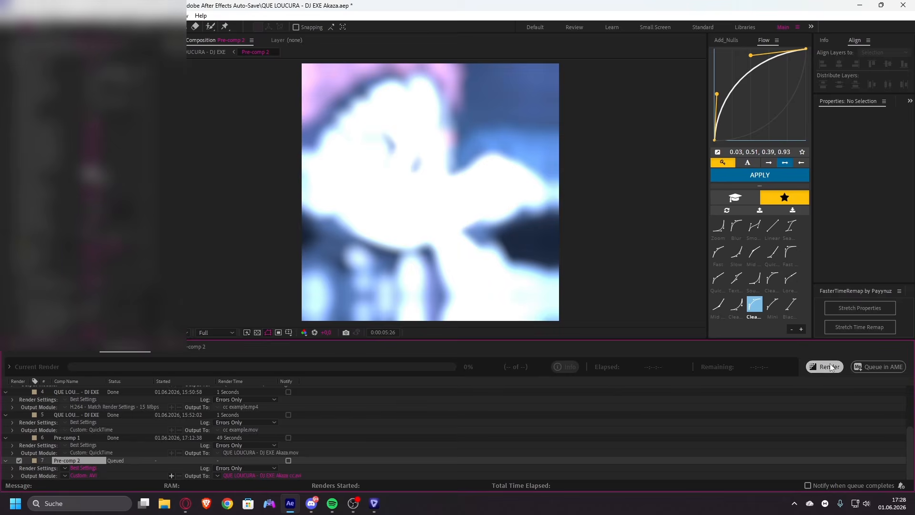
pyautogui.click(824, 366)
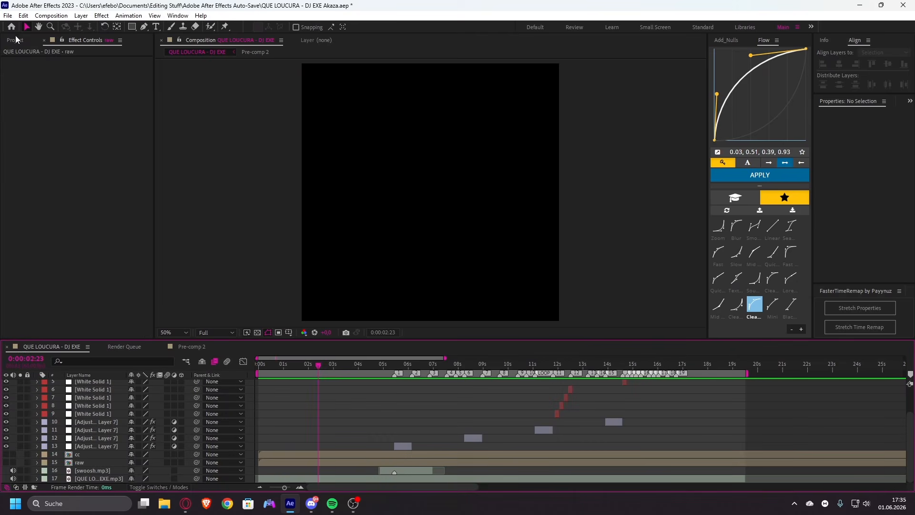
# - Import the Akaza cc_prob3.mp4 video and place it above the cc layer in the QUE LOUCURA - DJ EXE composition
pyautogui.click(16, 40)
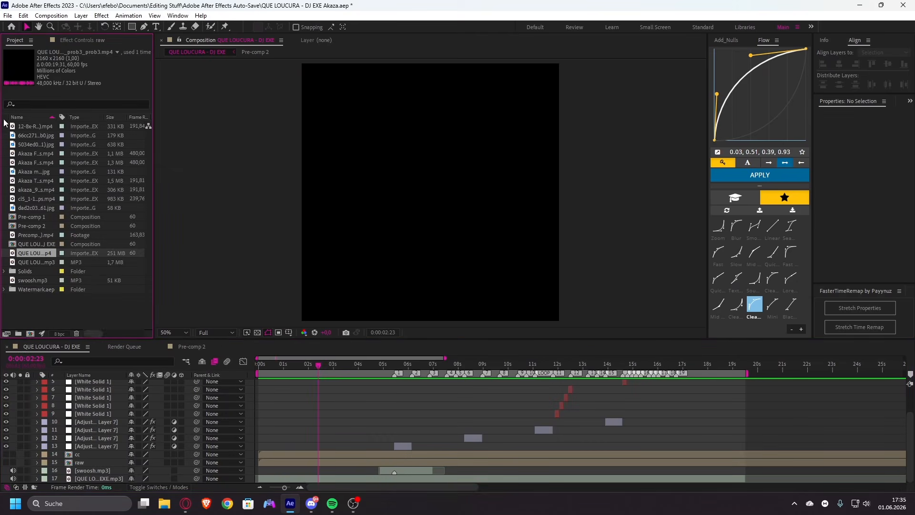
pyautogui.doubleClick(96, 309)
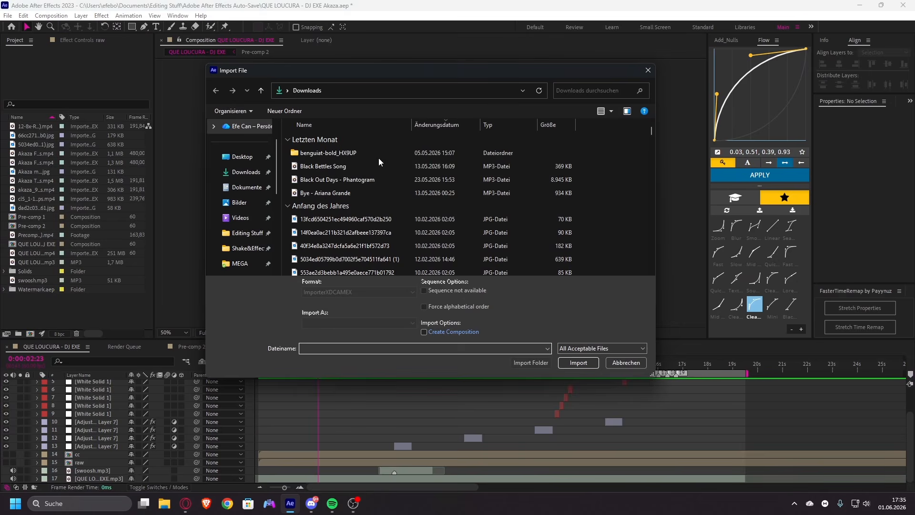
pyautogui.click(390, 153)
pyautogui.doubleClick(390, 153)
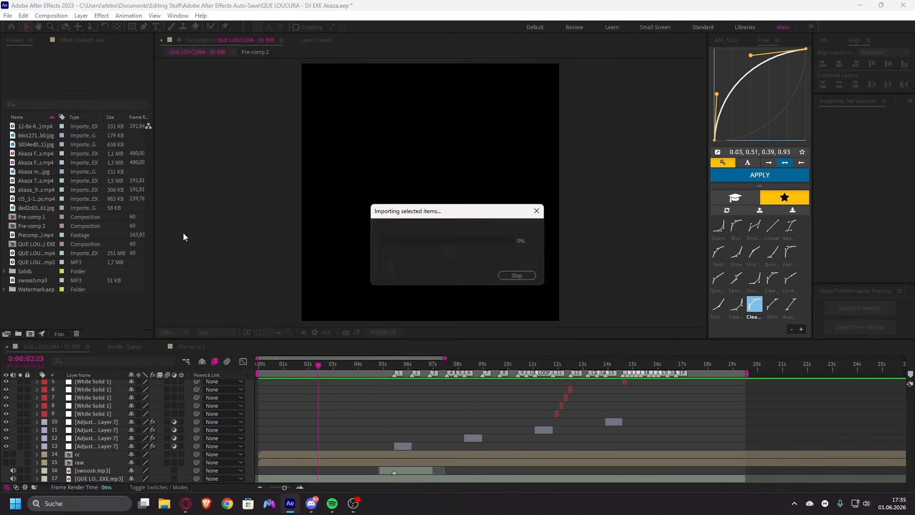
pyautogui.moveTo(30, 253); pyautogui.dragTo(415, 459)
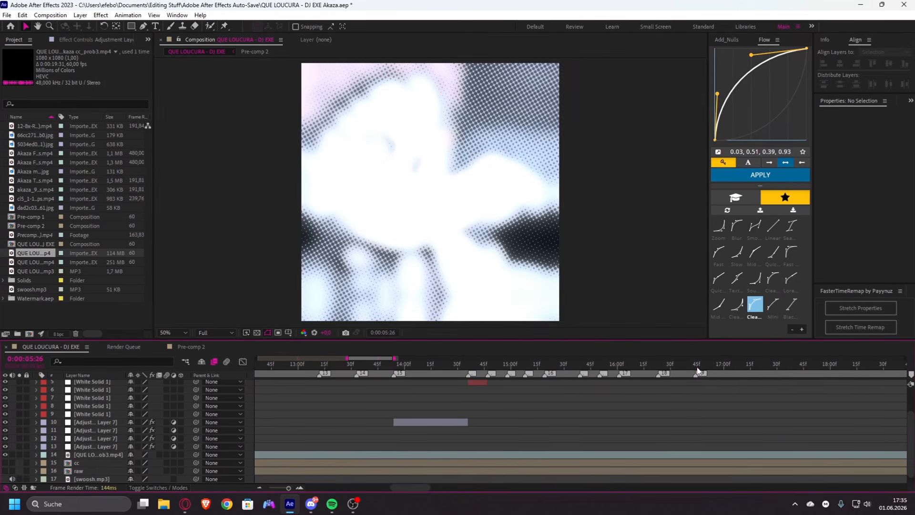
# - Split the cc_prob3 clip at marker 19, delete the remainder, and return to the start of the composition
pyautogui.click(706, 454)
pyautogui.hotkey('ctrl', 'shift', 'd')
pyautogui.press('Delete')
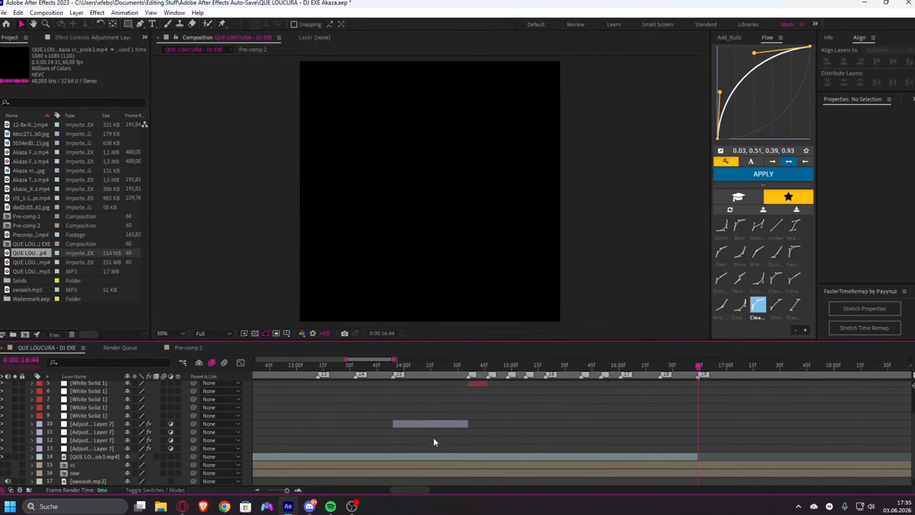
pyautogui.scroll(-3, 273, 405)
pyautogui.moveTo(261, 365); pyautogui.dragTo(255, 365)
pyautogui.press('Home')
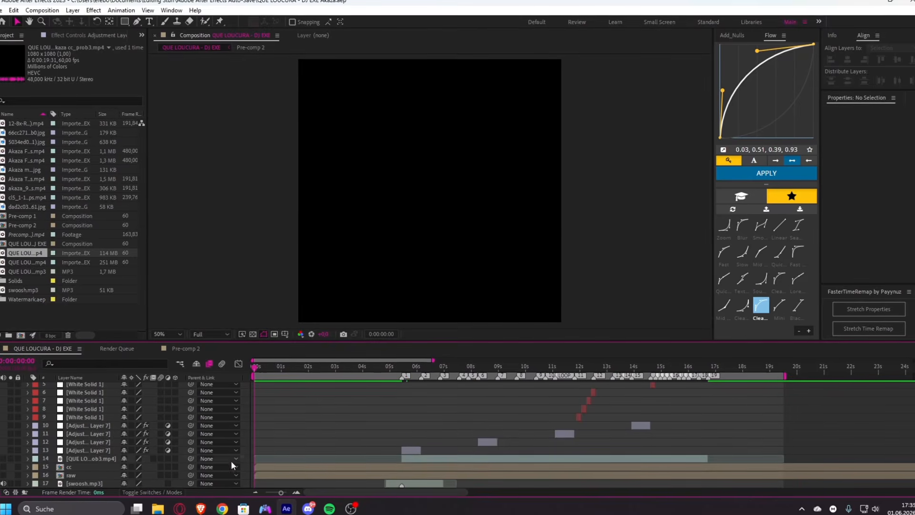
# - Compare the raw and cc layers, inspect the adjustment layers inside the cc pre-comp, and close Pre-comp 2
pyautogui.click(80, 474)
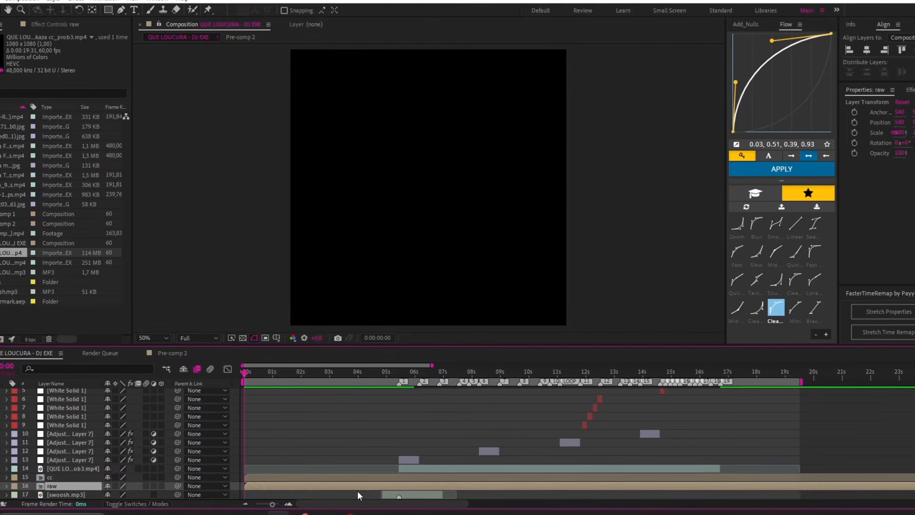
pyautogui.click(83, 478)
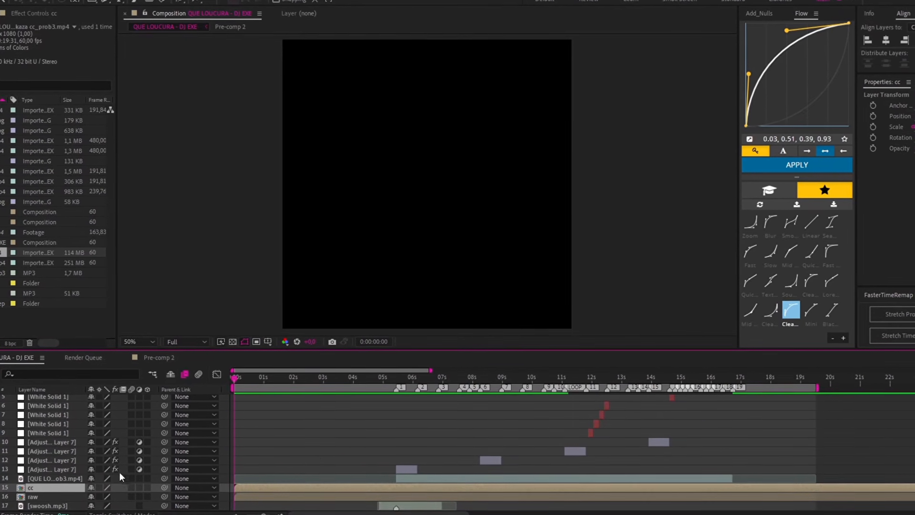
pyautogui.doubleClick(285, 488)
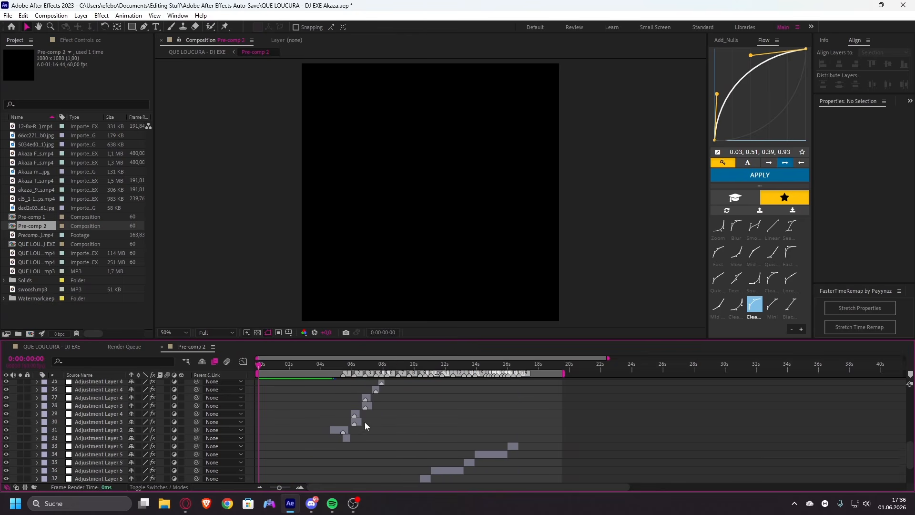
pyautogui.scroll(-3, 494, 433)
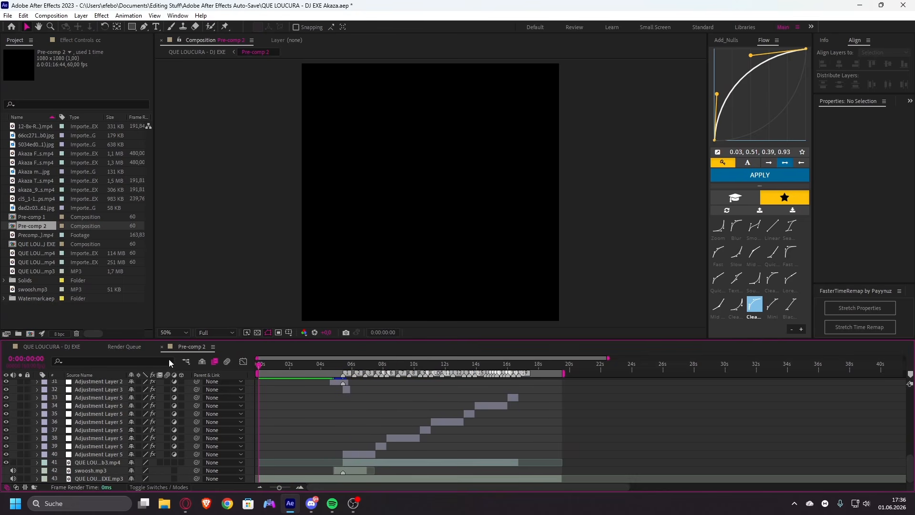
pyautogui.click(162, 346)
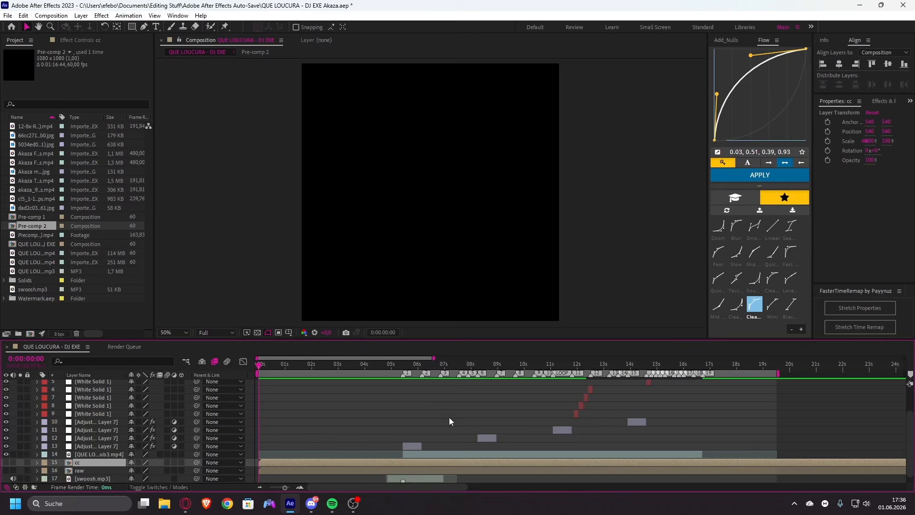
# - Inspect the adjustment layer at marker 1, around 0:00:05:41, and play back the composition to review the edit
pyautogui.click(449, 417)
pyautogui.scroll(3, 408, 413)
pyautogui.click(373, 366)
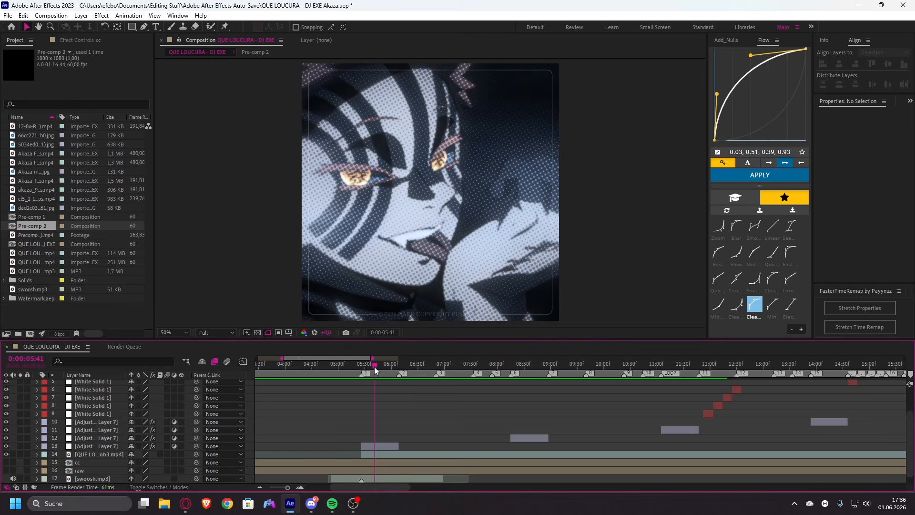
pyautogui.click(390, 447)
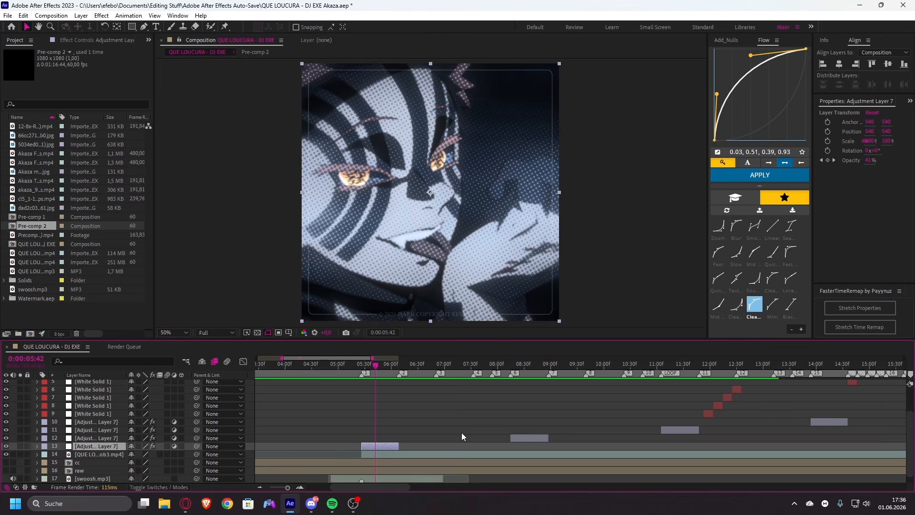
pyautogui.scroll(2, 509, 408)
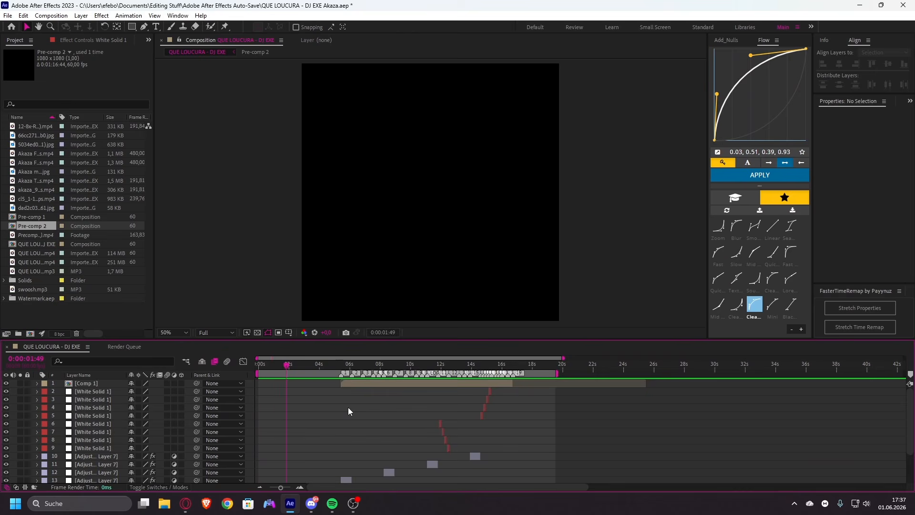
pyautogui.press('space')
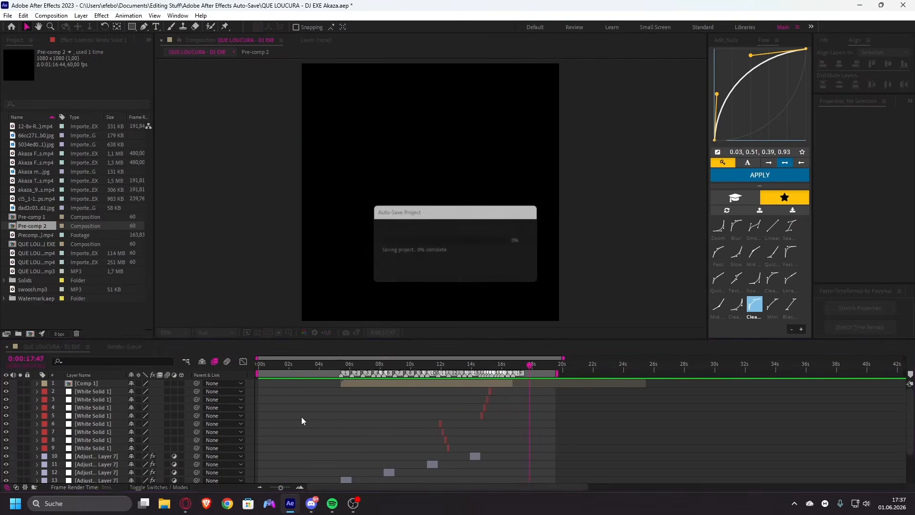
pyautogui.scroll(-3, 308, 410)
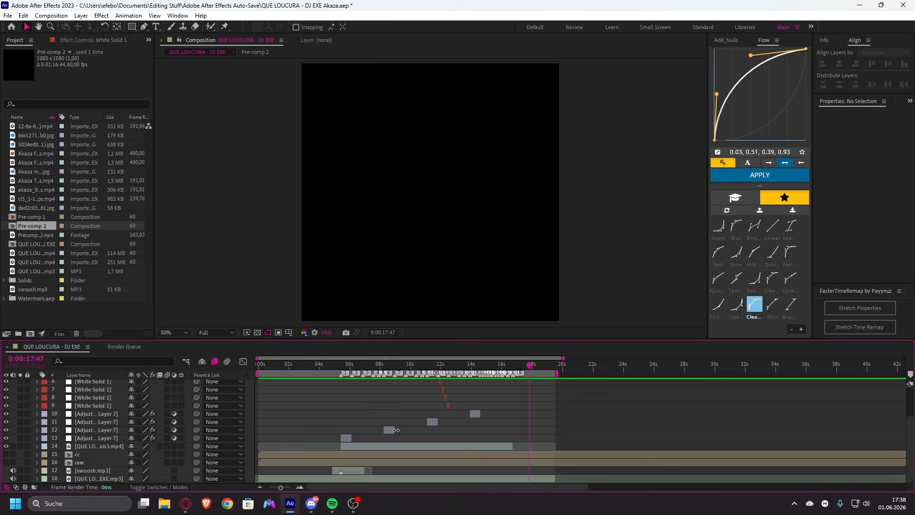
# - Duplicate the cc_prob3 video layer, shift the copy to near the start of the composition, and jump to its in point
pyautogui.scroll(2, 396, 430)
pyautogui.moveTo(384, 487); pyautogui.dragTo(343, 495)
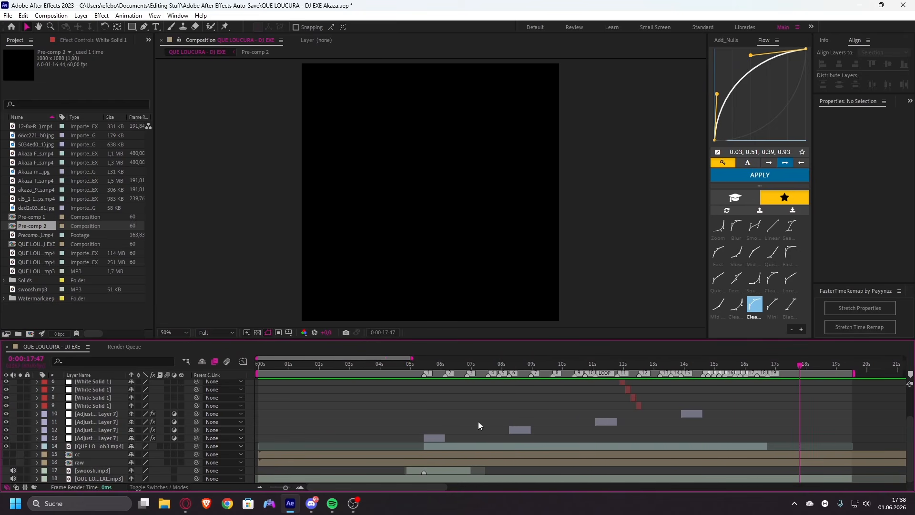
pyautogui.click(465, 446)
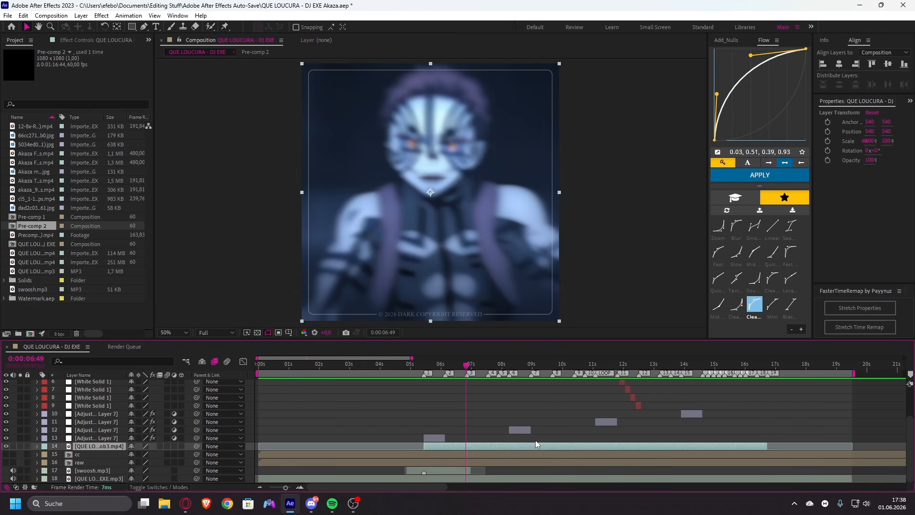
pyautogui.hotkey('ctrl', 'd')
pyautogui.moveTo(472, 444); pyautogui.dragTo(291, 448)
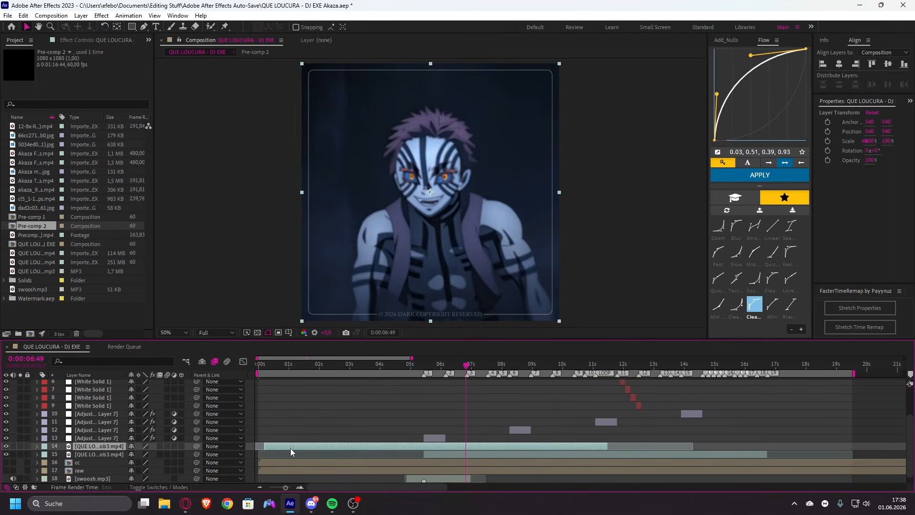
pyautogui.click(302, 365)
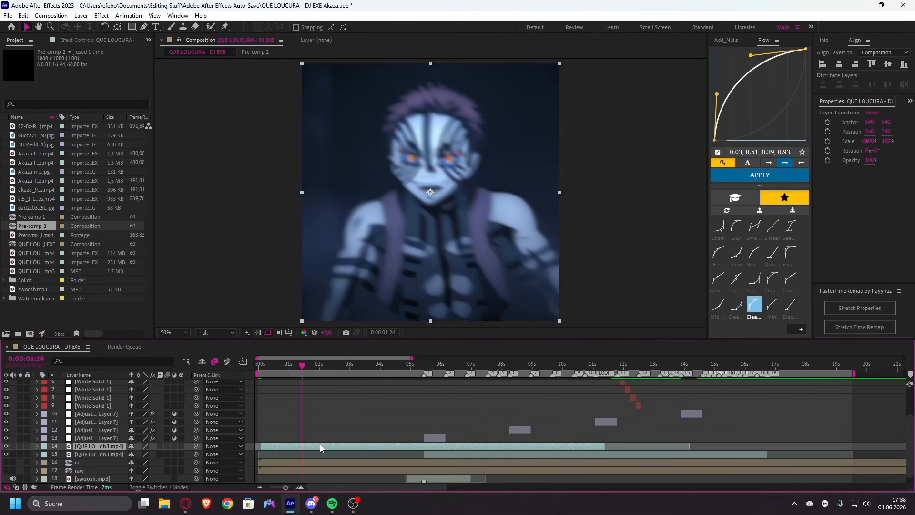
pyautogui.press('i')
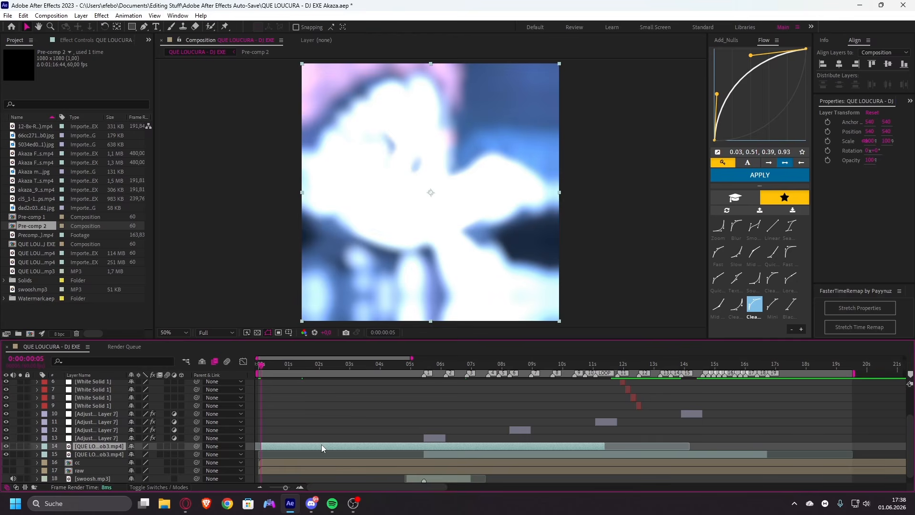
# - Pre-compose the duplicated clip with all attributes moved into the new composition, and time-reverse the resulting layer
pyautogui.hotkey('ctrl', 'shift', 'c')
pyautogui.click(381, 256)
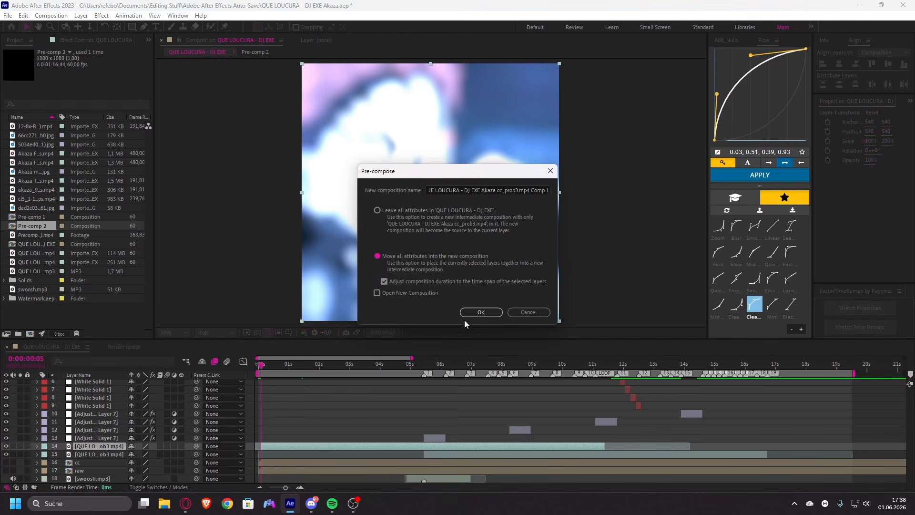
pyautogui.click(474, 311)
pyautogui.rightClick(301, 445)
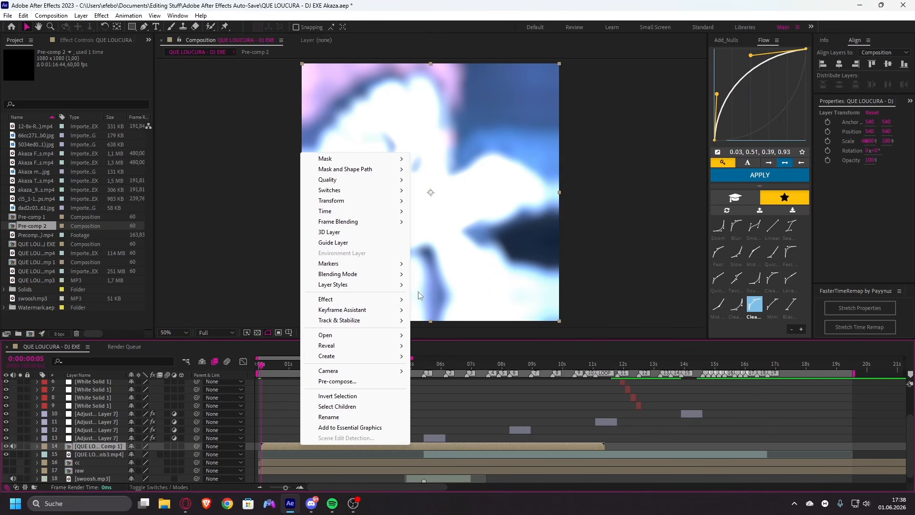
pyautogui.moveTo(374, 213)
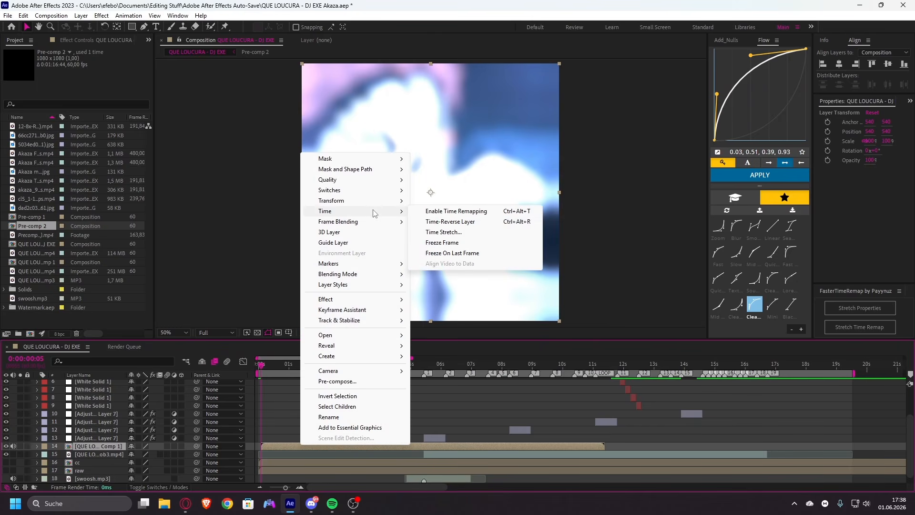
pyautogui.click(481, 222)
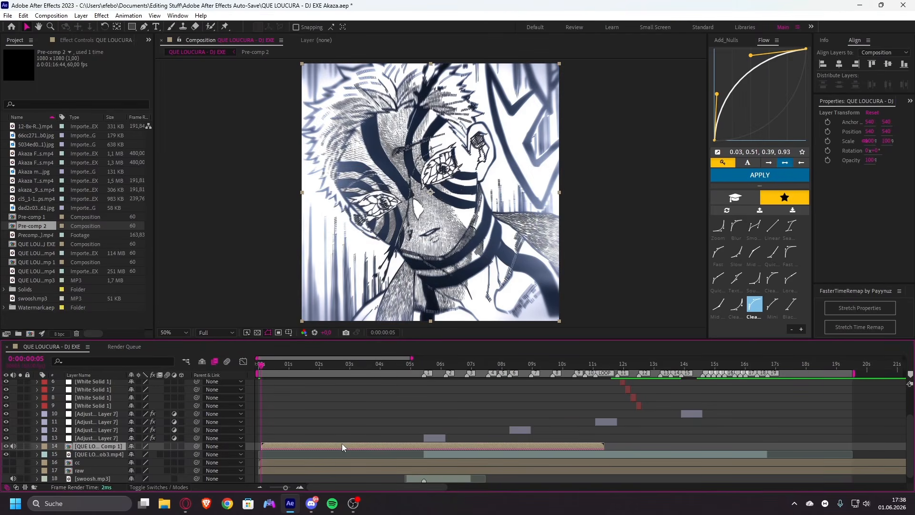
# - Pre-compose the reversed layer again with its default name and enable time remapping on it
pyautogui.hotkey('ctrl', 'shift', 'c')
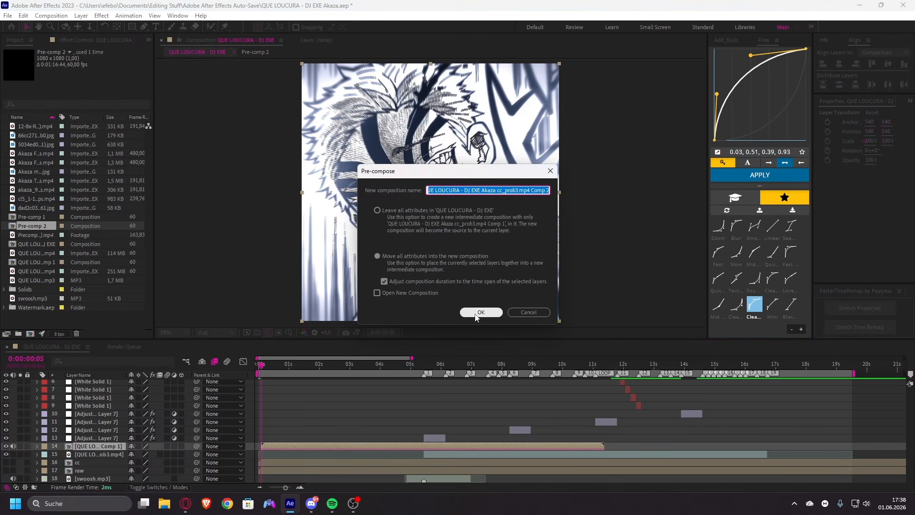
pyautogui.click(480, 312)
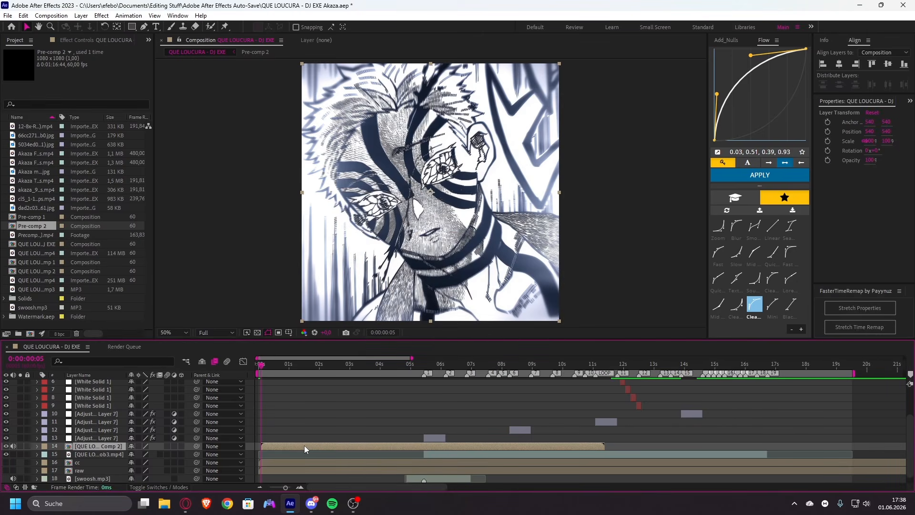
pyautogui.hotkey('ctrl', 'alt', 't')
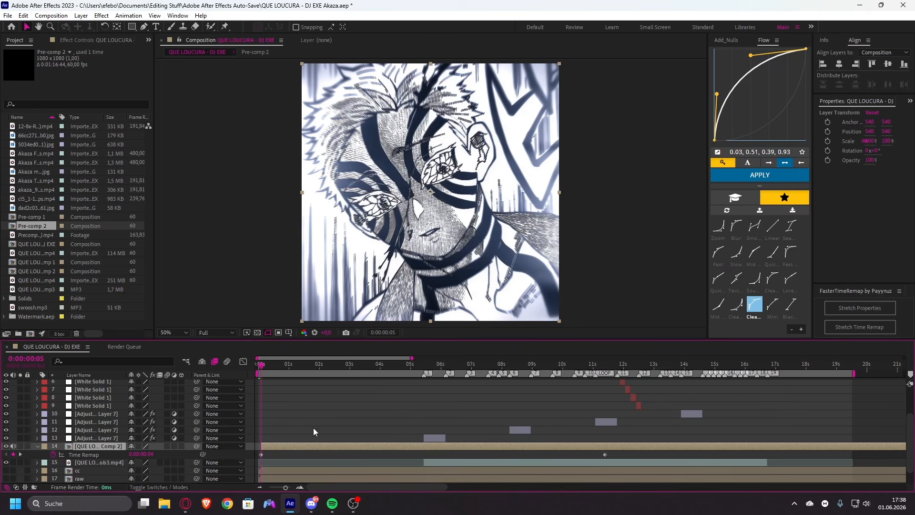
# - Align the time-remapped layer with frame 0 of the composition and trim its end at marker 1, 0:00:05:26
pyautogui.scroll(2, 278, 365)
pyautogui.scroll(3, 278, 365)
pyautogui.moveTo(278, 366); pyautogui.dragTo(125, 404)
pyautogui.moveTo(283, 446); pyautogui.dragTo(274, 448)
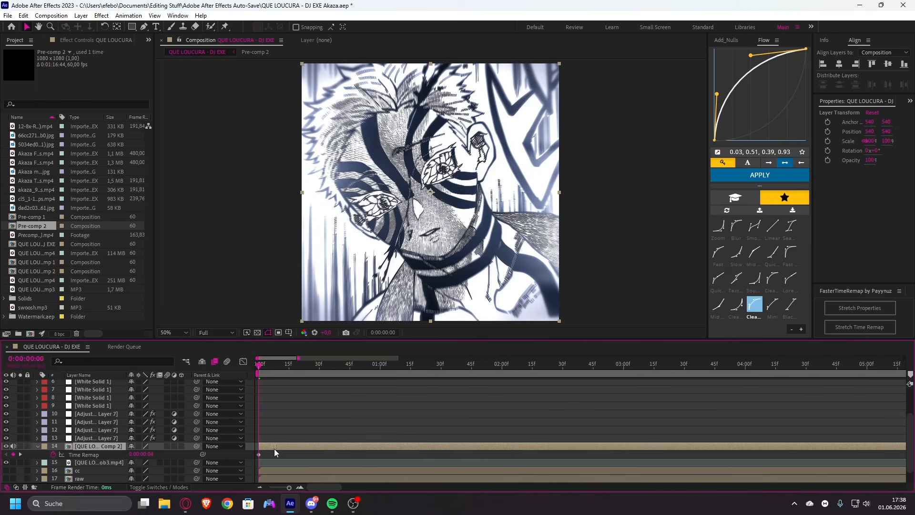
pyautogui.scroll(-3, 333, 435)
pyautogui.scroll(-3, 332, 434)
pyautogui.click(359, 369)
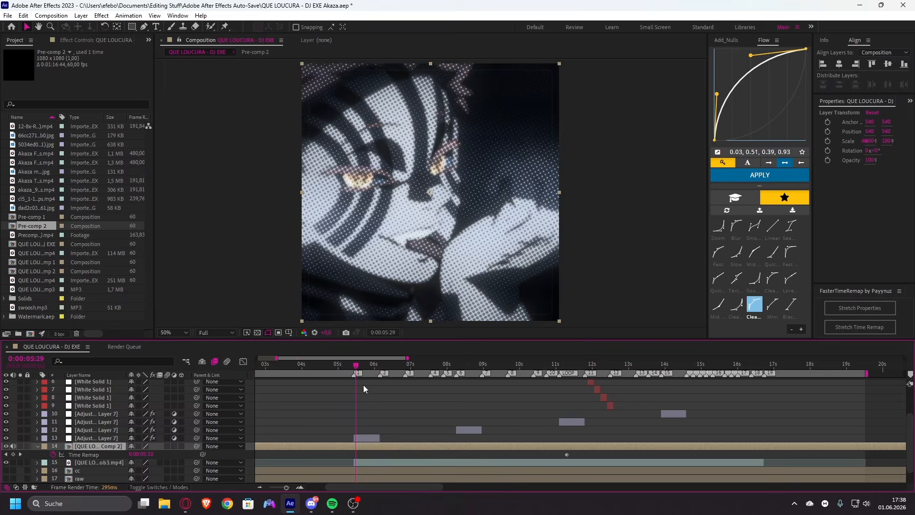
pyautogui.scroll(3, 364, 441)
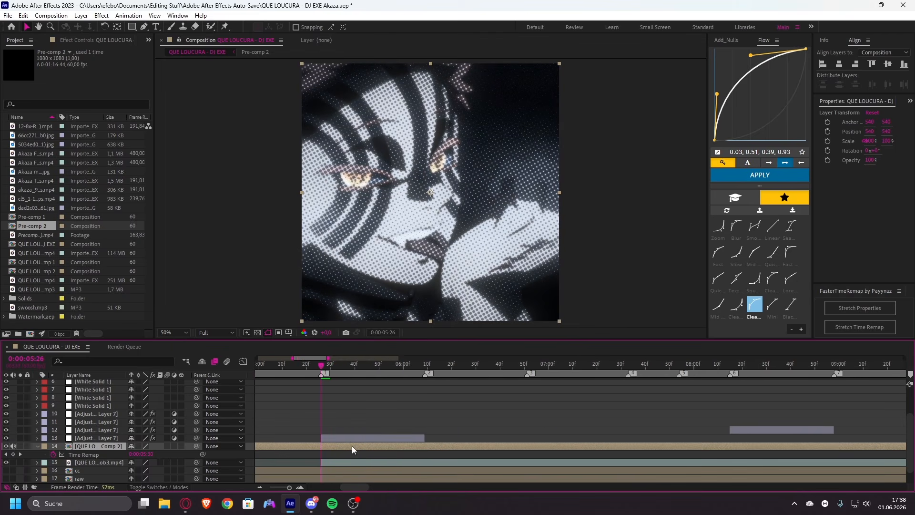
pyautogui.hotkey('alt', ']')
pyautogui.scroll(-3, 350, 444)
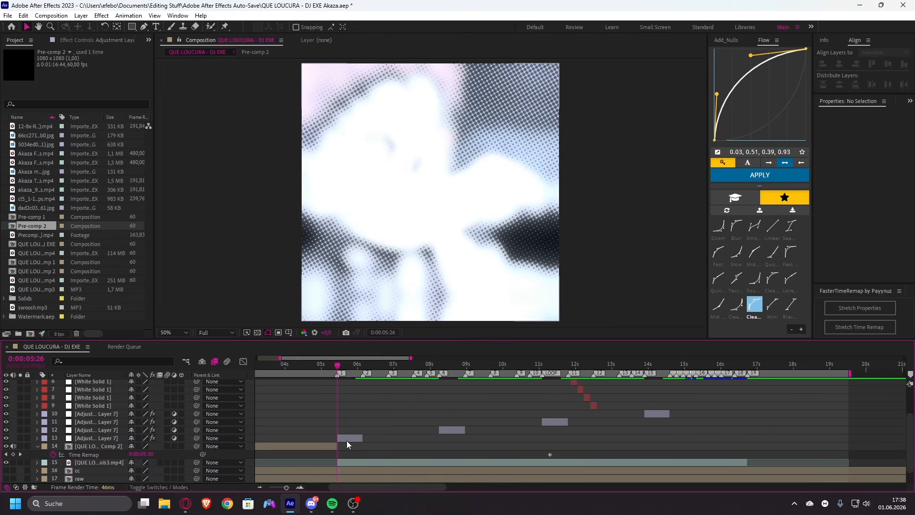
# - Move the final Time Remap keyframe to the layer's trimmed end at marker 1, and return to the composition start with the layer collapsed
pyautogui.click(550, 455)
pyautogui.moveTo(550, 454); pyautogui.dragTo(334, 450)
pyautogui.scroll(4, 335, 450)
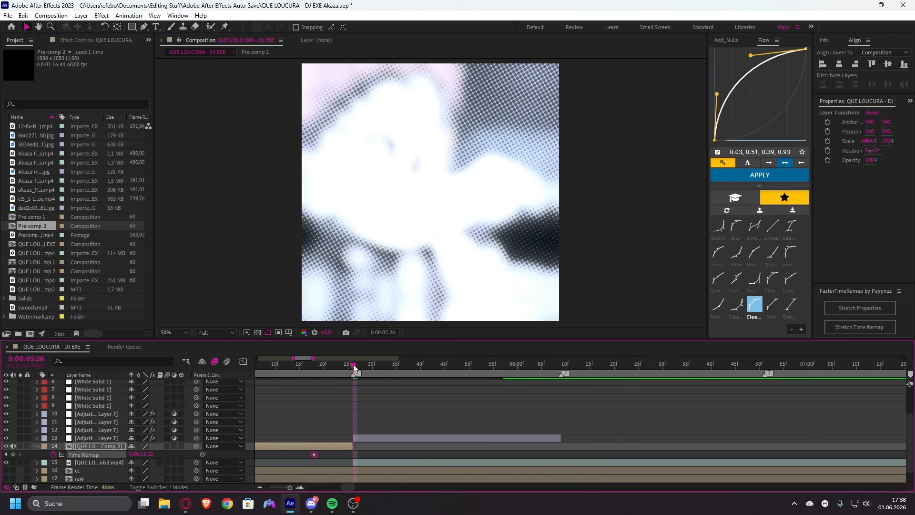
pyautogui.click(318, 455)
pyautogui.press('pageup')
pyautogui.moveTo(312, 454); pyautogui.dragTo(352, 453)
pyautogui.press('pagedown')
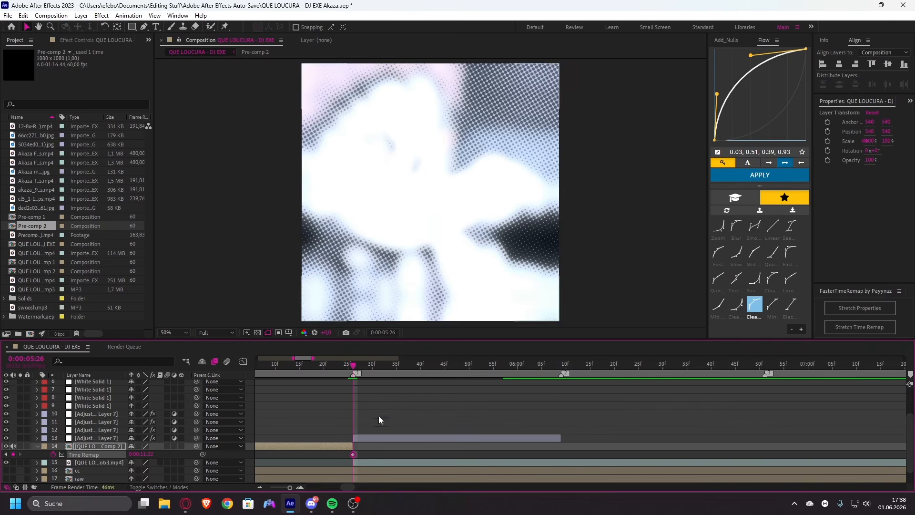
pyautogui.scroll(-4, 375, 453)
pyautogui.press('Home')
pyautogui.click(38, 446)
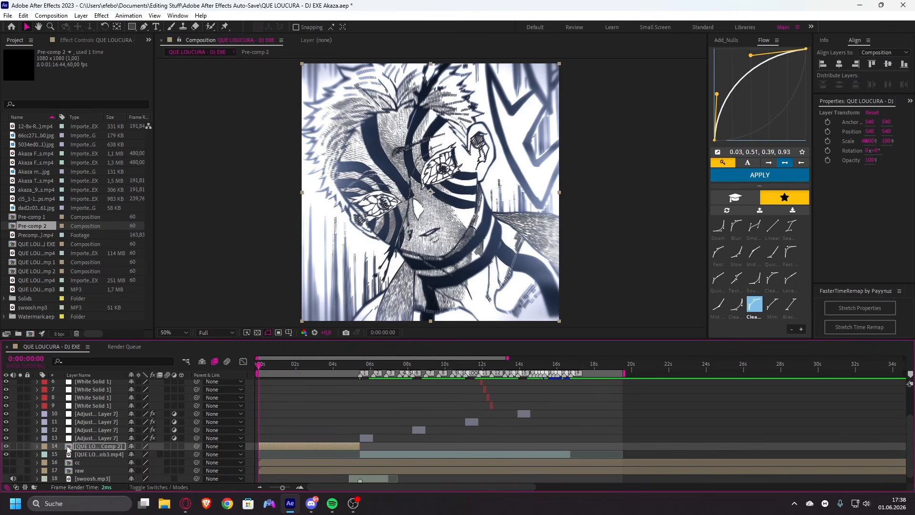
# - Apply Hue/Saturation to the reversed intro layer and set Master Saturation to -78
pyautogui.click(311, 422)
pyautogui.click(312, 448)
pyautogui.hotkey('ctrl', 'space')
pyautogui.write('hue')
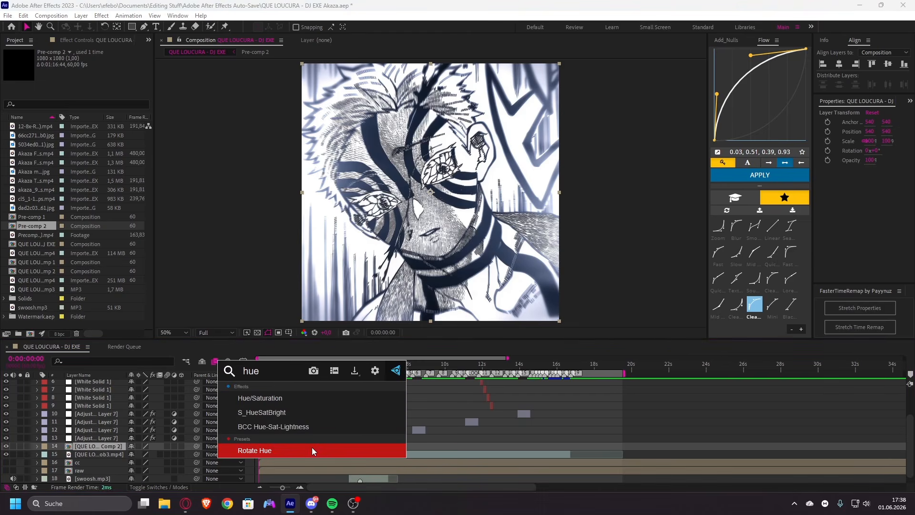
pyautogui.click(299, 398)
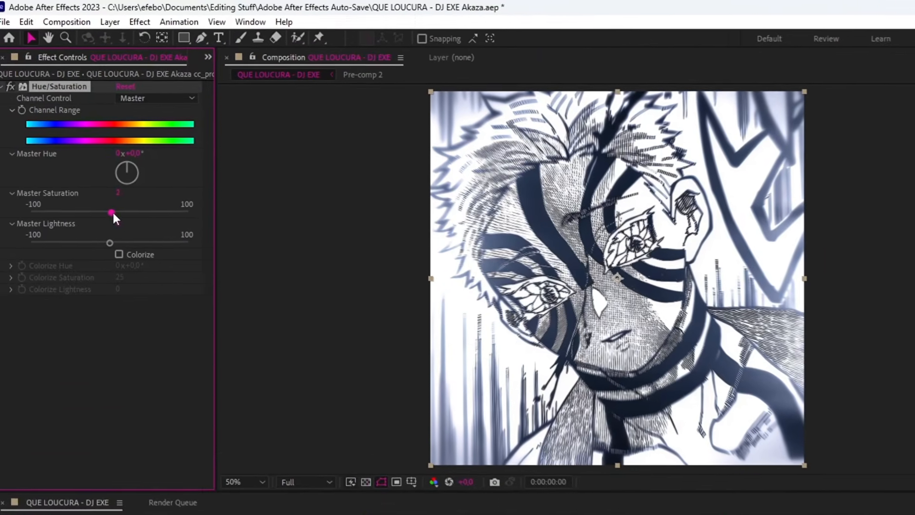
pyautogui.moveTo(80, 146); pyautogui.dragTo(46, 147)
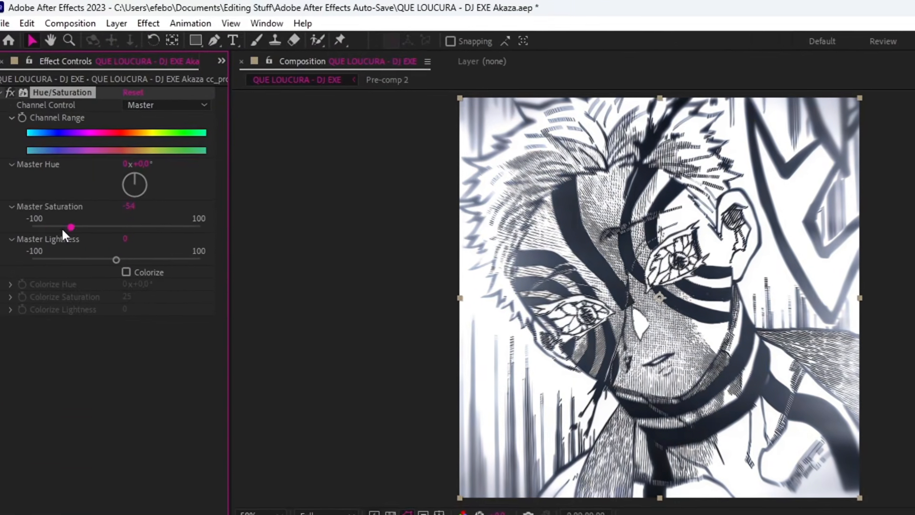
pyautogui.moveTo(62, 230); pyautogui.dragTo(55, 255)
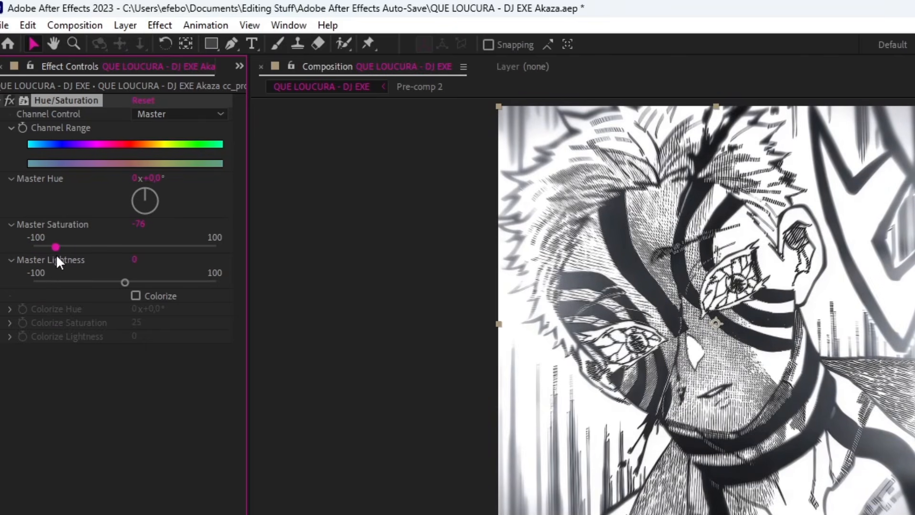
pyautogui.click(168, 282)
# - Add the S_Mosaic effect to the reversed intro layer
pyautogui.click(301, 447)
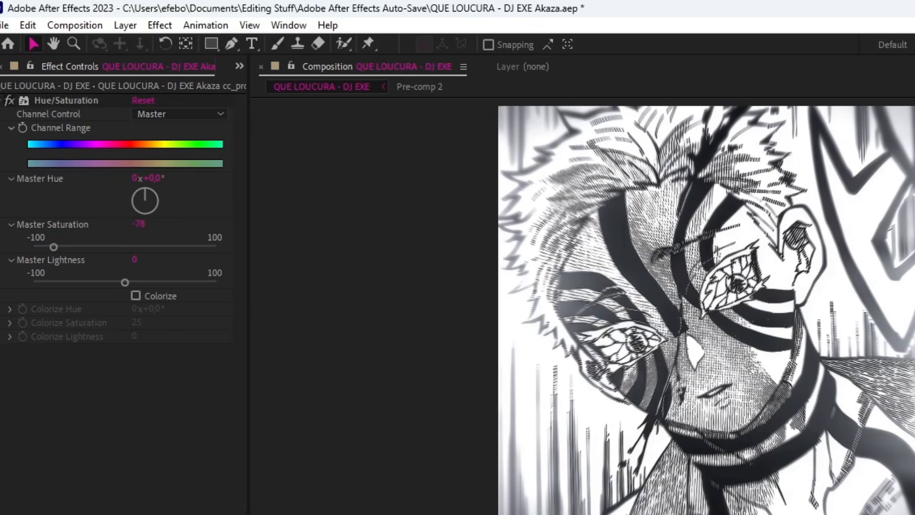
pyautogui.hotkey('ctrl', 'space')
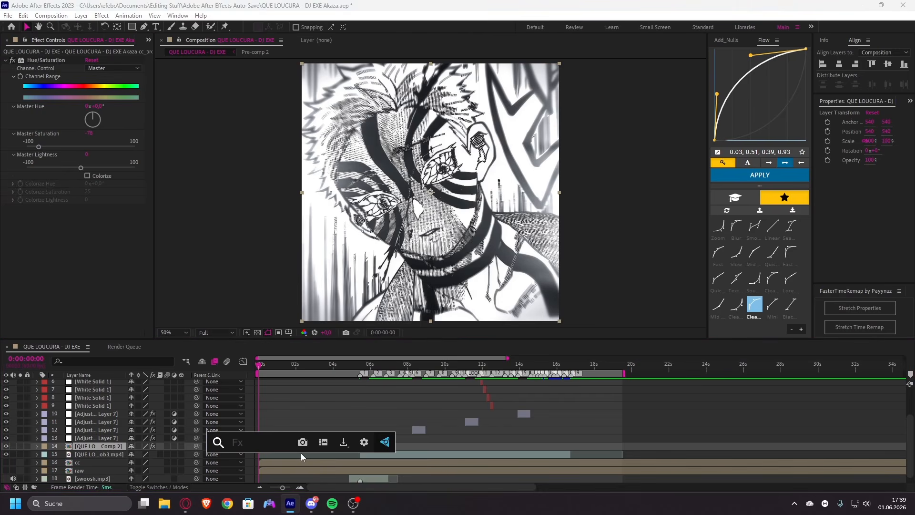
pyautogui.write('mos')
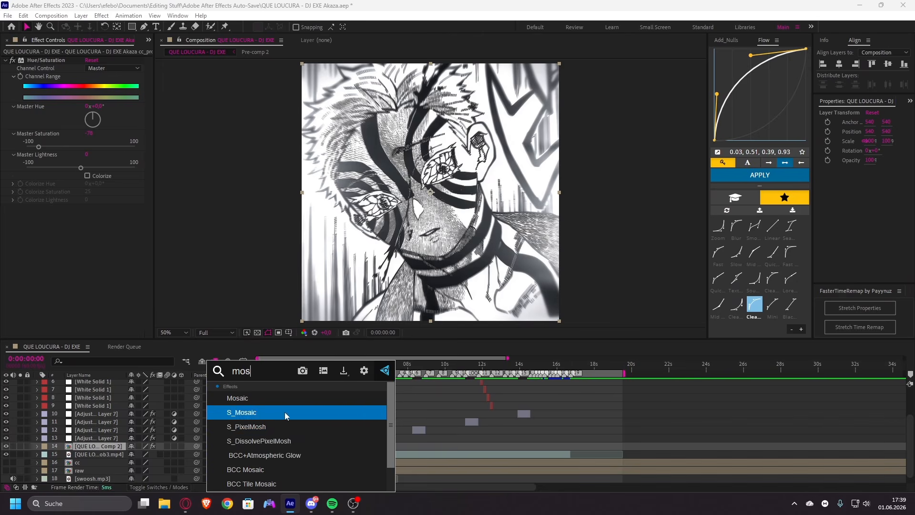
pyautogui.click(286, 413)
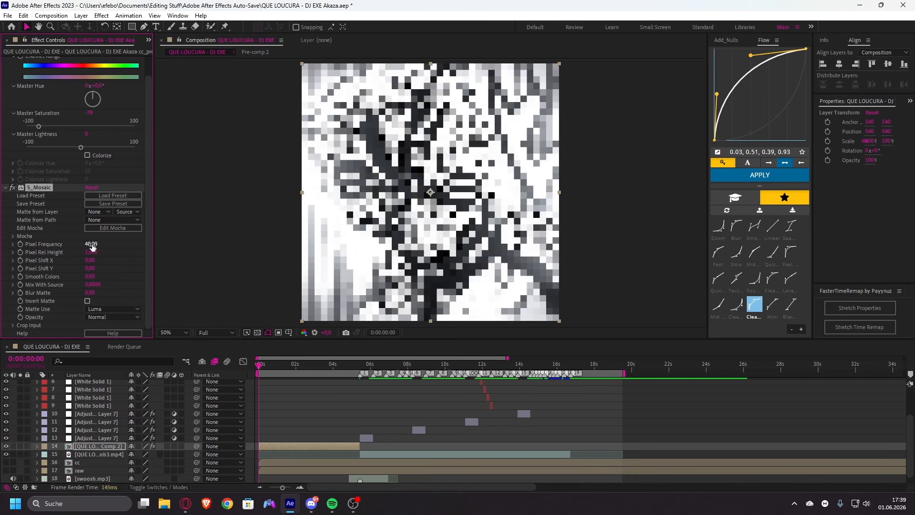
# - Test S_Mosaic's Pixel Frequency at 2 with a short playback, and raise it to about 494
pyautogui.moveTo(95, 244); pyautogui.dragTo(2, 260)
pyautogui.press('space')
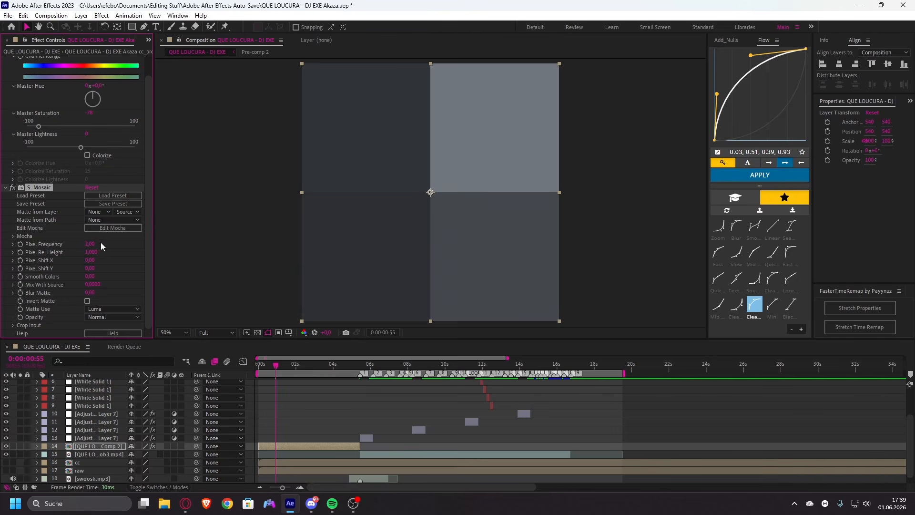
pyautogui.moveTo(87, 245); pyautogui.dragTo(126, 240)
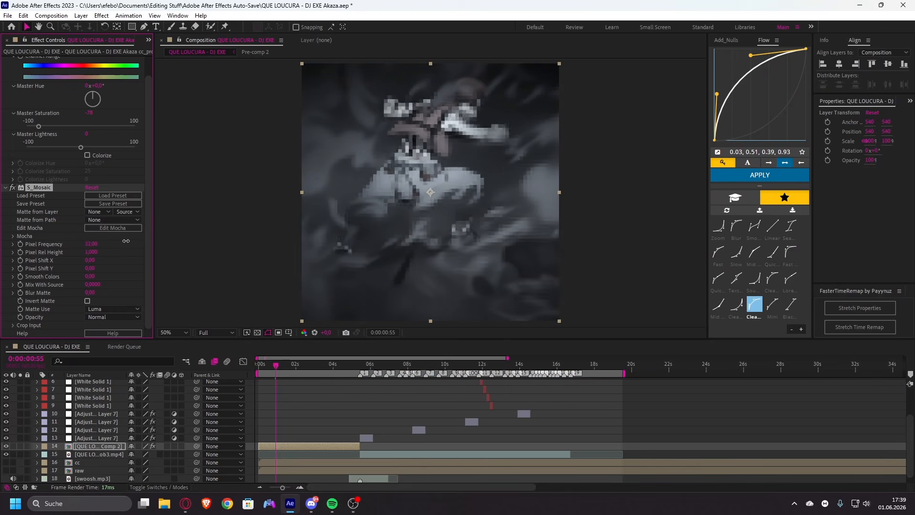
pyautogui.moveTo(269, 230); pyautogui.dragTo(304, 229)
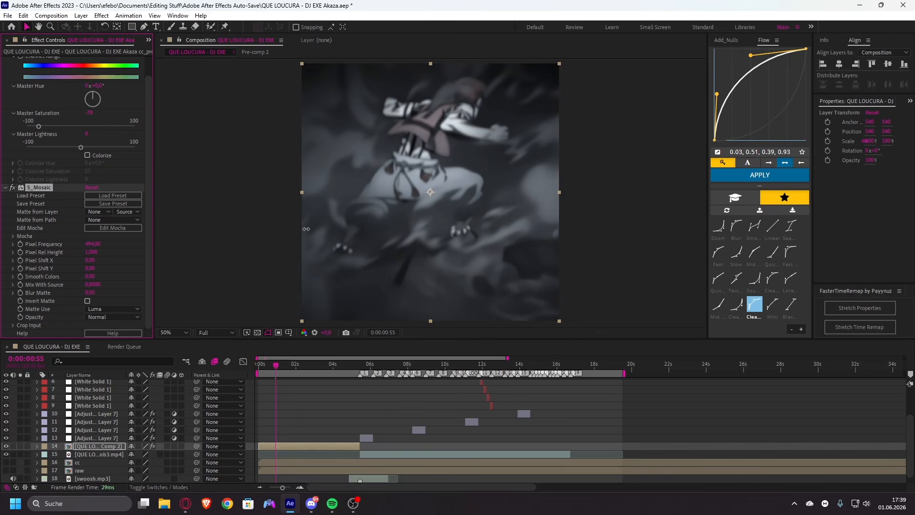
# - Lower S_Mosaic's Pixel Frequency on the reversed intro layer to 71
pyautogui.moveTo(130, 242); pyautogui.dragTo(113, 240)
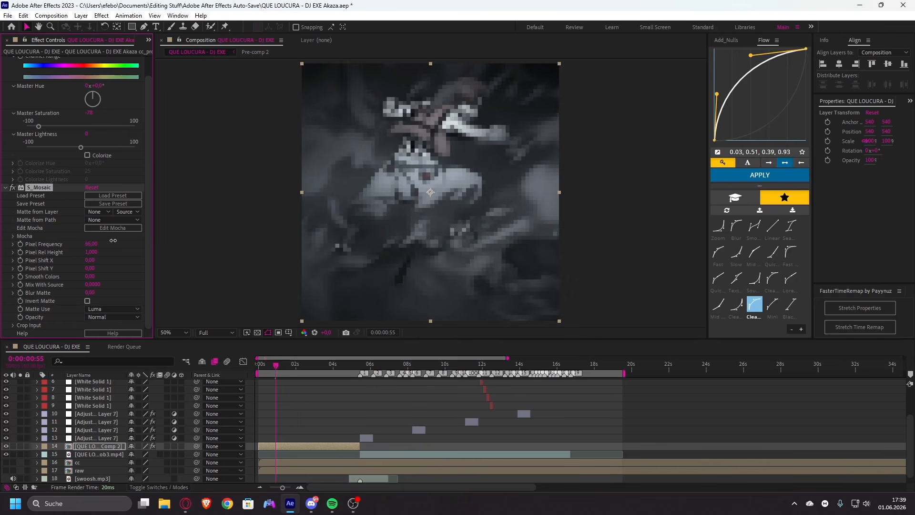
pyautogui.moveTo(113, 240); pyautogui.dragTo(115, 239)
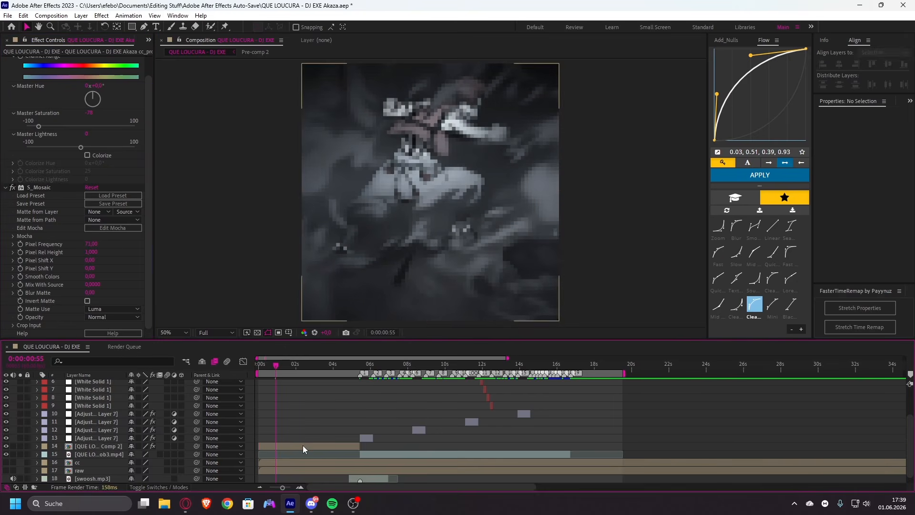
# - Add the Posterize Time effect to the reversed intro layer and set its Frame Rate to 15
pyautogui.hotkey('ctrl', 'space')
pyautogui.write('pos')
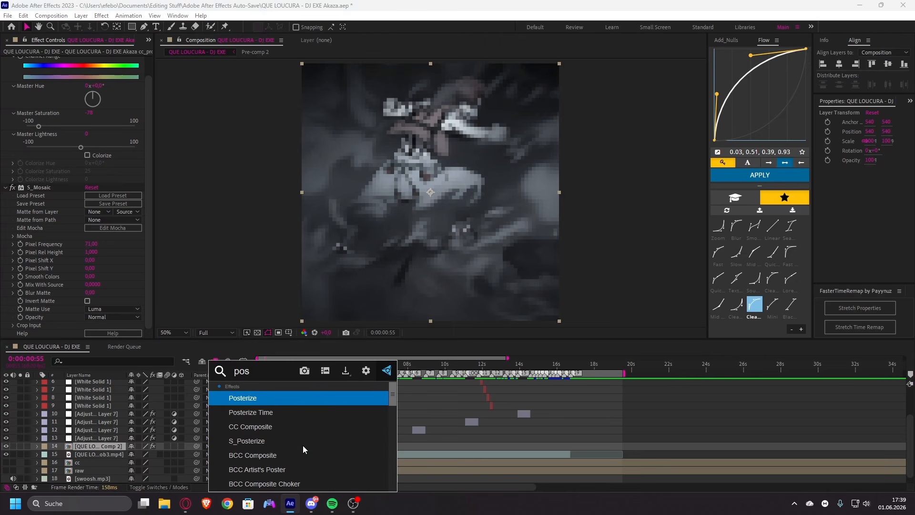
pyautogui.click(275, 416)
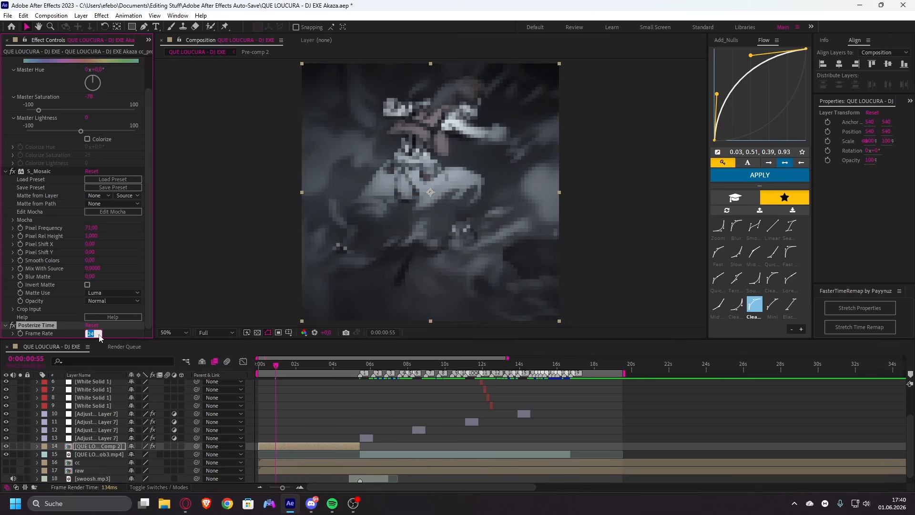
pyautogui.press('Return')
# - Keyframe Posterize Time's Frame Rate on the intro layer, starting at 0:00:04:25 and reaching 60 at 0:00:05:25
pyautogui.scroll(-1, 295, 398)
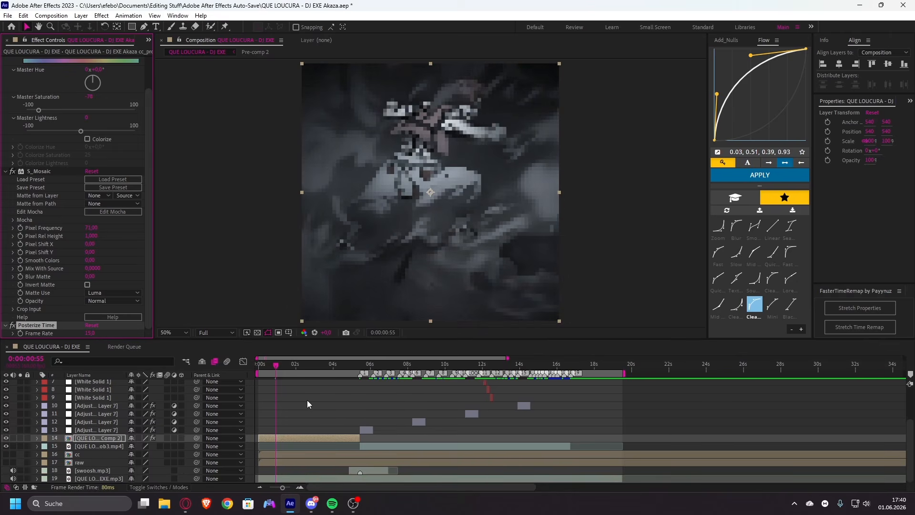
pyautogui.click(333, 365)
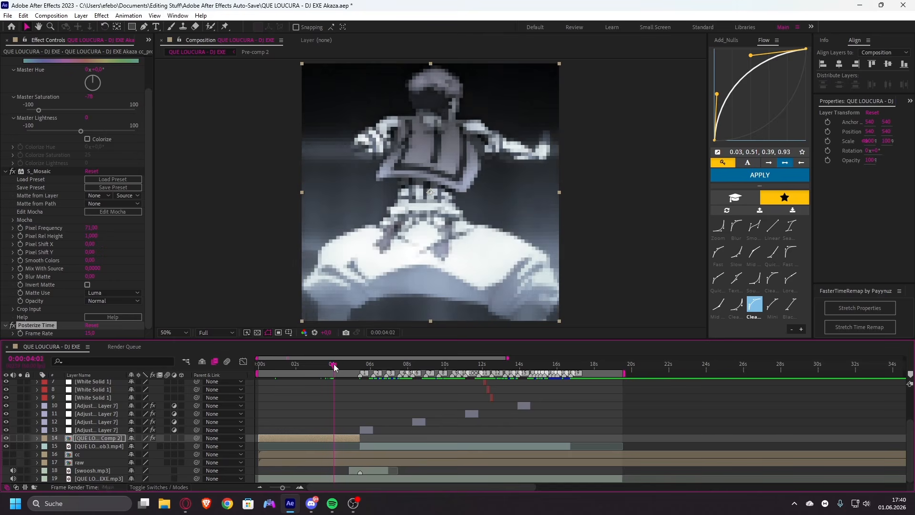
pyautogui.moveTo(333, 365); pyautogui.dragTo(341, 365)
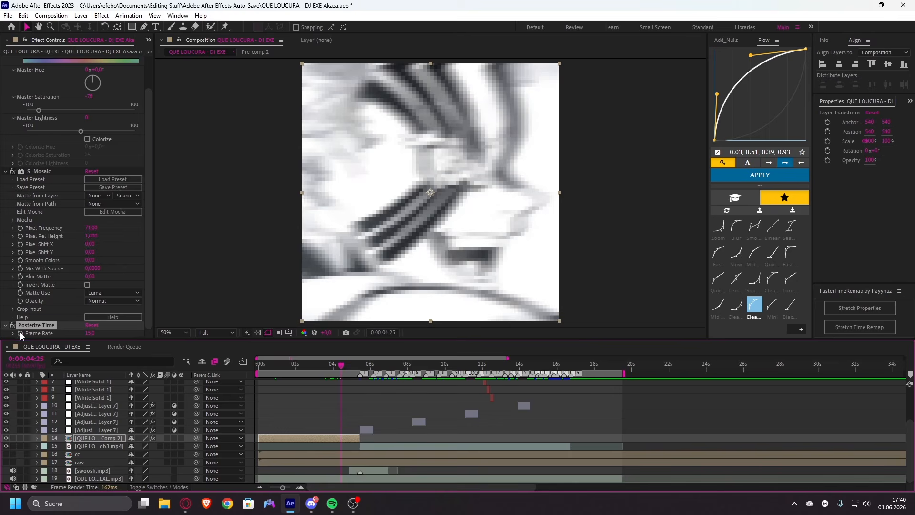
pyautogui.click(20, 333)
pyautogui.press('k')
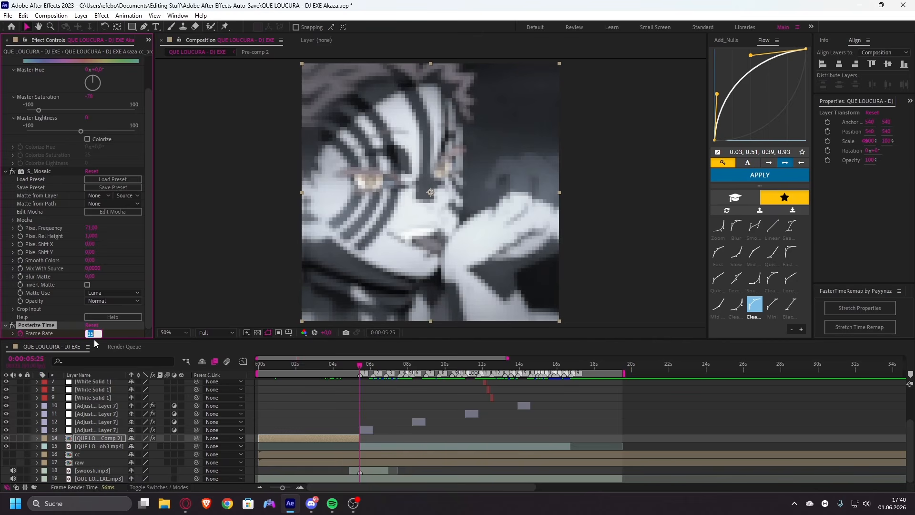
pyautogui.write('60')
pyautogui.press('Return')
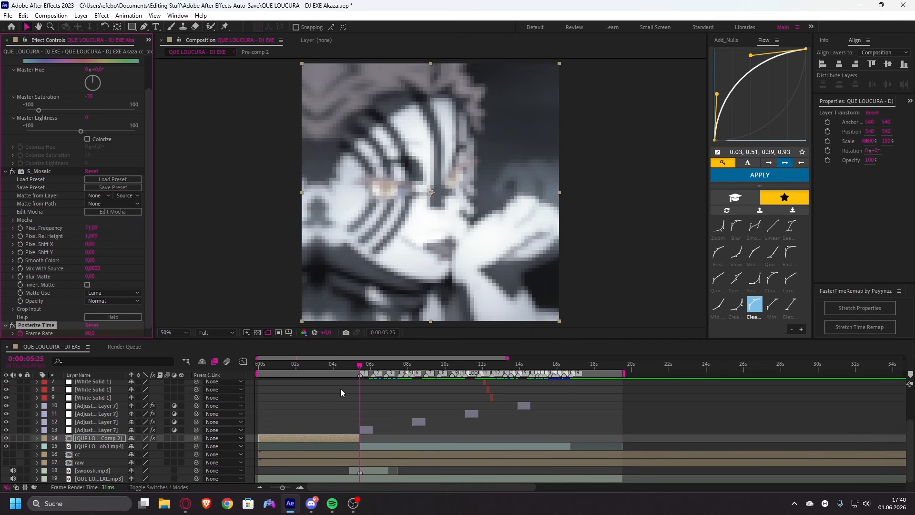
pyautogui.press('u')
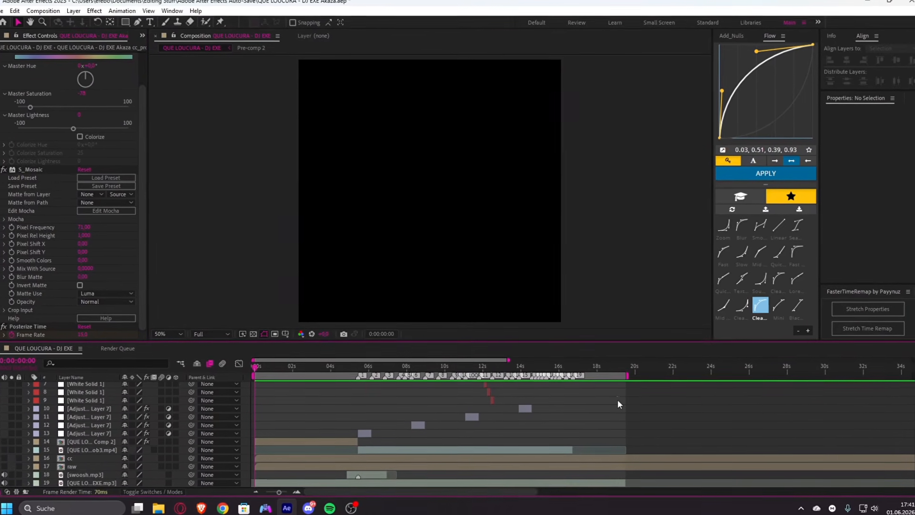
# - Play the edit from the composition start and scrub back to about 10 seconds to review the result
pyautogui.press('space')
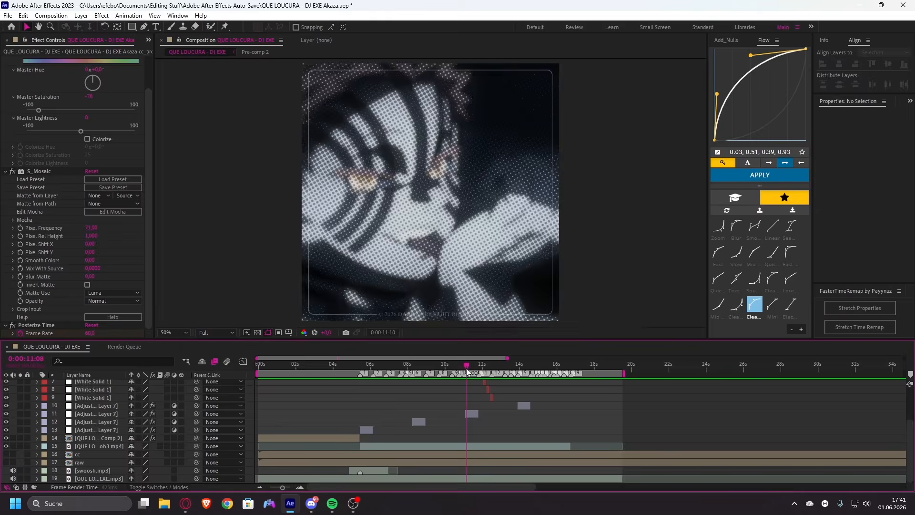
pyautogui.moveTo(465, 363); pyautogui.dragTo(447, 390)
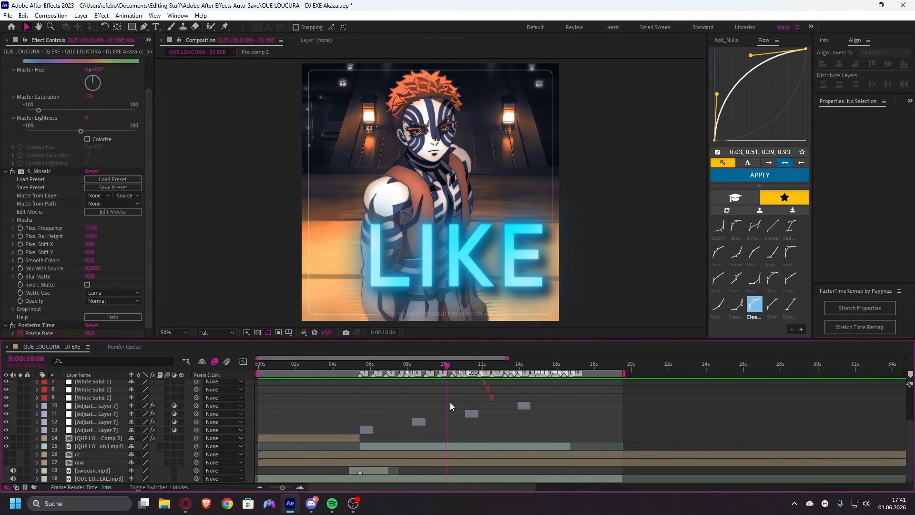